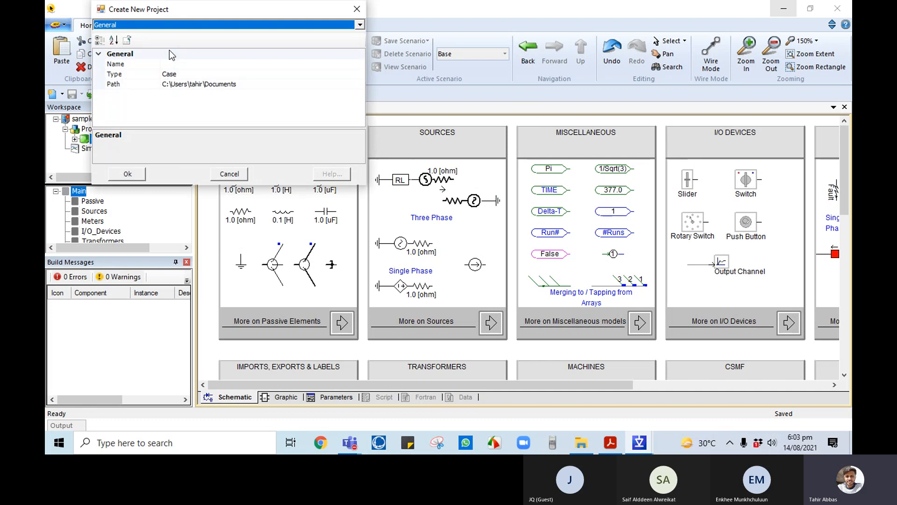
Step: Create a new Case project named myfirstproject, stored in the PSCAD Training folder on the desktop
{"action": "left_click", "coordinate": [187, 64]}
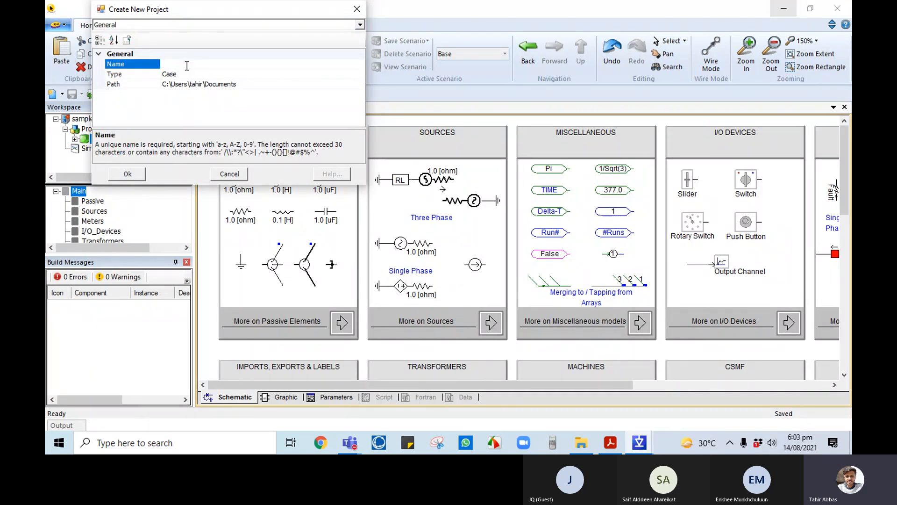
{"action": "type", "text": "myfi"}
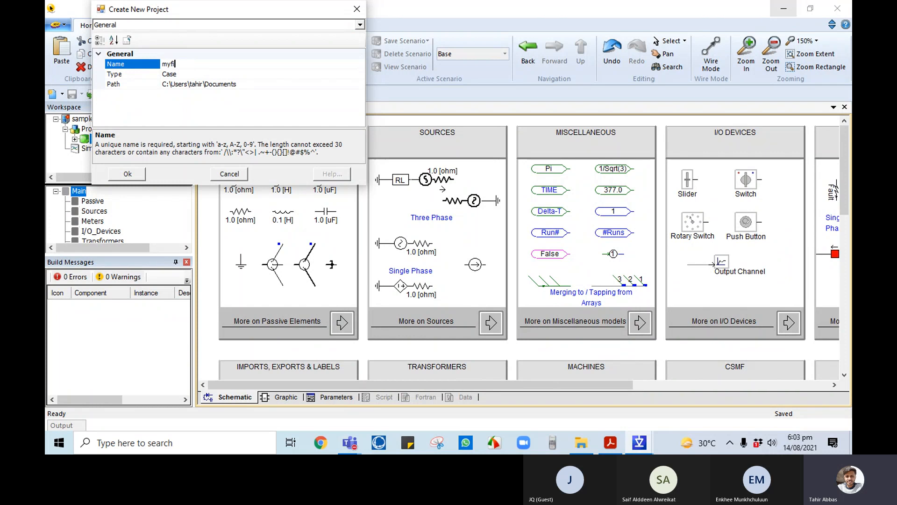
{"action": "type", "text": "rstp"}
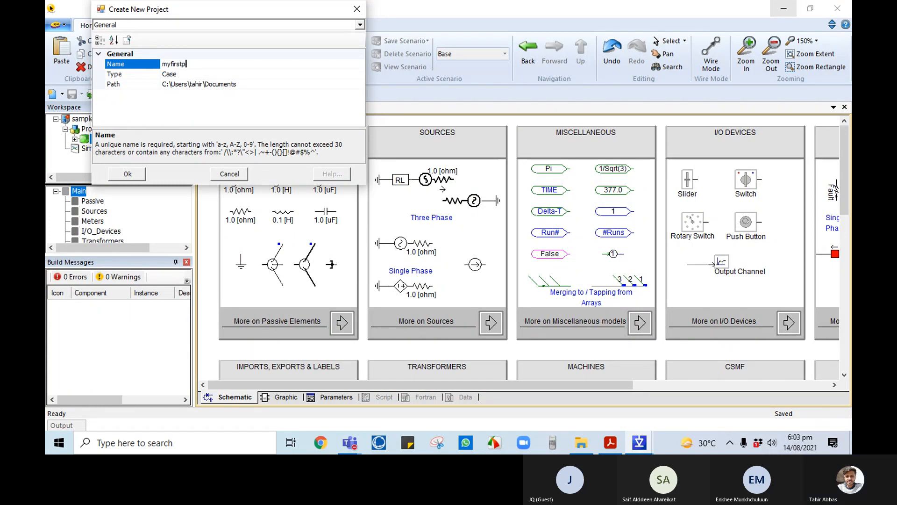
{"action": "type", "text": "roject"}
{"action": "left_click", "coordinate": [241, 85]}
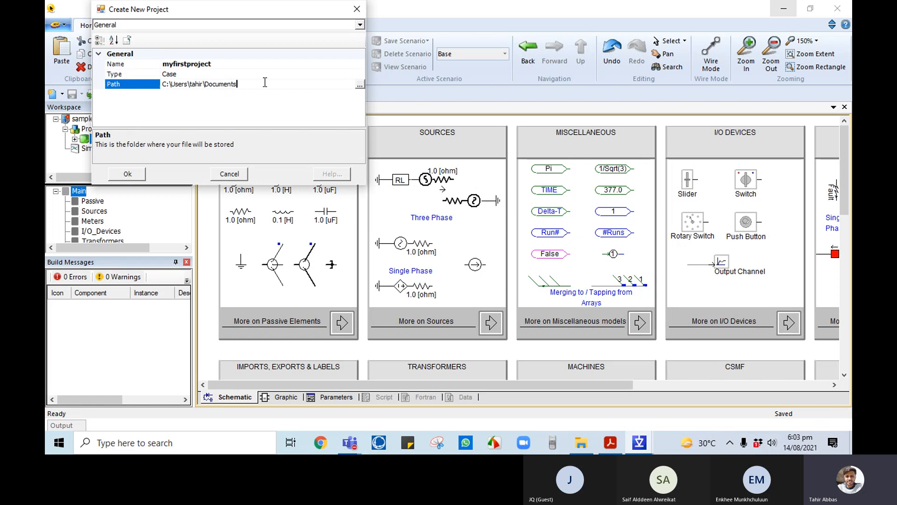
{"action": "left_click", "coordinate": [360, 86]}
{"action": "left_click", "coordinate": [192, 152]}
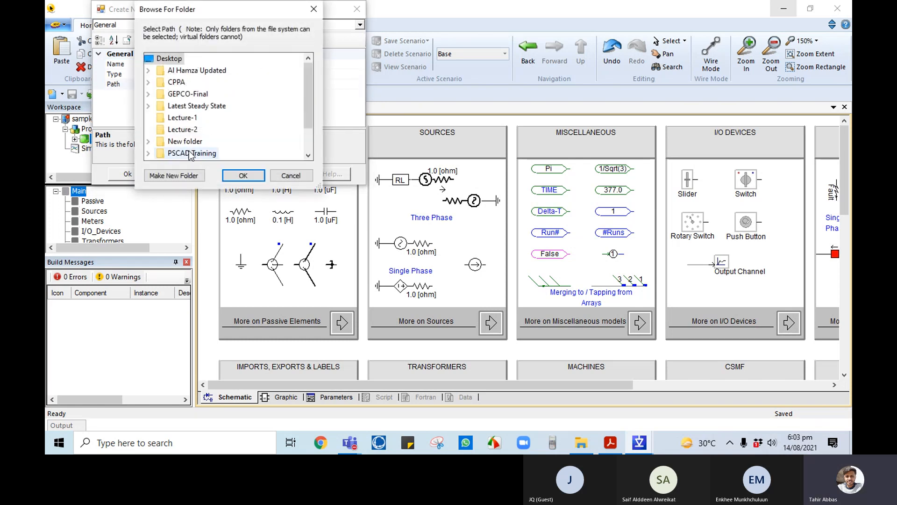
{"action": "left_click", "coordinate": [240, 175]}
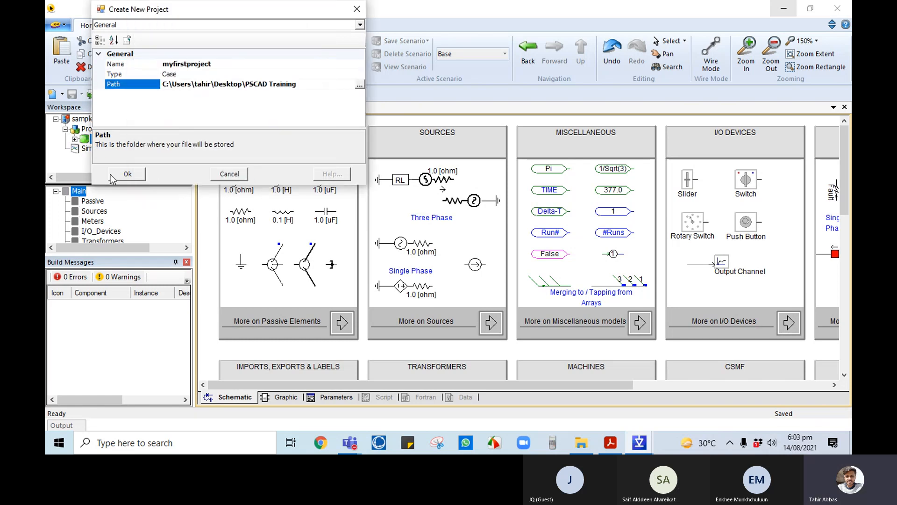
{"action": "left_click", "coordinate": [127, 175]}
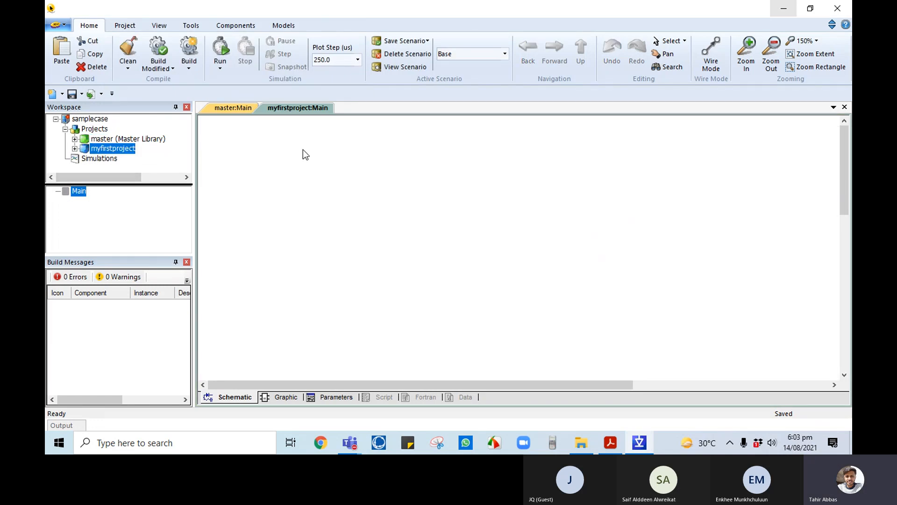
Step: View the samplecase workspace's settings and close them
{"action": "left_click", "coordinate": [87, 120]}
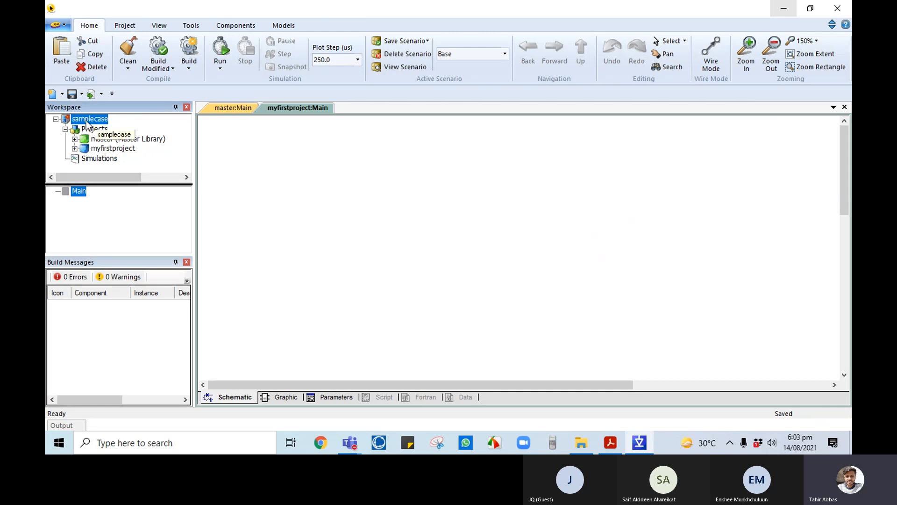
{"action": "double_click", "coordinate": [87, 120]}
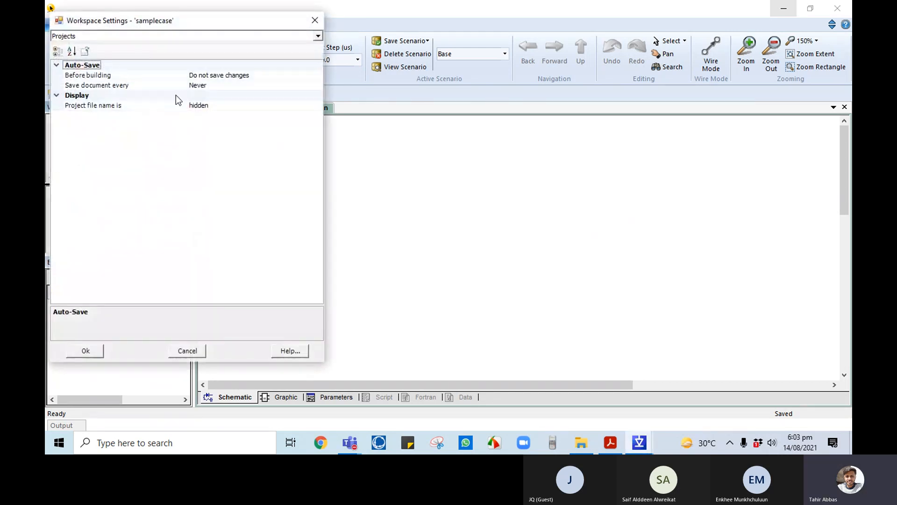
{"action": "left_click", "coordinate": [314, 20]}
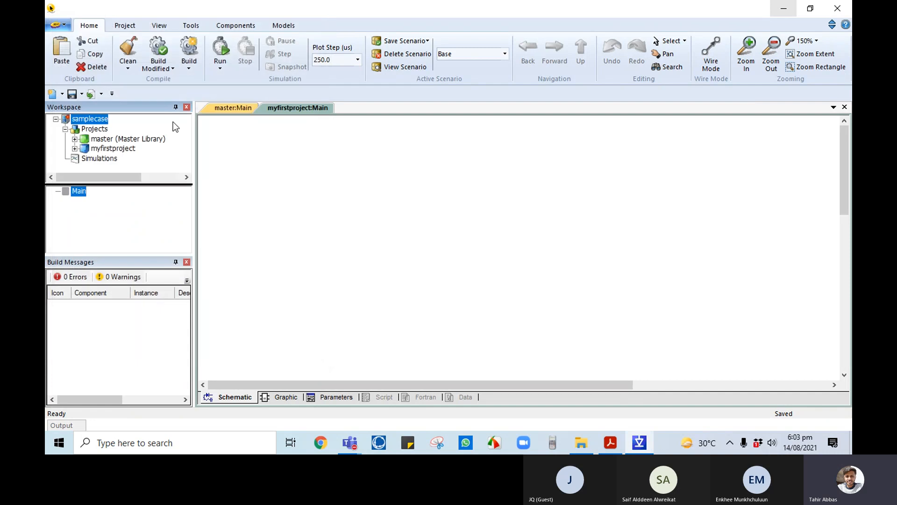
Step: Select myfirstproject in the workspace tree and save the project
{"action": "left_click", "coordinate": [50, 8]}
{"action": "left_click", "coordinate": [113, 148]}
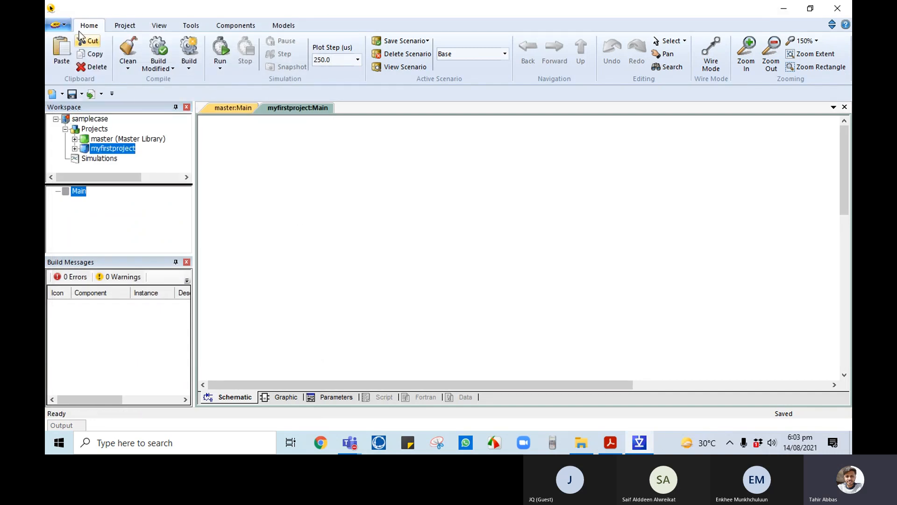
{"action": "left_click", "coordinate": [69, 26]}
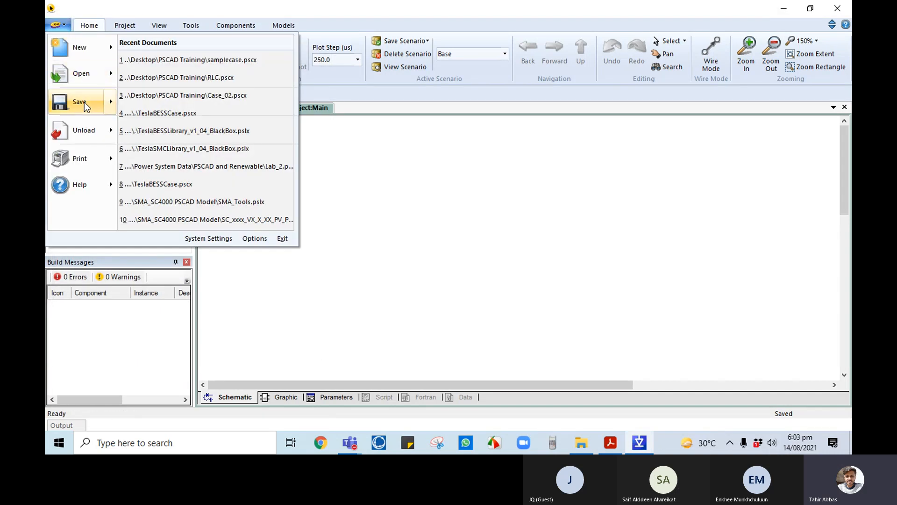
{"action": "left_click", "coordinate": [84, 102]}
Step: Save the workspace under the new name myfirstproject.pswx in the PSCAD Training folder
{"action": "left_click", "coordinate": [60, 25]}
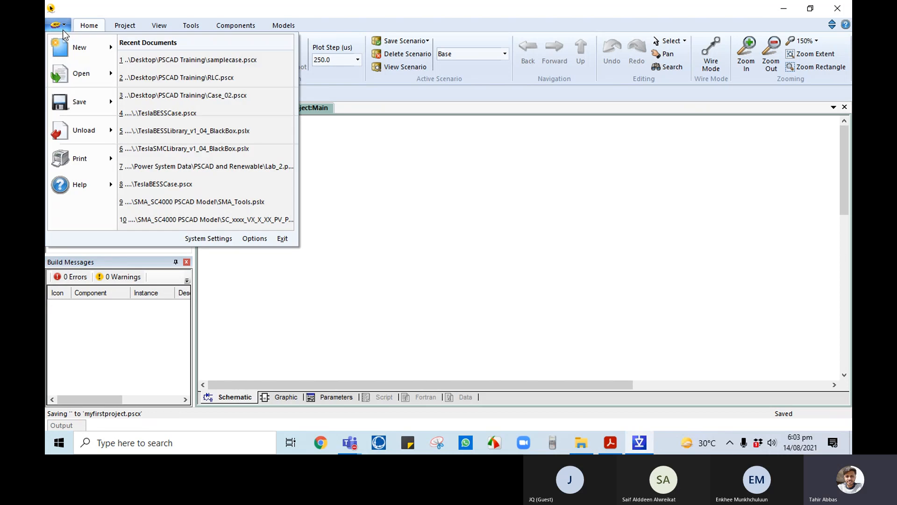
{"action": "mouse_move", "coordinate": [84, 102]}
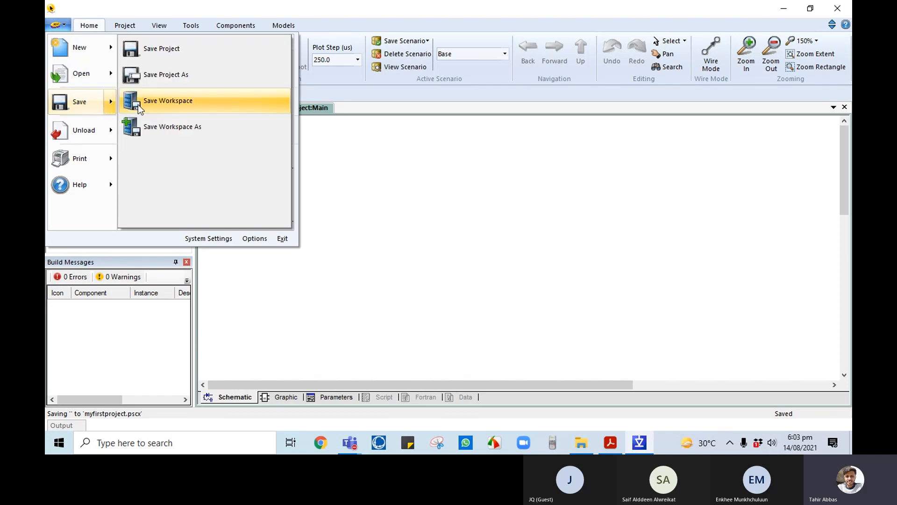
{"action": "left_click", "coordinate": [160, 125]}
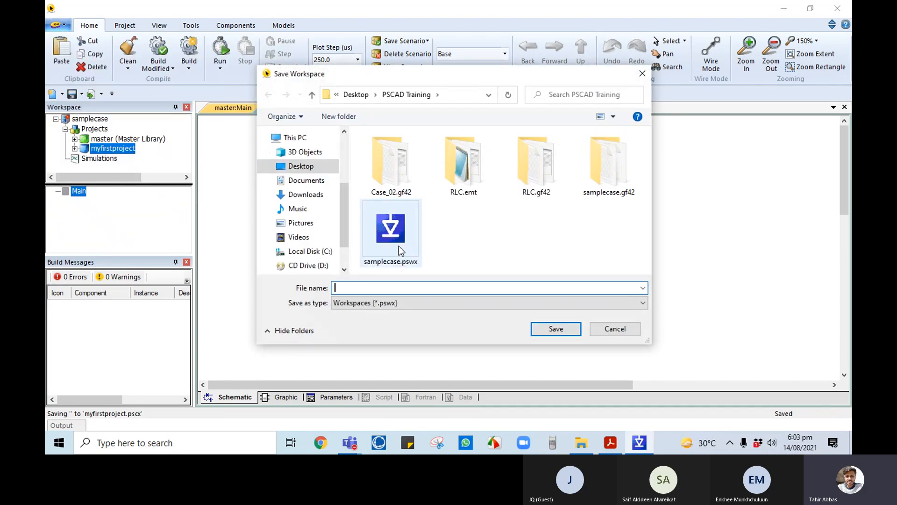
{"action": "left_click", "coordinate": [390, 234]}
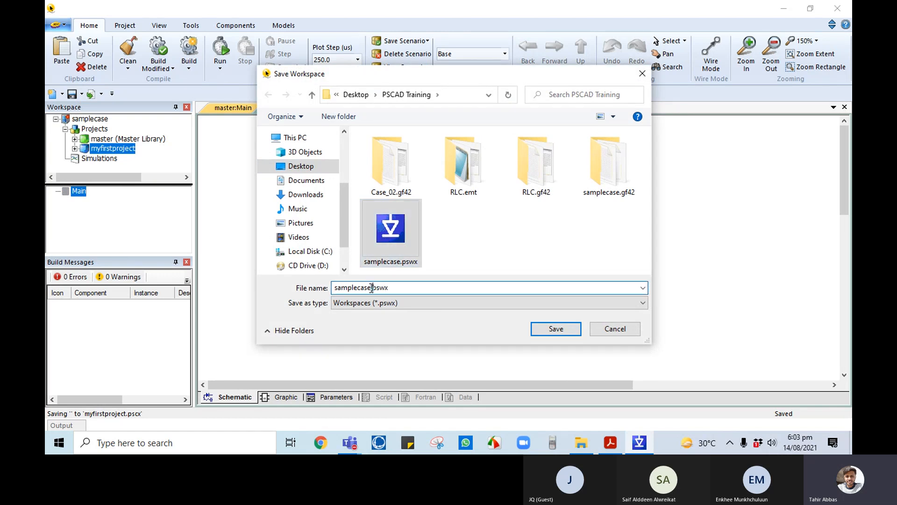
{"action": "left_click_drag", "start_coordinate": [371, 288], "coordinate": [283, 283]}
{"action": "type", "text": "m"}
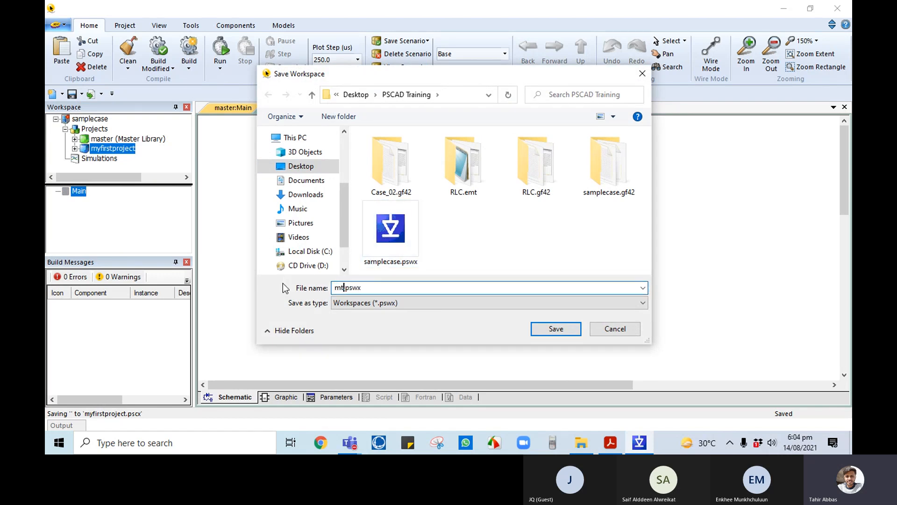
{"action": "type", "text": "yfirst"}
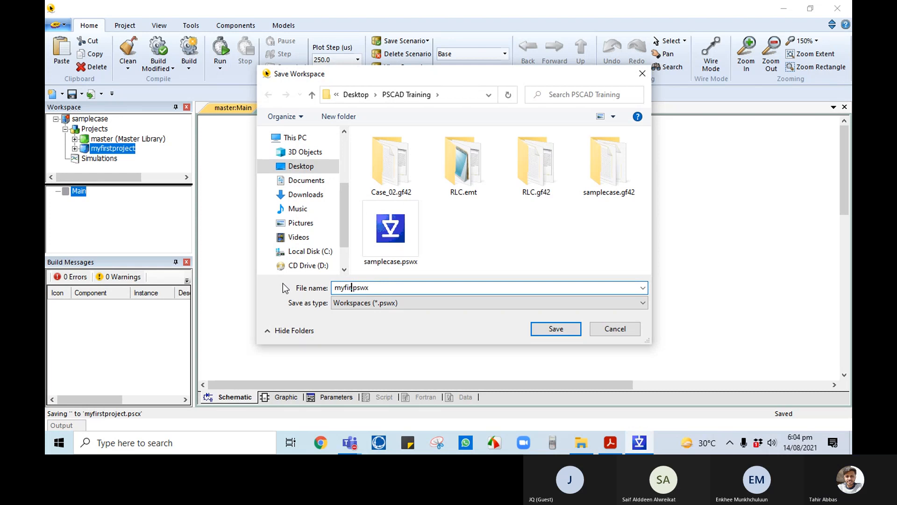
{"action": "type", "text": "proje"}
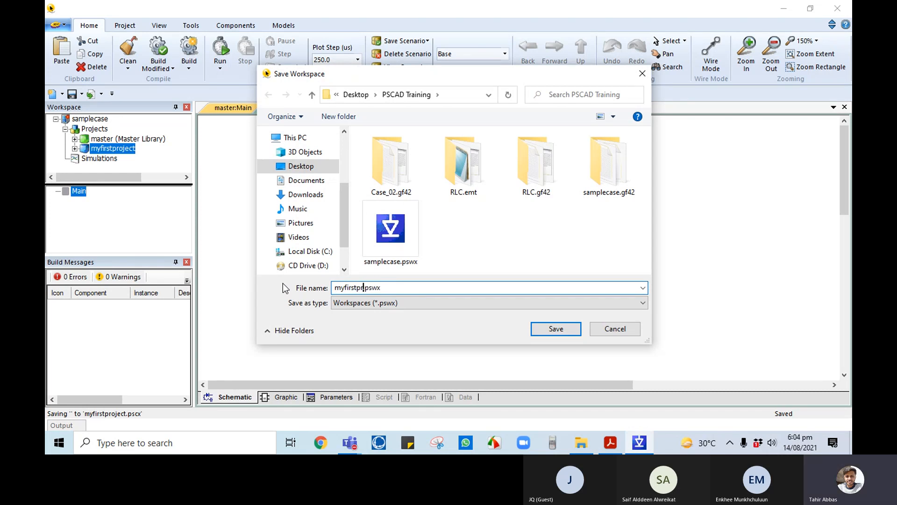
{"action": "type", "text": "ct"}
{"action": "key", "text": "Return"}
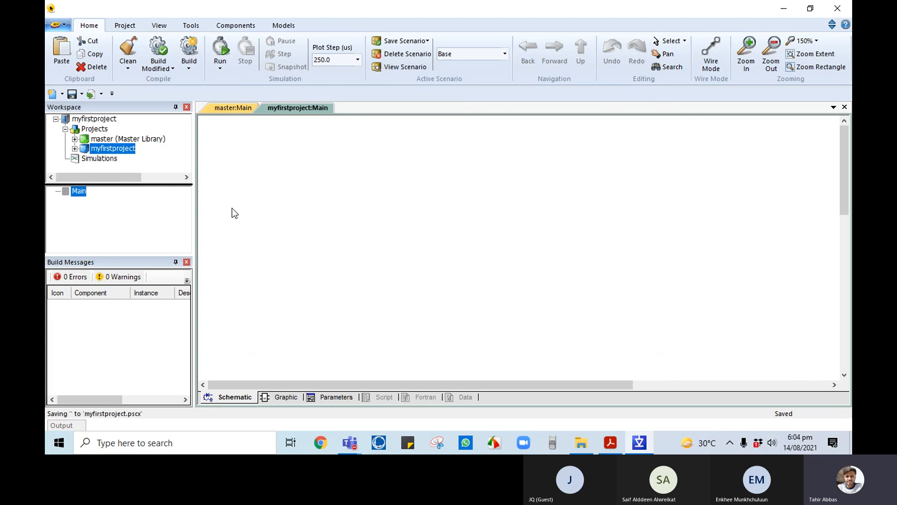
Step: Inspect the renamed workspace's tree, look at the master library, and return to the myfirstproject schematic
{"action": "left_click", "coordinate": [96, 119]}
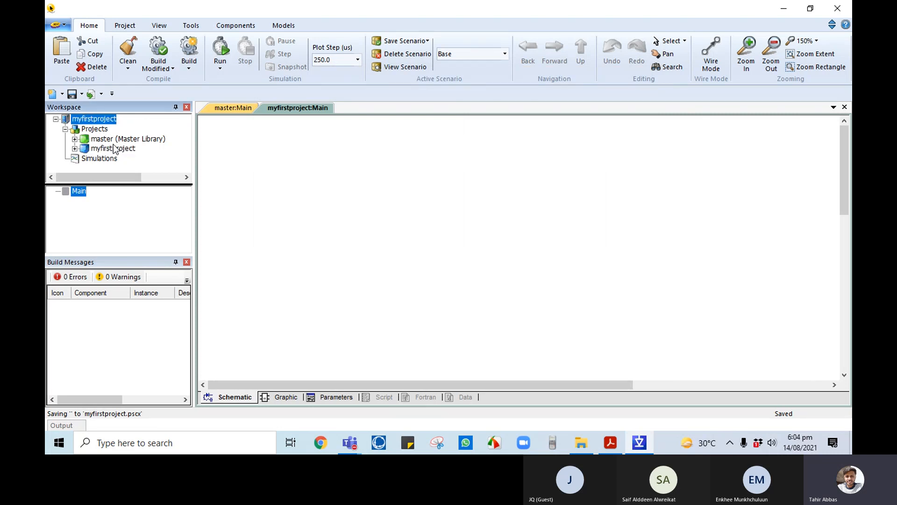
{"action": "double_click", "coordinate": [82, 149]}
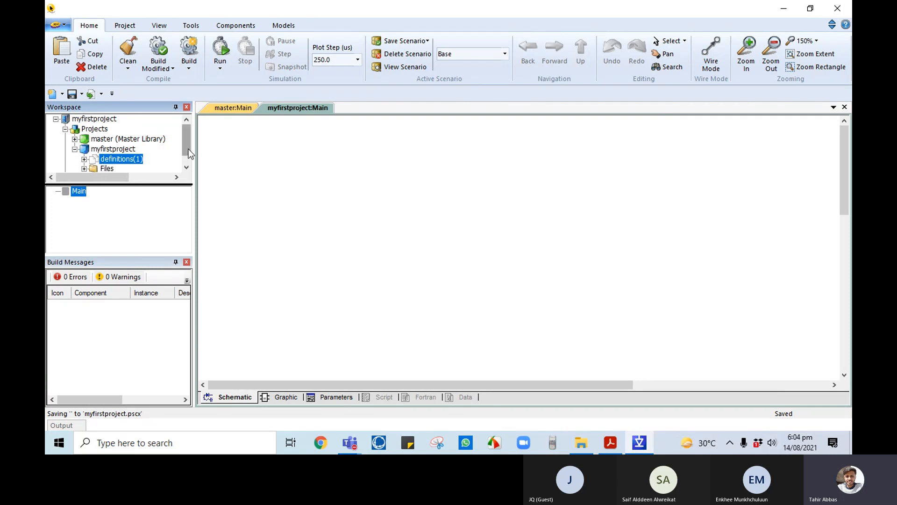
{"action": "scroll", "coordinate": [189, 161], "scroll_direction": "down", "scroll_amount": 1}
{"action": "left_click", "coordinate": [75, 140]}
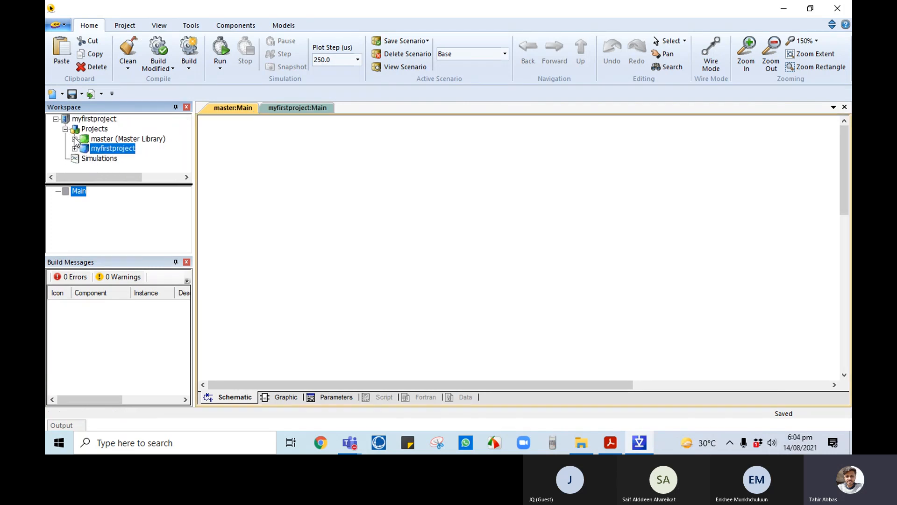
{"action": "left_click", "coordinate": [77, 139]}
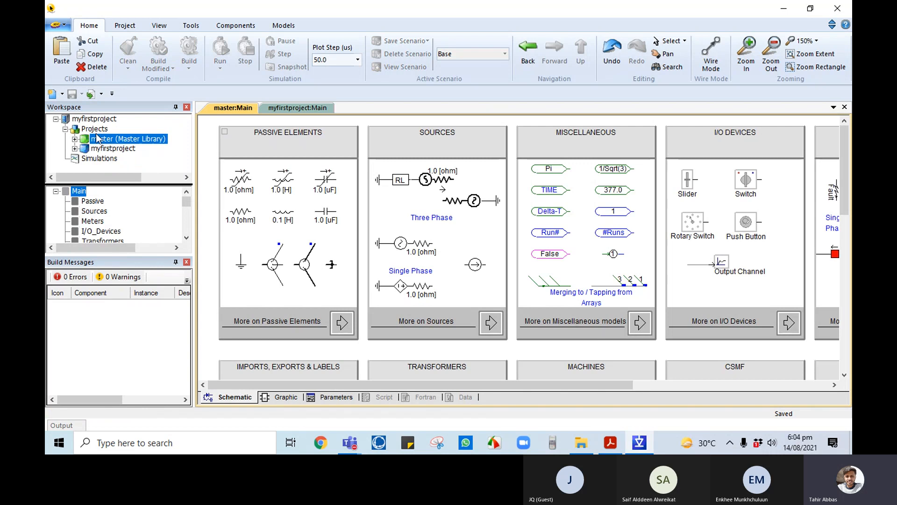
{"action": "left_click", "coordinate": [106, 149]}
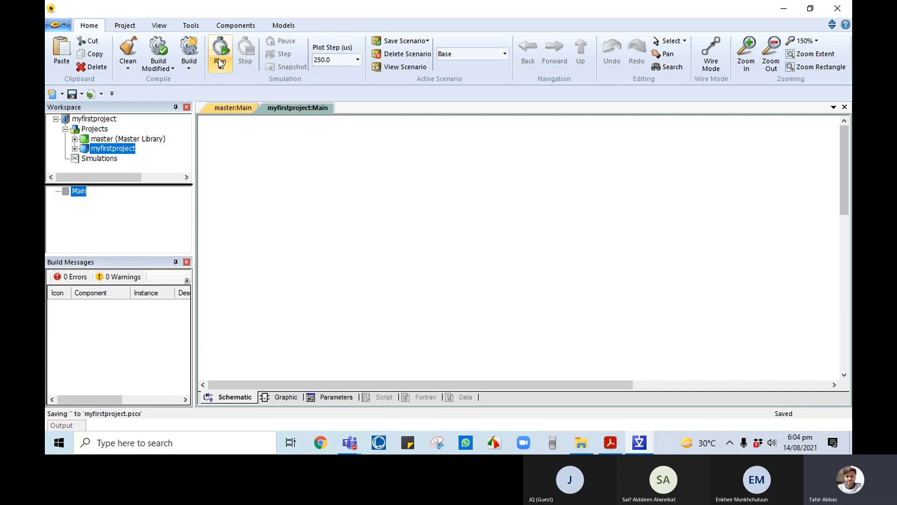
Step: Open the master library and examine its component categories, from passive elements and sources through machines, cables, sequencers and meters
{"action": "double_click", "coordinate": [127, 139]}
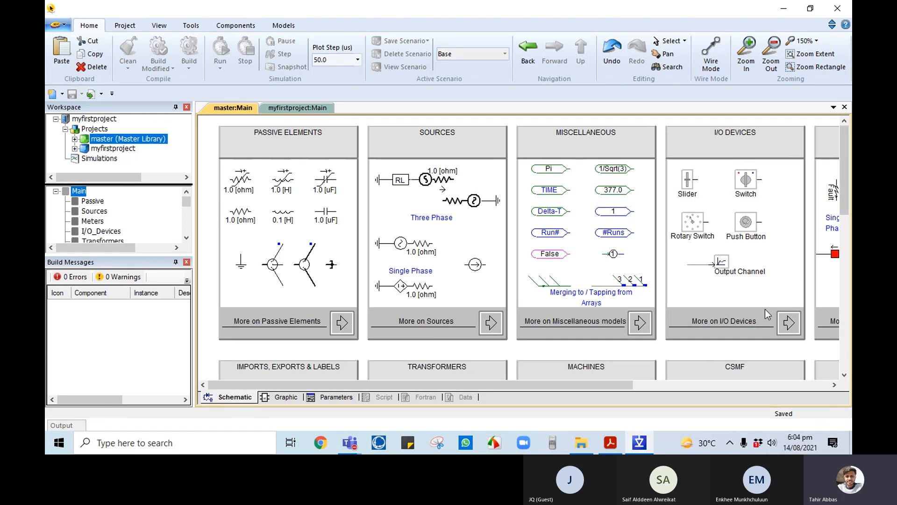
{"action": "mouse_move", "coordinate": [621, 386]}
{"action": "left_mouse_down"}
{"action": "mouse_move", "coordinate": [813, 377]}
{"action": "mouse_move", "coordinate": [622, 382]}
{"action": "left_mouse_up"}
{"action": "left_click_drag", "start_coordinate": [845, 185], "coordinate": [841, 240]}
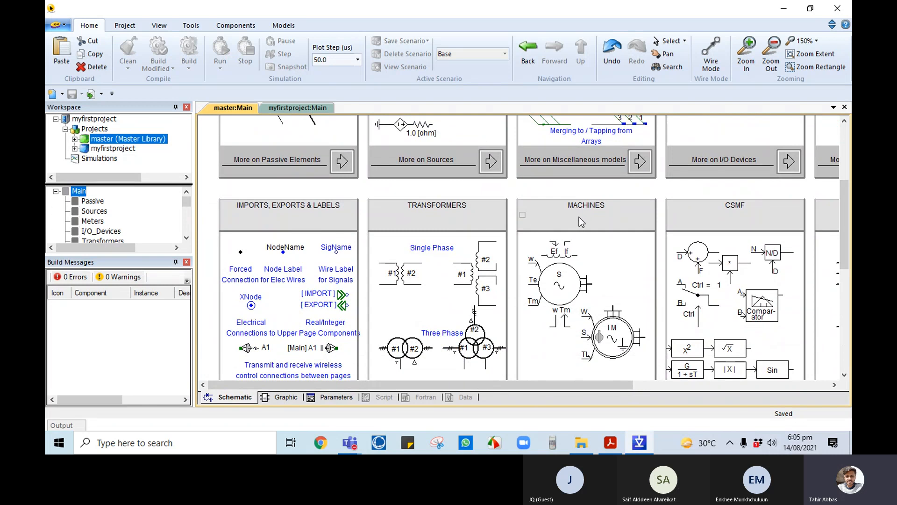
{"action": "left_click_drag", "start_coordinate": [617, 386], "coordinate": [714, 386]}
{"action": "scroll", "coordinate": [574, 308], "scroll_direction": "down", "scroll_amount": 1}
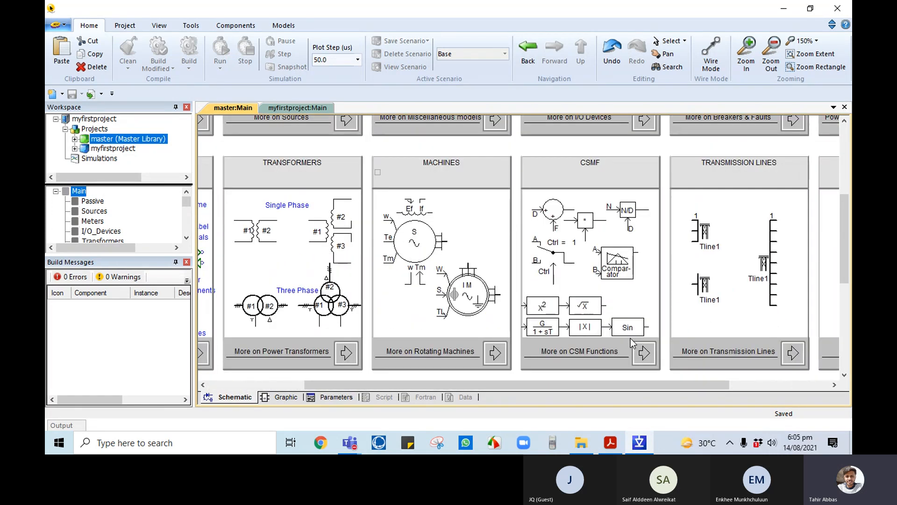
{"action": "left_click_drag", "start_coordinate": [687, 386], "coordinate": [807, 385]}
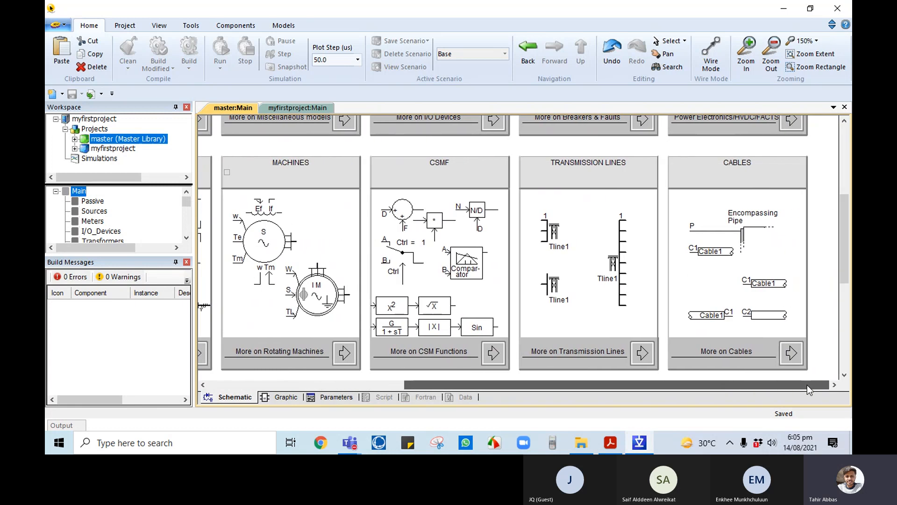
{"action": "left_click_drag", "start_coordinate": [843, 274], "coordinate": [844, 361]}
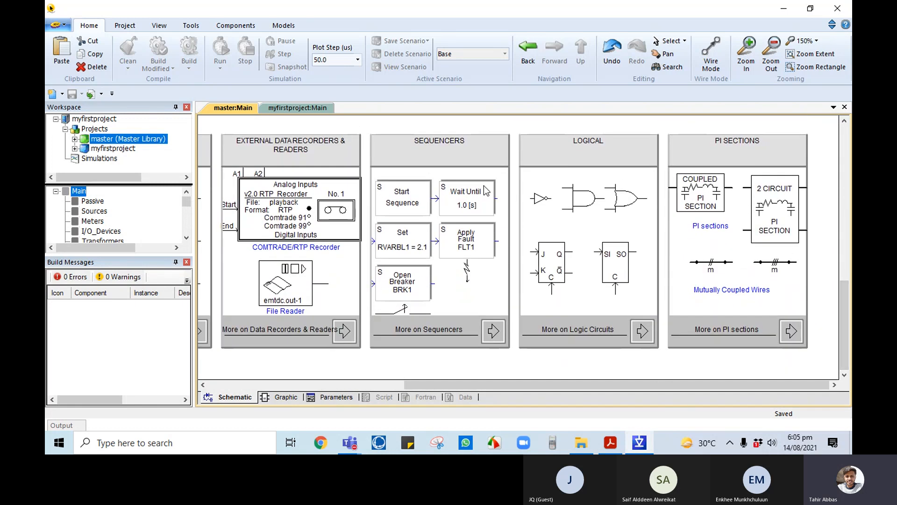
{"action": "left_click_drag", "start_coordinate": [511, 387], "coordinate": [301, 387]}
{"action": "scroll", "coordinate": [329, 215], "scroll_direction": "up", "scroll_amount": 2}
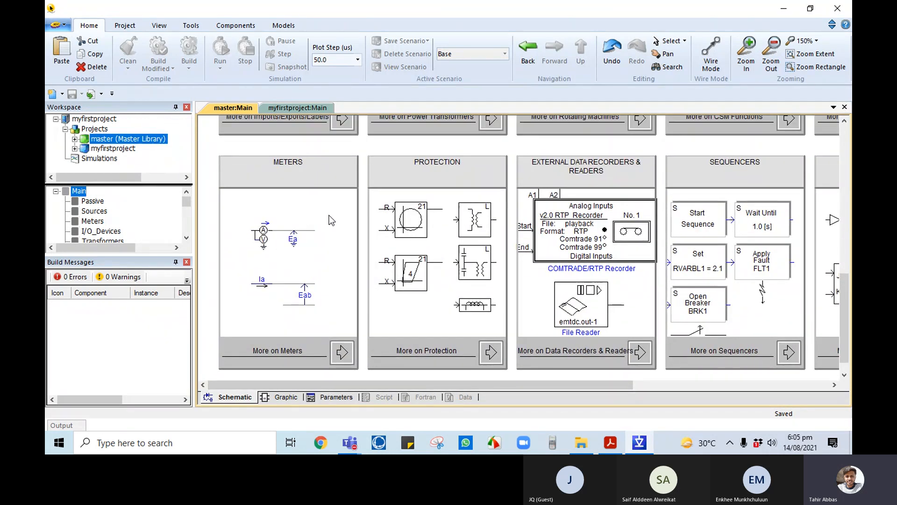
{"action": "scroll", "coordinate": [337, 214], "scroll_direction": "up", "scroll_amount": 12}
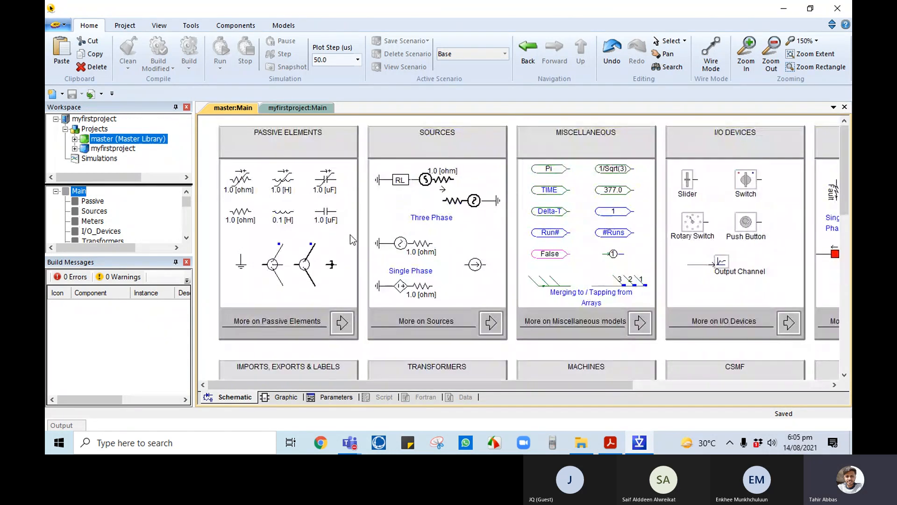
Step: Open the library's full Sources page and examine the single-line, three-phase, current, harmonic and photovoltaic source models
{"action": "left_click", "coordinate": [490, 324]}
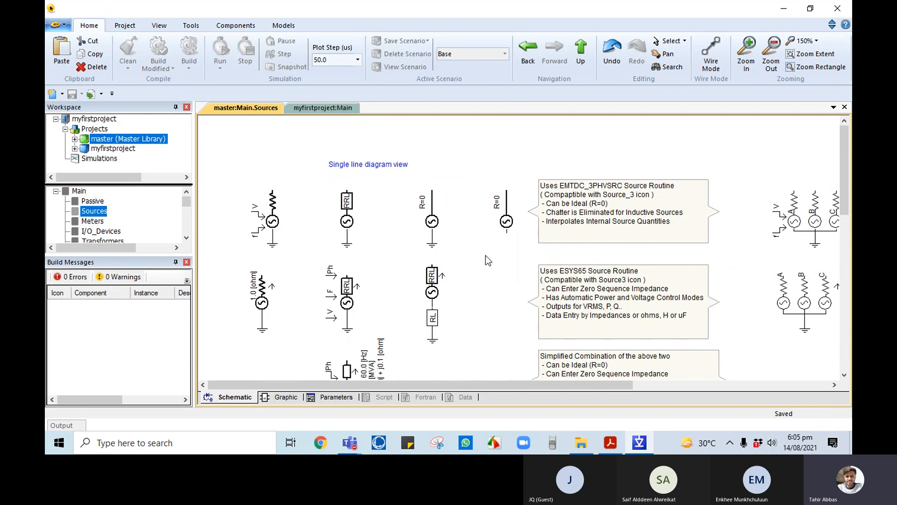
{"action": "left_click", "coordinate": [568, 219]}
{"action": "left_click", "coordinate": [487, 258]}
{"action": "left_click", "coordinate": [616, 270]}
{"action": "left_click", "coordinate": [336, 168]}
{"action": "left_click_drag", "start_coordinate": [582, 386], "coordinate": [785, 386]}
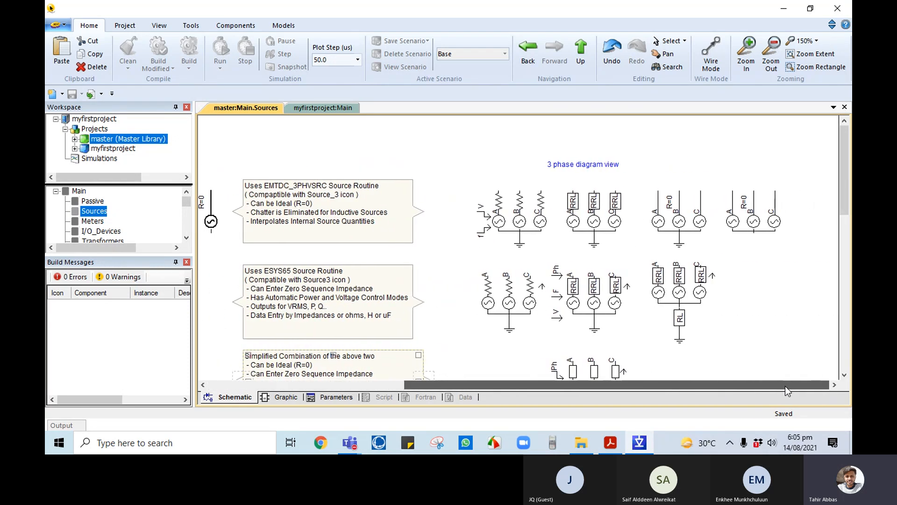
{"action": "left_click", "coordinate": [704, 271]}
{"action": "scroll", "coordinate": [660, 264], "scroll_direction": "down", "scroll_amount": 3}
{"action": "scroll", "coordinate": [660, 264], "scroll_direction": "down", "scroll_amount": 15}
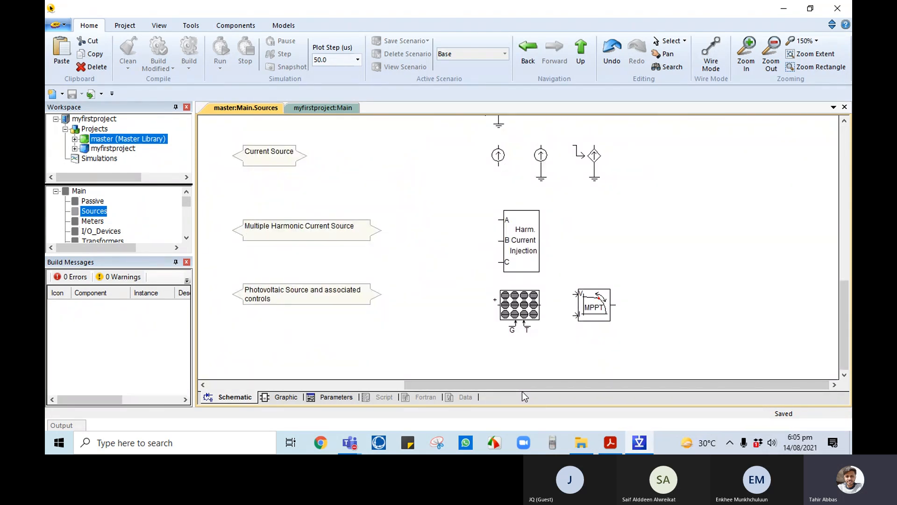
Step: Examine the photovoltaic source models in the three-phase and single-line sections of the Sources page
{"action": "left_click", "coordinate": [511, 317]}
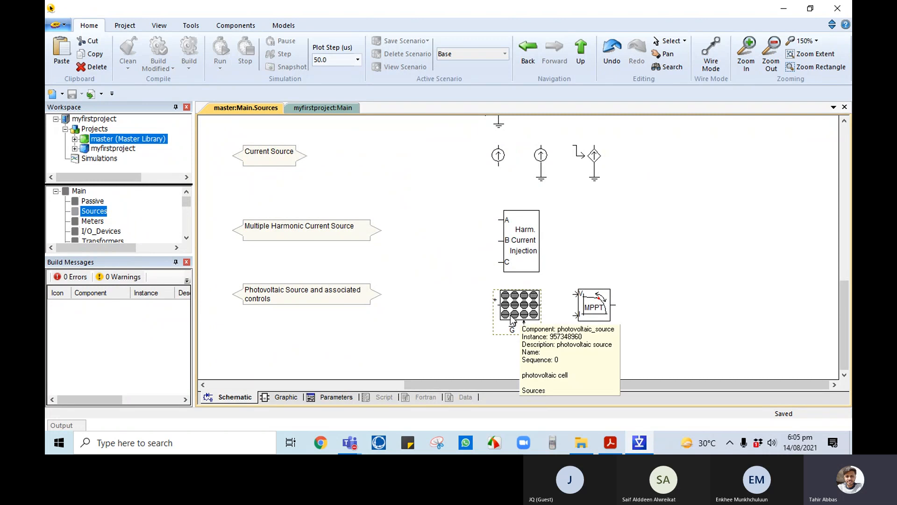
{"action": "left_click_drag", "start_coordinate": [442, 380], "coordinate": [231, 384]}
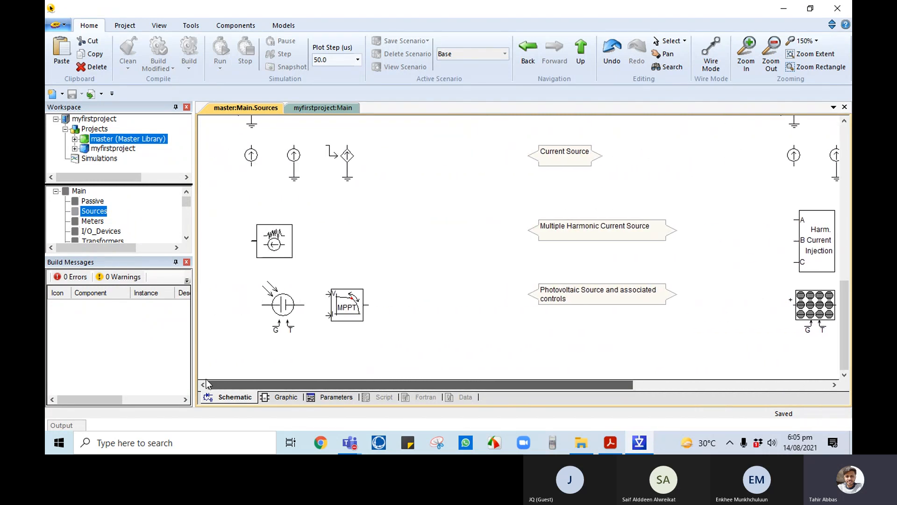
{"action": "left_click", "coordinate": [278, 322]}
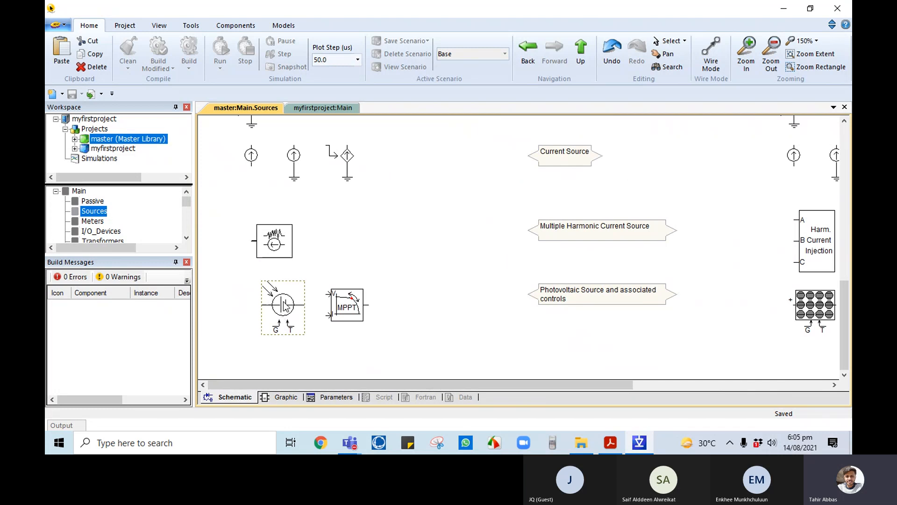
Step: Copy the single-line ESYS65 source with the 1.0 ohm resistor from the Sources page and paste it into the myfirstproject schematic
{"action": "scroll", "coordinate": [286, 299], "scroll_direction": "up", "scroll_amount": 5}
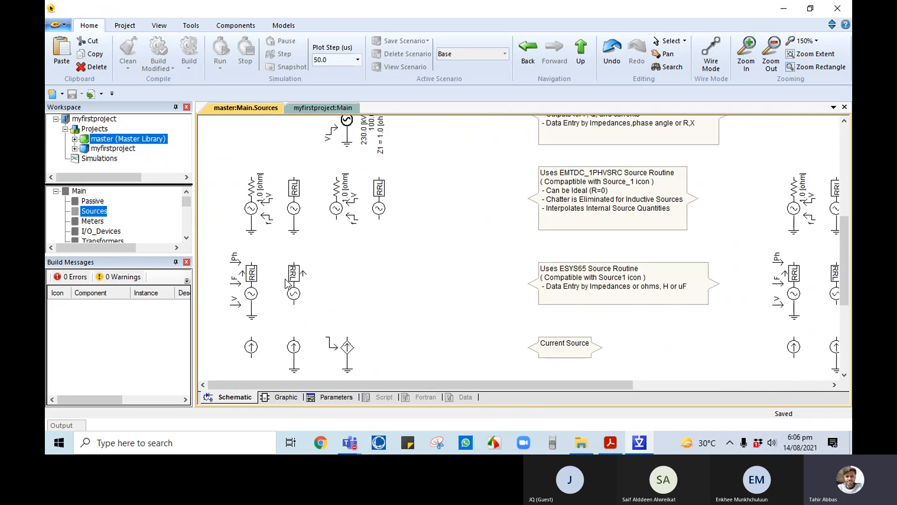
{"action": "scroll", "coordinate": [288, 284], "scroll_direction": "up", "scroll_amount": 1}
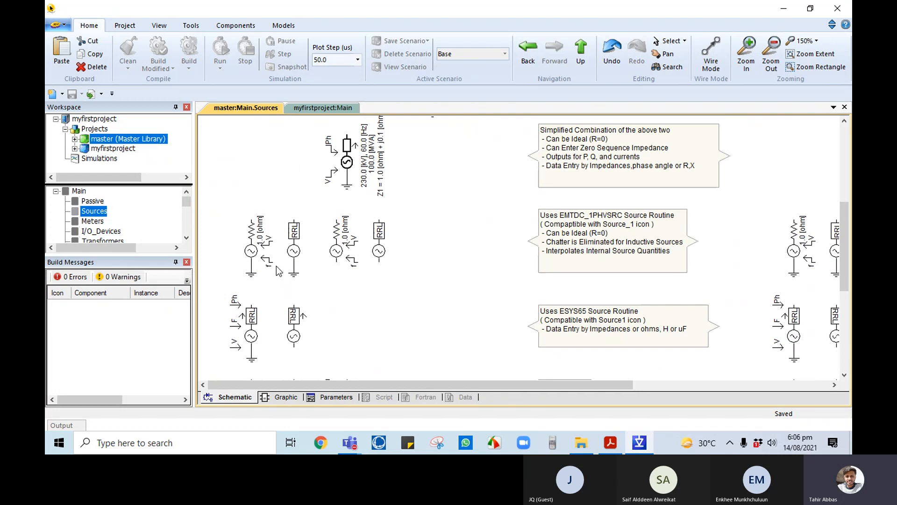
{"action": "scroll", "coordinate": [278, 268], "scroll_direction": "up", "scroll_amount": 5}
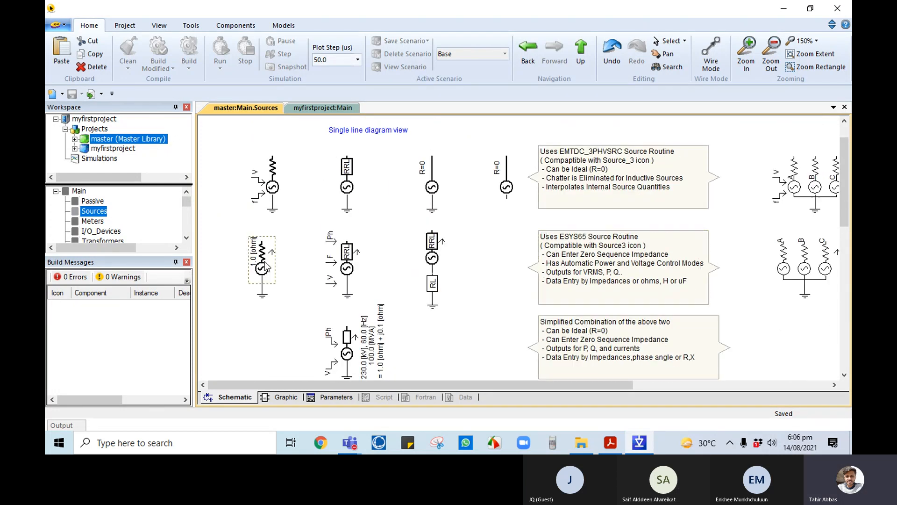
{"action": "mouse_move", "coordinate": [265, 267]}
{"action": "right_click", "coordinate": [265, 266]}
{"action": "left_click", "coordinate": [288, 171]}
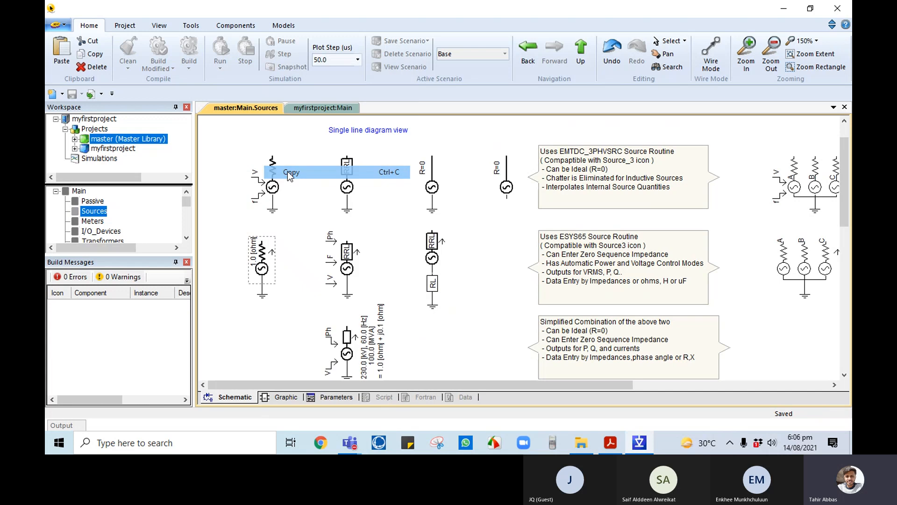
{"action": "left_click", "coordinate": [325, 110]}
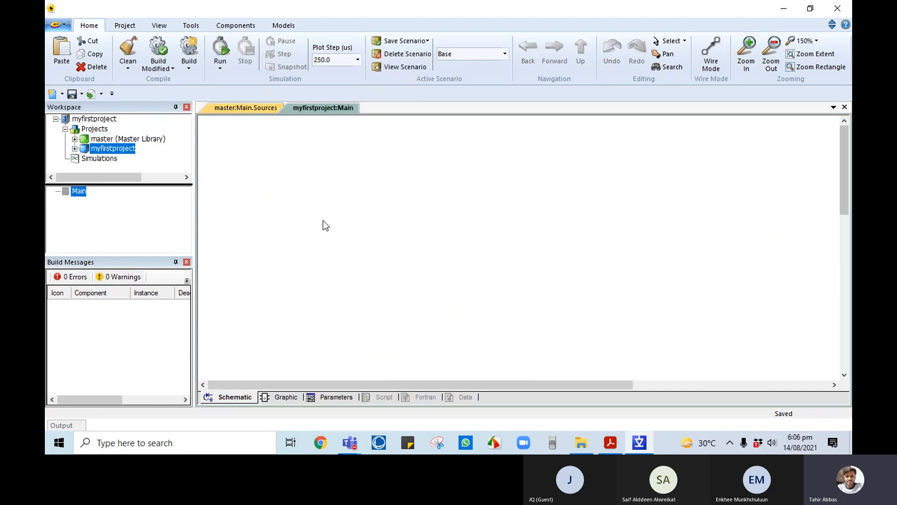
{"action": "key", "text": "ctrl+v"}
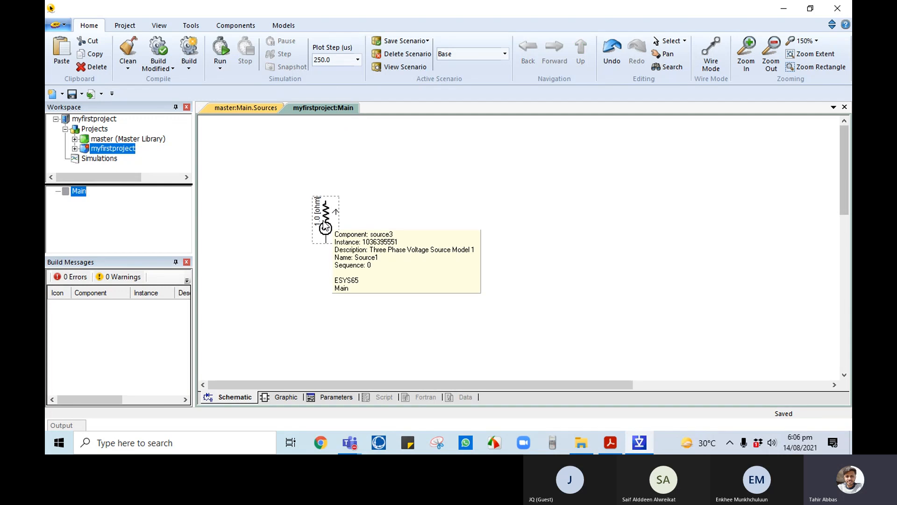
Step: Rotate the pasted voltage source through a full turn in 90-degree increments and shift it slightly down and to the left
{"action": "key", "text": "ctrl+r"}
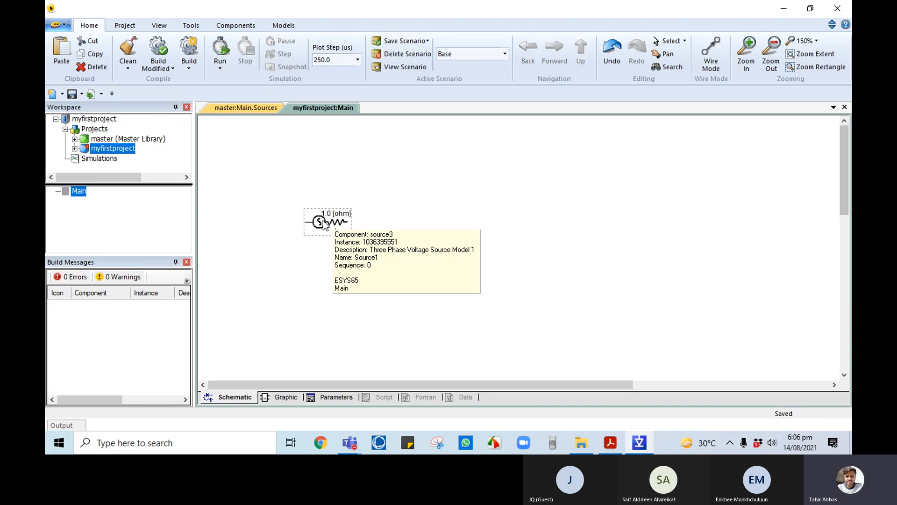
{"action": "key", "text": "ctrl+r"}
{"action": "key", "text": "ctrl+r"}
{"action": "key", "text": "ctrl+r"}
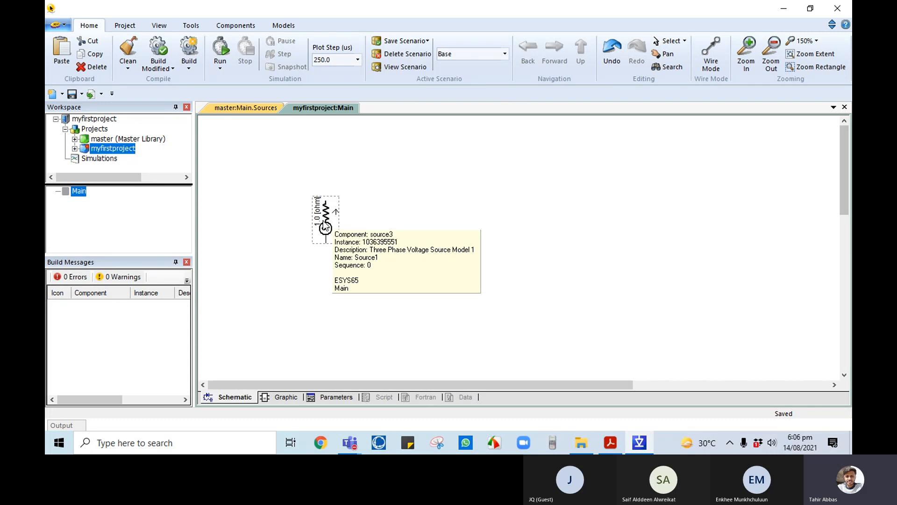
{"action": "left_click_drag", "start_coordinate": [326, 223], "coordinate": [320, 234]}
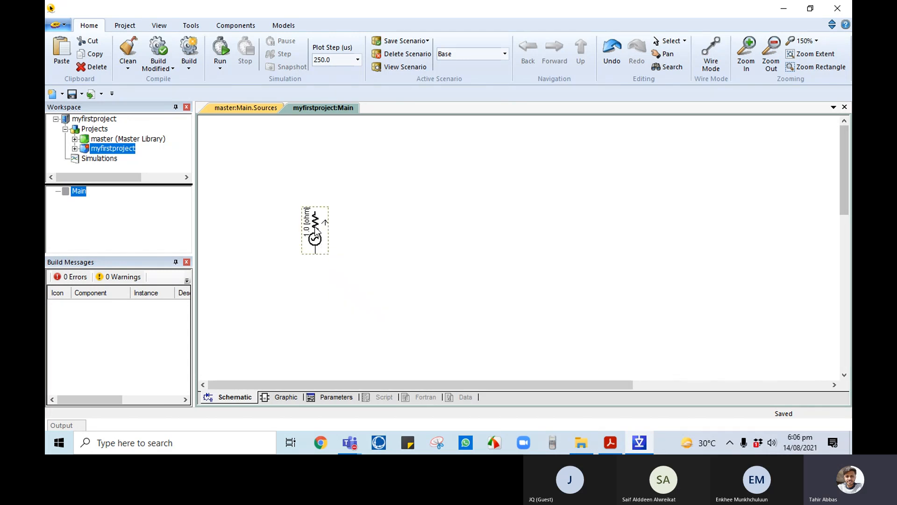
Step: Open the voltage source's parameters and examine the Configuration, Positive Sequence Rrl and Positive Sequence Impedance pages, ending on Configuration
{"action": "double_click", "coordinate": [316, 228]}
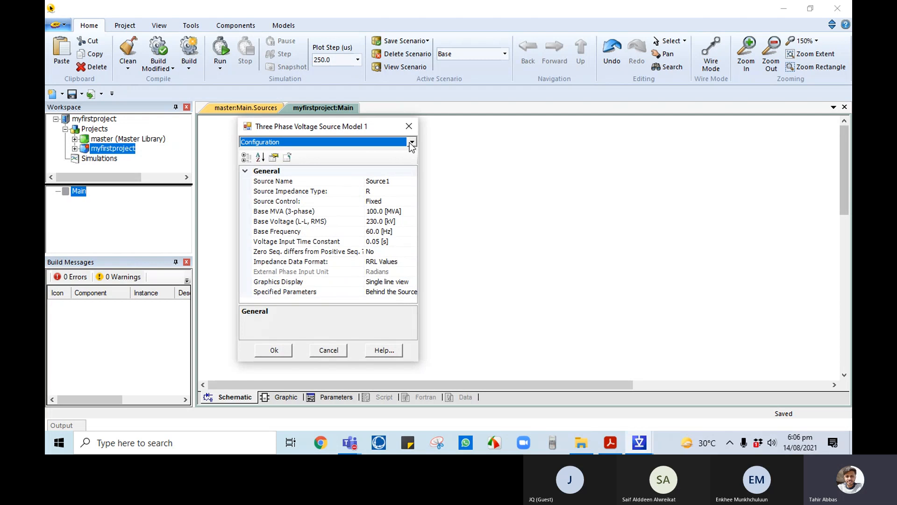
{"action": "left_click", "coordinate": [411, 143]}
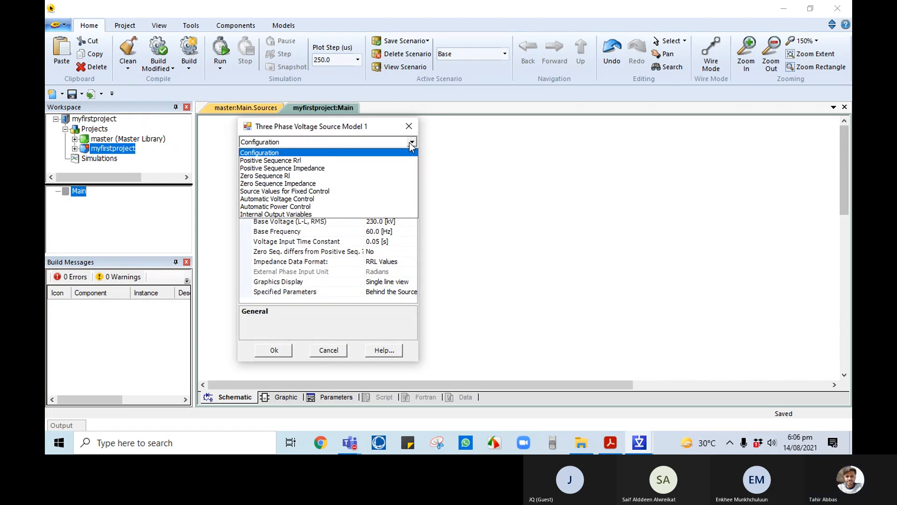
{"action": "left_click", "coordinate": [275, 153]}
{"action": "scroll", "coordinate": [276, 158], "scroll_direction": "down", "scroll_amount": 1}
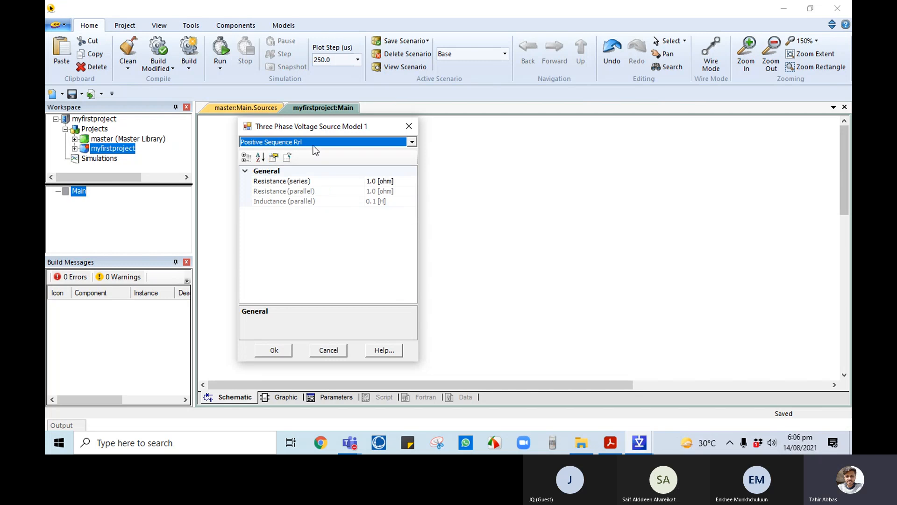
{"action": "left_click", "coordinate": [372, 144]}
{"action": "left_click", "coordinate": [273, 169]}
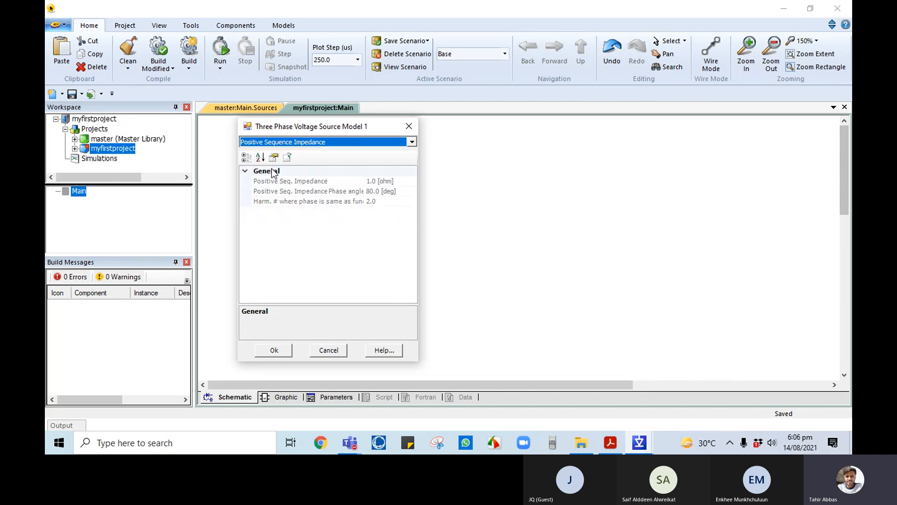
{"action": "left_click", "coordinate": [412, 141]}
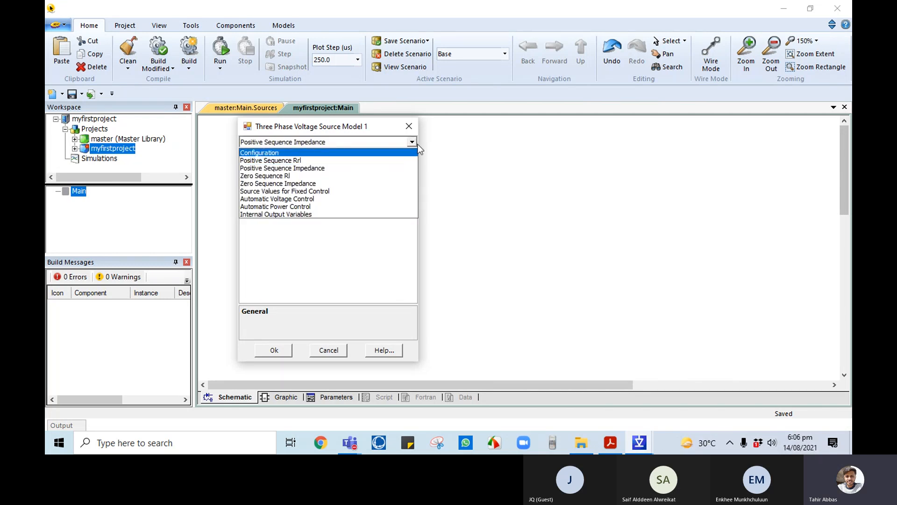
{"action": "left_click", "coordinate": [275, 153]}
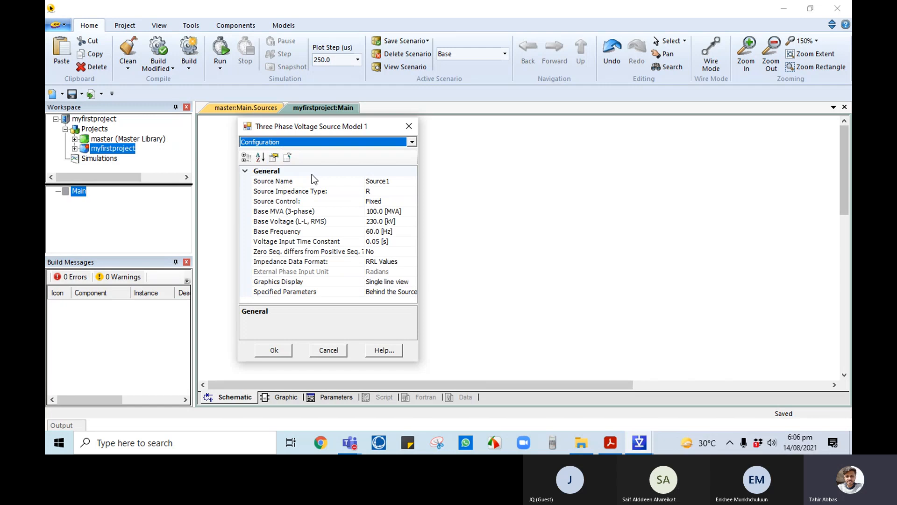
Step: Set the source name in the three-phase source's configuration to Voltage Source
{"action": "left_click", "coordinate": [395, 181]}
{"action": "left_click_drag", "start_coordinate": [401, 181], "coordinate": [348, 186]}
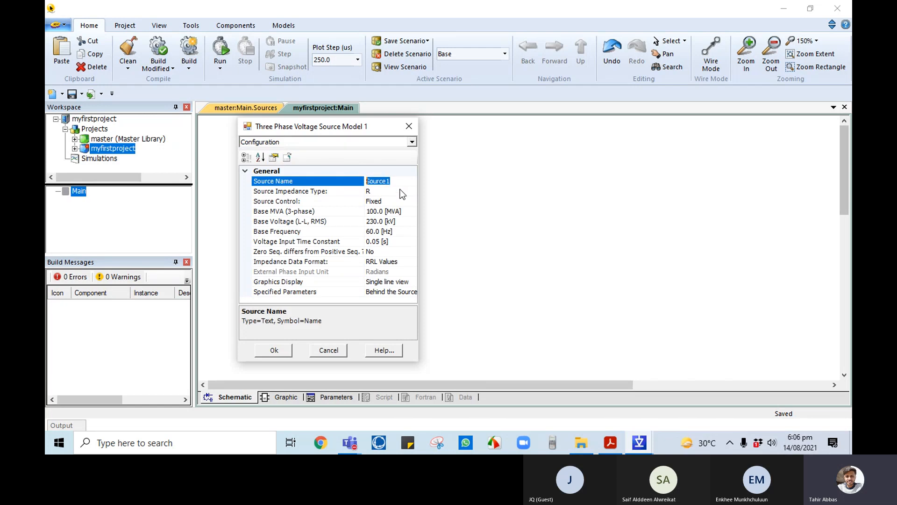
{"action": "type", "text": "Volya\\"}
{"action": "key", "text": "Return"}
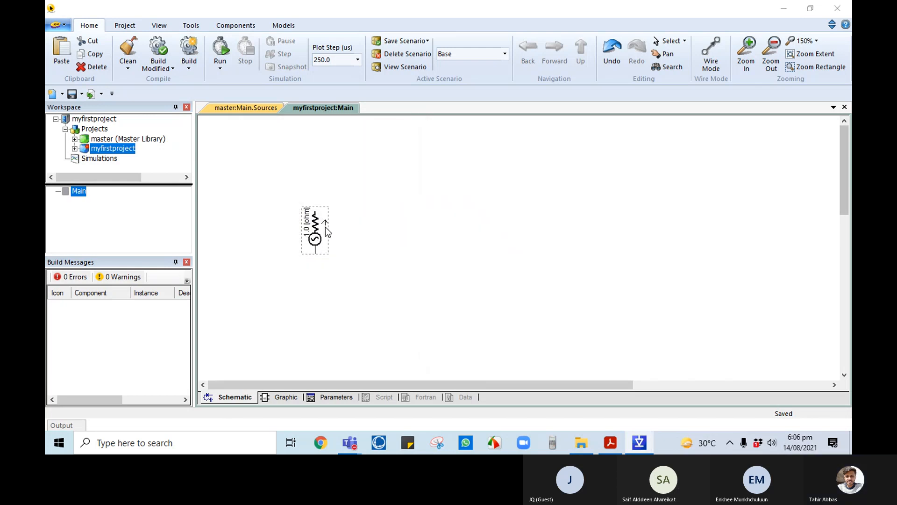
{"action": "double_click", "coordinate": [326, 226]}
{"action": "left_click", "coordinate": [394, 182]}
{"action": "type", "text": "Volya\\"}
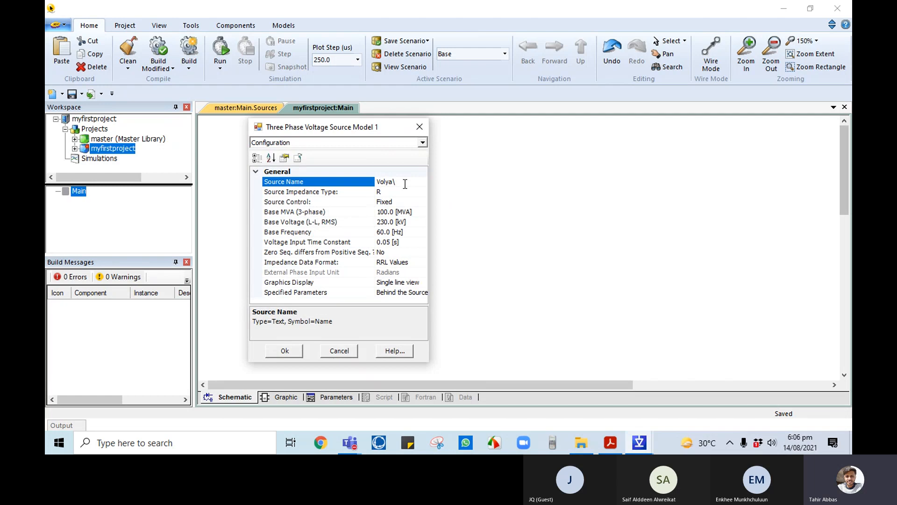
{"action": "key", "text": "BackSpace"}
{"action": "key", "text": "BackSpace"}
{"action": "key", "text": "BackSpace"}
{"action": "type", "text": "tage Source"}
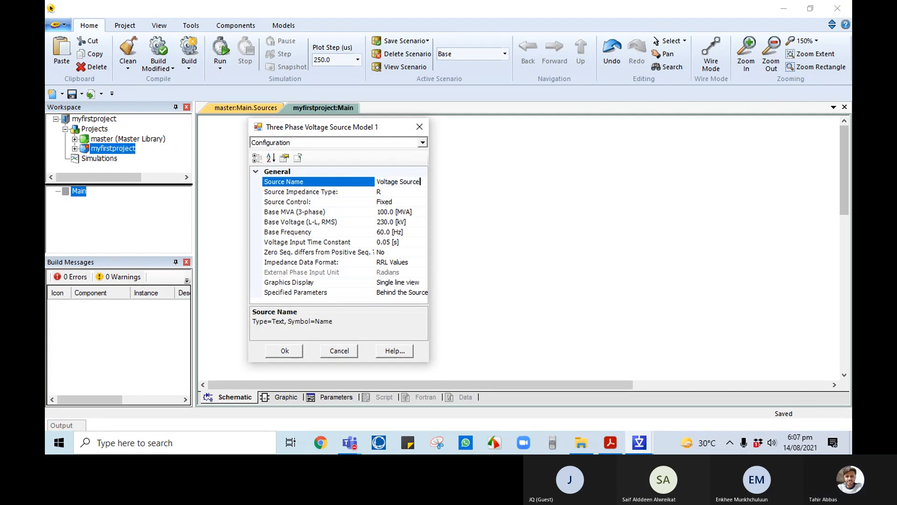
Step: Review the choices for source impedance type, source control and differing zero sequence, keeping R, Fixed and No
{"action": "left_click", "coordinate": [392, 193]}
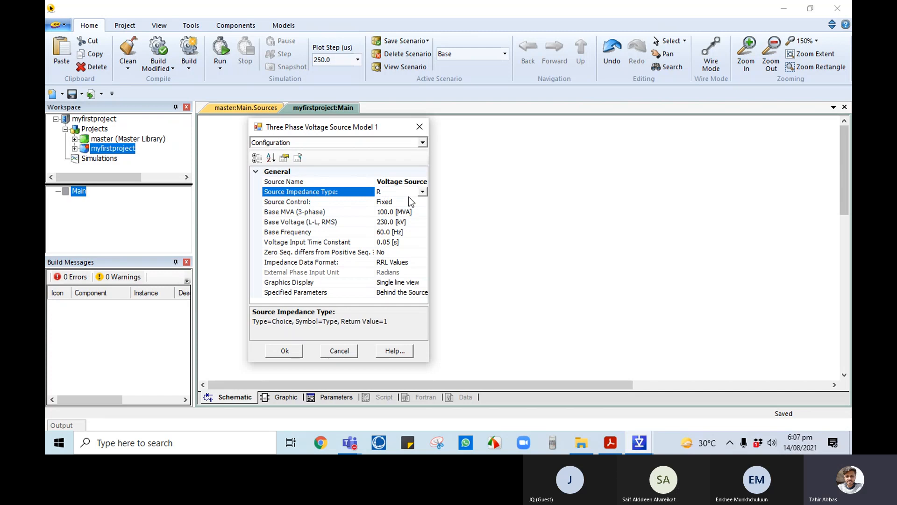
{"action": "left_click", "coordinate": [423, 192]}
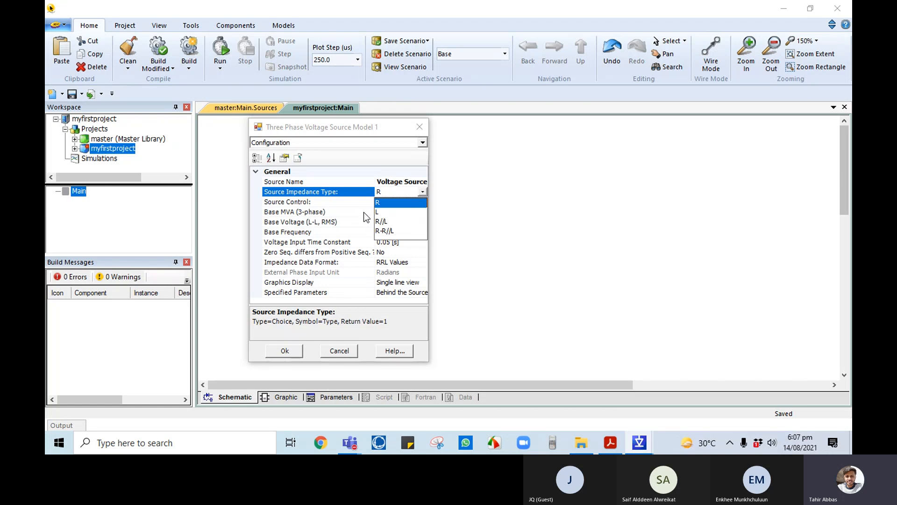
{"action": "left_click", "coordinate": [418, 203]}
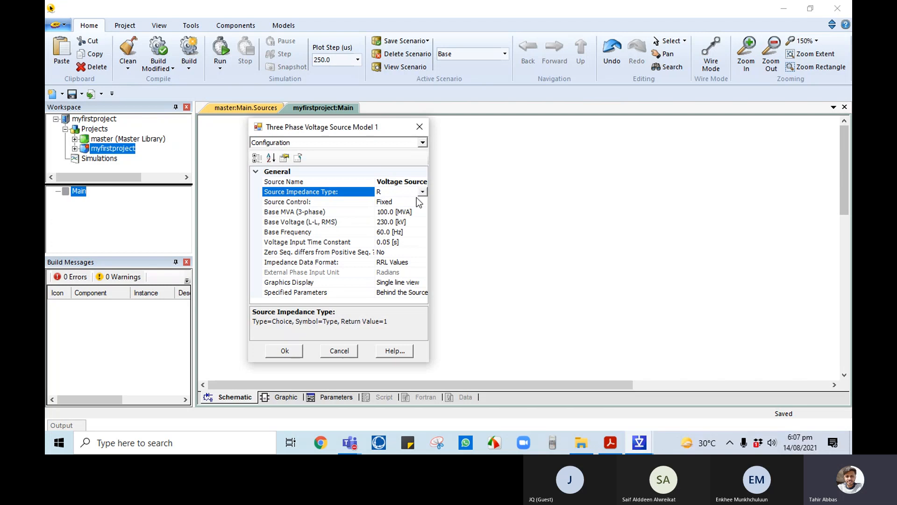
{"action": "left_click", "coordinate": [414, 201]}
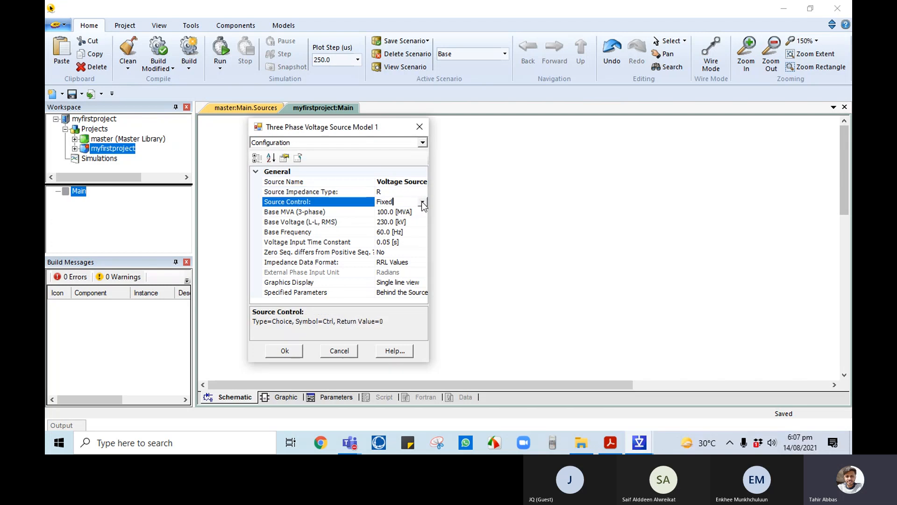
{"action": "left_click", "coordinate": [423, 202]}
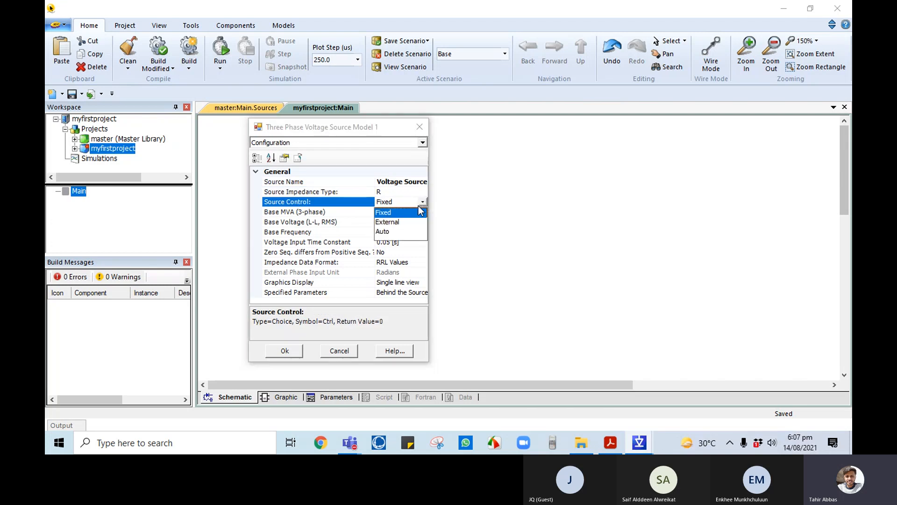
{"action": "left_click", "coordinate": [424, 207]}
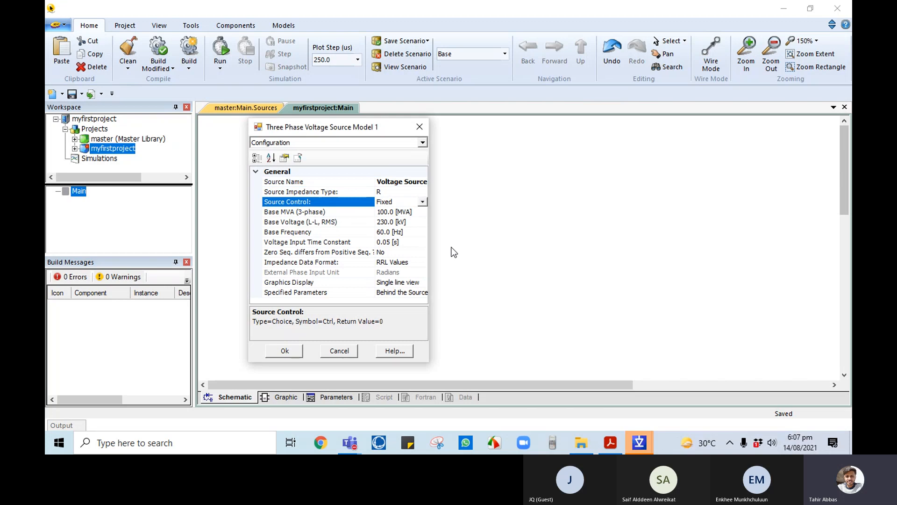
{"action": "left_click", "coordinate": [394, 253]}
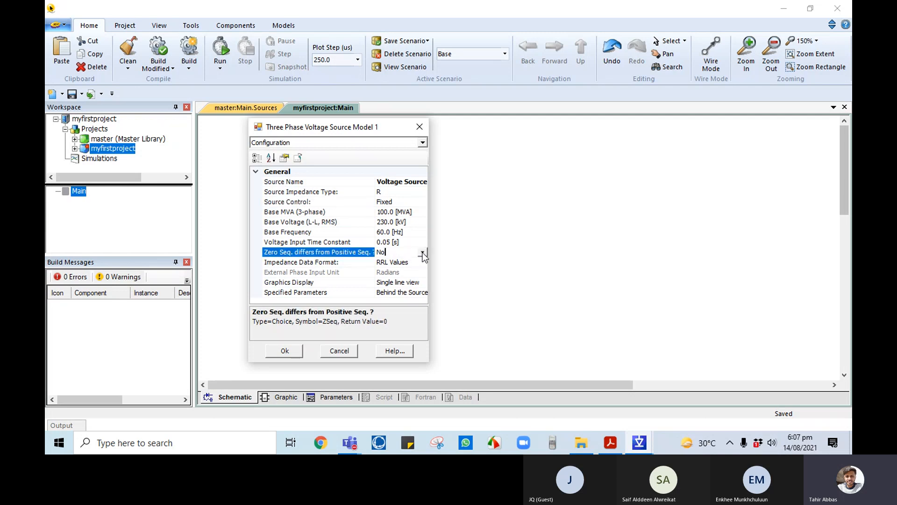
{"action": "left_click", "coordinate": [422, 252]}
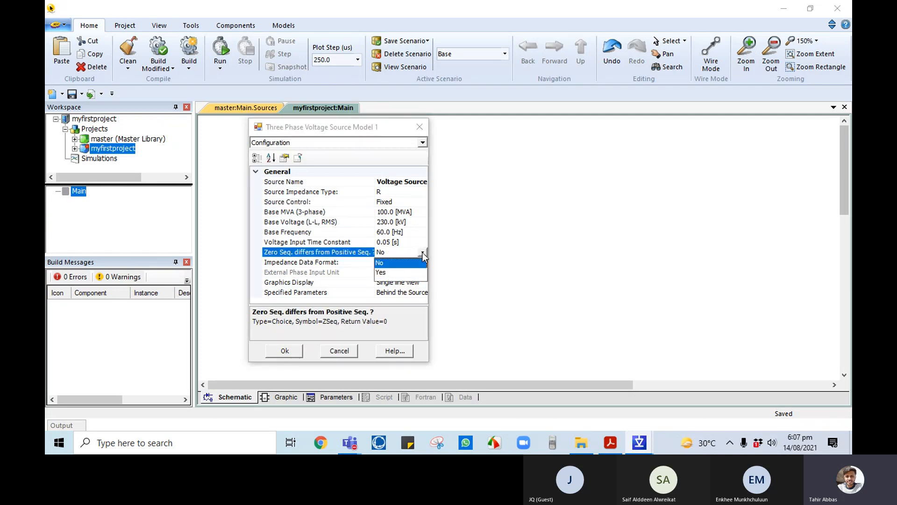
{"action": "left_click", "coordinate": [423, 253]}
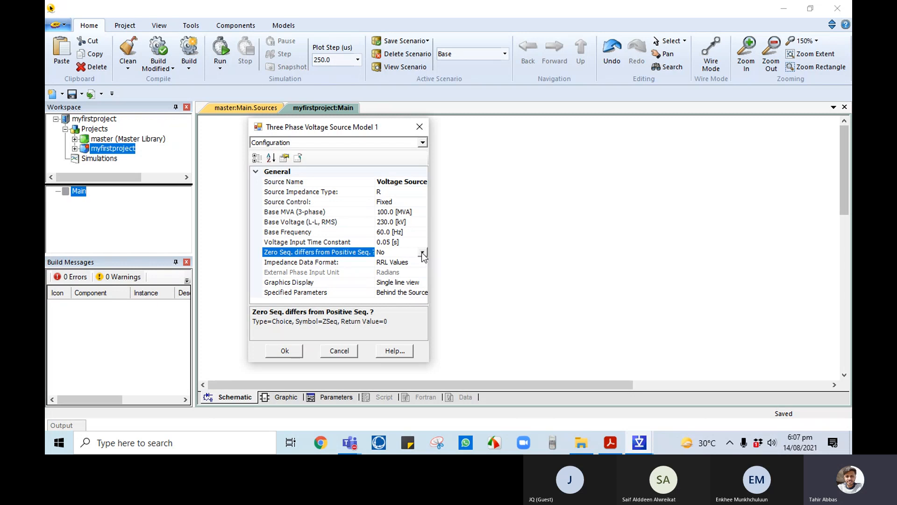
Step: Set the voltage source's impedance data format to Impedance
{"action": "left_click", "coordinate": [413, 264]}
{"action": "left_click", "coordinate": [422, 265]}
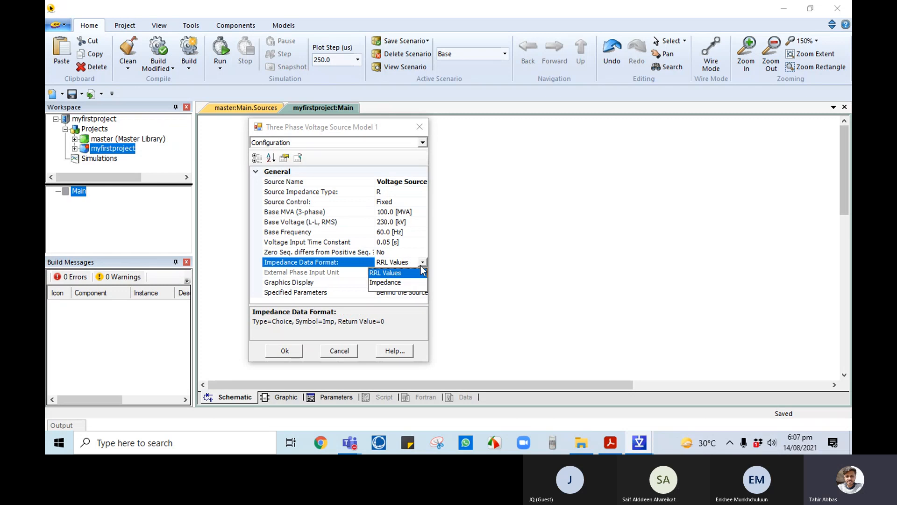
{"action": "left_click", "coordinate": [400, 283]}
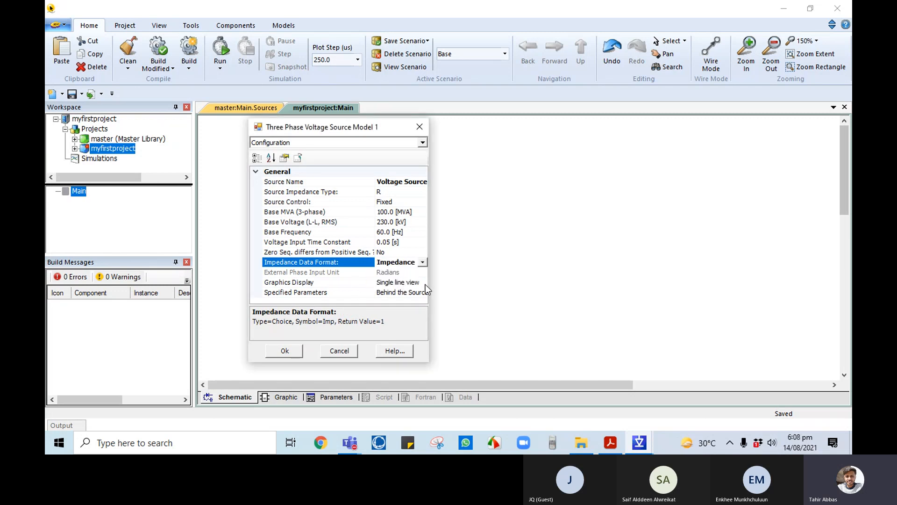
Step: Review the choices for the voltage source's specified parameters, keeping Behind the Source Impedance
{"action": "left_click", "coordinate": [408, 293]}
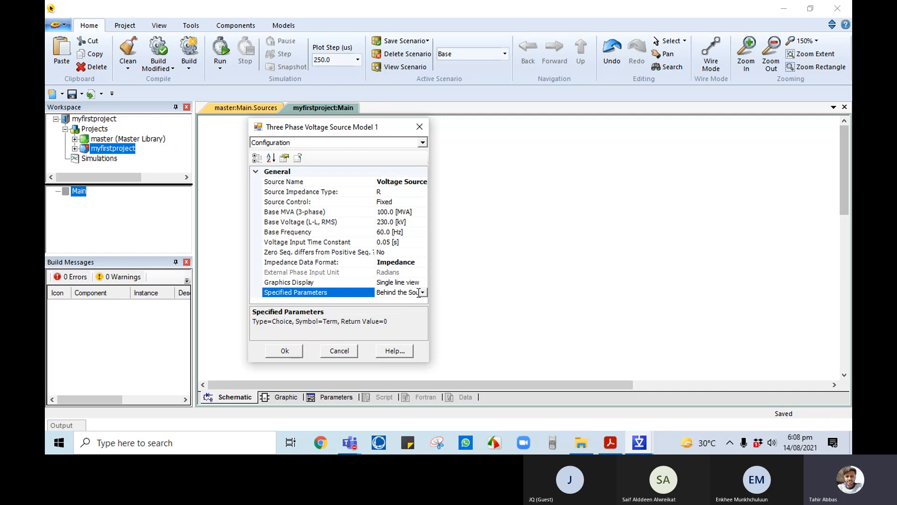
{"action": "left_click", "coordinate": [421, 292]}
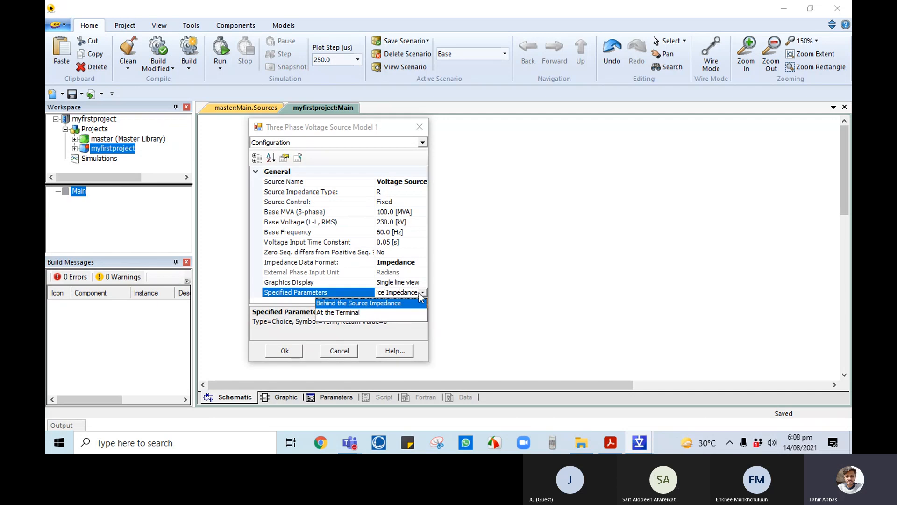
{"action": "left_click", "coordinate": [469, 280]}
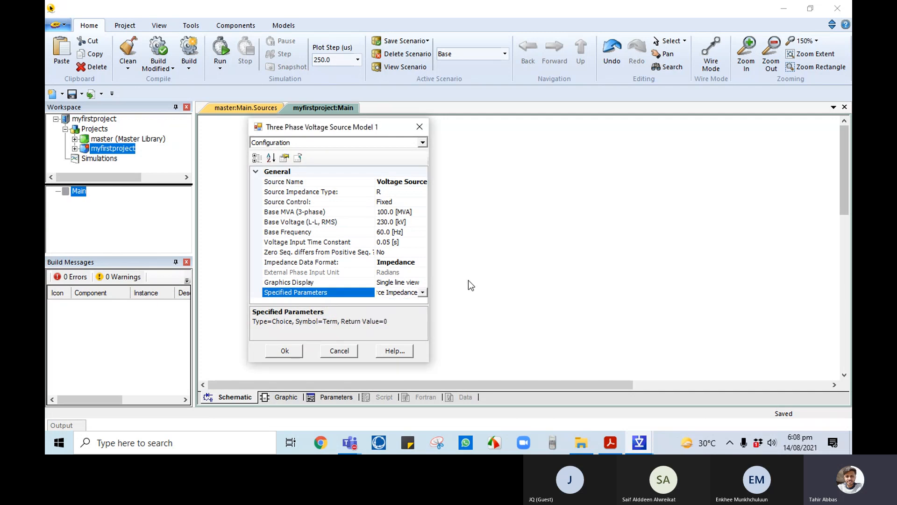
Step: Review the source's Positive Sequence Rrl and Positive Sequence Impedance pages, then accept the parameter settings
{"action": "left_click", "coordinate": [423, 143]}
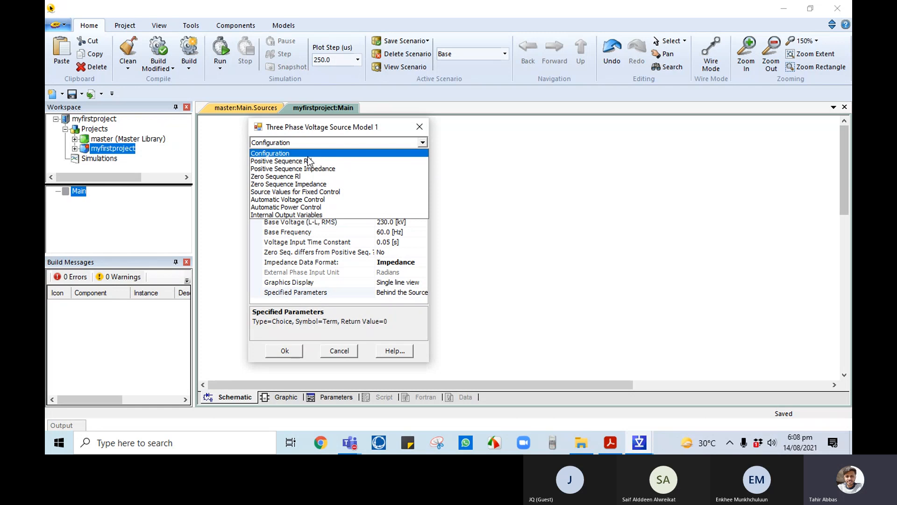
{"action": "left_click", "coordinate": [415, 150]}
{"action": "left_click", "coordinate": [422, 143]}
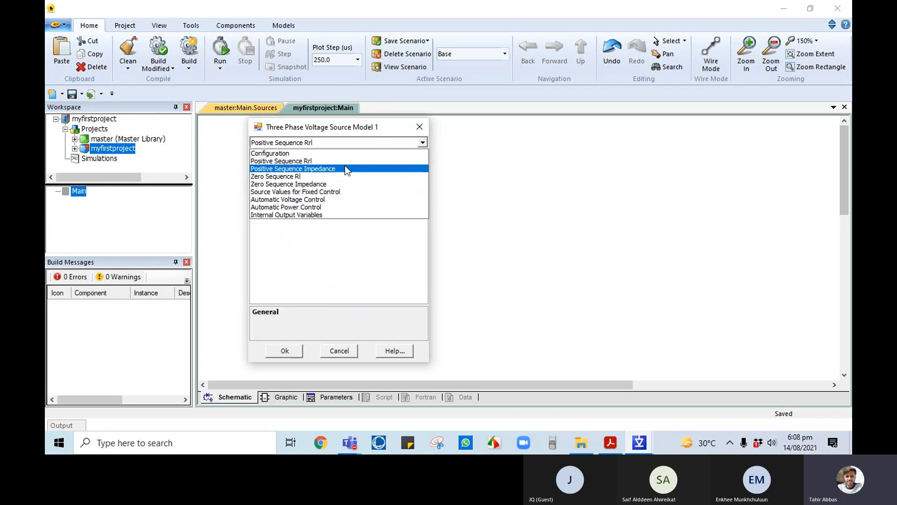
{"action": "left_click", "coordinate": [346, 168]}
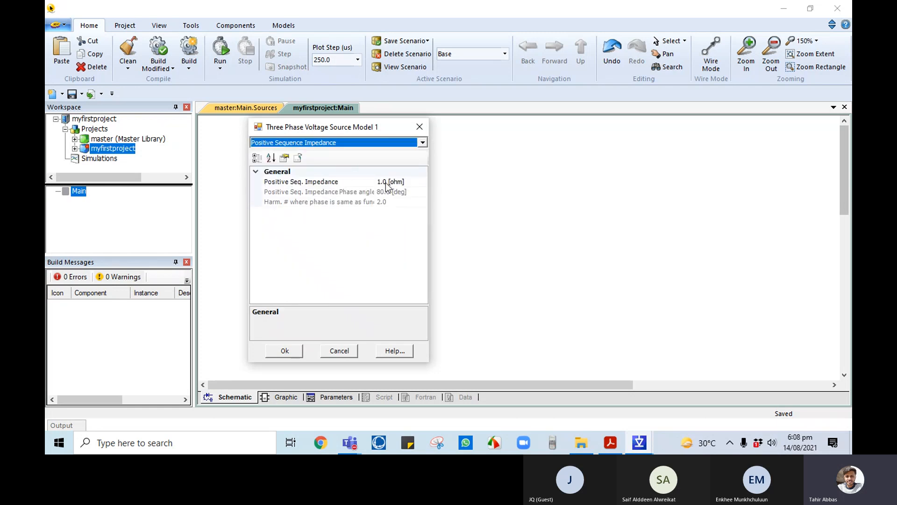
{"action": "left_click", "coordinate": [423, 142]}
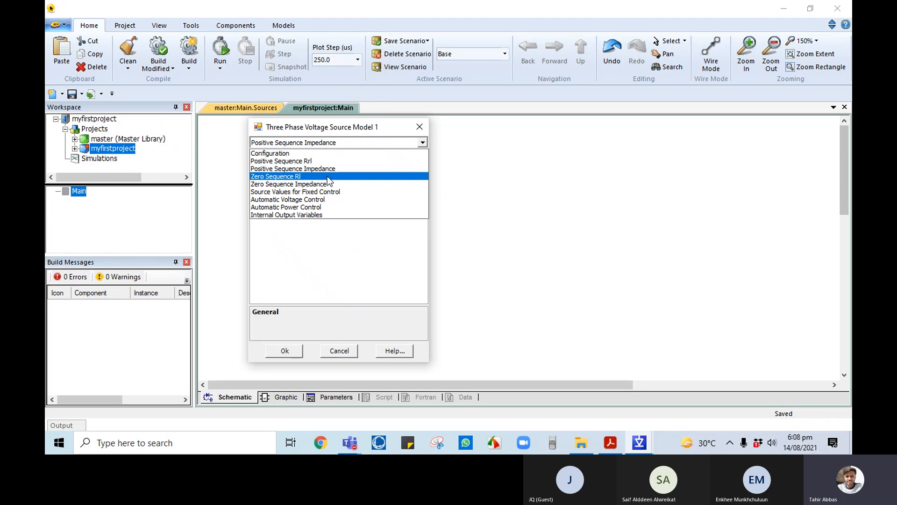
{"action": "left_click", "coordinate": [286, 352]}
{"action": "left_click", "coordinate": [286, 351]}
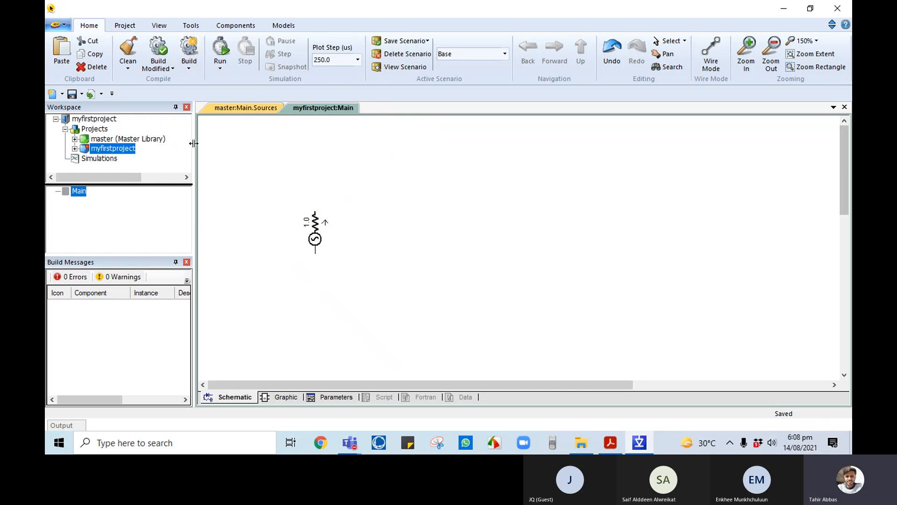
Step: Open the master library's Passive page and examine its RLC branch components, filters, fixed loads, wires and three-phase loads
{"action": "left_click", "coordinate": [125, 139]}
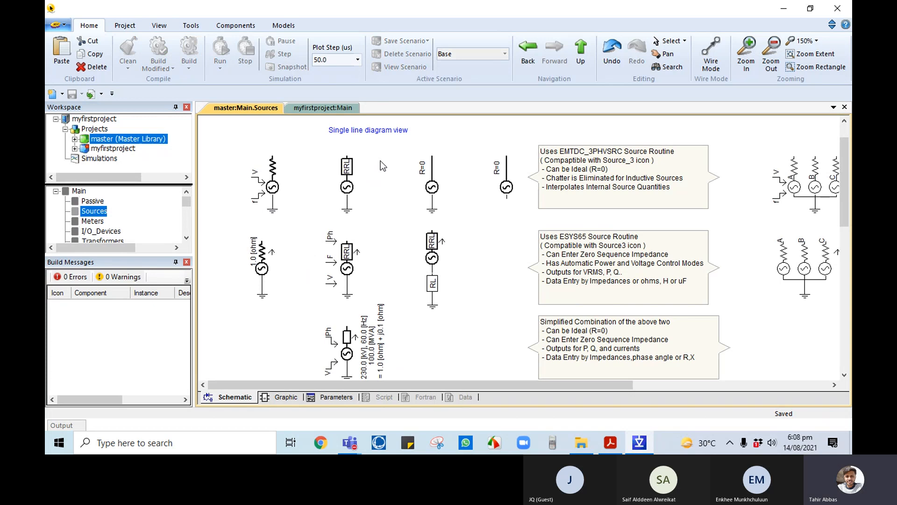
{"action": "double_click", "coordinate": [78, 190]}
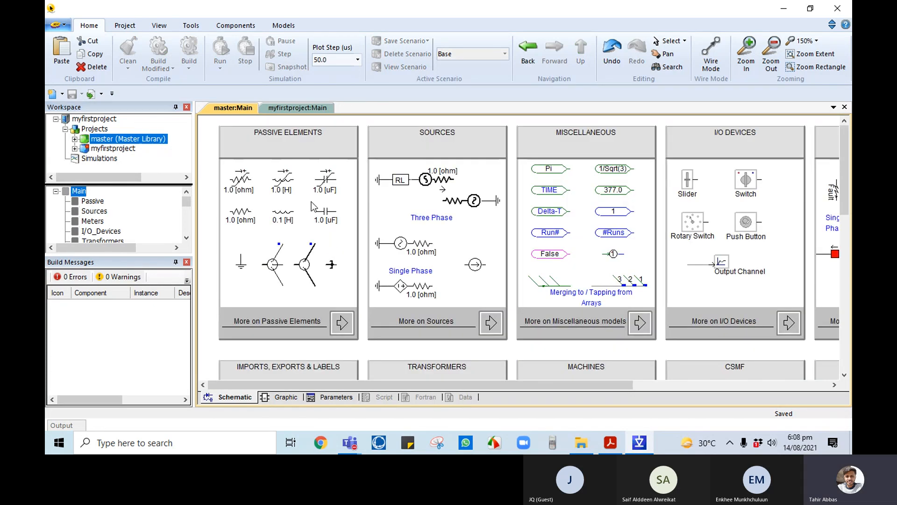
{"action": "left_click", "coordinate": [342, 322]}
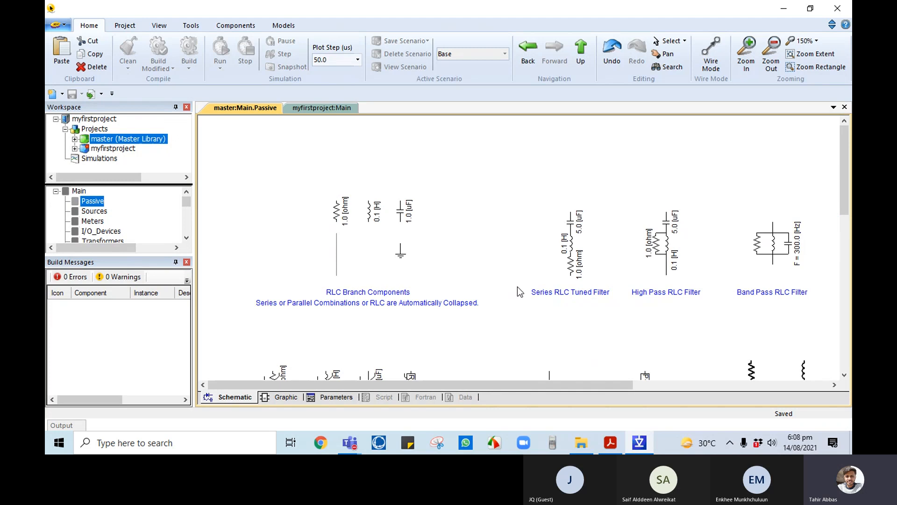
{"action": "scroll", "coordinate": [518, 287], "scroll_direction": "down", "scroll_amount": 4}
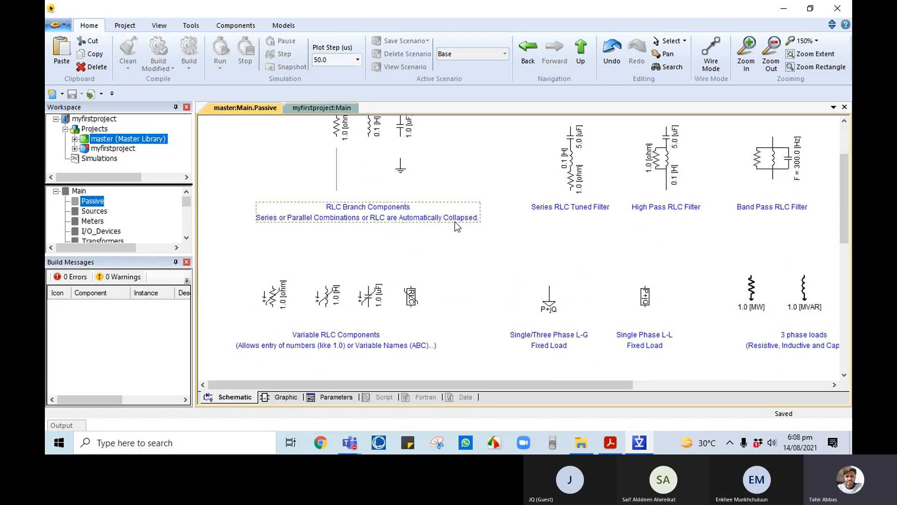
{"action": "scroll", "coordinate": [391, 245], "scroll_direction": "up", "scroll_amount": 4}
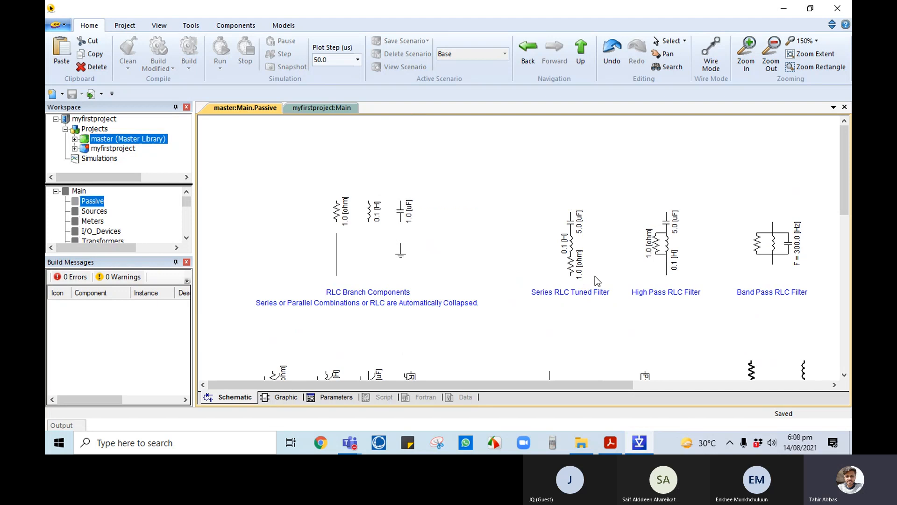
{"action": "scroll", "coordinate": [468, 262], "scroll_direction": "down", "scroll_amount": 6}
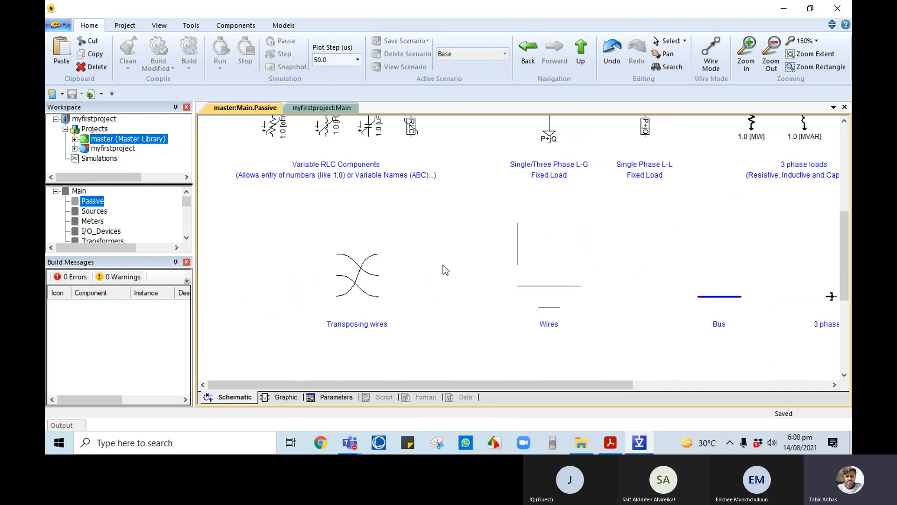
{"action": "scroll", "coordinate": [443, 265], "scroll_direction": "up", "scroll_amount": 2}
{"action": "scroll", "coordinate": [381, 290], "scroll_direction": "down", "scroll_amount": 6}
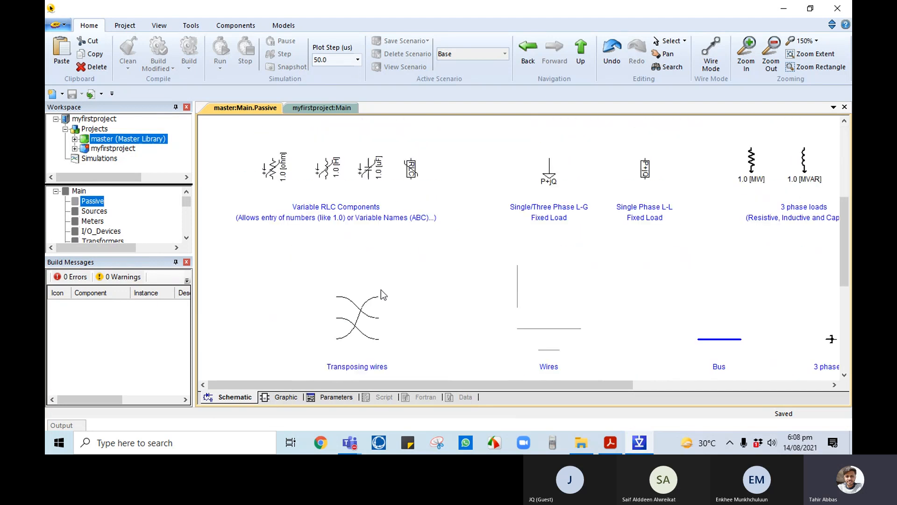
{"action": "scroll", "coordinate": [379, 294], "scroll_direction": "up", "scroll_amount": 9}
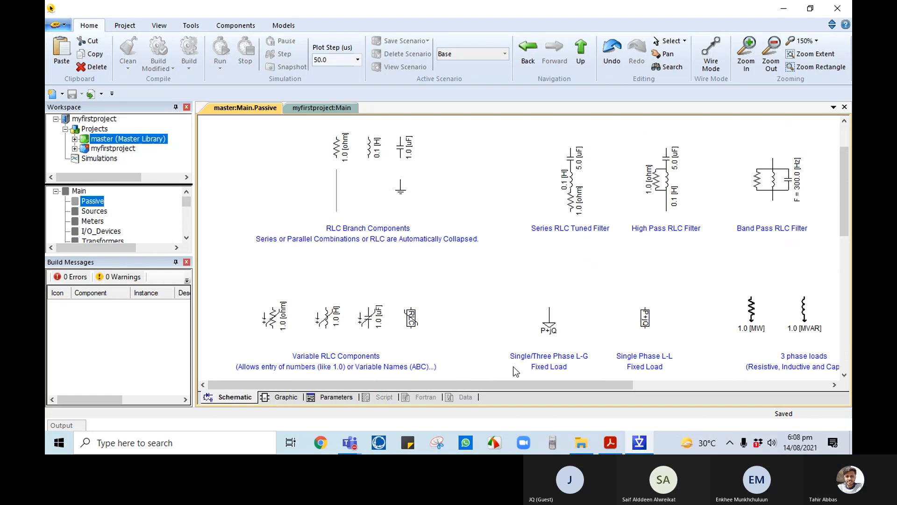
{"action": "left_click_drag", "start_coordinate": [586, 386], "coordinate": [715, 385]}
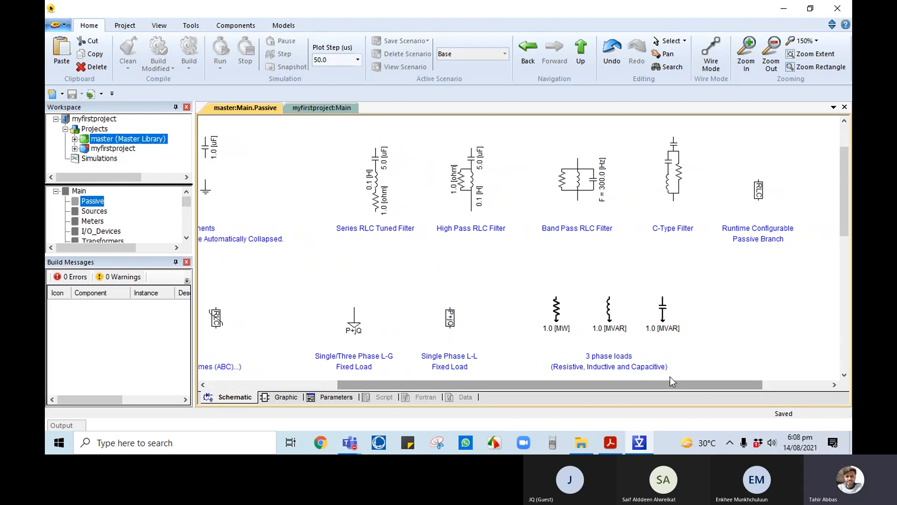
{"action": "left_click", "coordinate": [611, 311]}
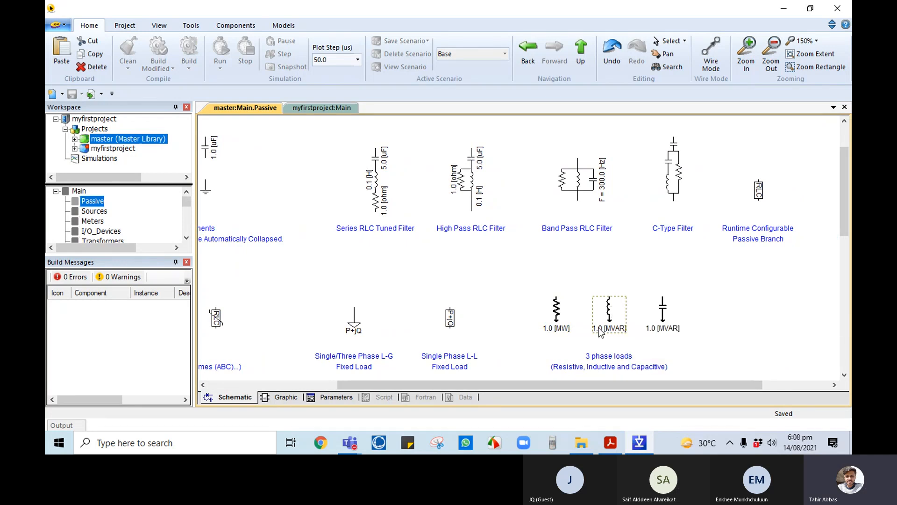
Step: Copy the 0.1 H inductor from the passive library into myfirstproject's Main page, orient it horizontally and place it right of the source
{"action": "left_click_drag", "start_coordinate": [569, 384], "coordinate": [432, 386]}
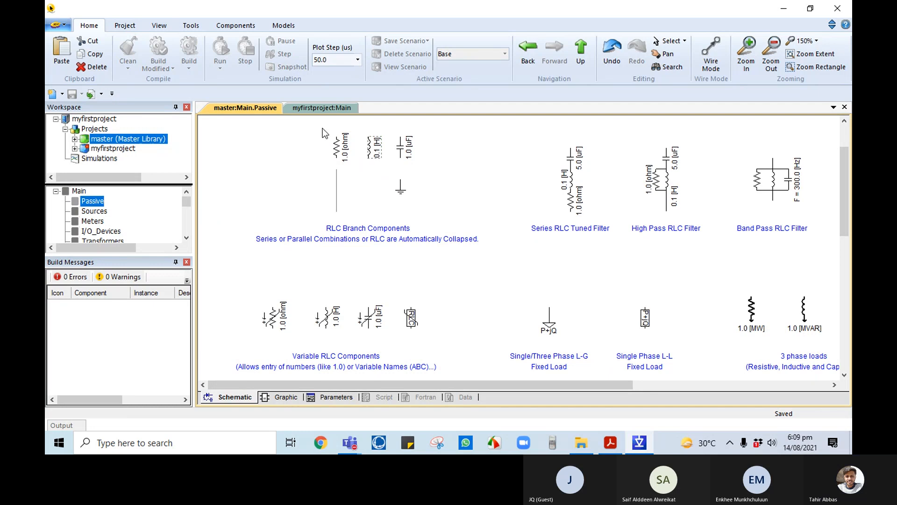
{"action": "left_click", "coordinate": [312, 109]}
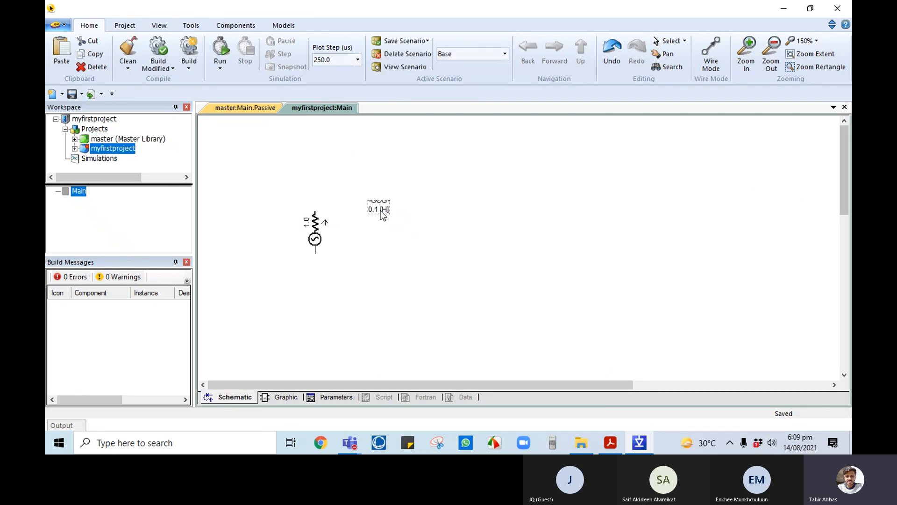
{"action": "left_click_drag", "start_coordinate": [380, 209], "coordinate": [416, 214]}
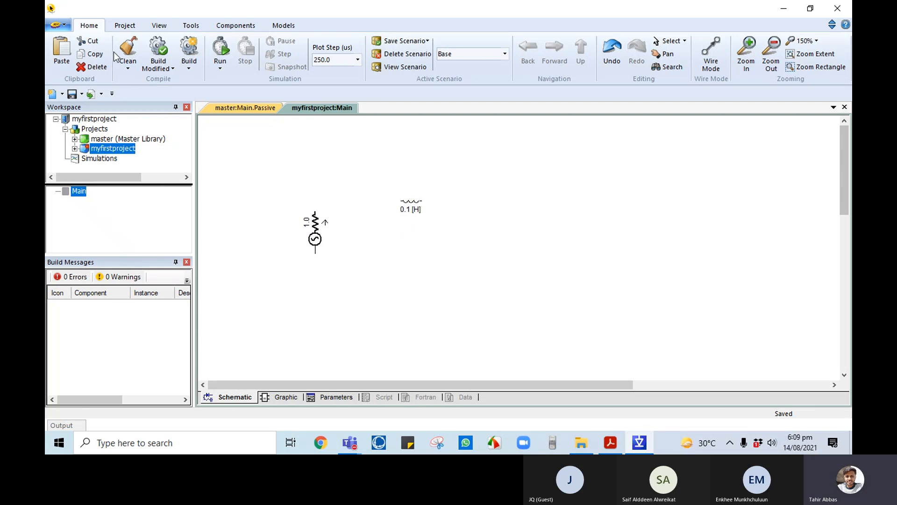
Step: Copy the 1.0 ohm resistor from the master library's RLC branch components into myfirstproject's Main page
{"action": "left_click", "coordinate": [266, 111]}
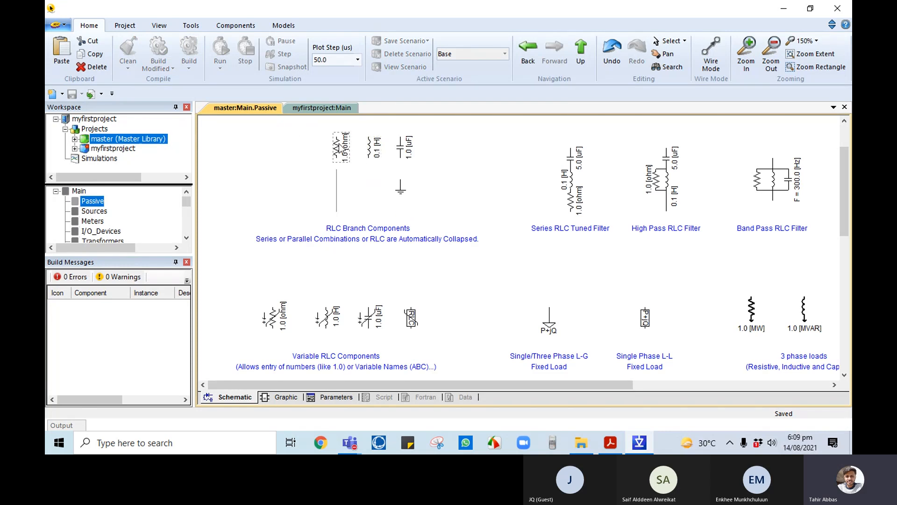
{"action": "left_click", "coordinate": [321, 109]}
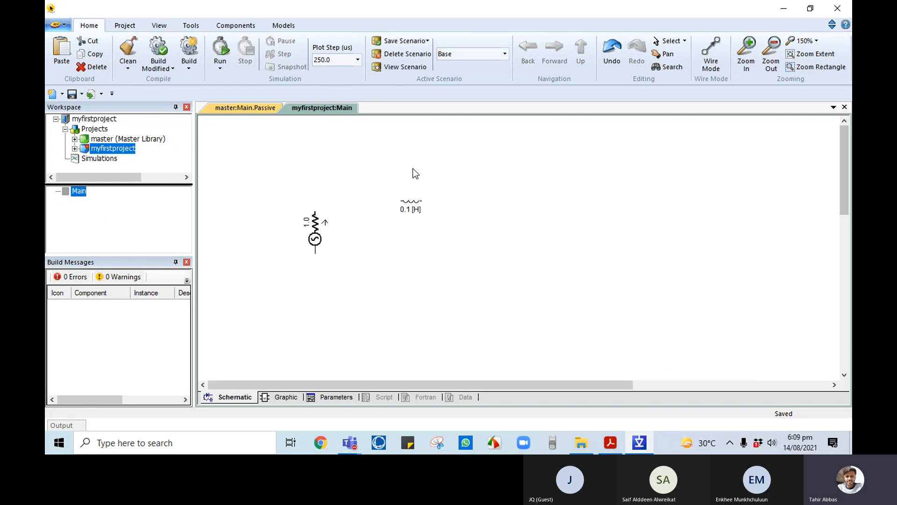
{"action": "key", "text": "ctrl+v"}
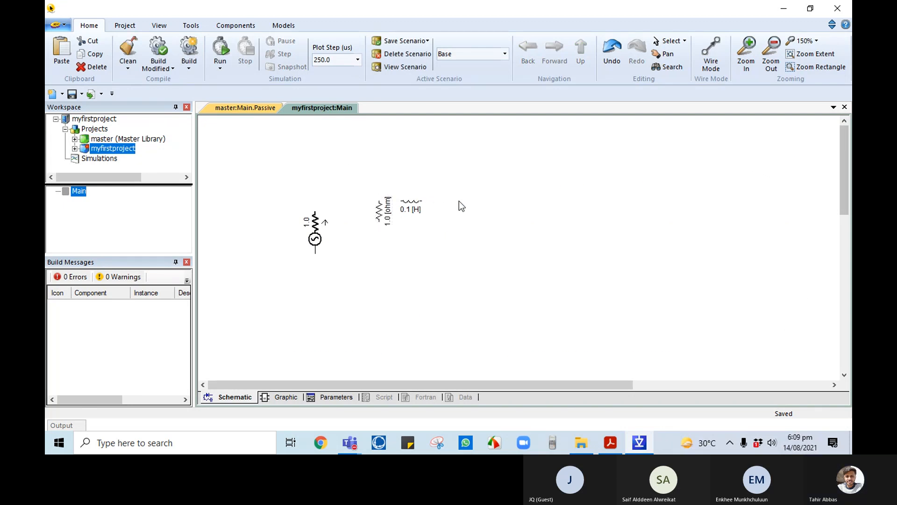
Step: Place the resistor horizontally to the right of the source, and the inductor vertically, lower and further right
{"action": "left_click_drag", "start_coordinate": [420, 204], "coordinate": [480, 204]}
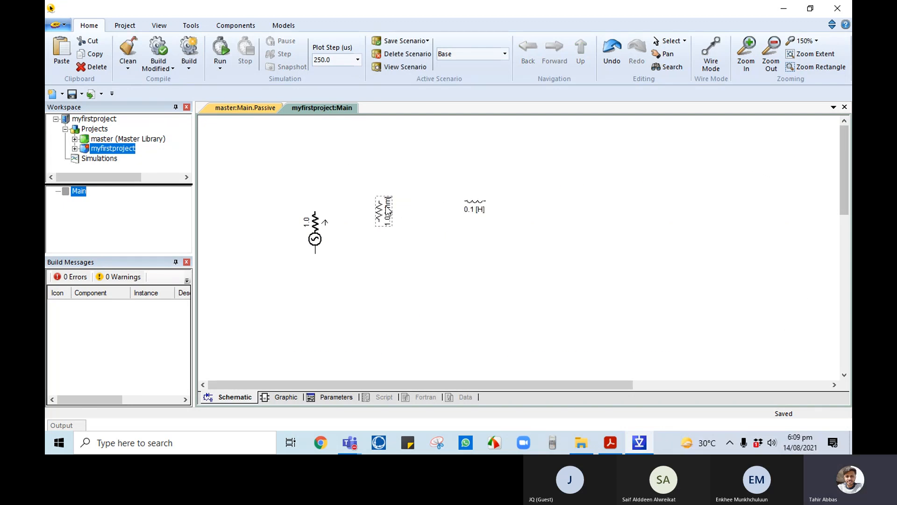
{"action": "key", "text": "r"}
{"action": "left_click_drag", "start_coordinate": [371, 209], "coordinate": [402, 210]}
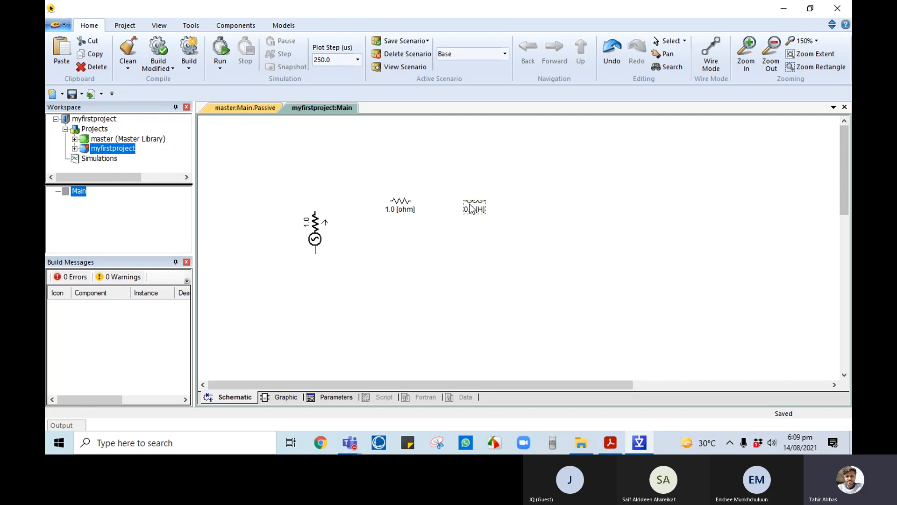
{"action": "left_click_drag", "start_coordinate": [475, 205], "coordinate": [470, 262]}
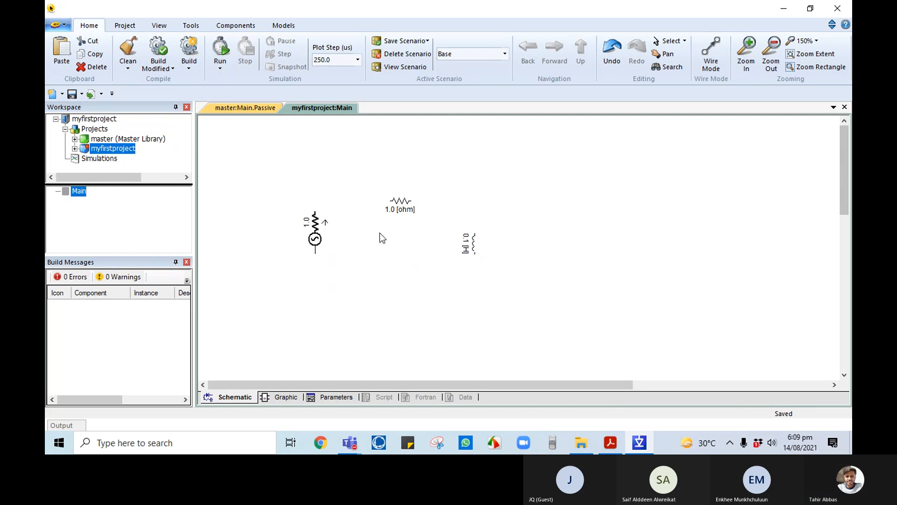
Step: Switch to the Microsoft Teams meeting window to check the participants, then return to PSCAD
{"action": "left_click", "coordinate": [351, 444]}
{"action": "left_click", "coordinate": [369, 403]}
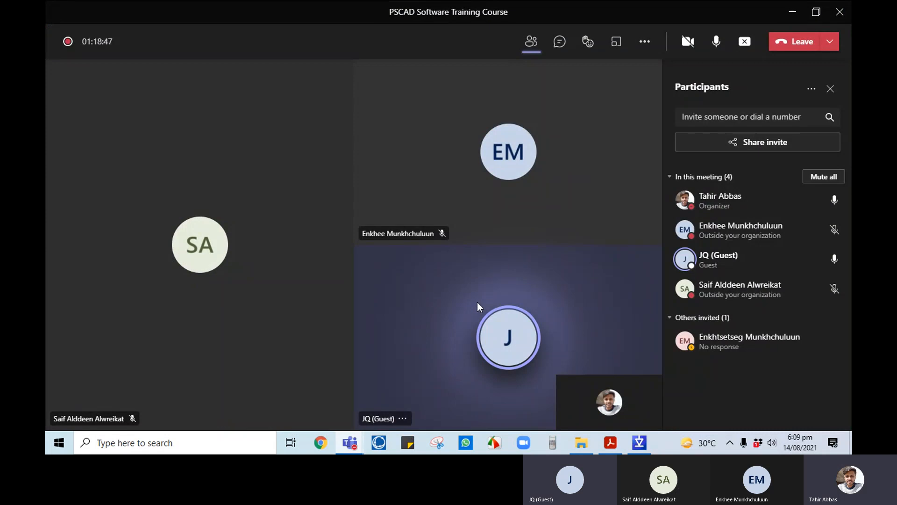
{"action": "left_click", "coordinate": [794, 9]}
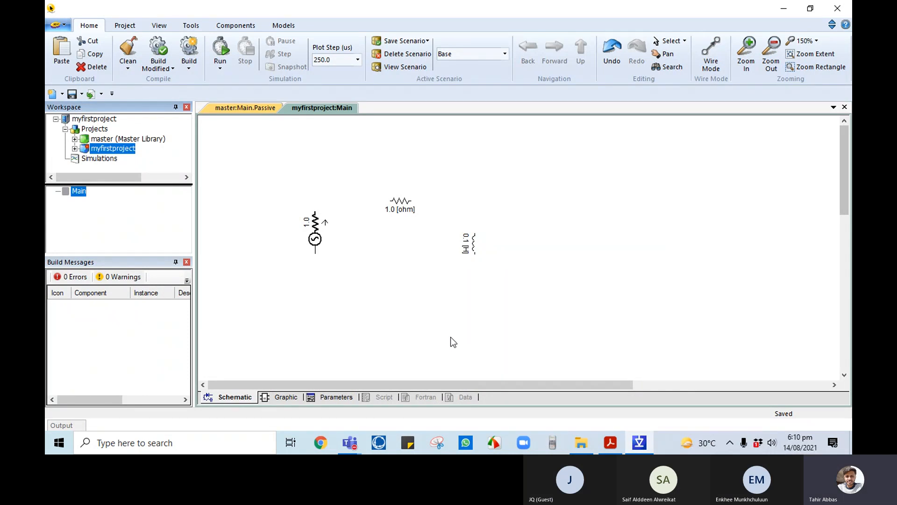
Step: Draw an L-shaped wire from the voltage source's upper terminal to the resistor's left terminal in Wire Mode
{"action": "left_click", "coordinate": [712, 51]}
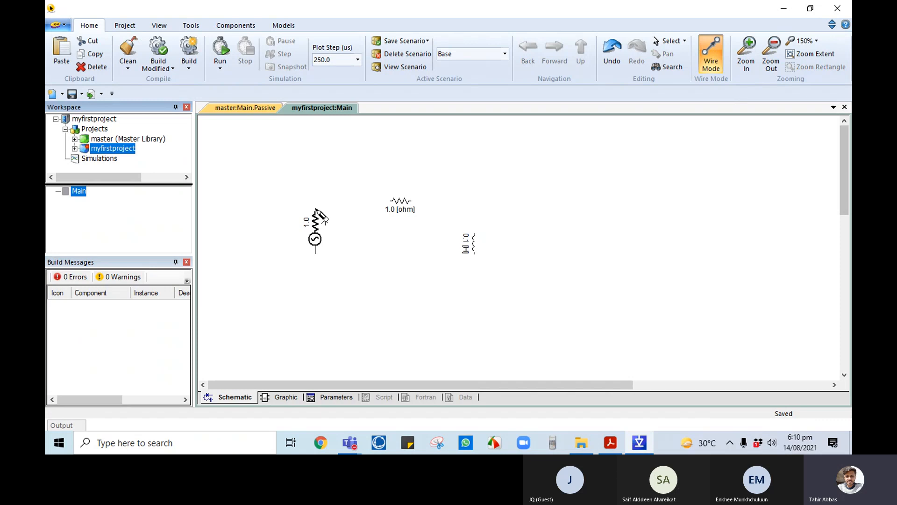
{"action": "left_click", "coordinate": [316, 212]}
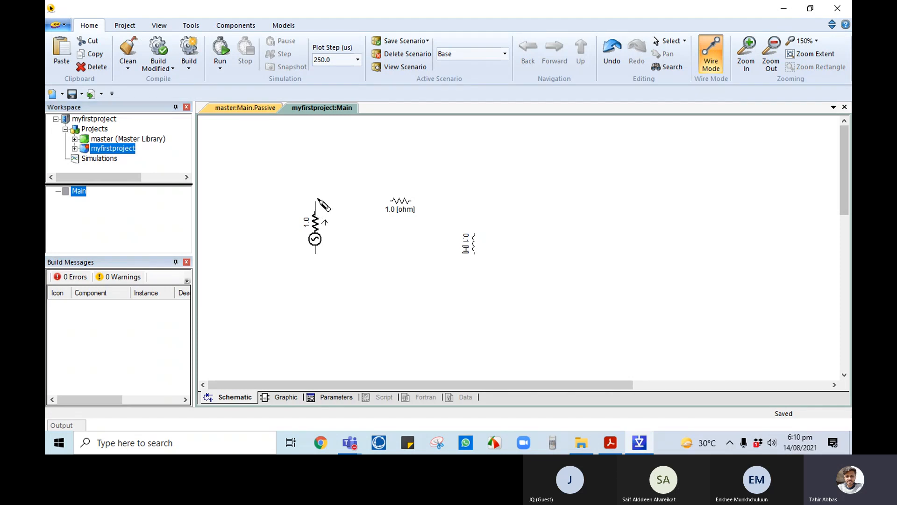
{"action": "left_click", "coordinate": [318, 199]}
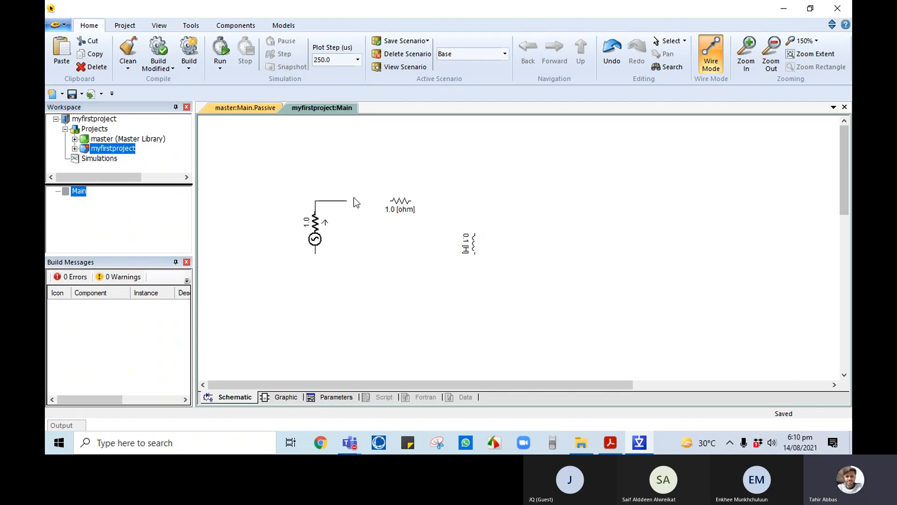
{"action": "right_click", "coordinate": [389, 198]}
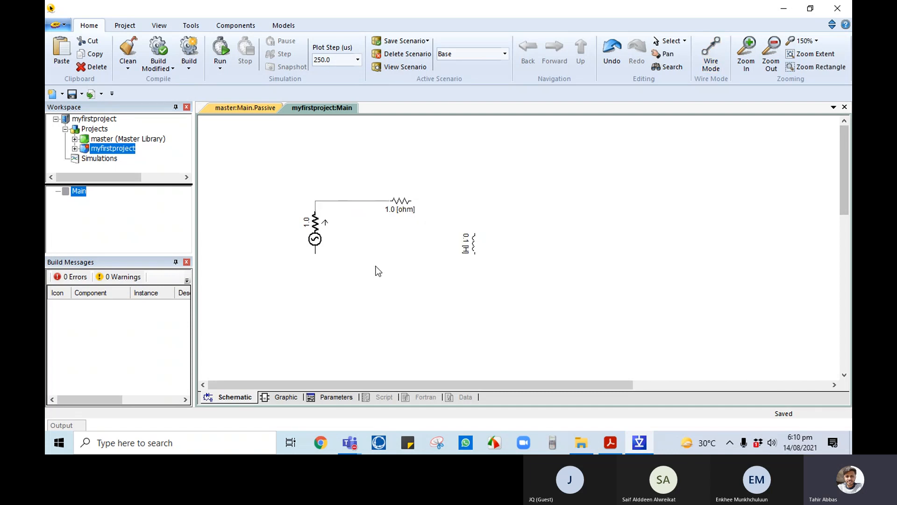
Step: Draw an L-shaped wire from the resistor's right terminal to the inductor's upper terminal in Wire Mode
{"action": "left_click", "coordinate": [708, 48]}
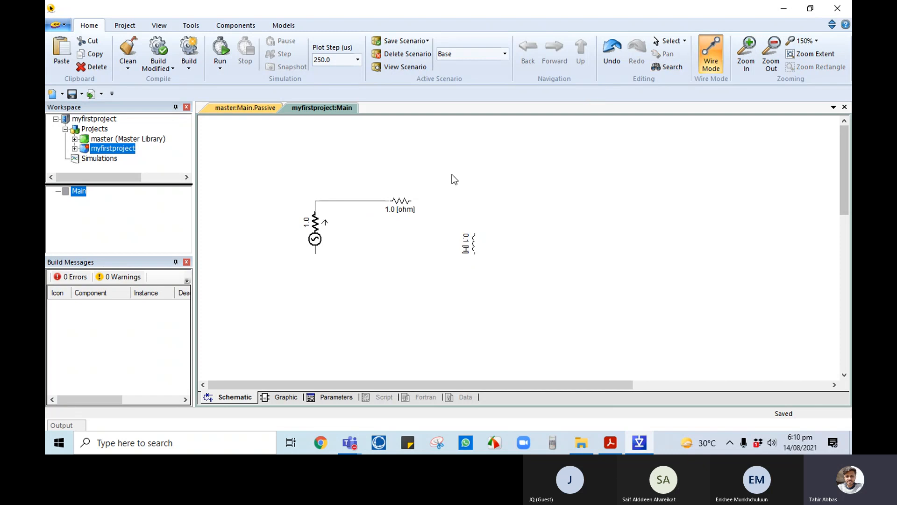
{"action": "left_click", "coordinate": [413, 201]}
{"action": "left_click", "coordinate": [475, 201]}
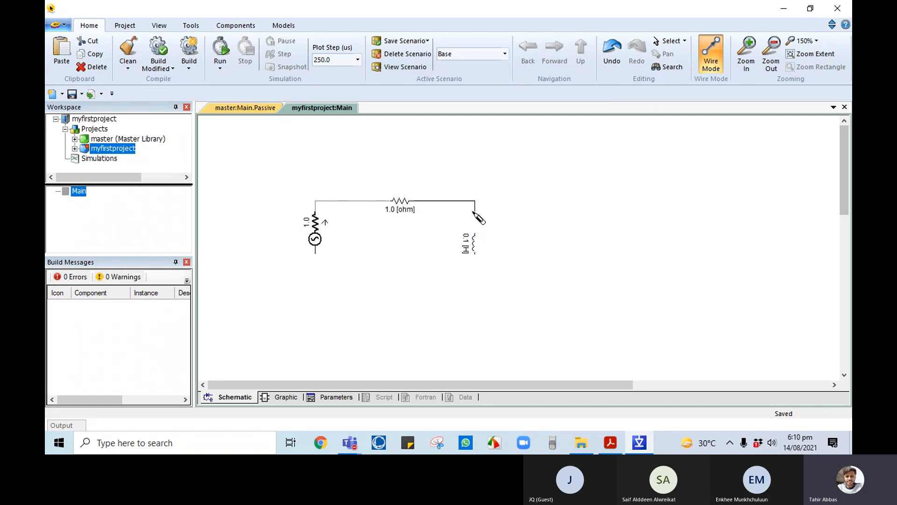
{"action": "right_click", "coordinate": [475, 235]}
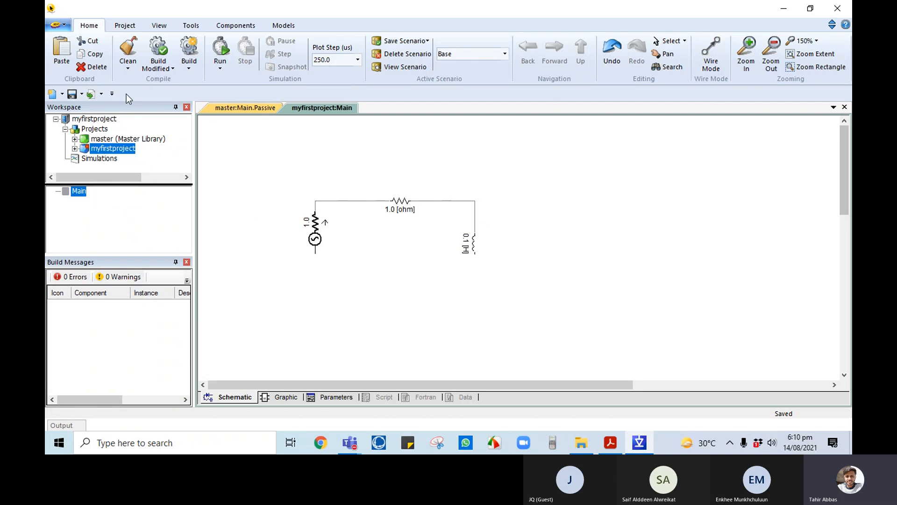
Step: Add a ground component and attach it to the inductor's lower terminal
{"action": "left_click", "coordinate": [192, 25]}
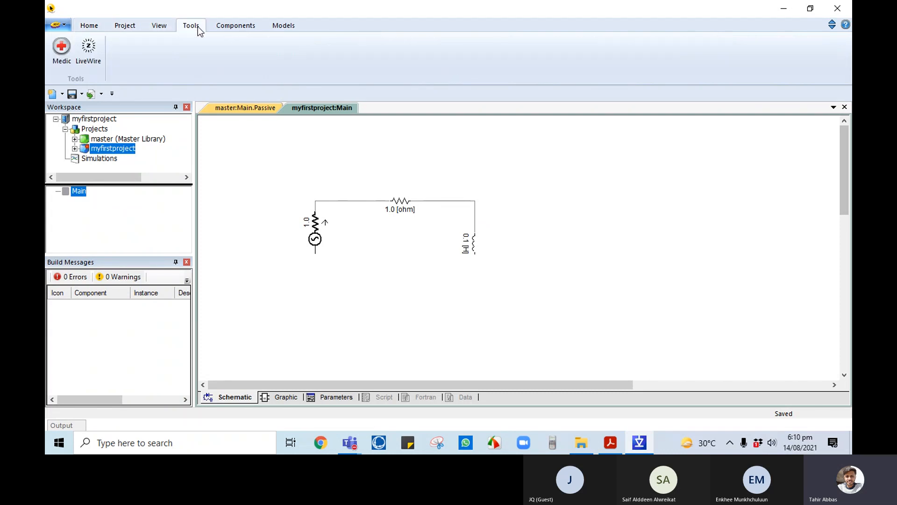
{"action": "left_click", "coordinate": [223, 26]}
{"action": "left_click", "coordinate": [74, 53]}
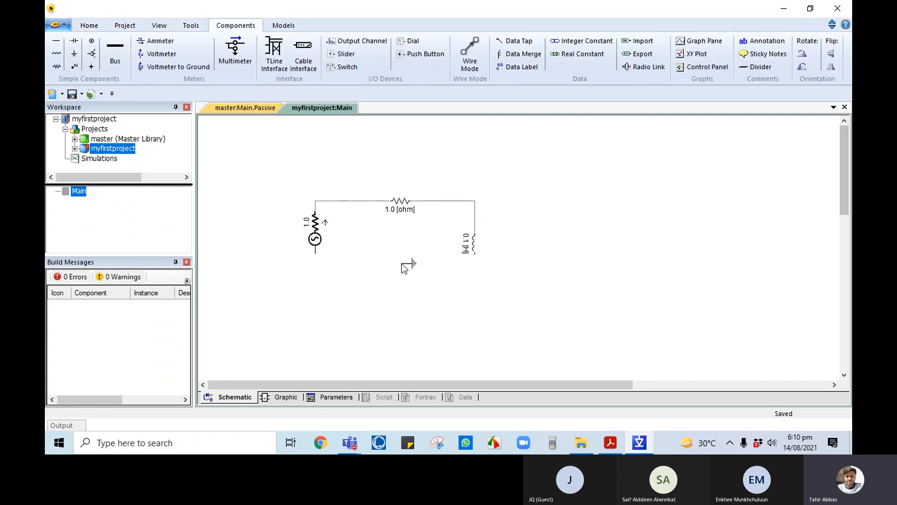
{"action": "left_click", "coordinate": [475, 275]}
{"action": "left_click_drag", "start_coordinate": [484, 279], "coordinate": [477, 261]}
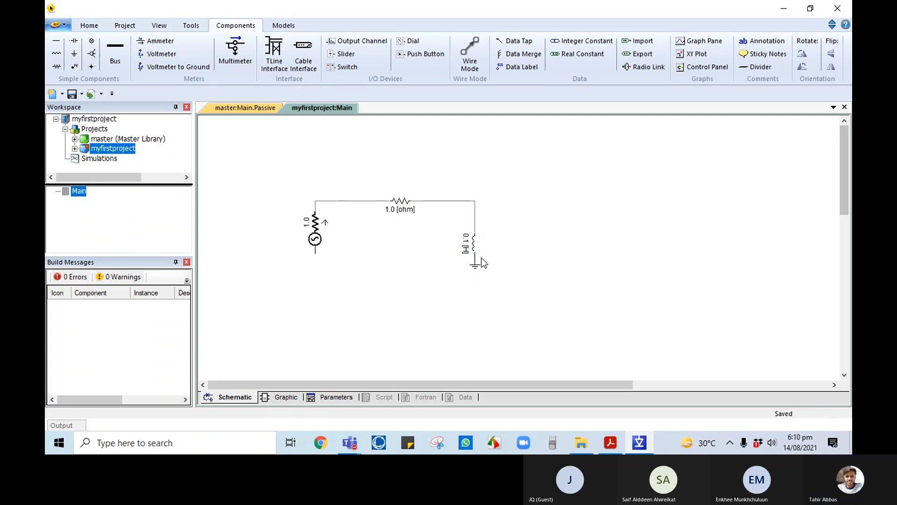
{"action": "left_click", "coordinate": [476, 293]}
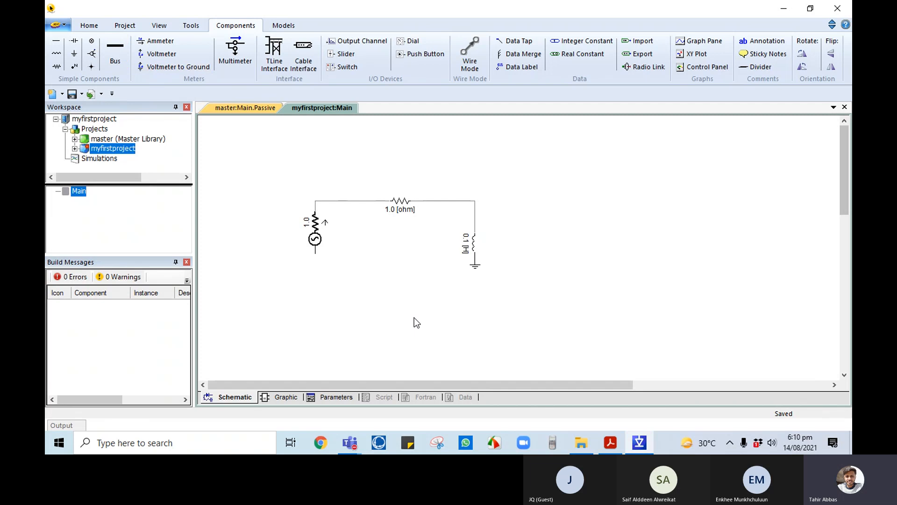
Step: Review the resistance setting of the resistor and the inductance setting and configuration options of the inductor
{"action": "double_click", "coordinate": [408, 211]}
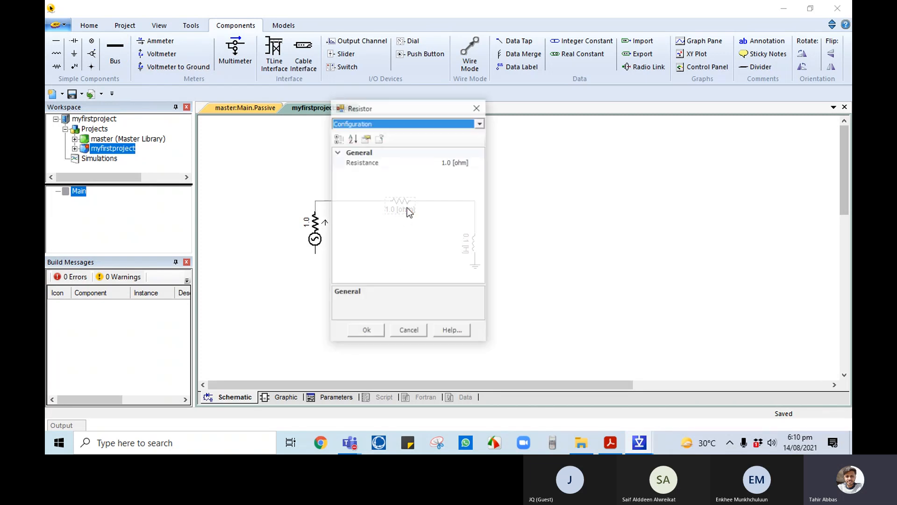
{"action": "left_click", "coordinate": [472, 162]}
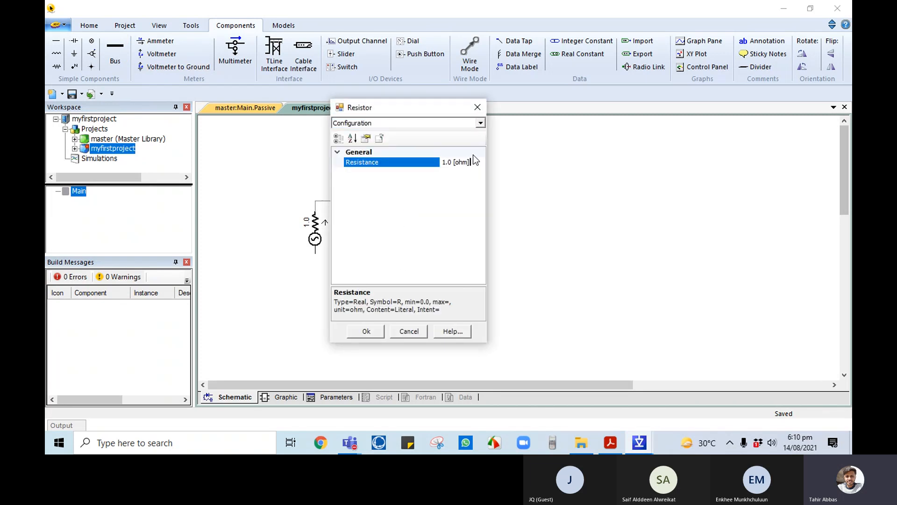
{"action": "left_click", "coordinate": [478, 107]}
{"action": "double_click", "coordinate": [473, 242]}
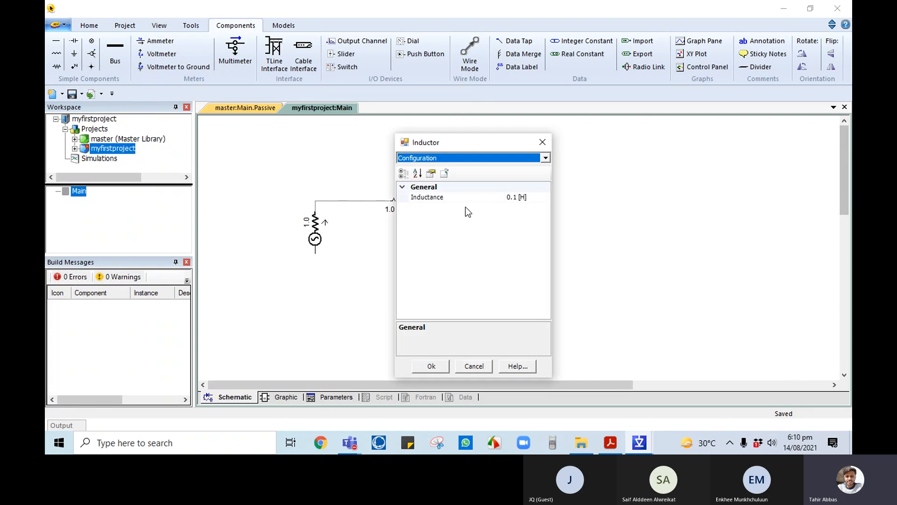
{"action": "left_click", "coordinate": [546, 158]}
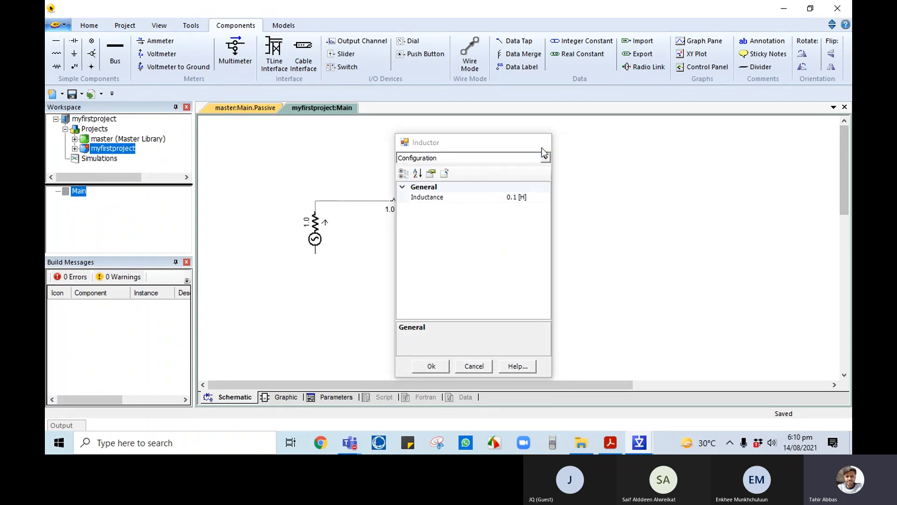
{"action": "left_click", "coordinate": [543, 142]}
{"action": "double_click", "coordinate": [474, 250]}
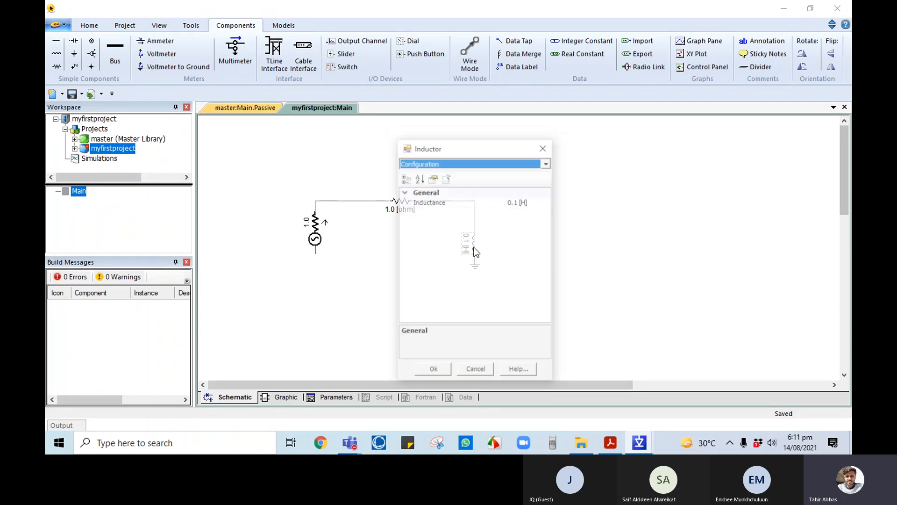
{"action": "left_click", "coordinate": [547, 163]}
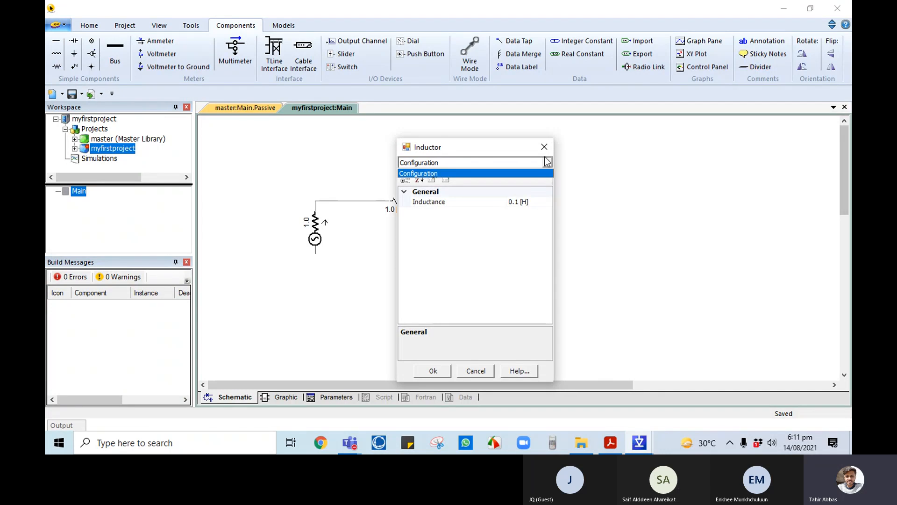
{"action": "left_click", "coordinate": [545, 148]}
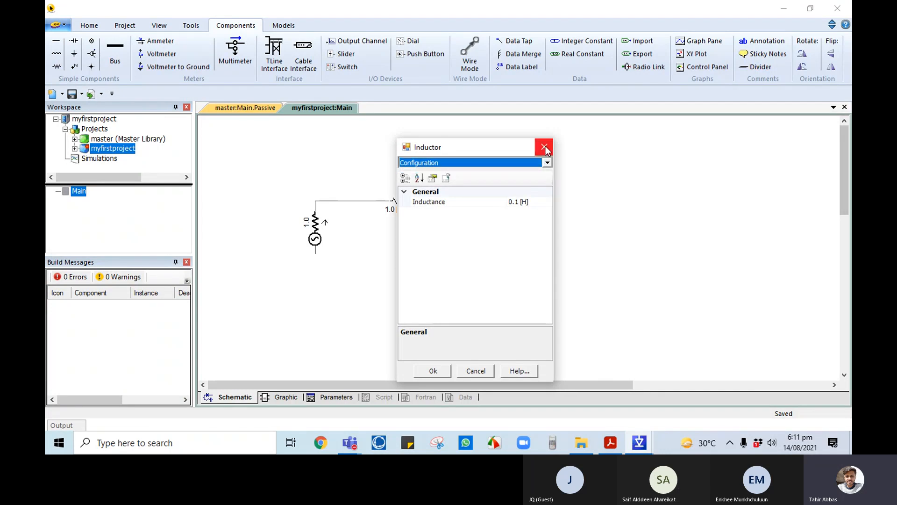
Step: Open the inductor's help page and read the description of its Inductance parameter under Configuration
{"action": "left_click", "coordinate": [520, 372]}
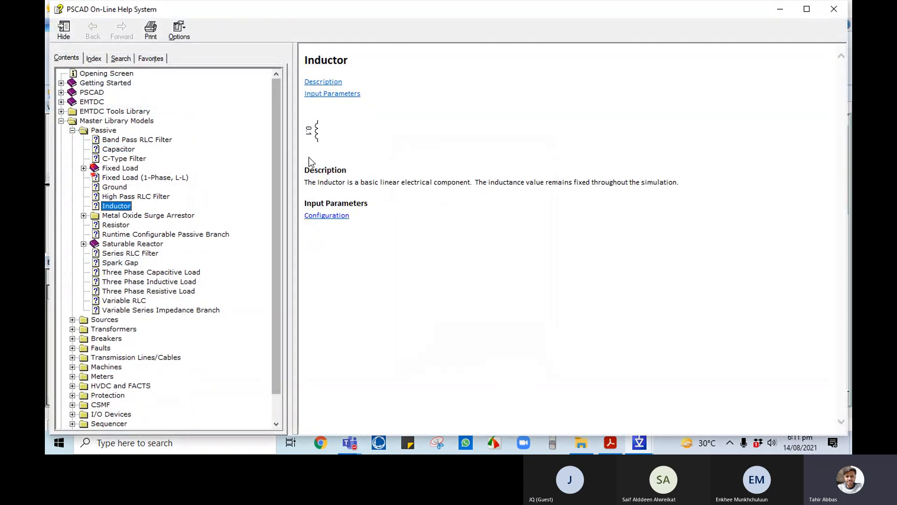
{"action": "left_click", "coordinate": [333, 218]}
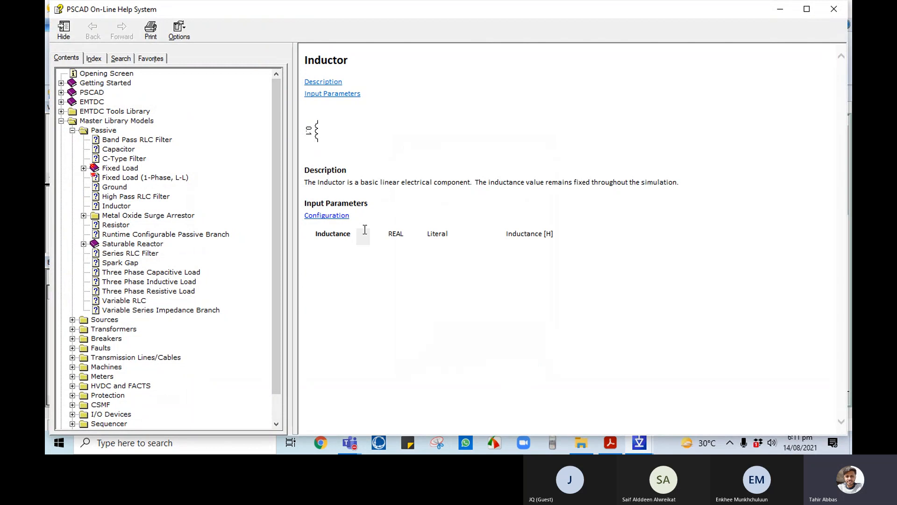
{"action": "left_click_drag", "start_coordinate": [314, 235], "coordinate": [339, 238]}
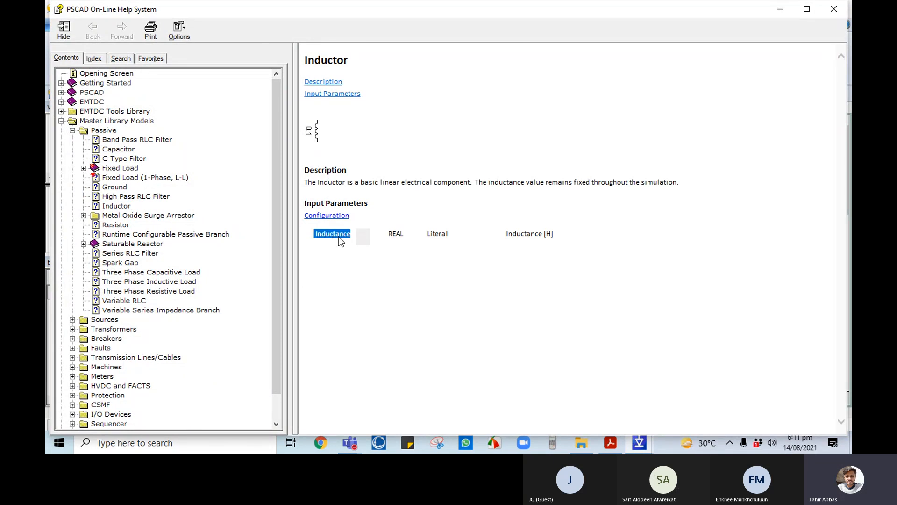
{"action": "double_click", "coordinate": [397, 233]}
{"action": "double_click", "coordinate": [438, 234]}
{"action": "left_click_drag", "start_coordinate": [581, 237], "coordinate": [506, 236]}
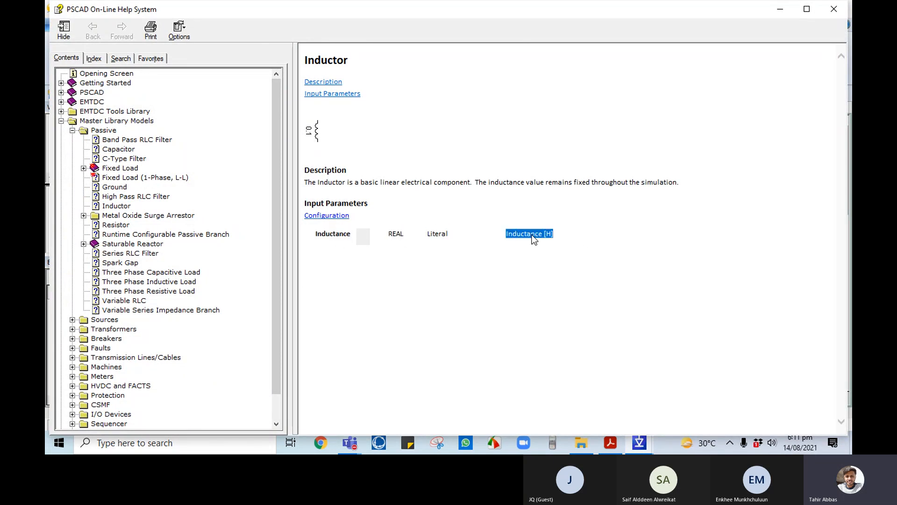
Step: Read the Three Phase Capacitive Load help page, then close the help and the inductor's parameters
{"action": "left_click", "coordinate": [172, 274]}
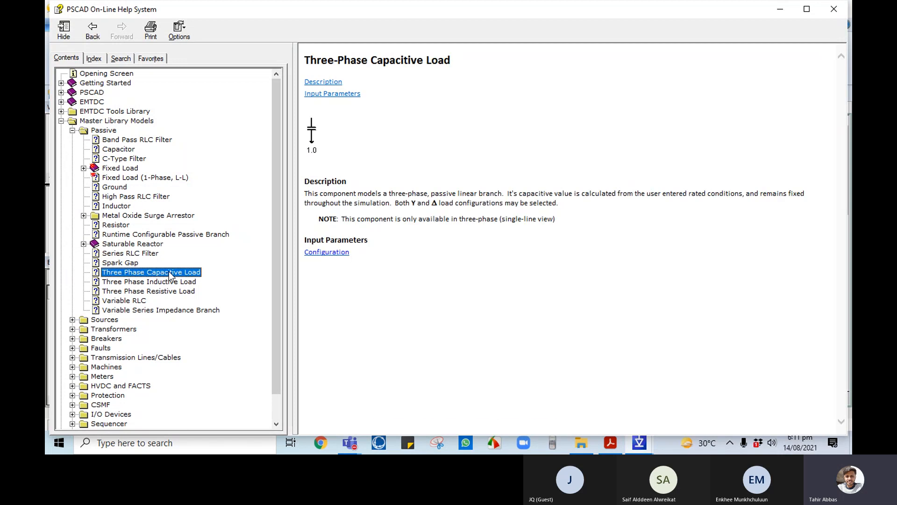
{"action": "left_click_drag", "start_coordinate": [321, 193], "coordinate": [499, 218]}
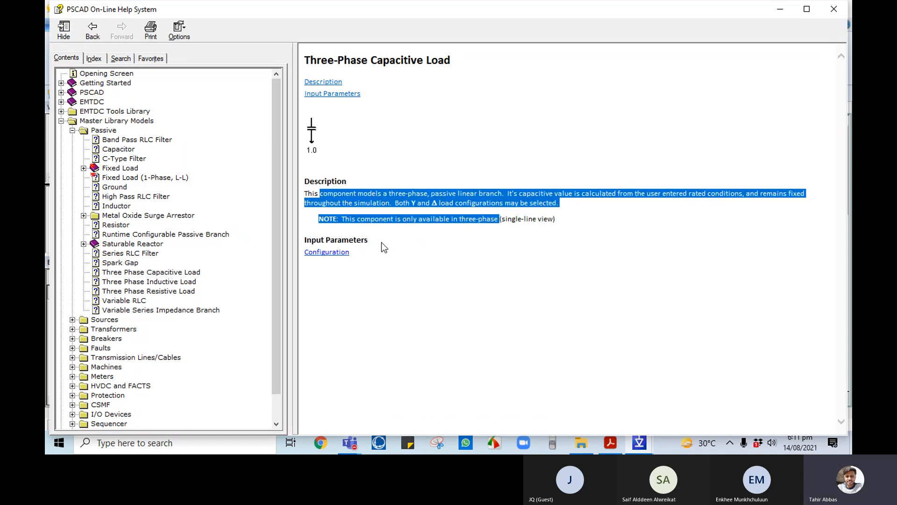
{"action": "left_click", "coordinate": [829, 15]}
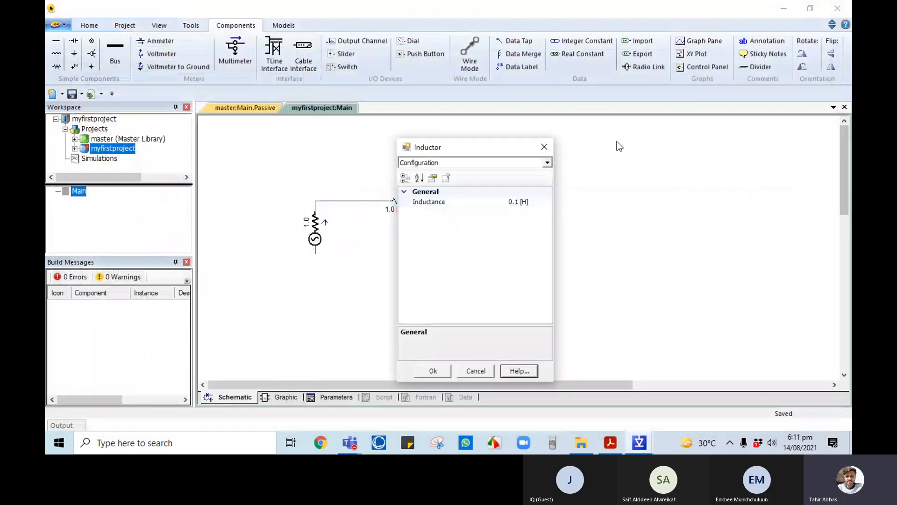
{"action": "left_click", "coordinate": [544, 146]}
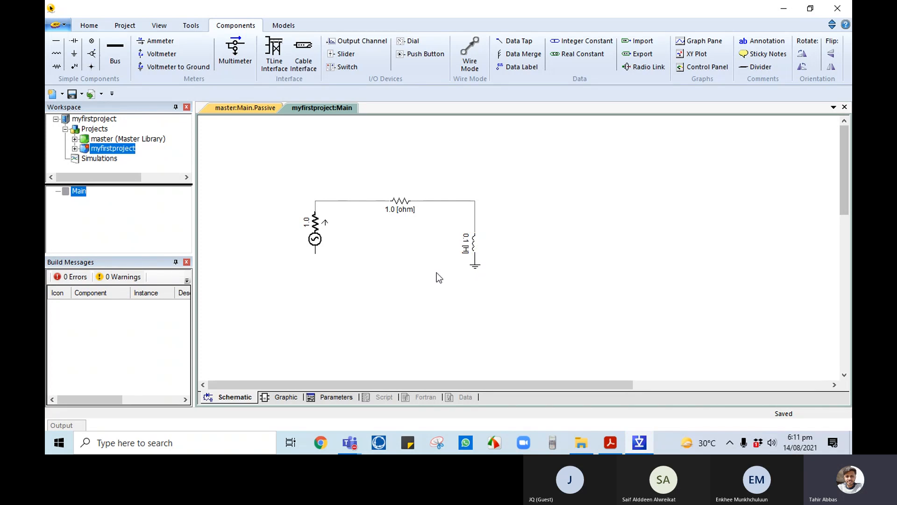
Step: Insert an ammeter in the wire just after the resistor and attach a voltmeter to ground between it and the inductor
{"action": "left_click", "coordinate": [162, 40]}
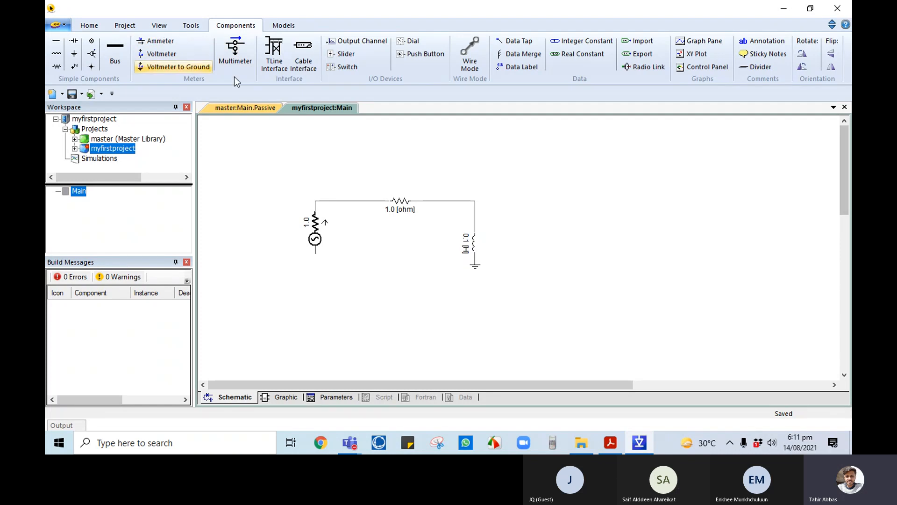
{"action": "left_click", "coordinate": [444, 193]}
{"action": "left_click_drag", "start_coordinate": [454, 196], "coordinate": [454, 164]}
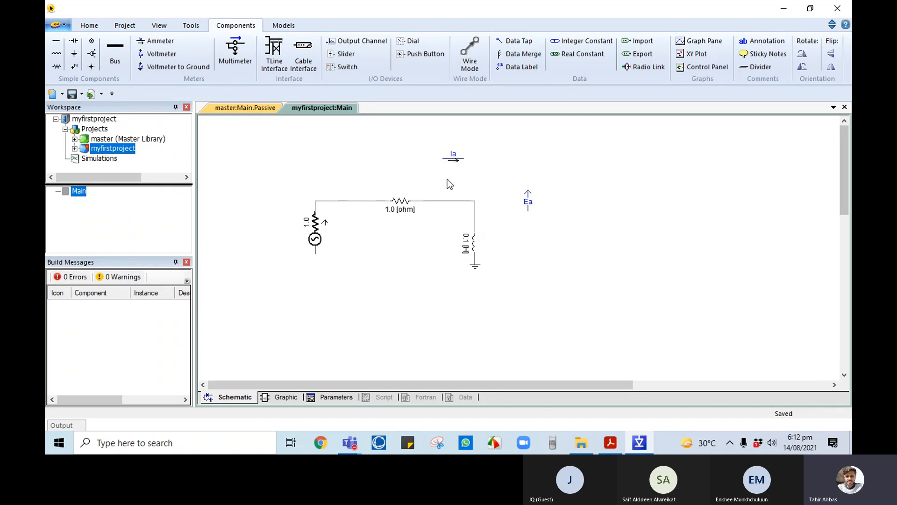
{"action": "left_click_drag", "start_coordinate": [454, 158], "coordinate": [451, 210]}
{"action": "left_click", "coordinate": [443, 209]}
{"action": "left_click_drag", "start_coordinate": [529, 206], "coordinate": [464, 211]}
{"action": "left_click_drag", "start_coordinate": [446, 200], "coordinate": [436, 200]}
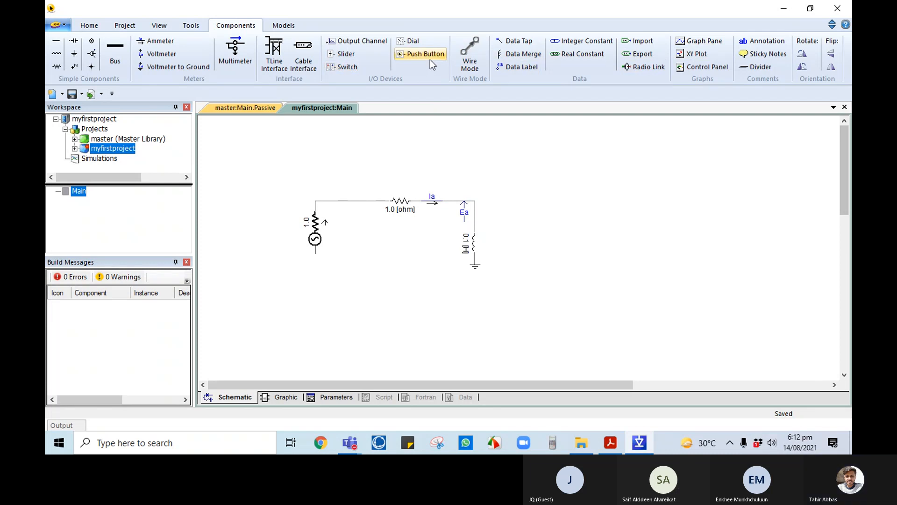
Step: Place an output channel to the right of the circuit and title it Ia, matching the ammeter's signal name
{"action": "left_click", "coordinate": [349, 41]}
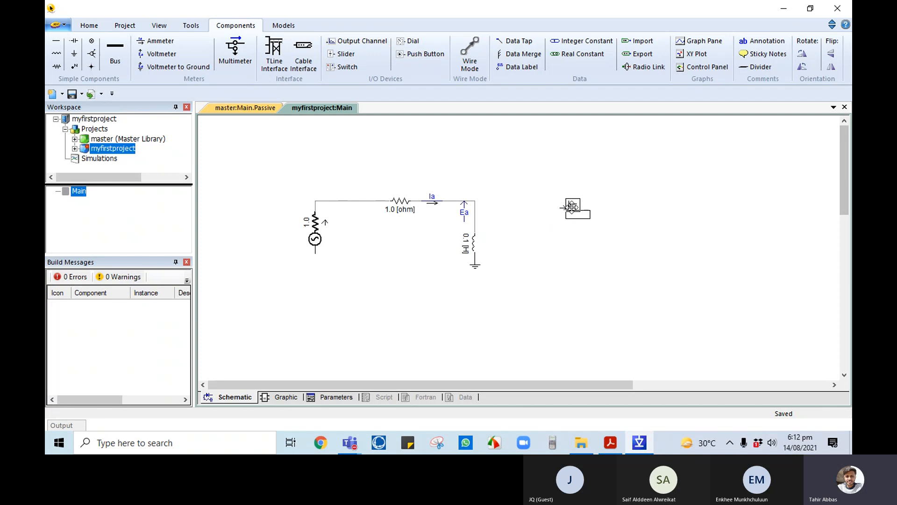
{"action": "left_click", "coordinate": [561, 210]}
{"action": "double_click", "coordinate": [431, 201]}
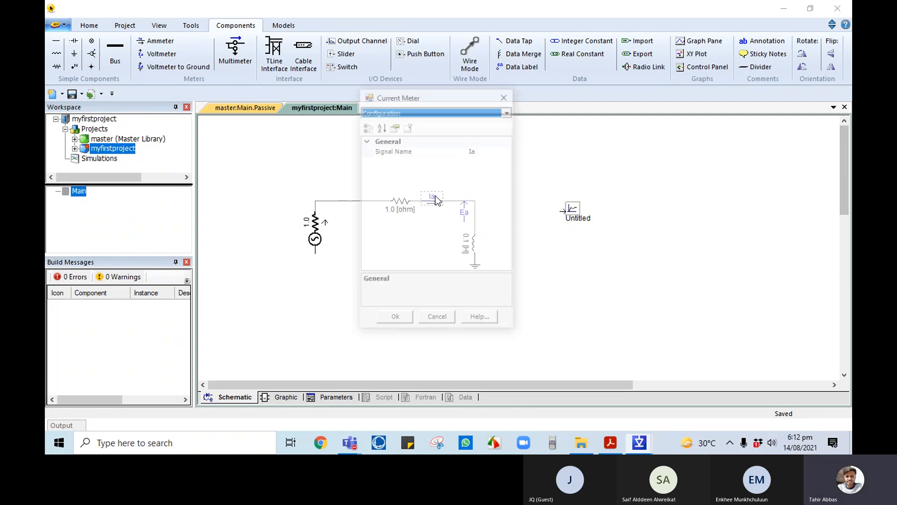
{"action": "left_click", "coordinate": [495, 151]}
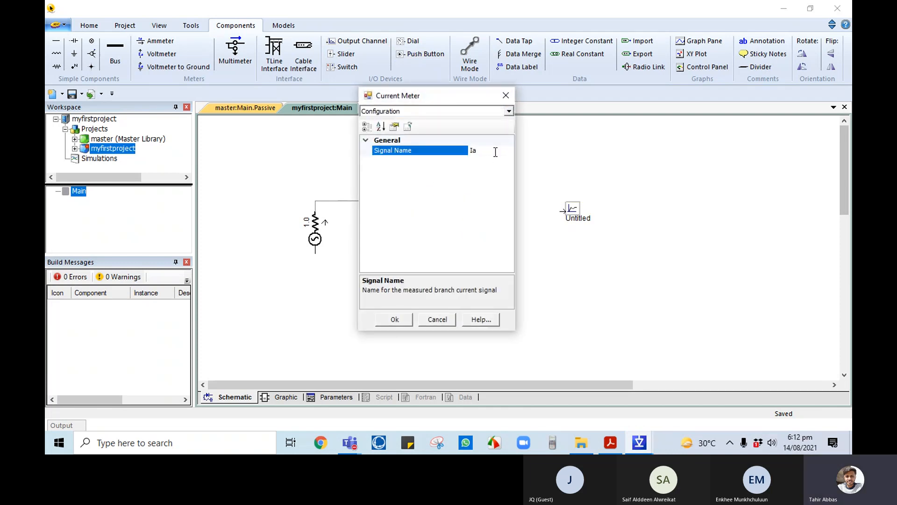
{"action": "left_click_drag", "start_coordinate": [495, 152], "coordinate": [458, 154]}
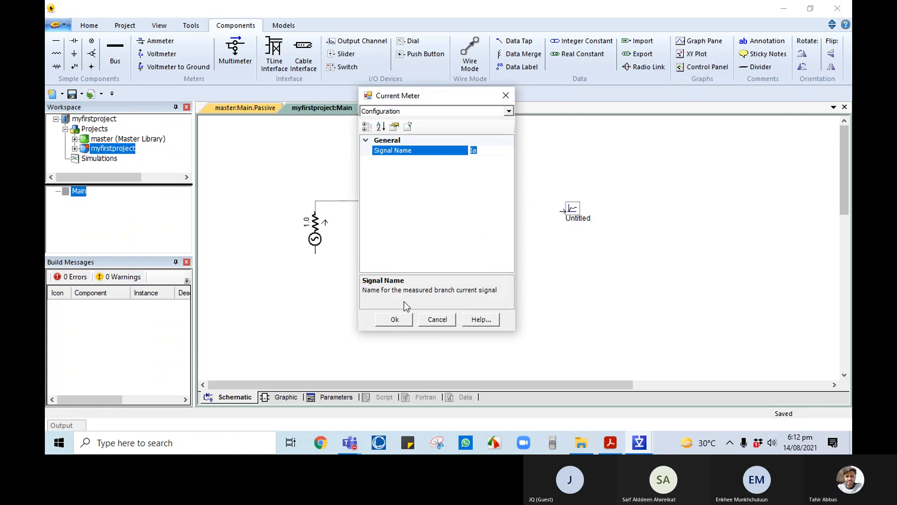
{"action": "left_click", "coordinate": [387, 323]}
{"action": "double_click", "coordinate": [574, 213]}
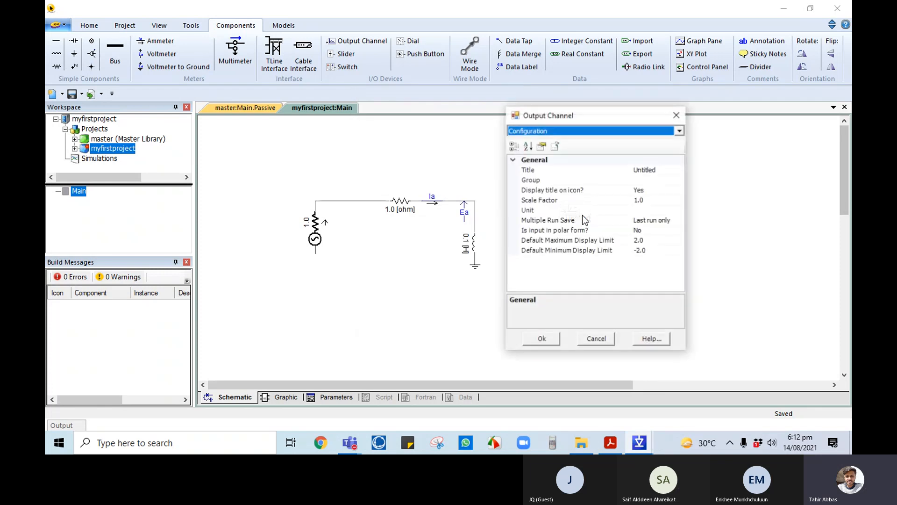
{"action": "left_click", "coordinate": [583, 172]}
{"action": "type", "text": "Ia"}
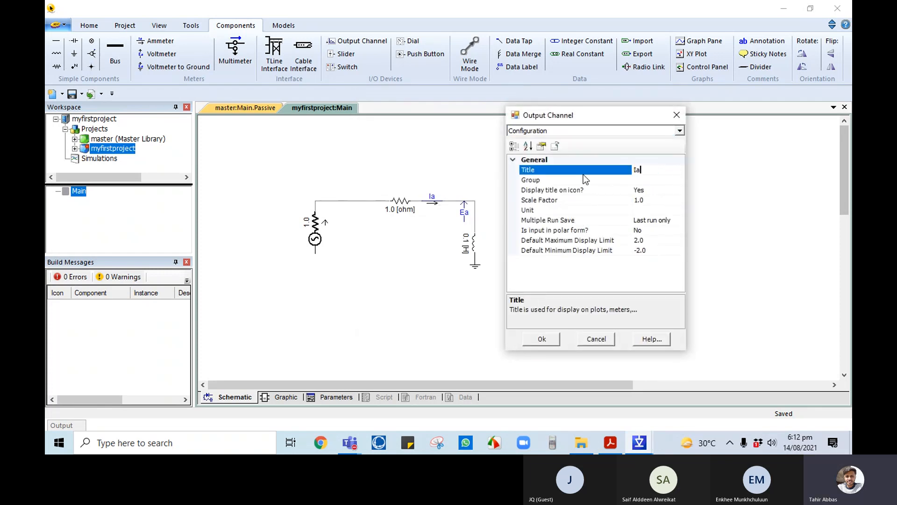
{"action": "left_click", "coordinate": [542, 339]}
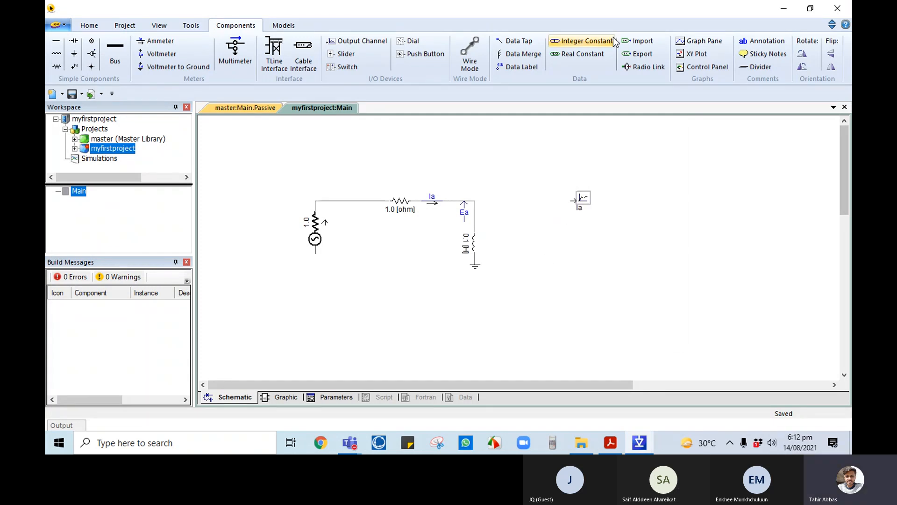
Step: Place a data label to the left of the Ia output channel and wire it to the channel's input
{"action": "left_click", "coordinate": [535, 72]}
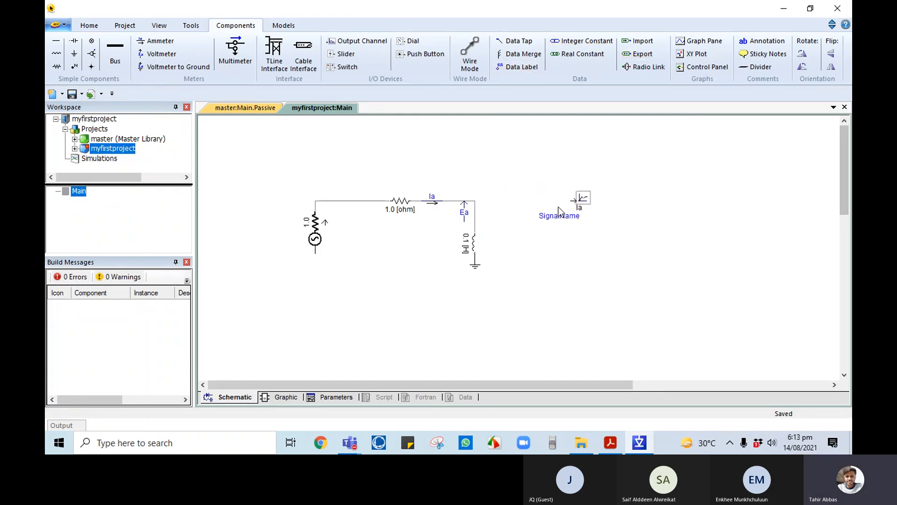
{"action": "left_click_drag", "start_coordinate": [584, 201], "coordinate": [606, 213]}
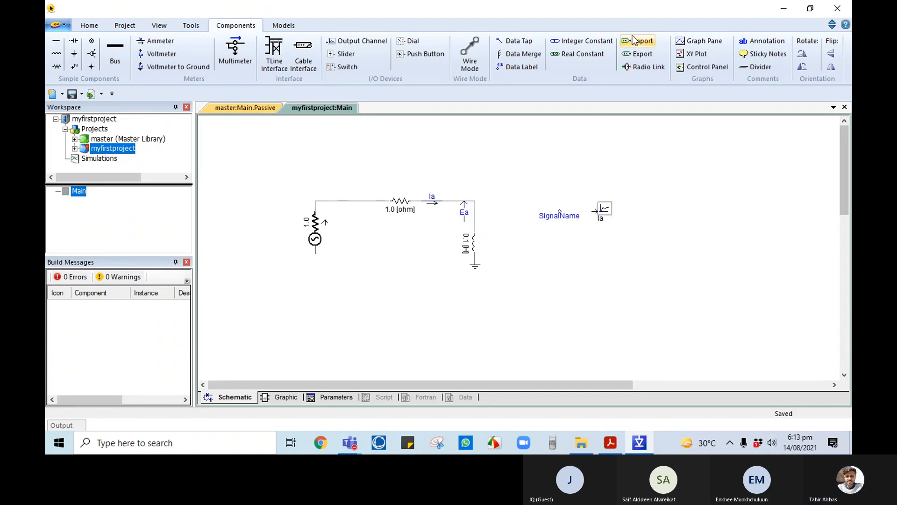
{"action": "left_click", "coordinate": [470, 54]}
{"action": "left_click", "coordinate": [559, 212]}
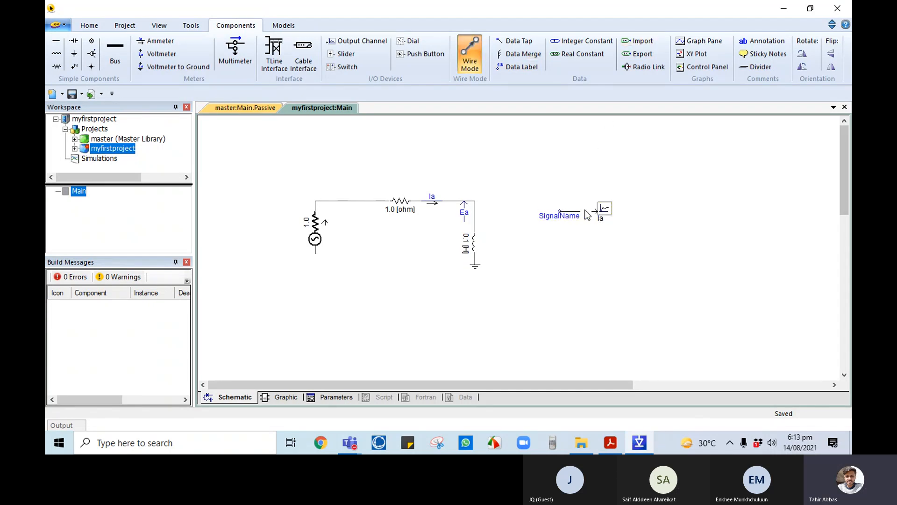
{"action": "left_click", "coordinate": [598, 212]}
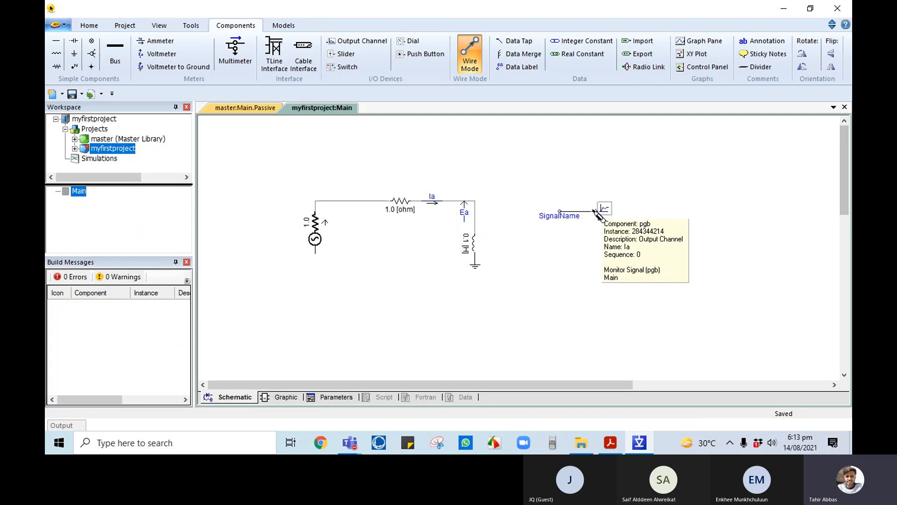
{"action": "key", "text": "Escape"}
Step: Set the data signal name of the label wired to the output channel to Ia
{"action": "double_click", "coordinate": [562, 218]}
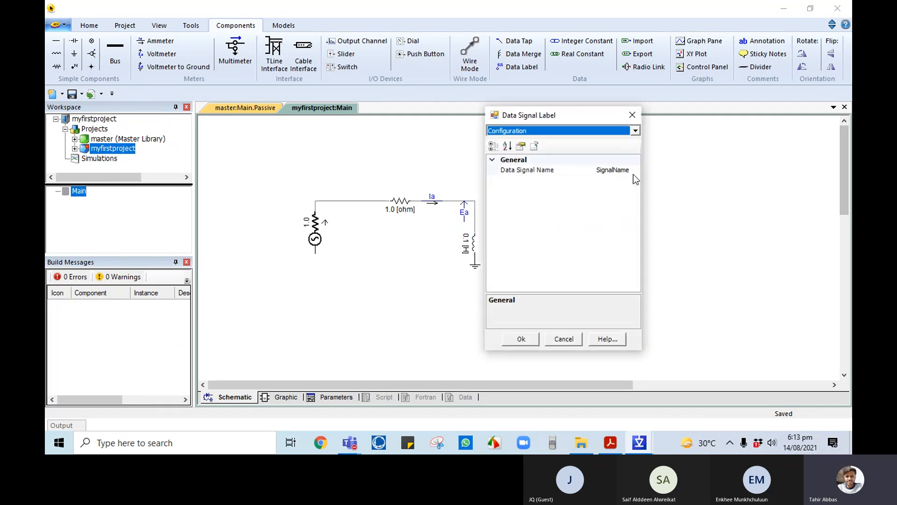
{"action": "left_click", "coordinate": [579, 171]}
{"action": "type", "text": "Ia"}
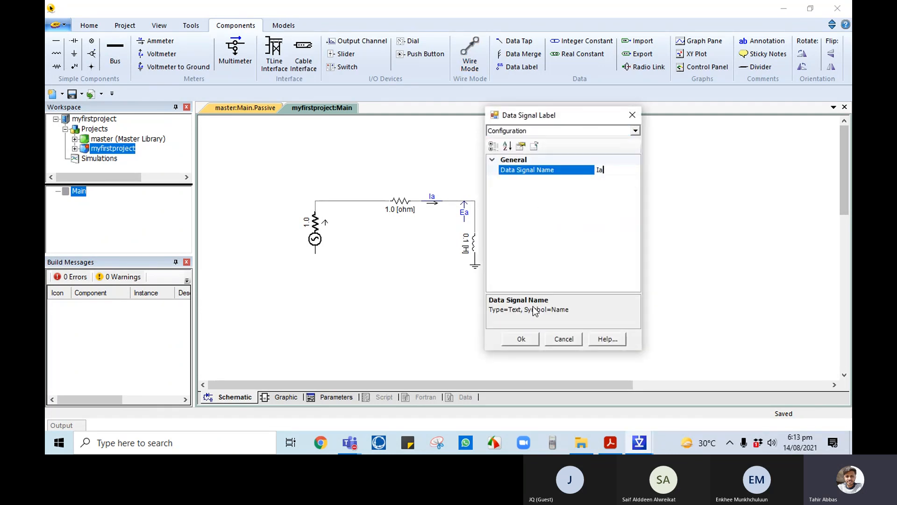
{"action": "left_click", "coordinate": [521, 339]}
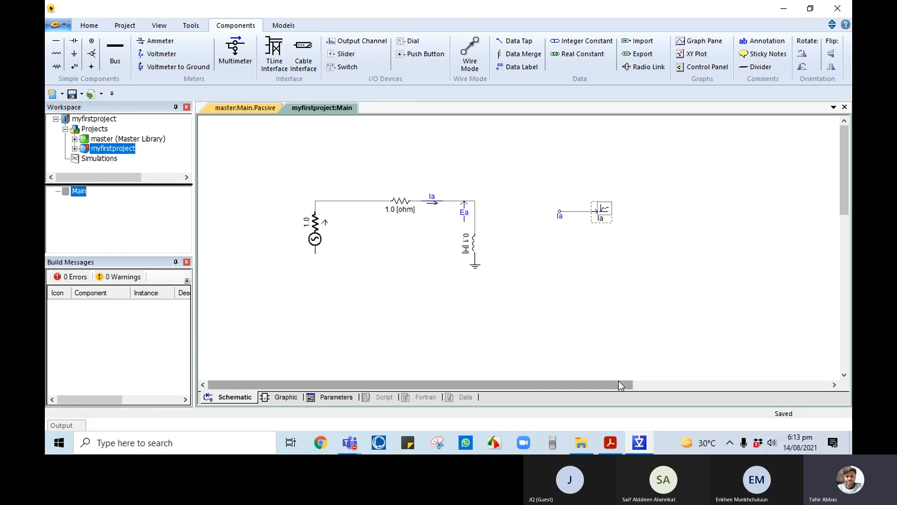
Step: Check the voltmeter's signal name and place a second output channel below the Ia channel, titled Ea to match
{"action": "left_click_drag", "start_coordinate": [619, 381], "coordinate": [638, 381]}
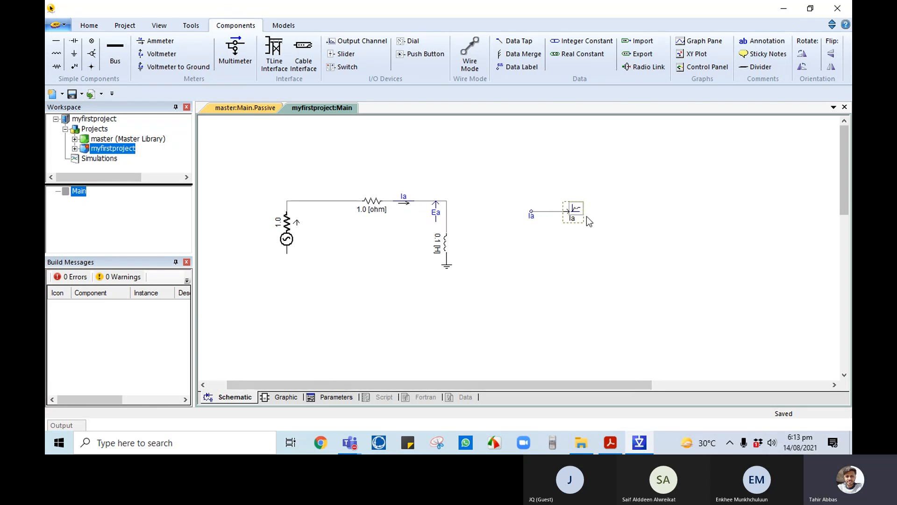
{"action": "double_click", "coordinate": [436, 211]}
{"action": "left_click", "coordinate": [465, 166]}
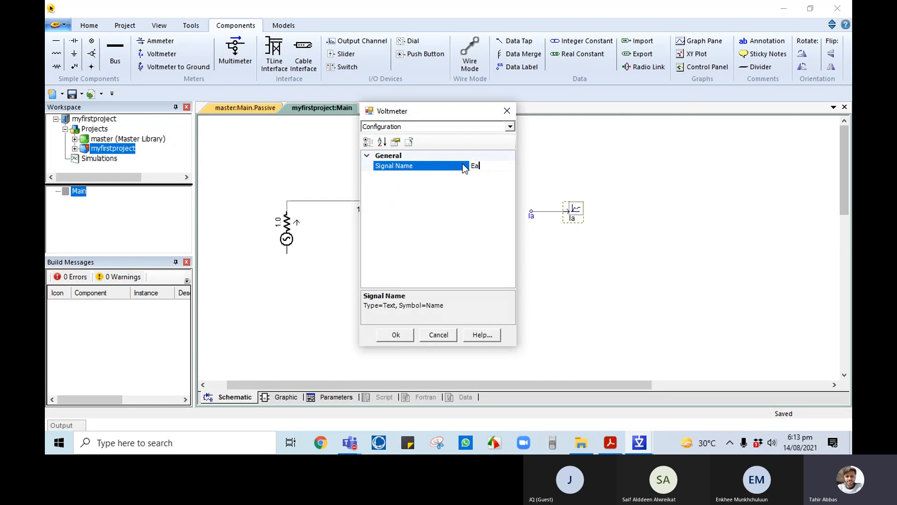
{"action": "left_click", "coordinate": [474, 168]}
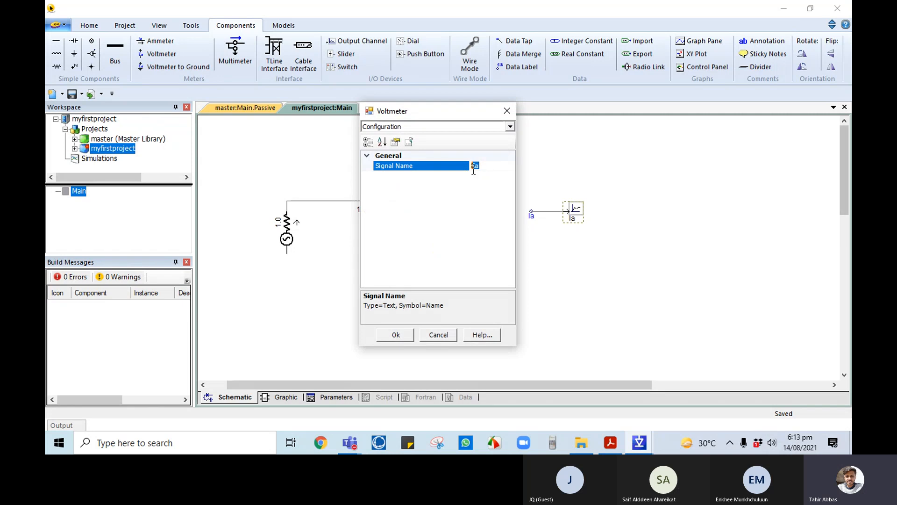
{"action": "left_click", "coordinate": [397, 336]}
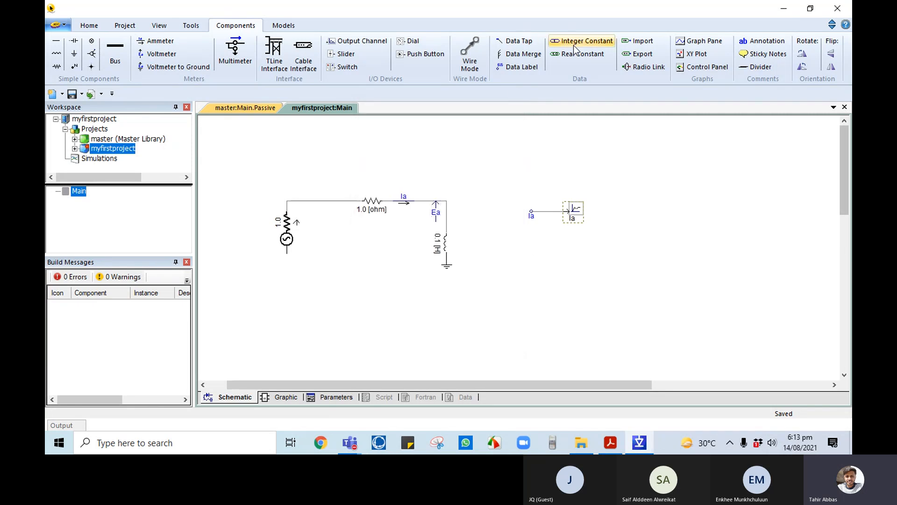
{"action": "left_click", "coordinate": [354, 41]}
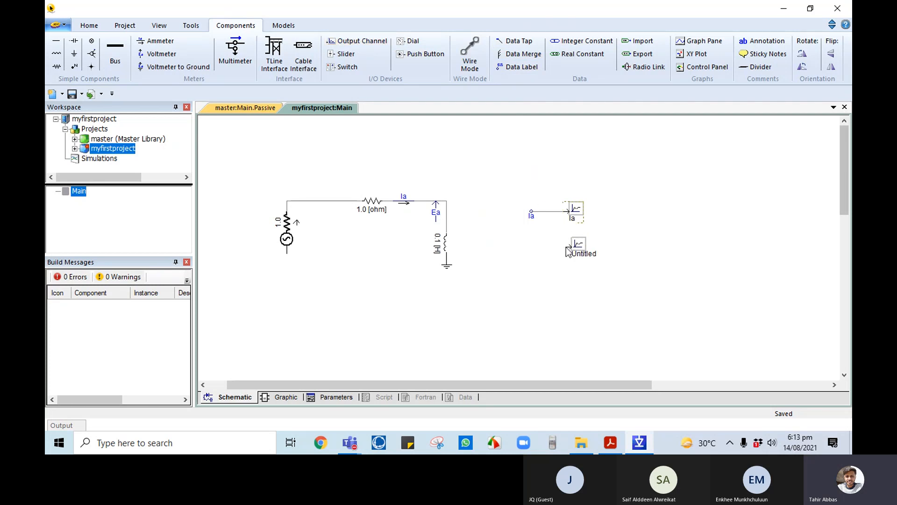
{"action": "left_click", "coordinate": [575, 254]}
{"action": "double_click", "coordinate": [576, 243]}
{"action": "left_click", "coordinate": [638, 203]}
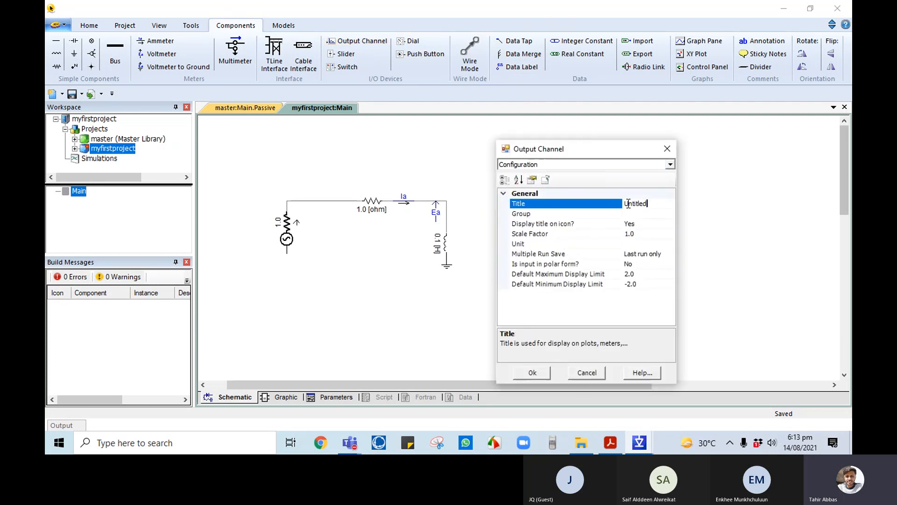
{"action": "double_click", "coordinate": [654, 202]}
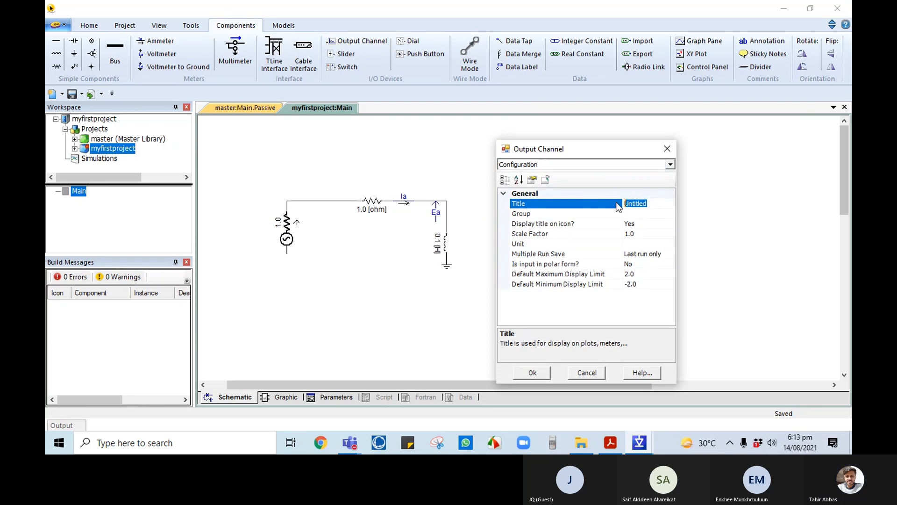
{"action": "type", "text": "Ea"}
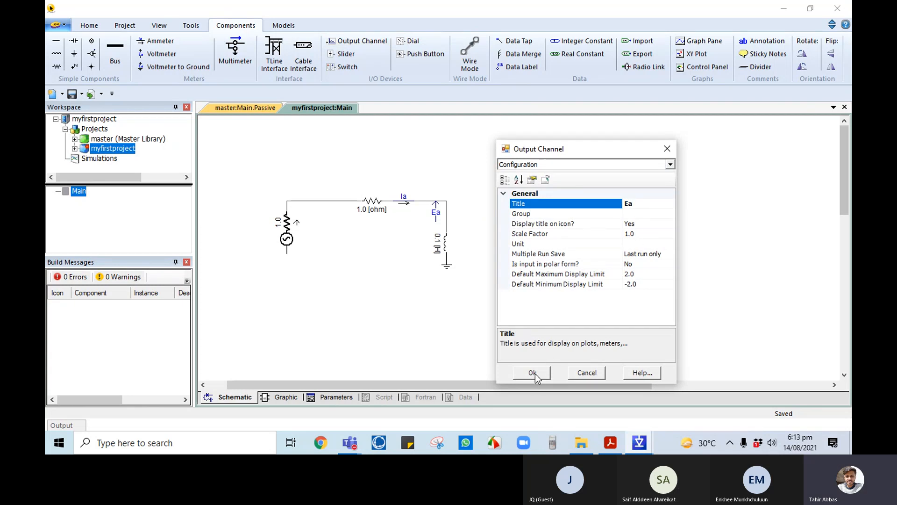
{"action": "left_click", "coordinate": [534, 373]}
Step: Place a data label to the left of the Ea output channel and set its data signal name to Ea
{"action": "left_click", "coordinate": [530, 65]}
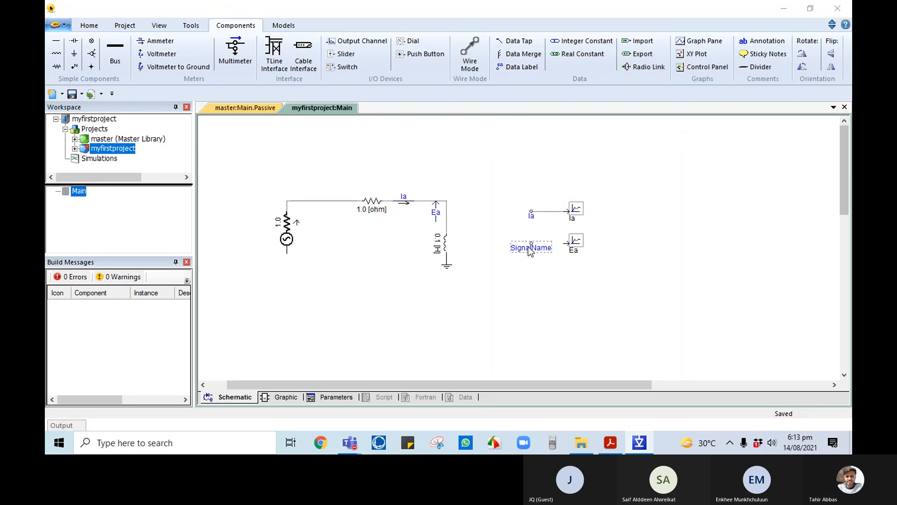
{"action": "double_click", "coordinate": [531, 246]}
{"action": "left_click", "coordinate": [604, 202]}
{"action": "left_click_drag", "start_coordinate": [604, 202], "coordinate": [537, 201]}
{"action": "left_click", "coordinate": [551, 201]}
{"action": "type", "text": "Ea"}
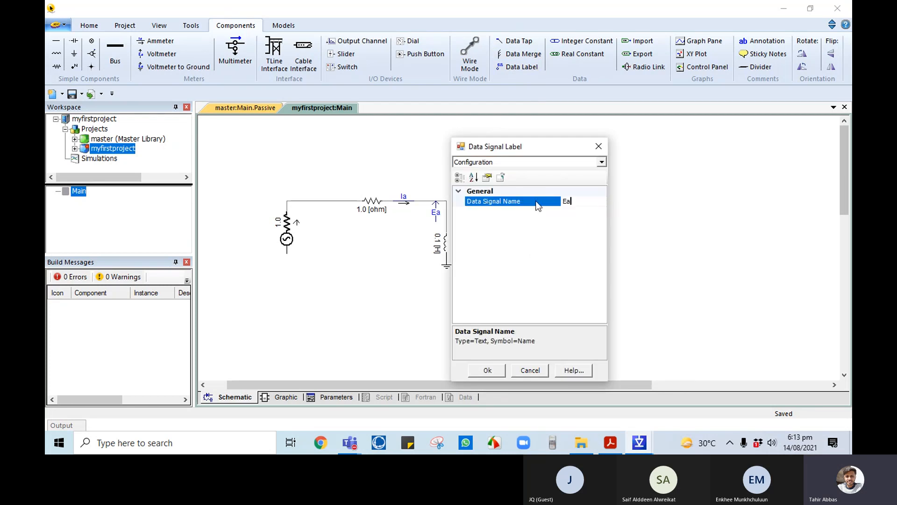
{"action": "left_click", "coordinate": [487, 370]}
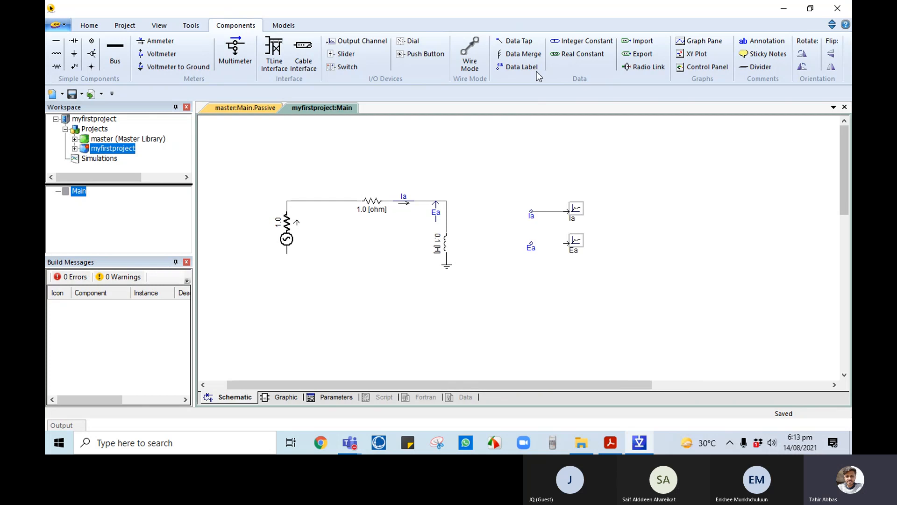
Step: Wire the Ea data label to the input of the Ea output channel
{"action": "left_click", "coordinate": [473, 49]}
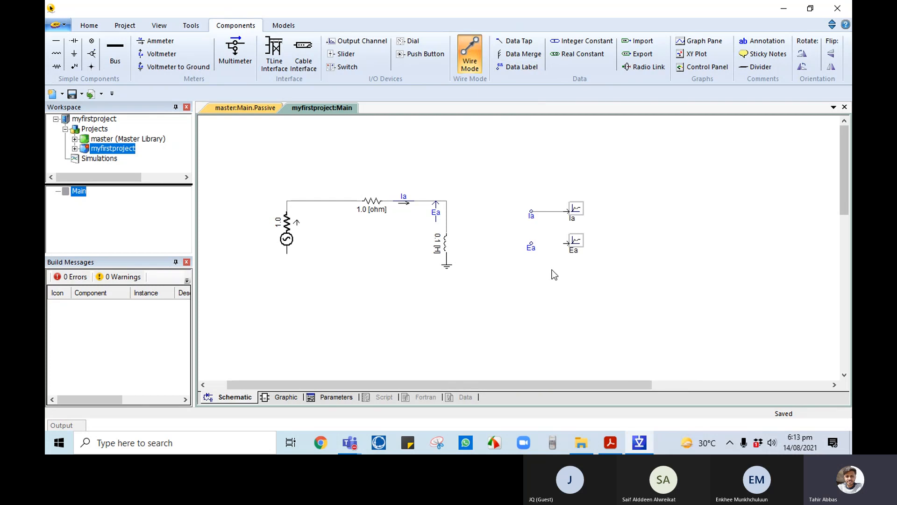
{"action": "left_click", "coordinate": [531, 243]}
{"action": "right_click", "coordinate": [569, 244]}
{"action": "key", "text": "Escape"}
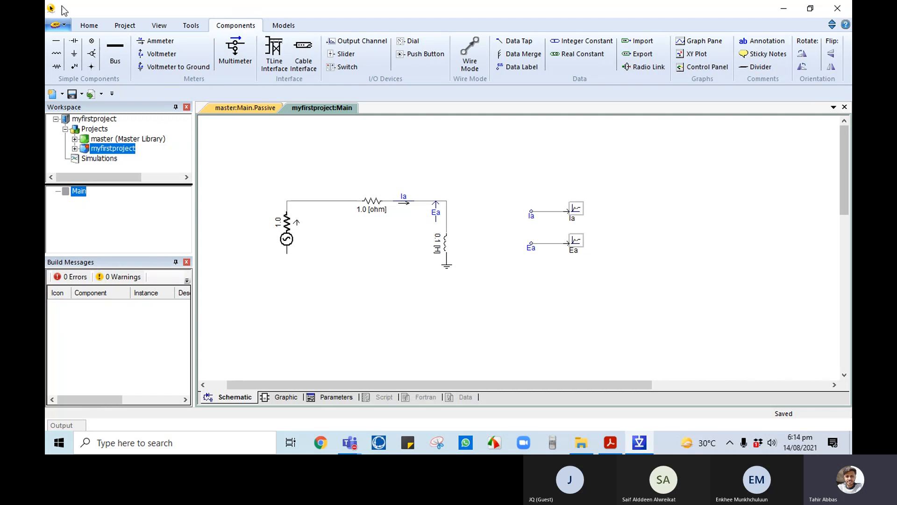
Step: Save the myfirstproject project
{"action": "left_click", "coordinate": [57, 25]}
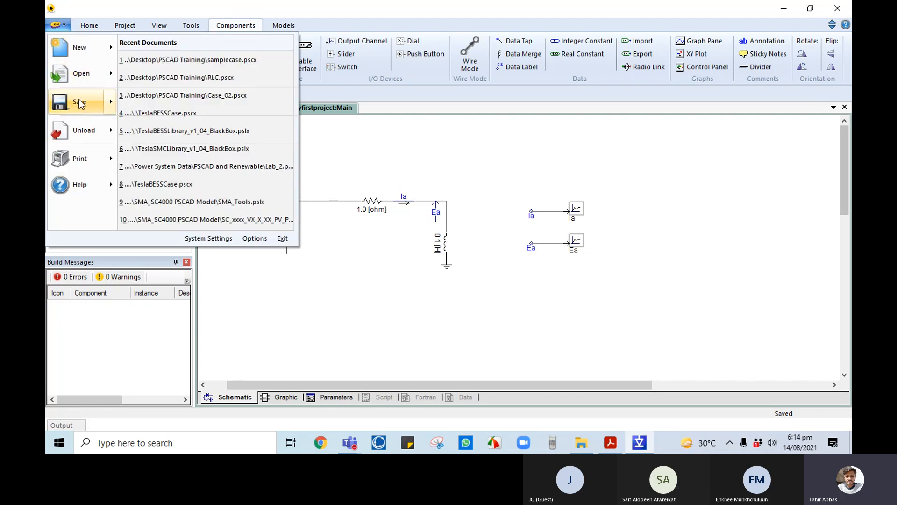
{"action": "mouse_move", "coordinate": [81, 104]}
{"action": "left_click", "coordinate": [156, 50]}
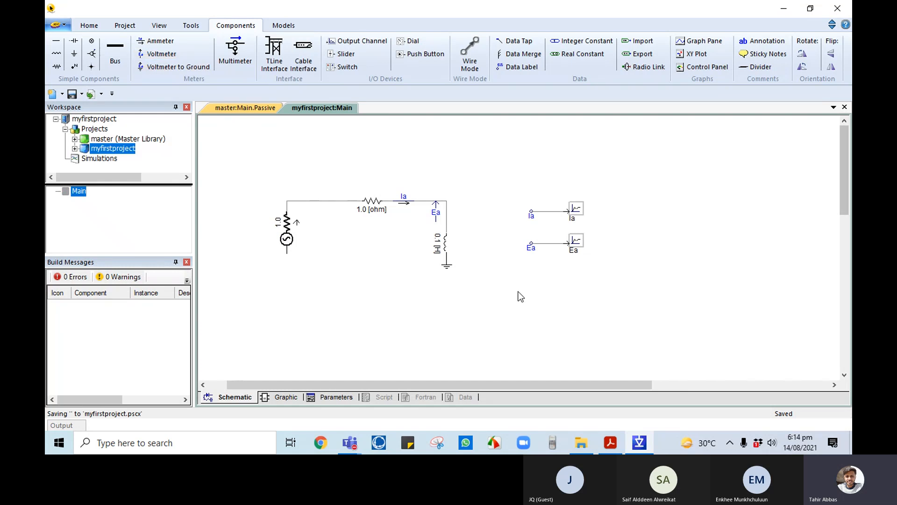
Step: Add an overlay graph with the Ia output channel's signal and place it to the right of the output channels
{"action": "left_click_drag", "start_coordinate": [628, 390], "coordinate": [682, 386]}
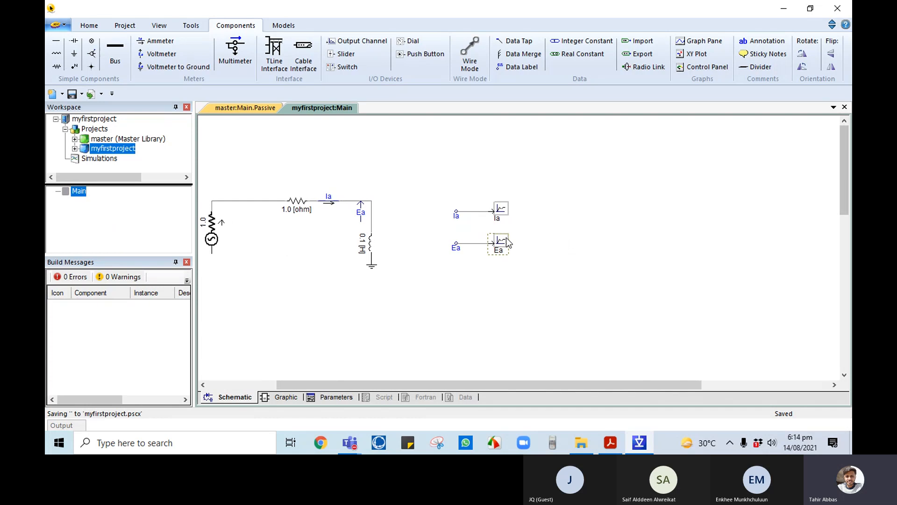
{"action": "left_click", "coordinate": [506, 219]}
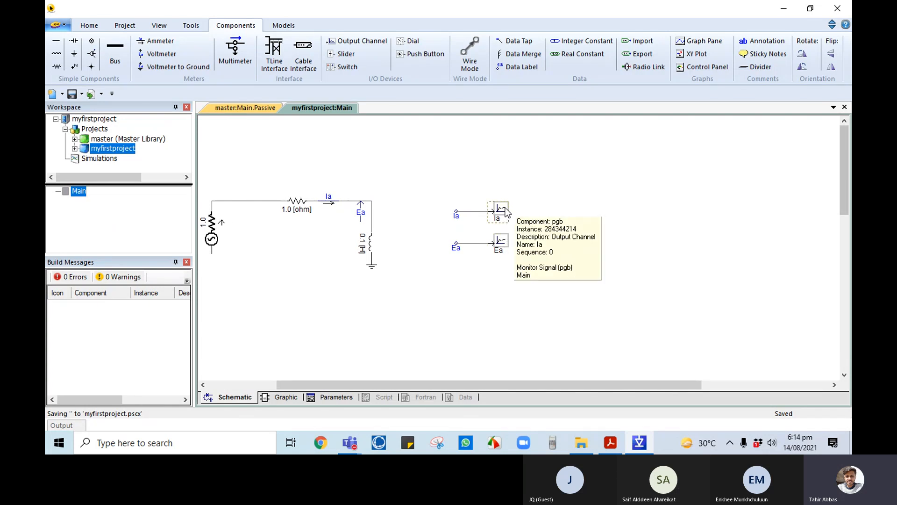
{"action": "right_click", "coordinate": [505, 213]}
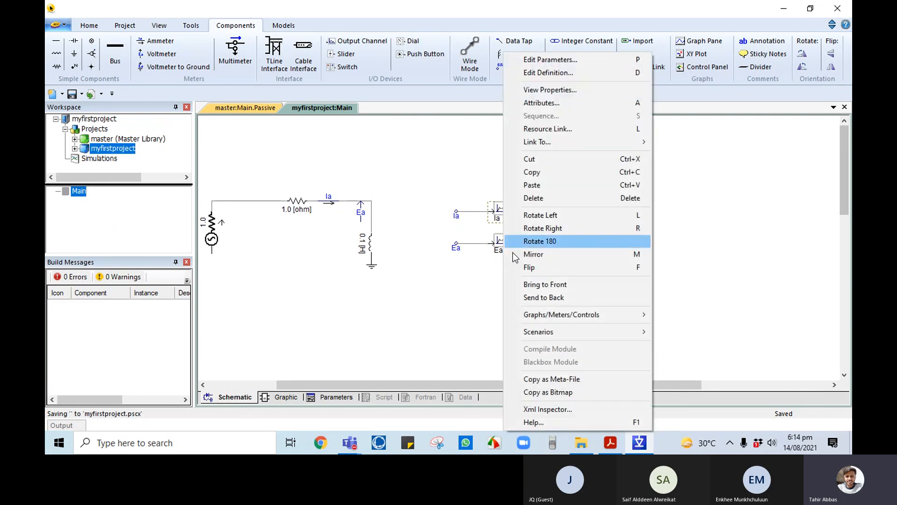
{"action": "mouse_move", "coordinate": [562, 318]}
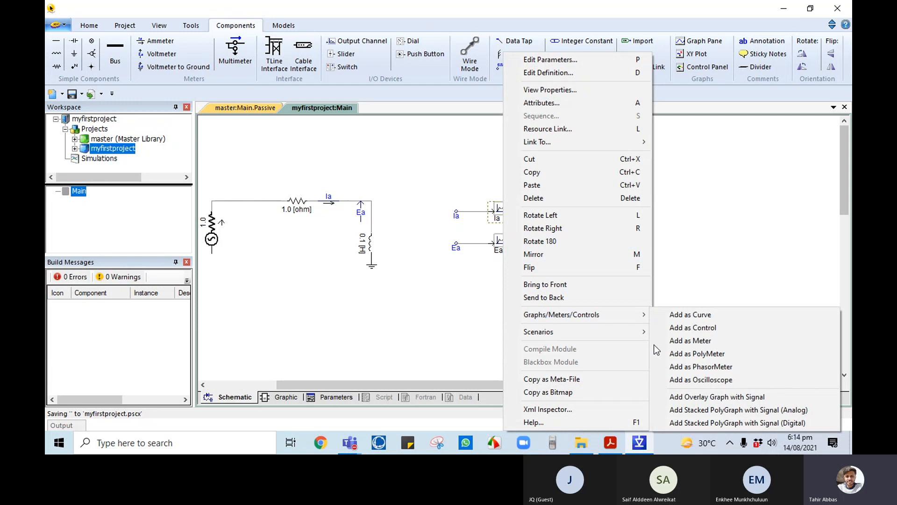
{"action": "left_click", "coordinate": [716, 398]}
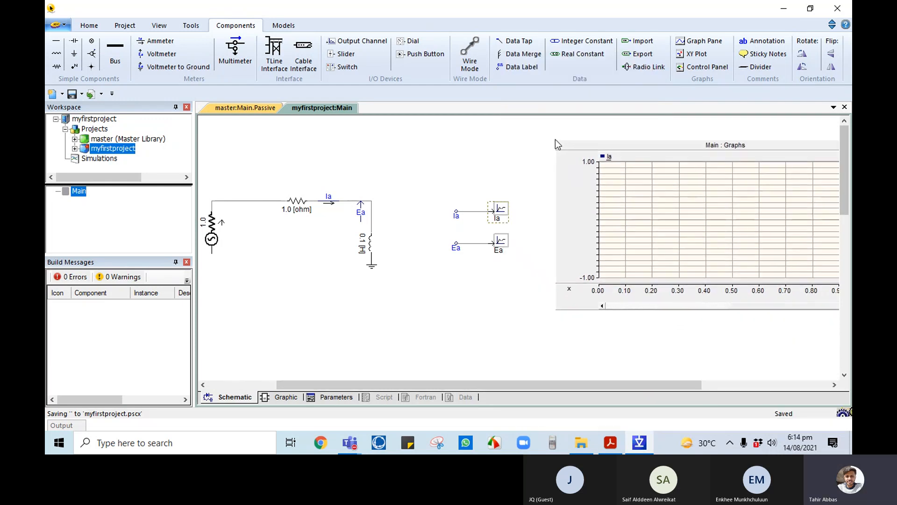
{"action": "left_click", "coordinate": [541, 124]}
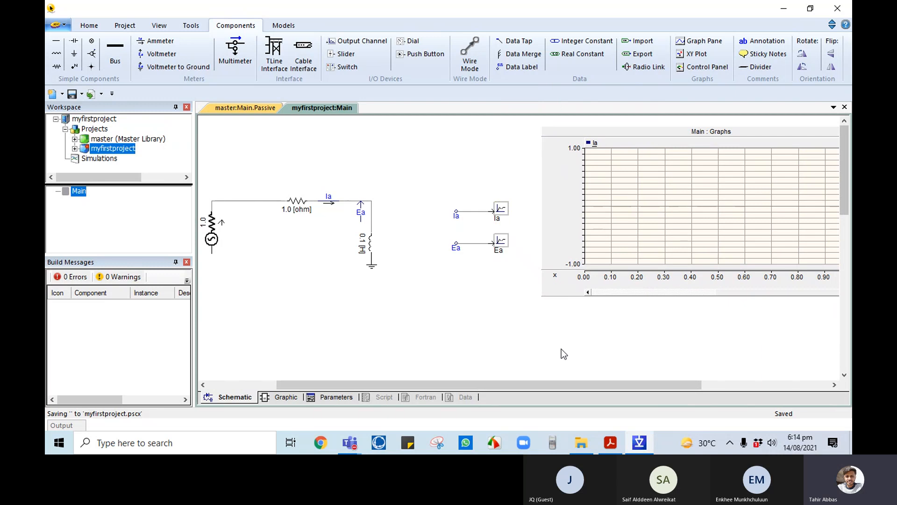
Step: Add an overlay graph with the Ea output channel's signal and place it directly below the Ia graph
{"action": "scroll", "coordinate": [553, 327], "scroll_direction": "down", "scroll_amount": 3}
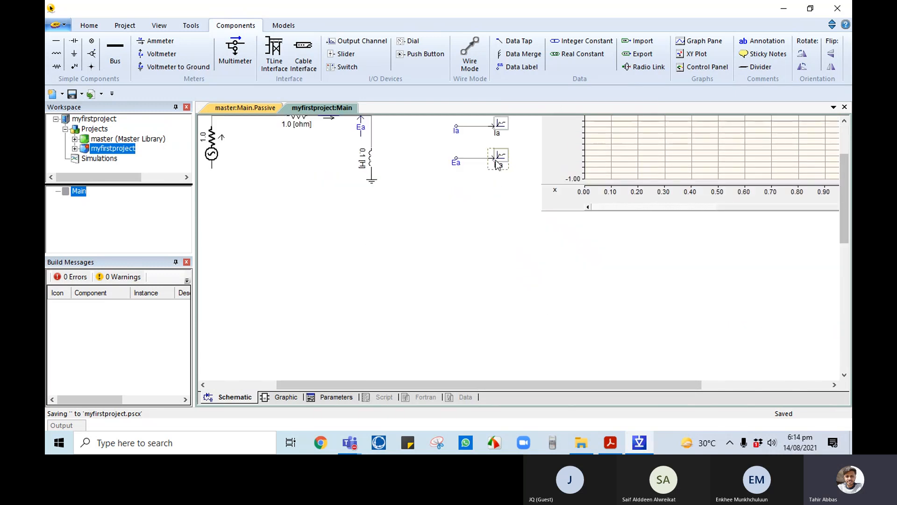
{"action": "right_click", "coordinate": [497, 161]}
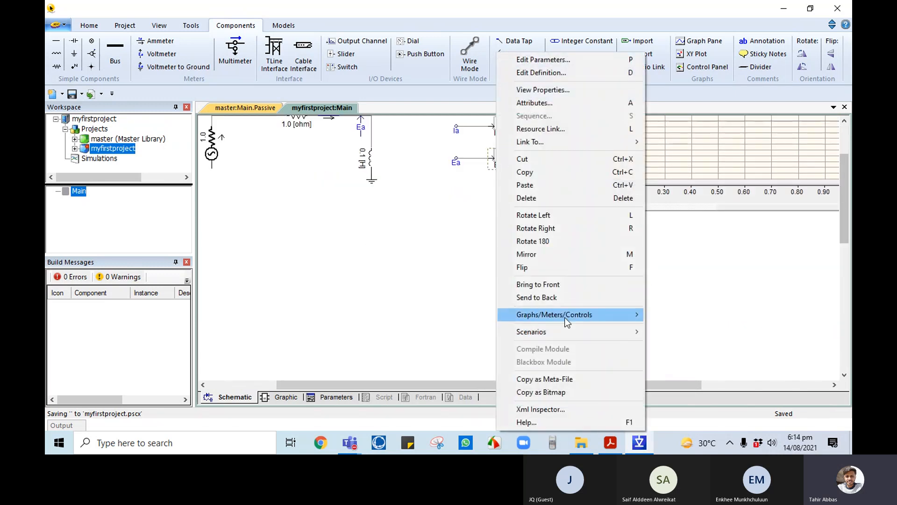
{"action": "mouse_move", "coordinate": [566, 320]}
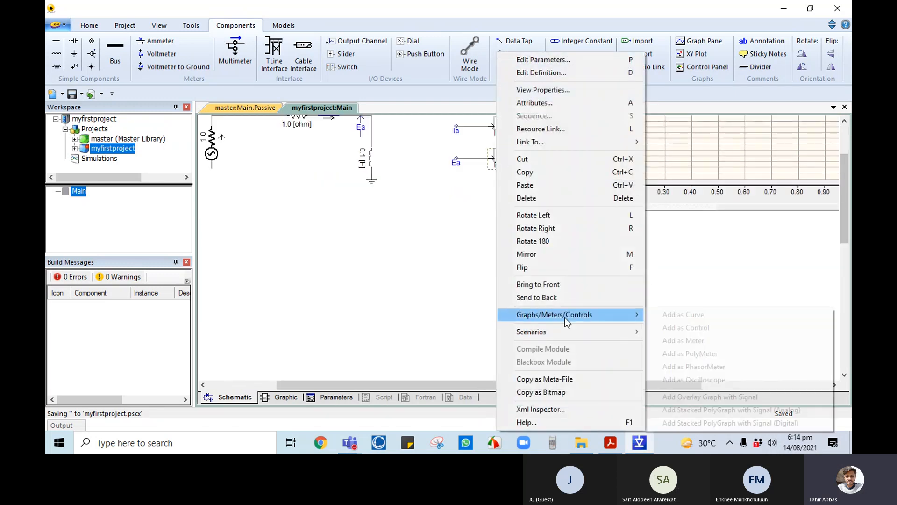
{"action": "left_click", "coordinate": [720, 400]}
{"action": "left_click_drag", "start_coordinate": [354, 269], "coordinate": [499, 211]}
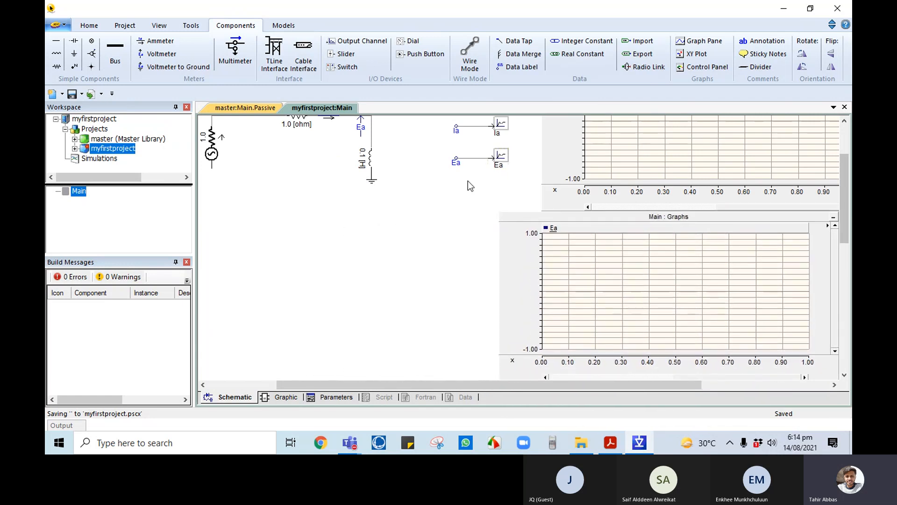
{"action": "right_click", "coordinate": [504, 160]}
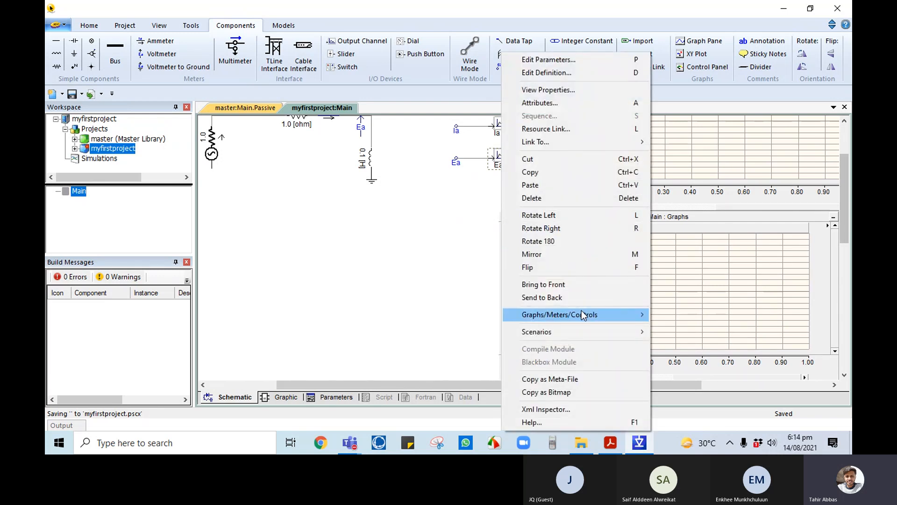
{"action": "mouse_move", "coordinate": [581, 312]}
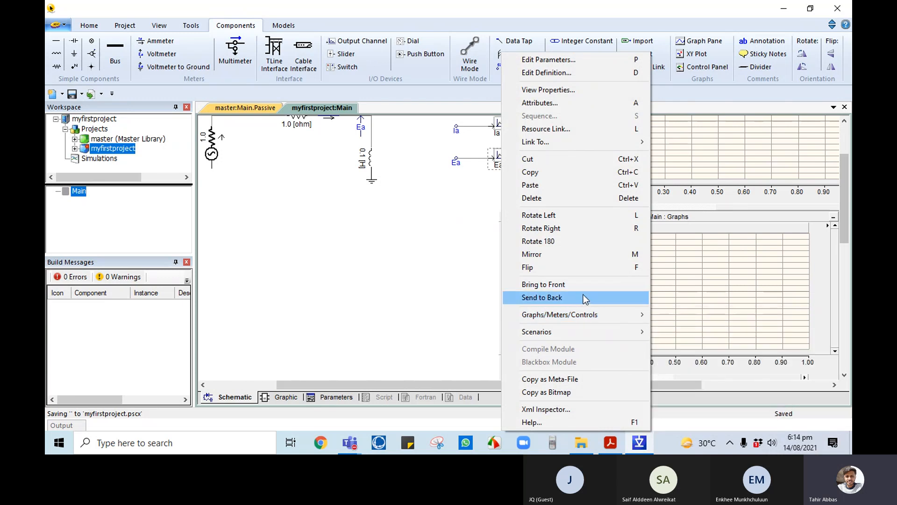
{"action": "left_click", "coordinate": [397, 262]}
{"action": "scroll", "coordinate": [468, 234], "scroll_direction": "up", "scroll_amount": 1}
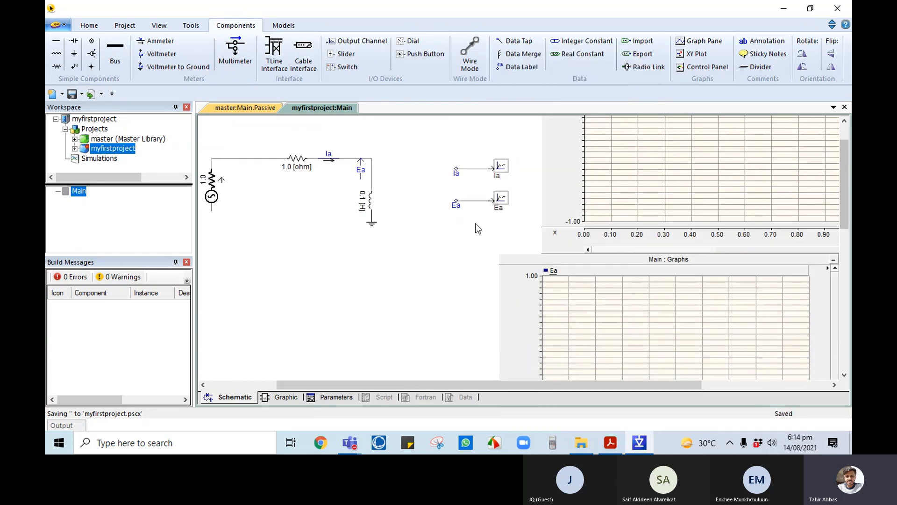
Step: Place a control panel below the circuit and add the Ea output channel's meter to it
{"action": "left_click", "coordinate": [716, 65]}
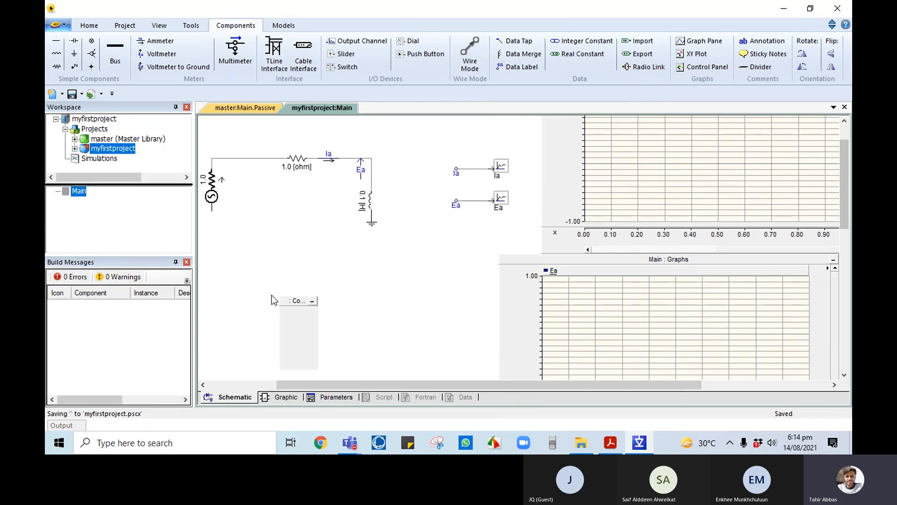
{"action": "left_click", "coordinate": [262, 289]}
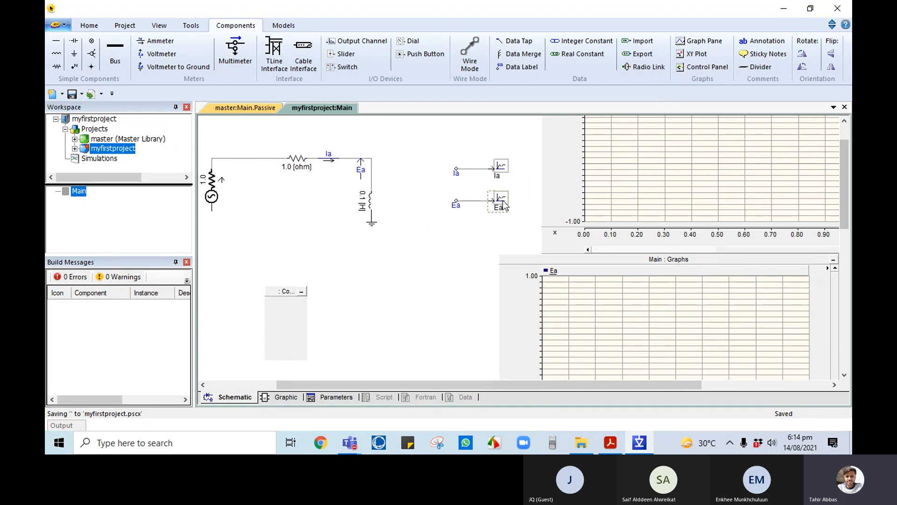
{"action": "left_click_drag", "start_coordinate": [503, 205], "coordinate": [270, 295]}
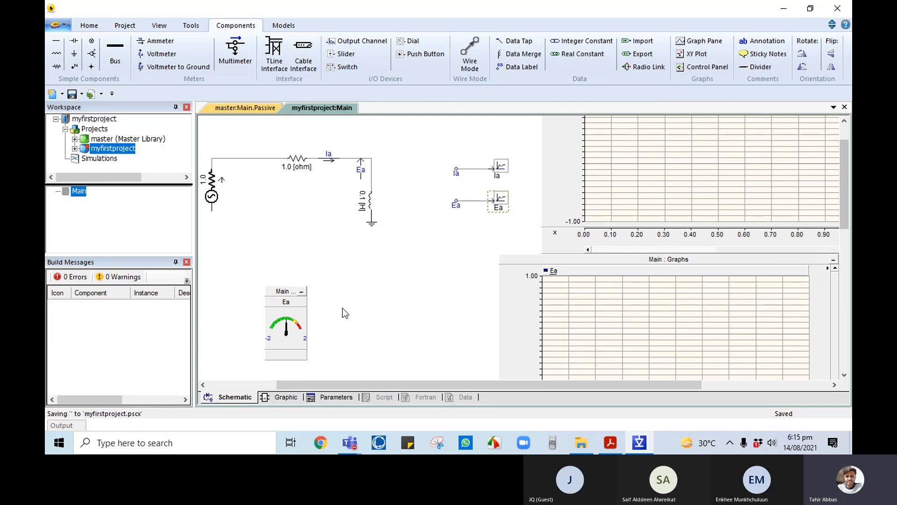
Step: Place a second control panel beside the Ea meter, add the Ia output channel's meter, and check the Ia channel's display limits
{"action": "left_click", "coordinate": [703, 67]}
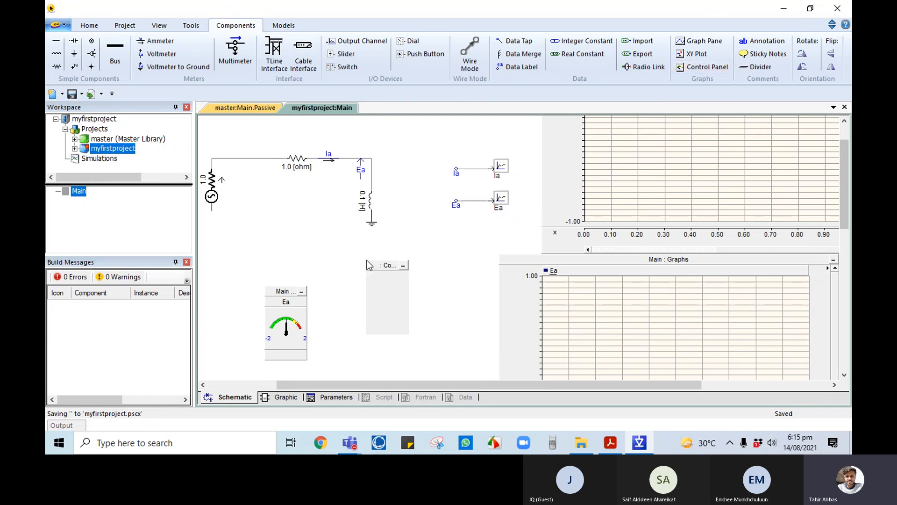
{"action": "left_click", "coordinate": [348, 283]}
{"action": "left_click", "coordinate": [502, 171]}
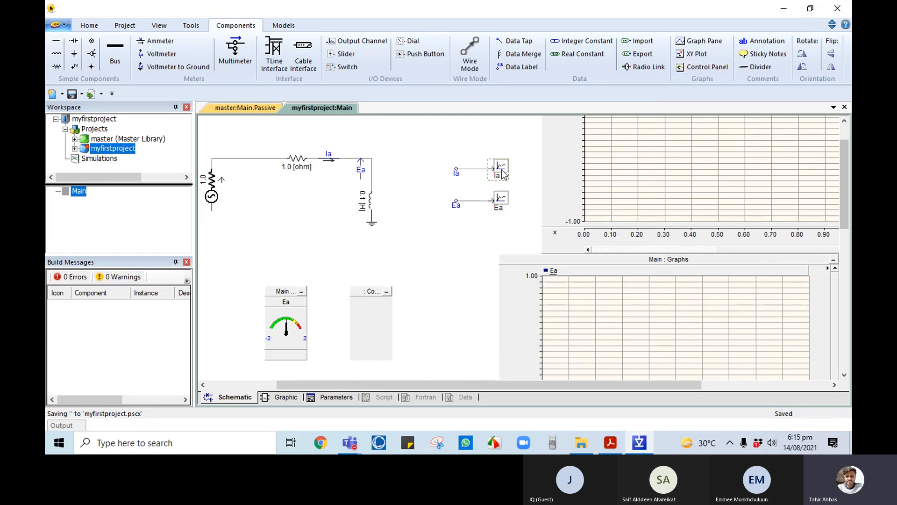
{"action": "left_click", "coordinate": [466, 247]}
{"action": "left_click_drag", "start_coordinate": [506, 169], "coordinate": [372, 292]}
{"action": "left_click_drag", "start_coordinate": [448, 204], "coordinate": [362, 294]}
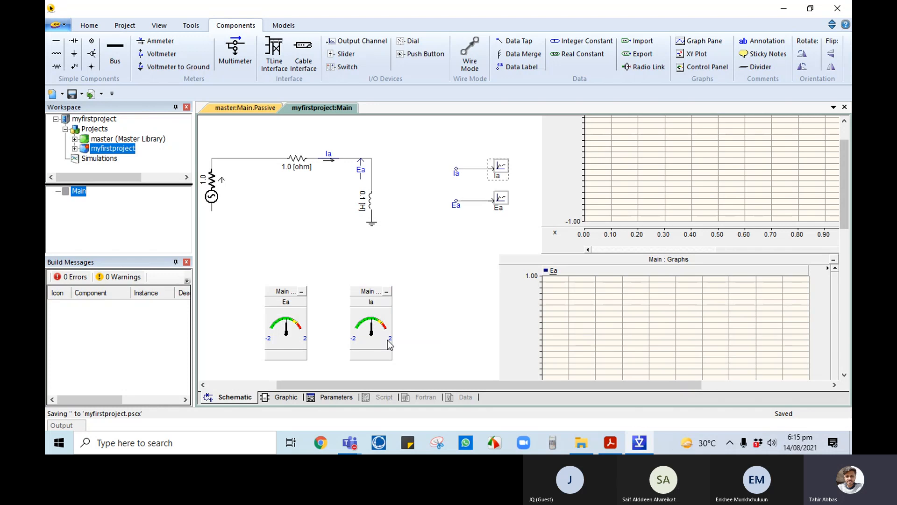
{"action": "double_click", "coordinate": [502, 168]}
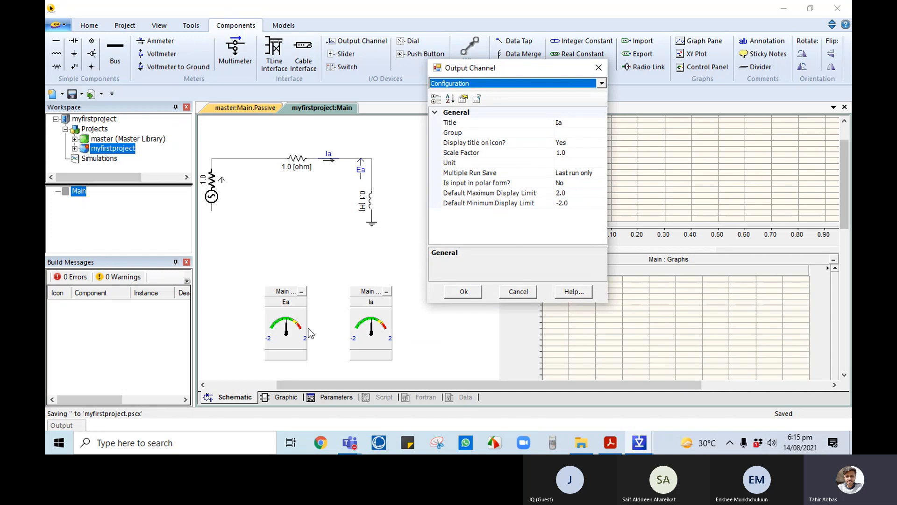
{"action": "left_click", "coordinate": [468, 291]}
Step: Move the Ea graph frame sideways so it aligns with the Ia graph frame above it
{"action": "scroll", "coordinate": [567, 283], "scroll_direction": "down", "scroll_amount": 1}
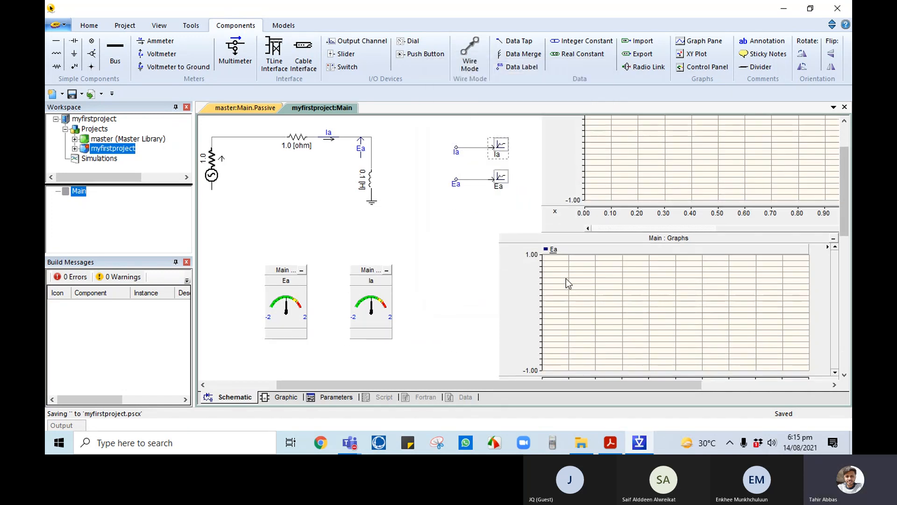
{"action": "left_click_drag", "start_coordinate": [666, 385], "coordinate": [755, 380]}
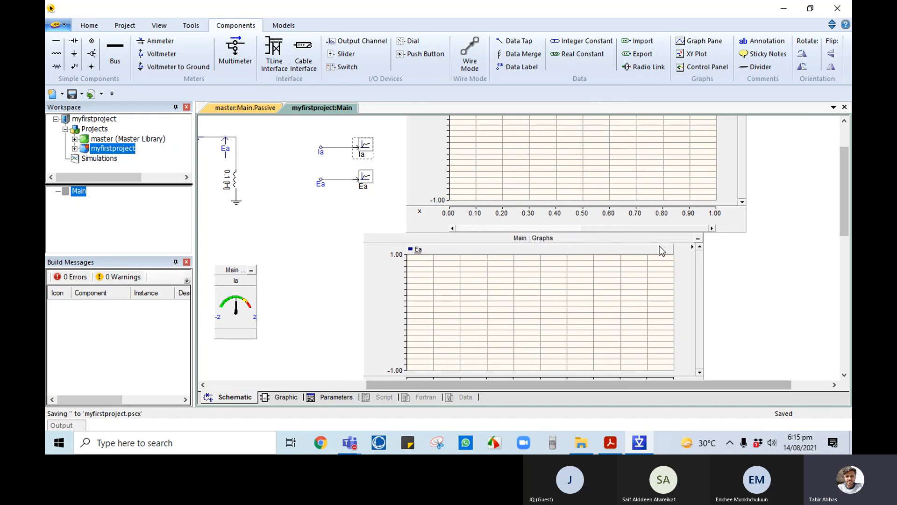
{"action": "left_click_drag", "start_coordinate": [562, 239], "coordinate": [605, 240]}
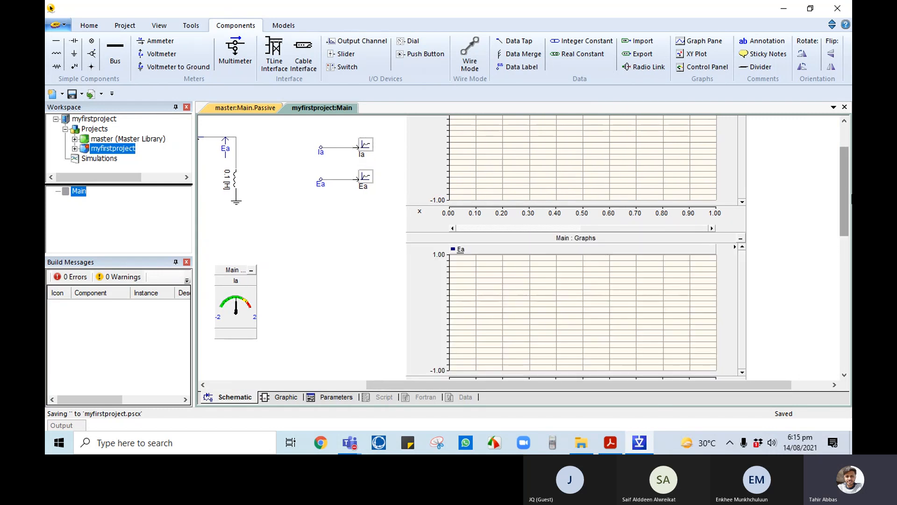
Step: Add the Ea output channel's curve to the Ia graph and the Ia output channel's curve to the Ea graph
{"action": "scroll", "coordinate": [844, 147], "scroll_direction": "up", "scroll_amount": 3}
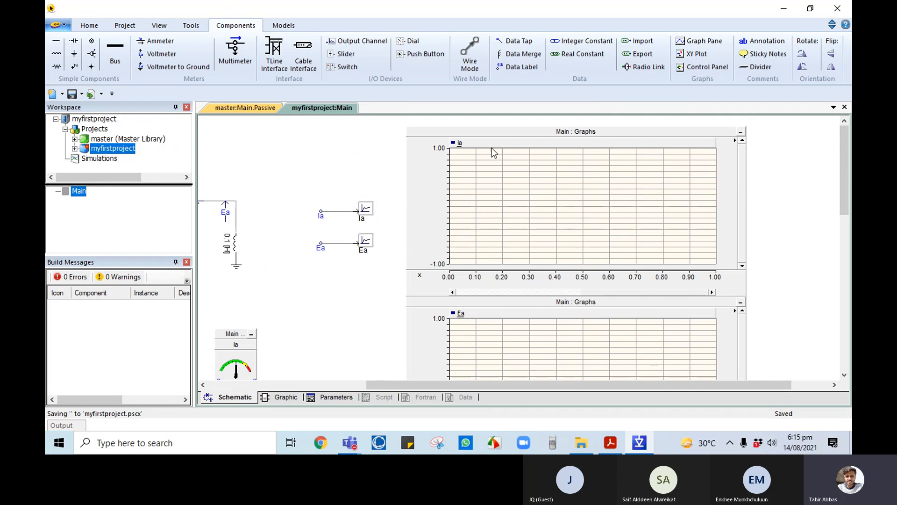
{"action": "left_click_drag", "start_coordinate": [370, 246], "coordinate": [529, 157]}
{"action": "scroll", "coordinate": [444, 238], "scroll_direction": "down", "scroll_amount": 3}
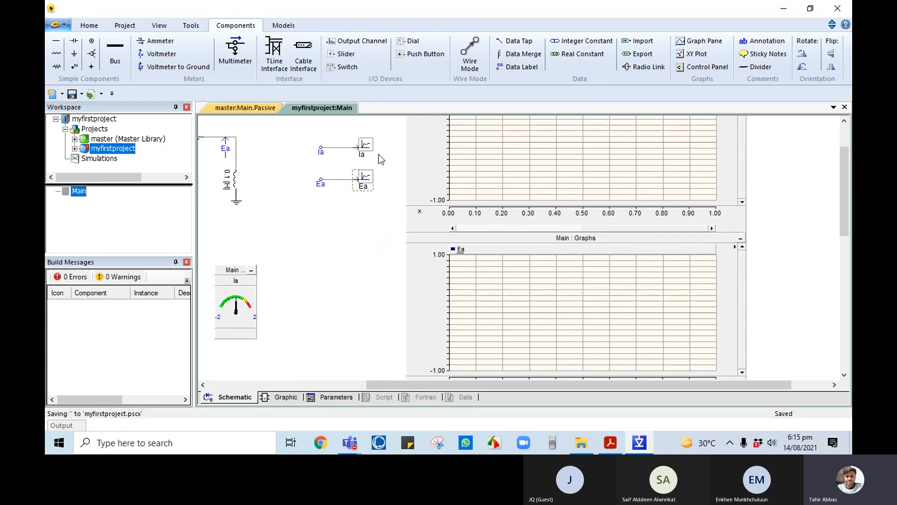
{"action": "left_click", "coordinate": [369, 145]}
{"action": "left_click_drag", "start_coordinate": [372, 155], "coordinate": [551, 279]}
{"action": "scroll", "coordinate": [427, 288], "scroll_direction": "up", "scroll_amount": 3}
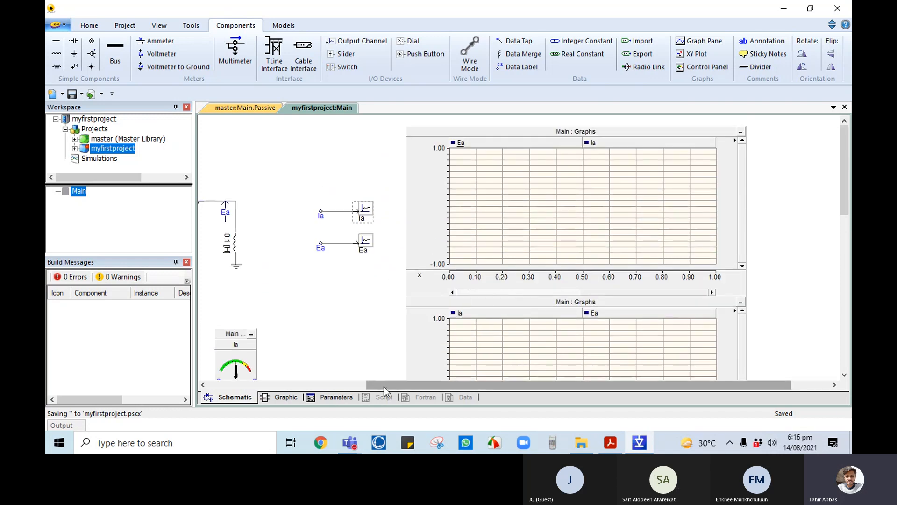
Step: Save the myfirstproject project with the added meters and curves
{"action": "left_click_drag", "start_coordinate": [384, 384], "coordinate": [213, 386]}
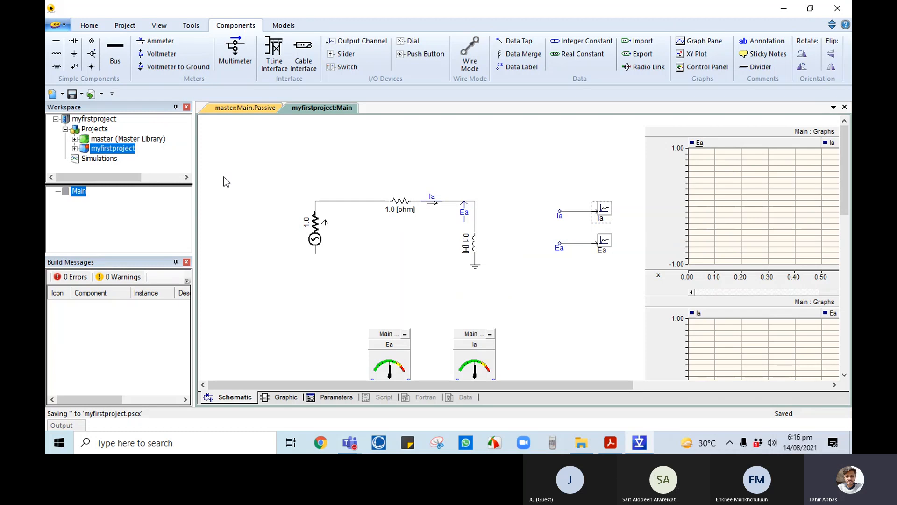
{"action": "left_click", "coordinate": [56, 26]}
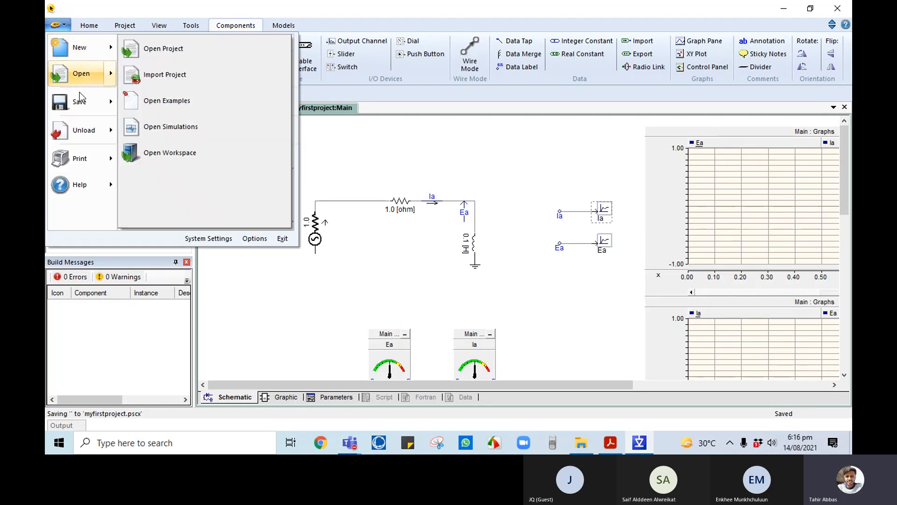
{"action": "mouse_move", "coordinate": [82, 104]}
{"action": "left_click", "coordinate": [159, 49]}
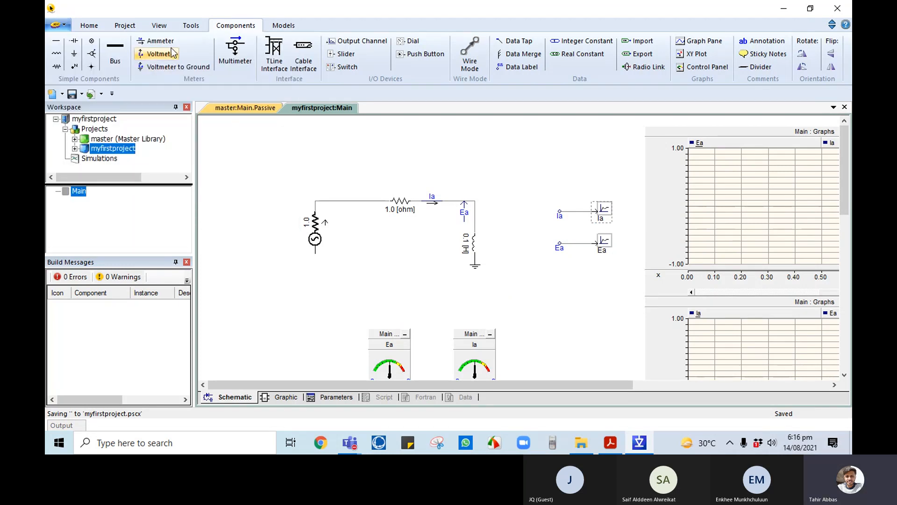
Step: Run the simulation of myfirstproject and dismiss the build message
{"action": "left_click", "coordinate": [89, 26]}
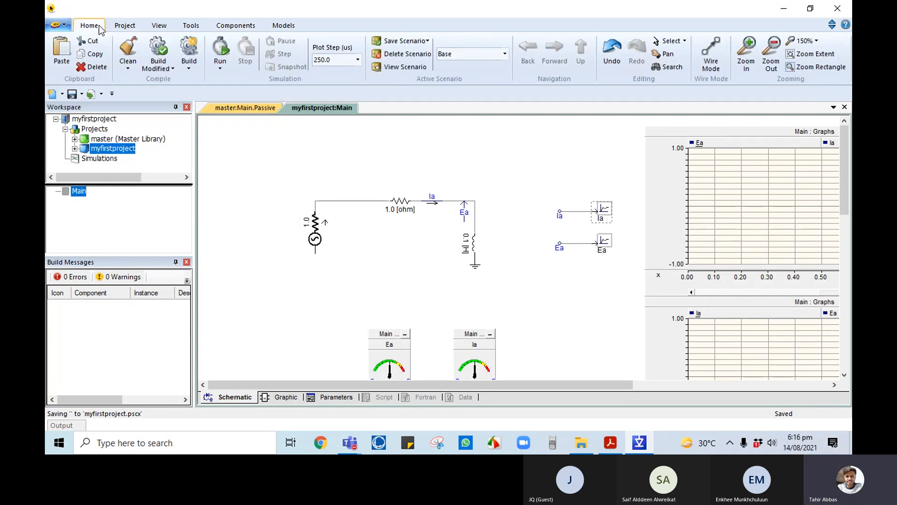
{"action": "left_click", "coordinate": [226, 54]}
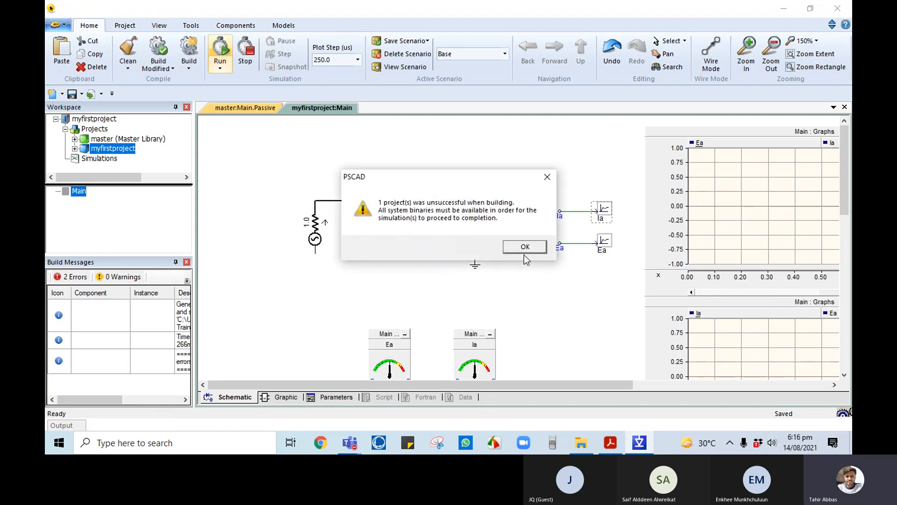
{"action": "left_click", "coordinate": [525, 247]}
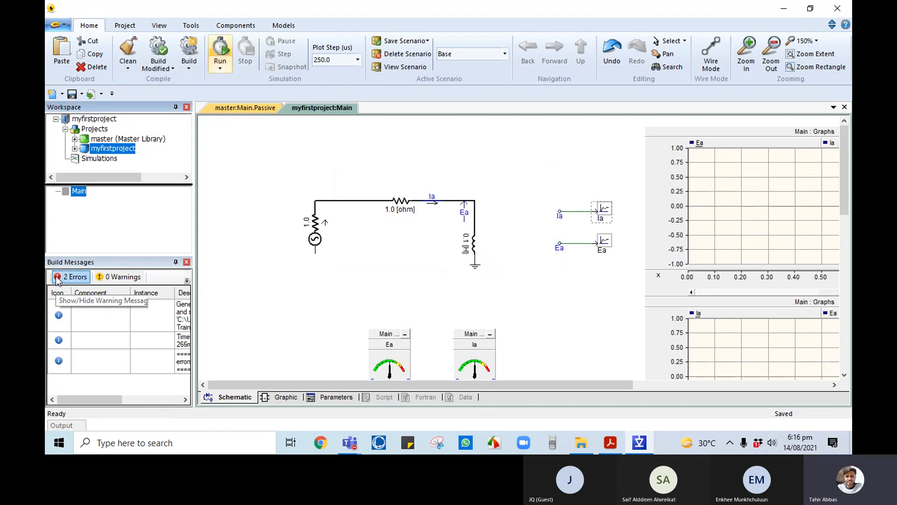
Step: Examine the build errors reported for the ammeter and the voltmeter and locate both components in the schematic
{"action": "left_click", "coordinate": [69, 277]}
{"action": "left_click", "coordinate": [149, 341]}
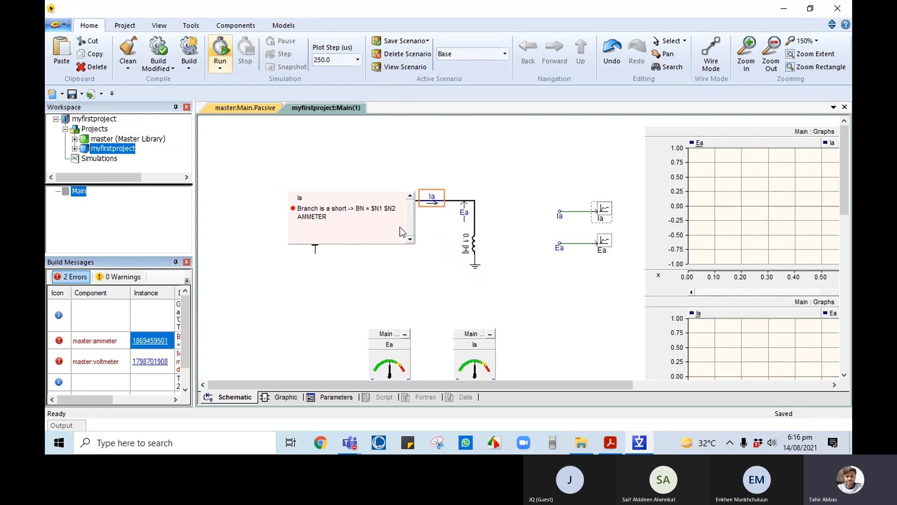
{"action": "left_click", "coordinate": [151, 362]}
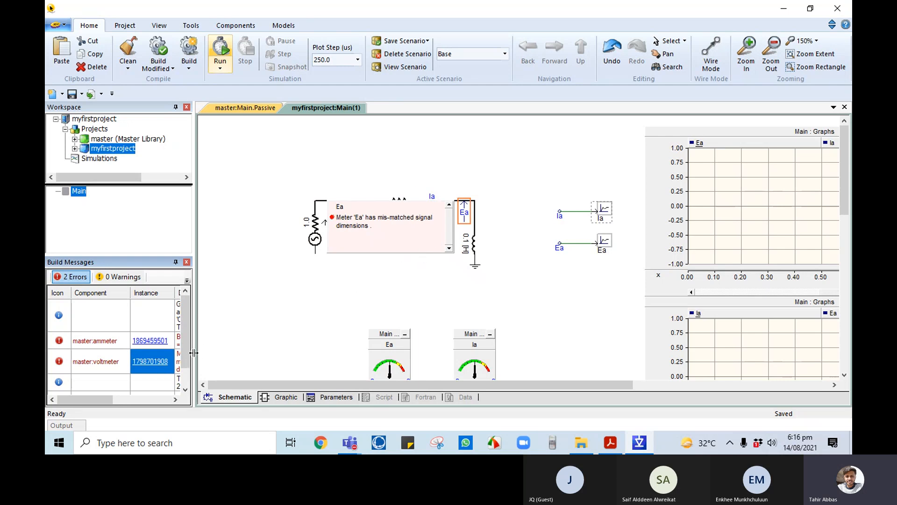
{"action": "left_click_drag", "start_coordinate": [194, 353], "coordinate": [223, 353]}
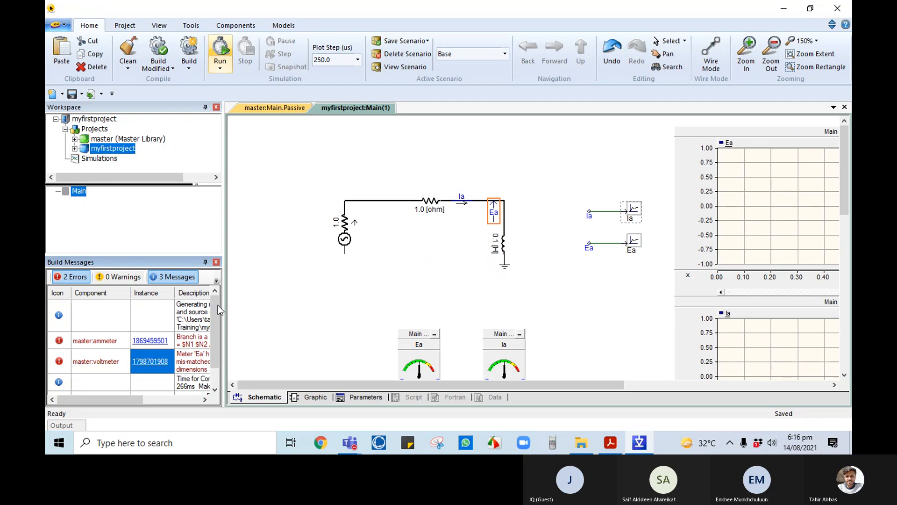
{"action": "left_click", "coordinate": [513, 239]}
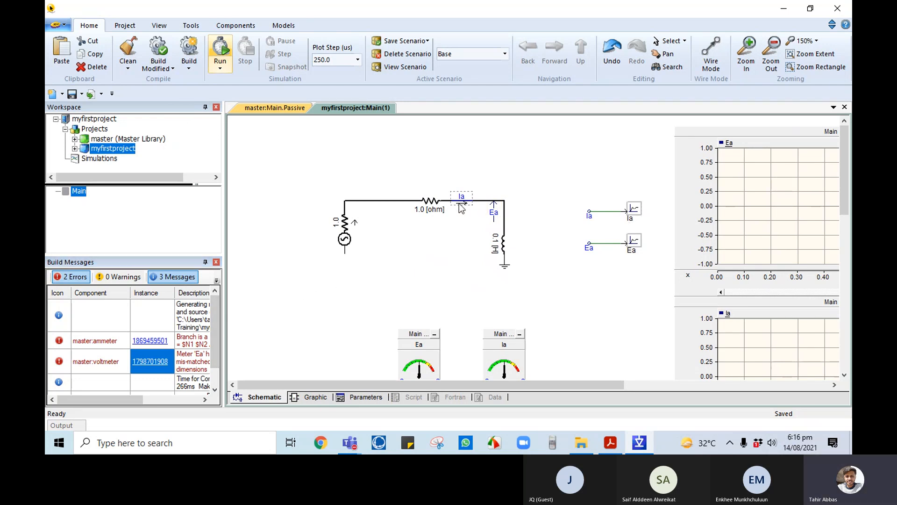
Step: Move the Ia ammeter and Ea voltmeter off the circuit and delete the wire between the resistor and the inductor
{"action": "left_click_drag", "start_coordinate": [459, 204], "coordinate": [470, 161]}
{"action": "left_click_drag", "start_coordinate": [493, 216], "coordinate": [515, 153]}
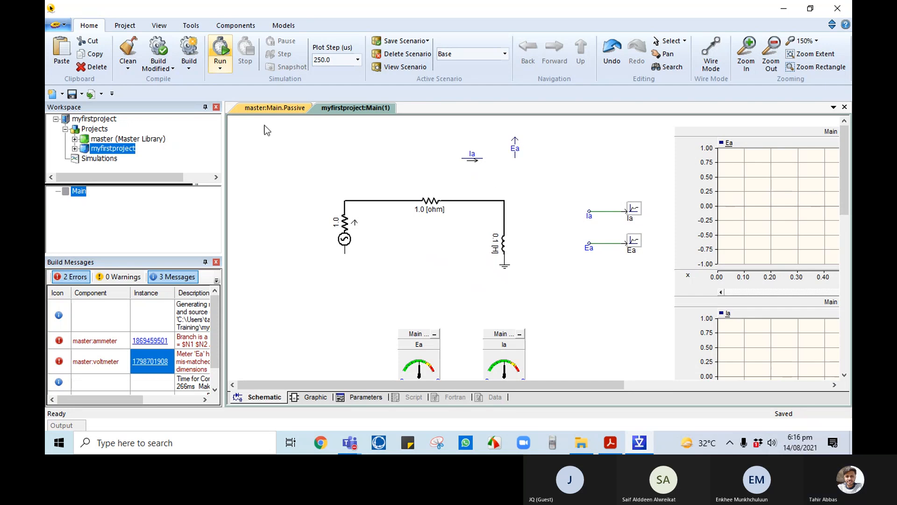
{"action": "left_click", "coordinate": [475, 202]}
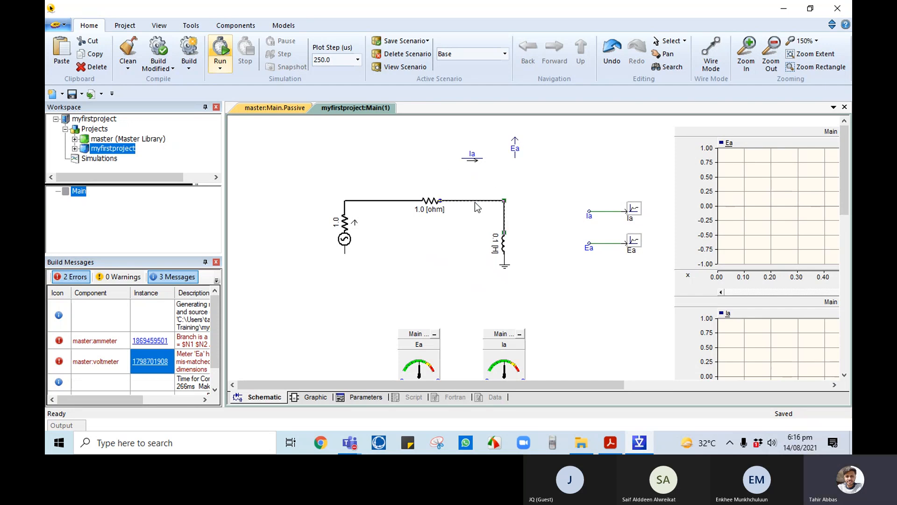
{"action": "key", "text": "Delete"}
Step: Place the Ia ammeter in line with the resistor and wire the resistor's free end to the ammeter's input
{"action": "left_click_drag", "start_coordinate": [471, 156], "coordinate": [473, 198]}
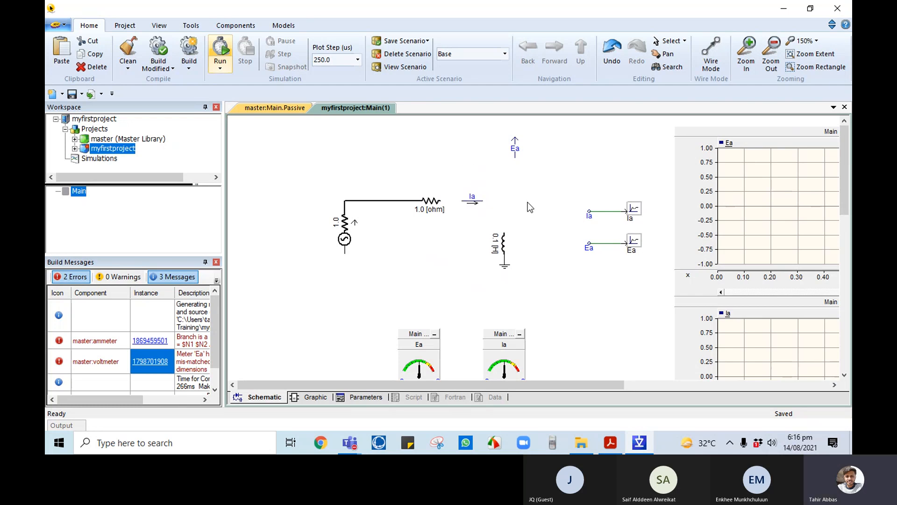
{"action": "left_click", "coordinate": [711, 56]}
{"action": "left_click", "coordinate": [441, 201]}
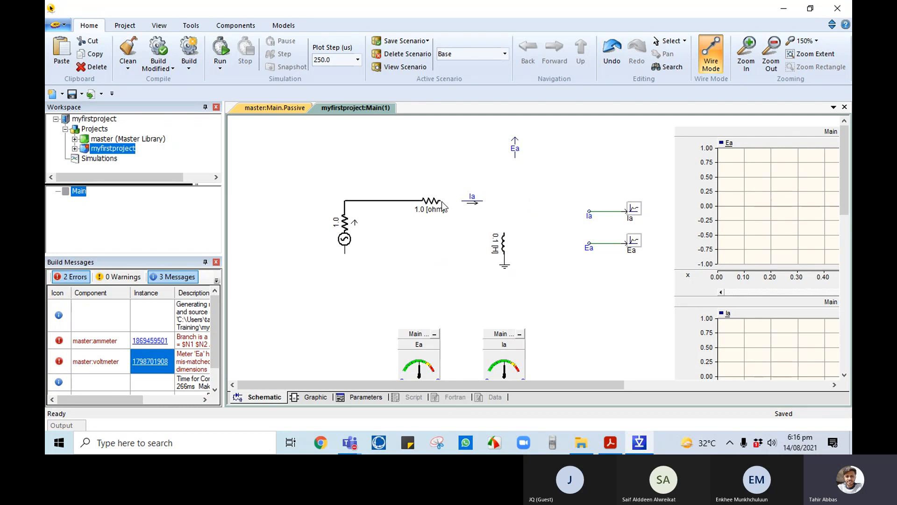
{"action": "key", "text": "Escape"}
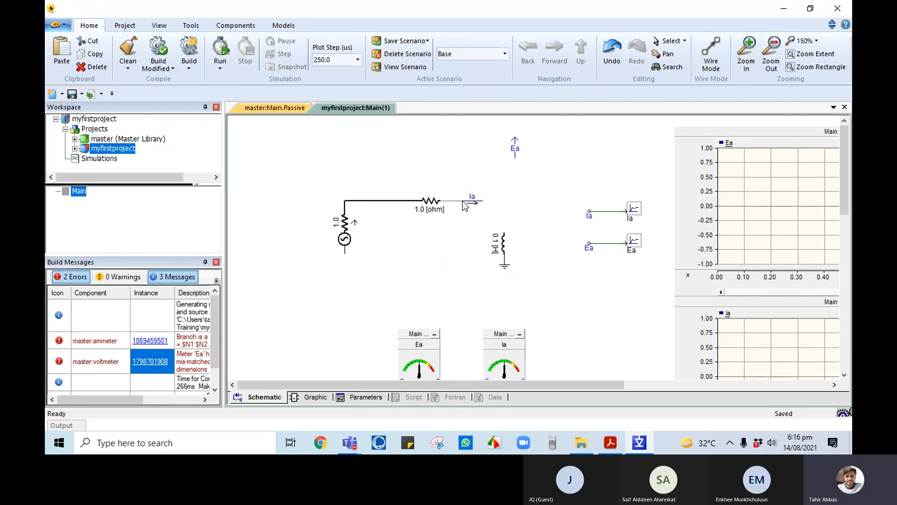
Step: Wire the Ia ammeter's output around the corner to the top of the inductor
{"action": "left_click", "coordinate": [711, 52]}
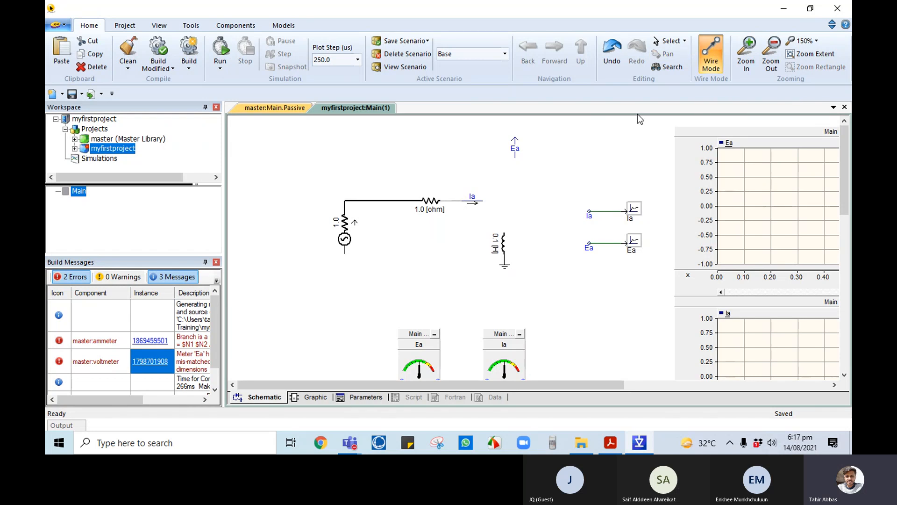
{"action": "left_click", "coordinate": [485, 202]}
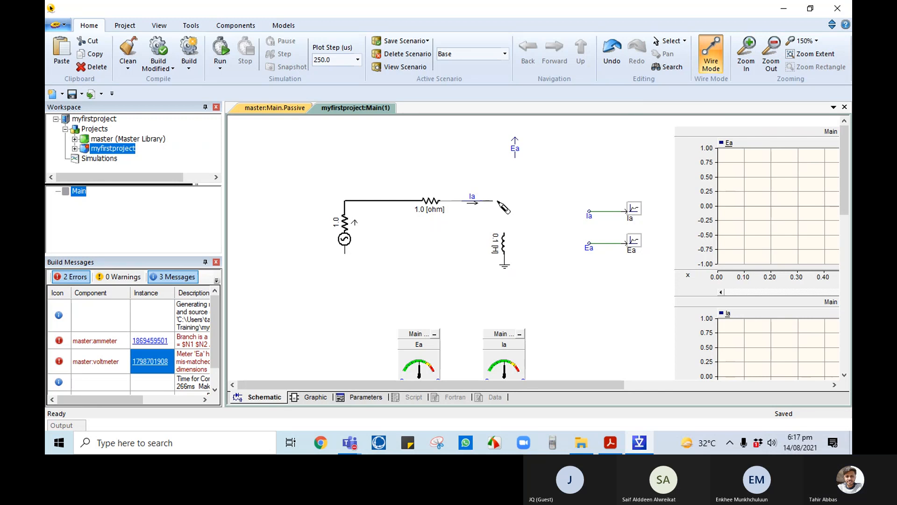
{"action": "left_click", "coordinate": [505, 202]}
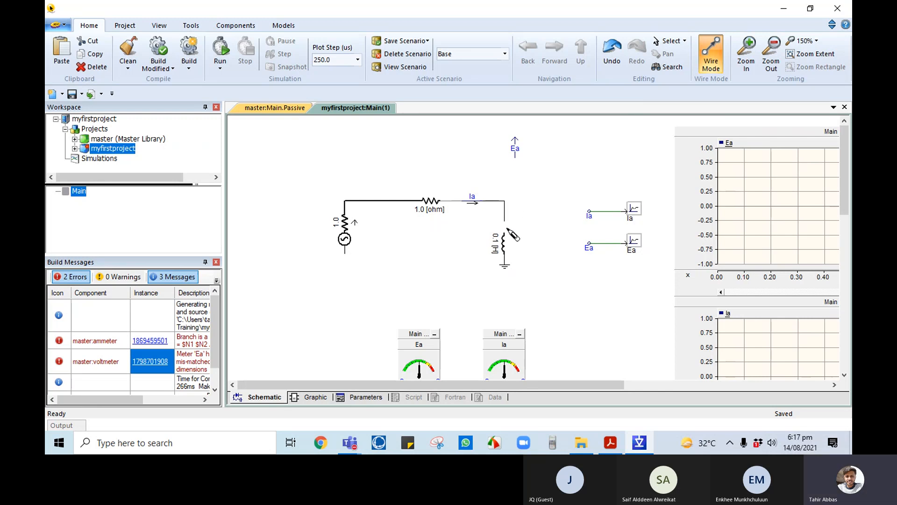
{"action": "right_click", "coordinate": [508, 233]}
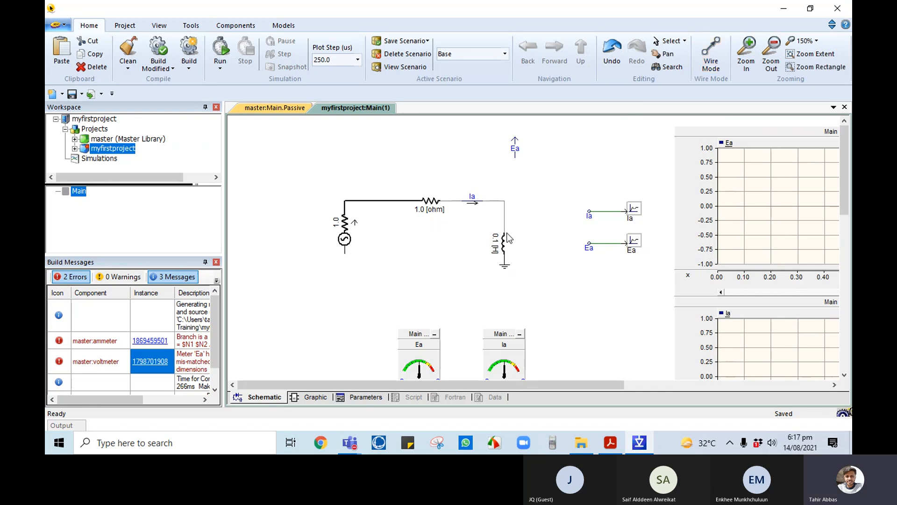
Step: Move the Ea voltmeter beside the circuit and delete the wire between the ammeter and the inductor
{"action": "left_click_drag", "start_coordinate": [517, 146], "coordinate": [543, 197]}
{"action": "left_click", "coordinate": [502, 204]}
{"action": "key", "text": "Delete"}
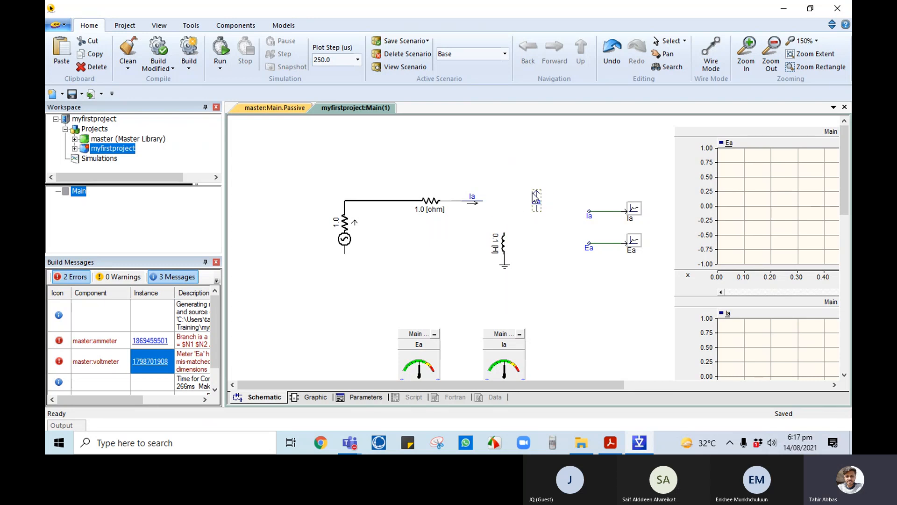
Step: Place the Ea voltmeter at the Ia ammeter's output and wire that output around the corner to the top of the inductor
{"action": "left_click_drag", "start_coordinate": [537, 200], "coordinate": [485, 208]}
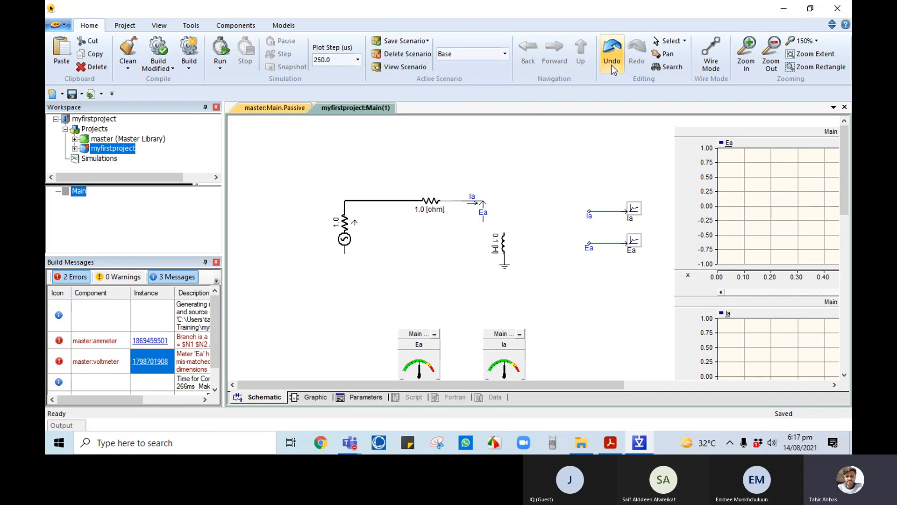
{"action": "left_click", "coordinate": [710, 54]}
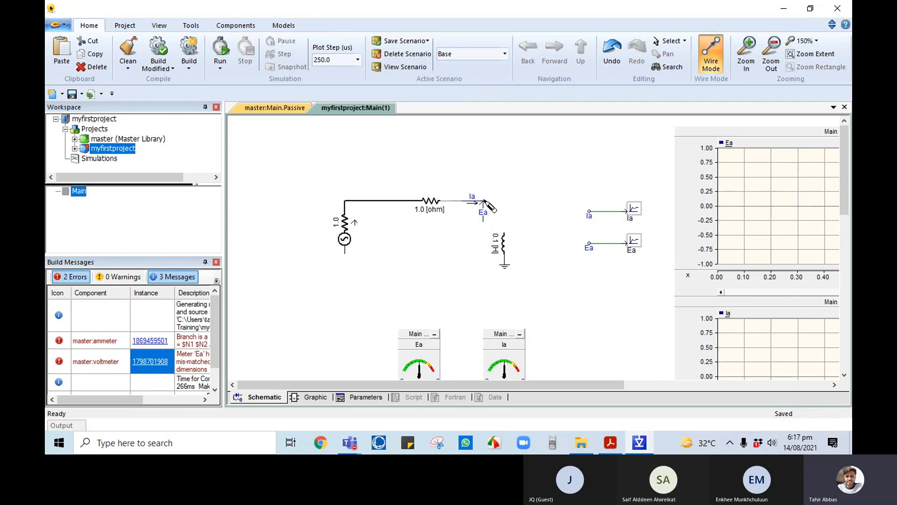
{"action": "left_click", "coordinate": [508, 201]}
{"action": "key", "text": "Escape"}
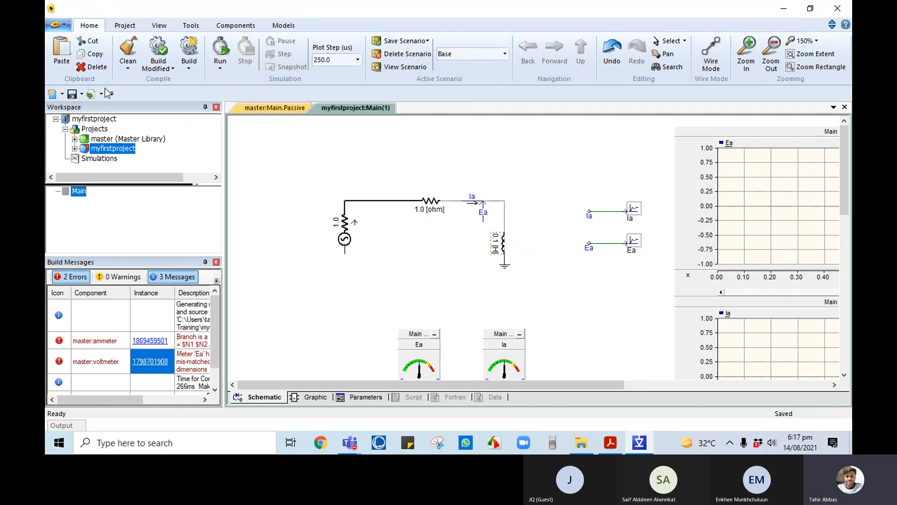
Step: Save the project and run its simulation with the rewired meters
{"action": "key", "text": "ctrl+s"}
{"action": "left_click", "coordinate": [62, 27]}
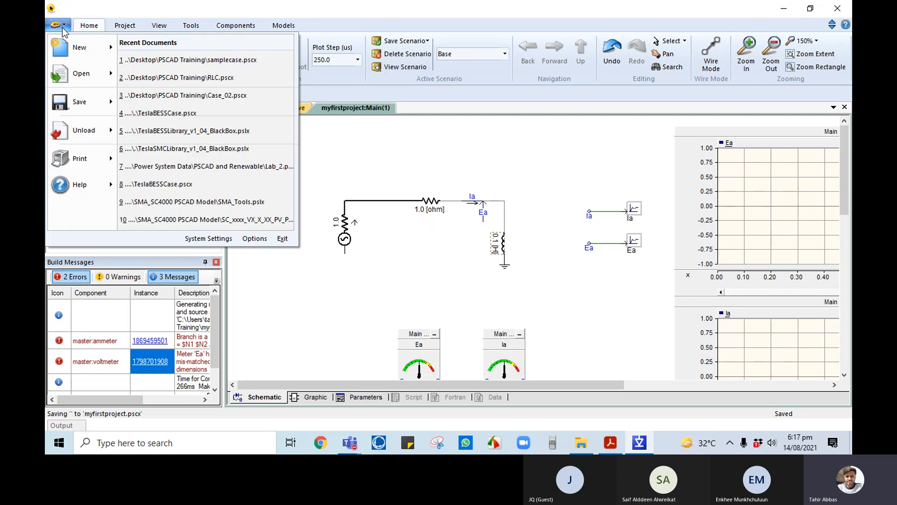
{"action": "mouse_move", "coordinate": [89, 83]}
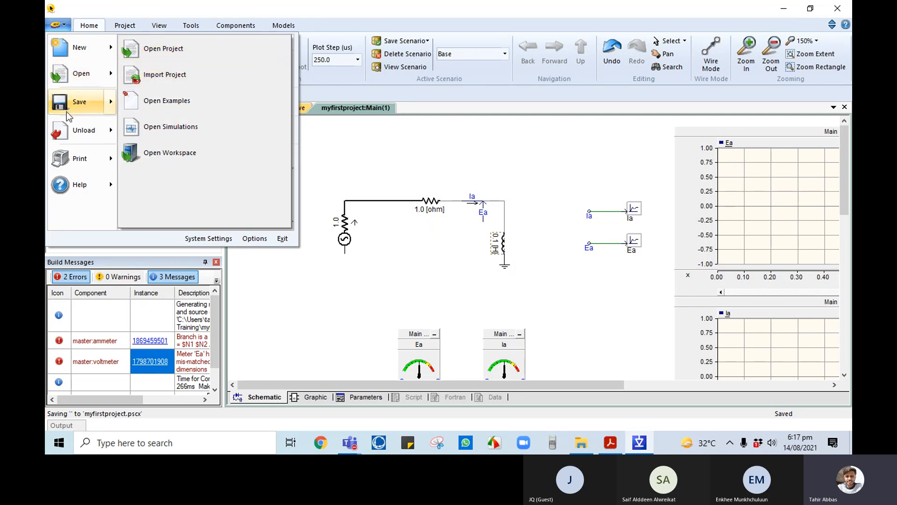
{"action": "mouse_move", "coordinate": [69, 108]}
{"action": "left_click", "coordinate": [68, 28]}
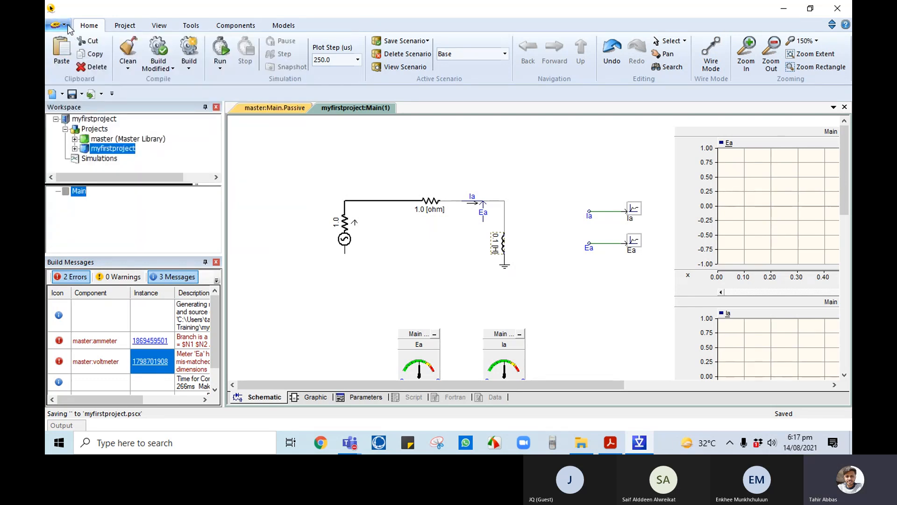
{"action": "left_click", "coordinate": [178, 66]}
{"action": "left_click", "coordinate": [221, 55]}
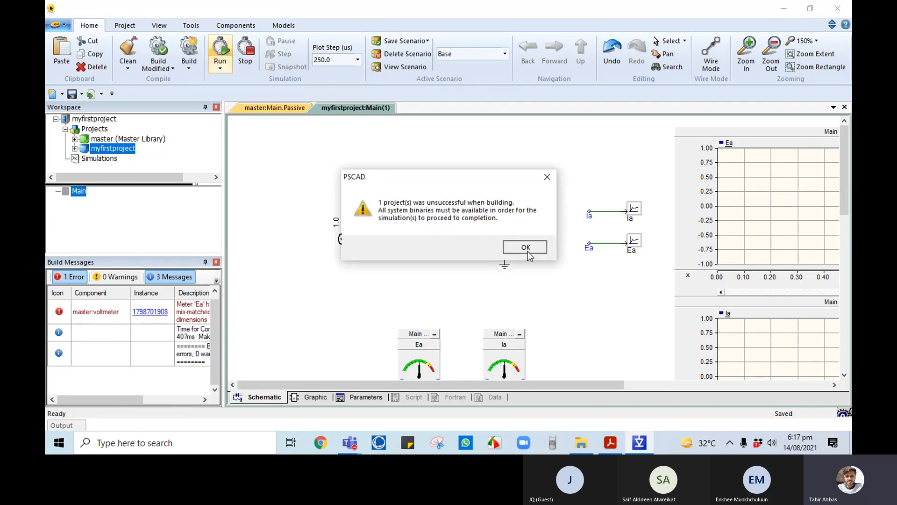
{"action": "left_click", "coordinate": [518, 249]}
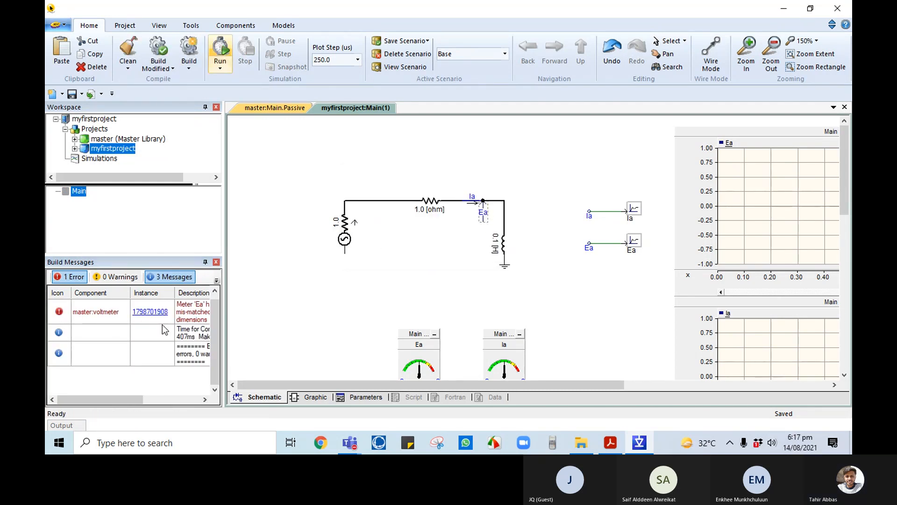
Step: Locate the voltmeter reported in the build error and check its configuration parameters
{"action": "left_click", "coordinate": [148, 312]}
{"action": "left_click", "coordinate": [405, 288]}
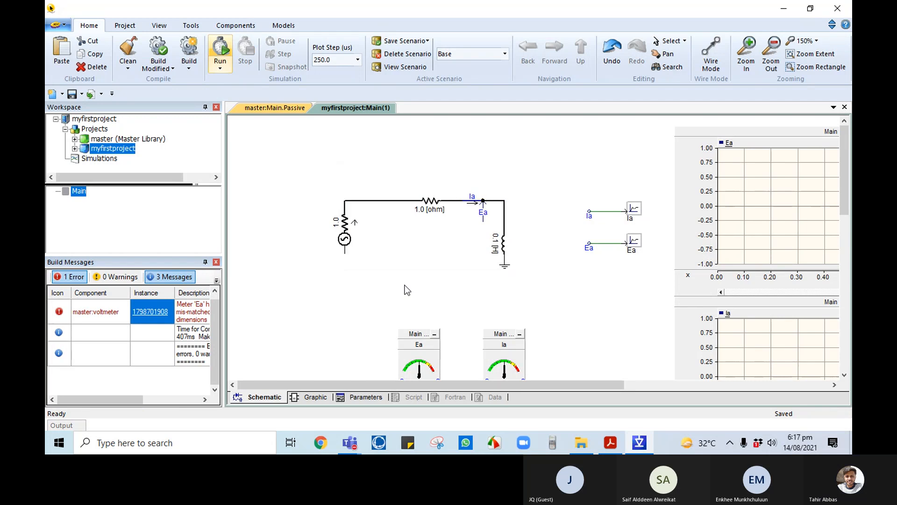
{"action": "double_click", "coordinate": [483, 220]}
{"action": "left_click", "coordinate": [557, 134]}
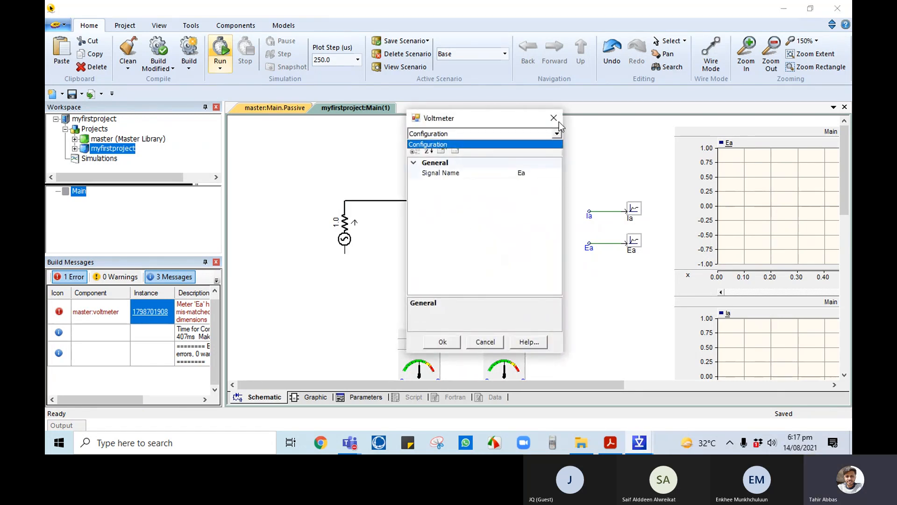
{"action": "left_click", "coordinate": [555, 118]}
{"action": "left_click", "coordinate": [554, 118]}
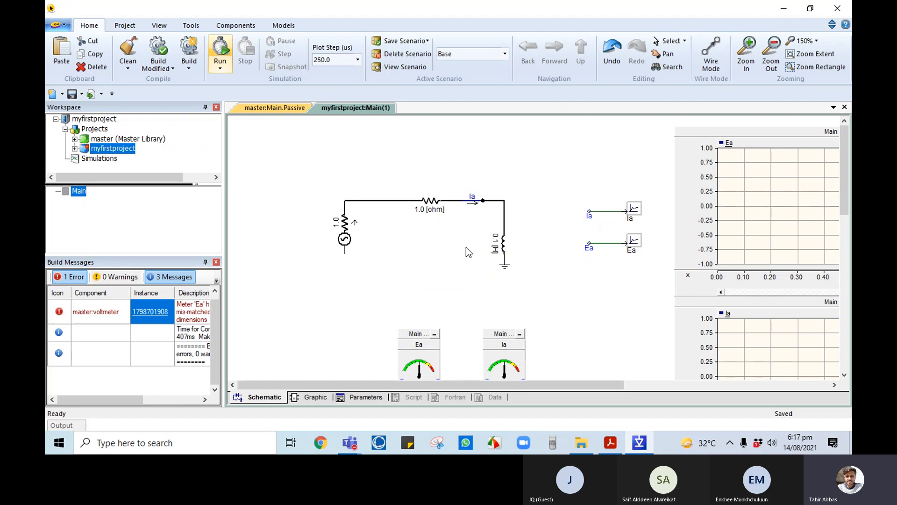
Step: Replace the Ea voltmeter with a voltmeter to ground on the wire between the ammeter and the inductor
{"action": "left_click", "coordinate": [199, 27]}
{"action": "left_click", "coordinate": [227, 27]}
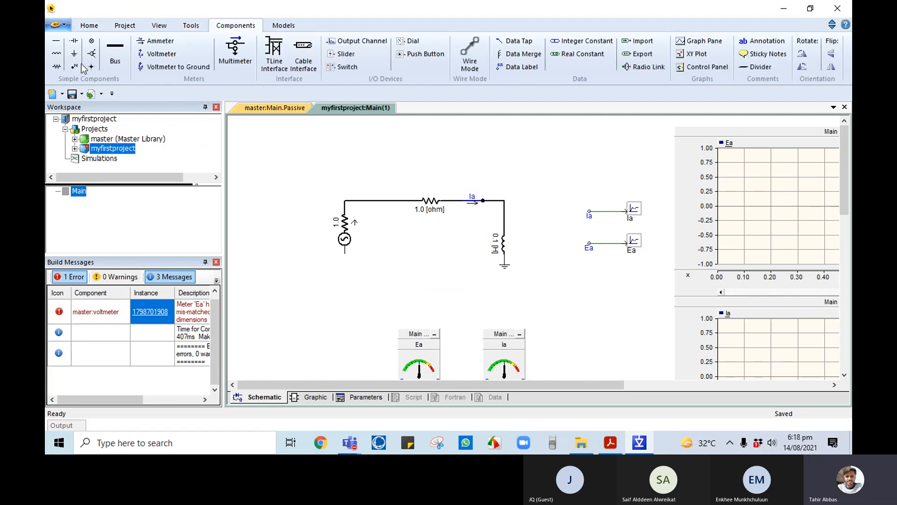
{"action": "left_click", "coordinate": [168, 54]}
{"action": "left_click", "coordinate": [493, 205]}
{"action": "left_click", "coordinate": [125, 25]}
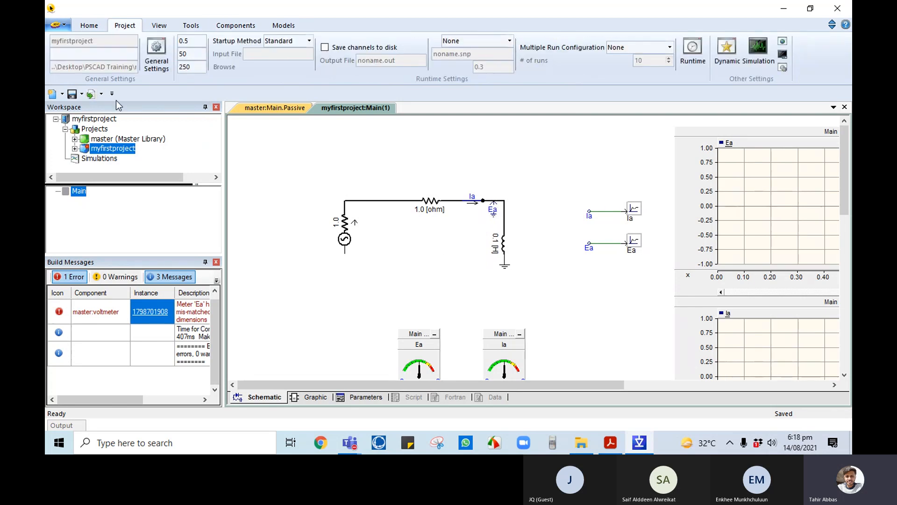
{"action": "left_click", "coordinate": [238, 25]}
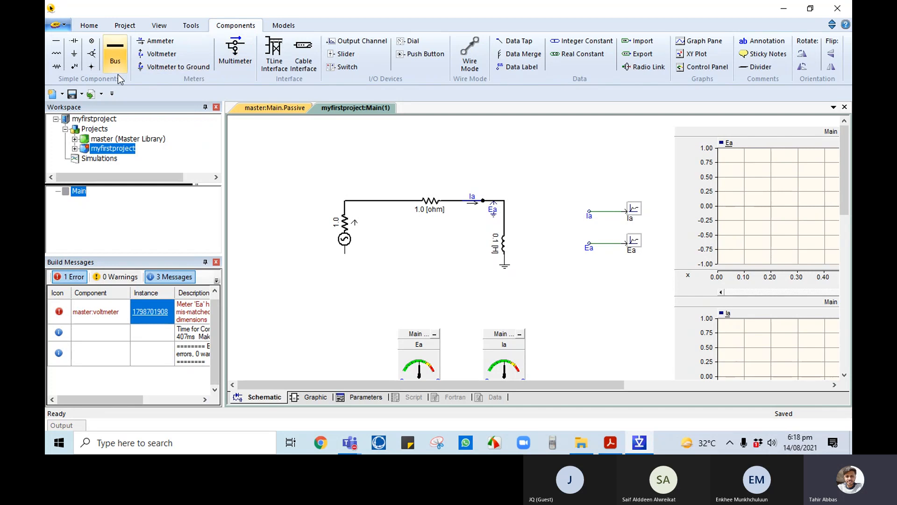
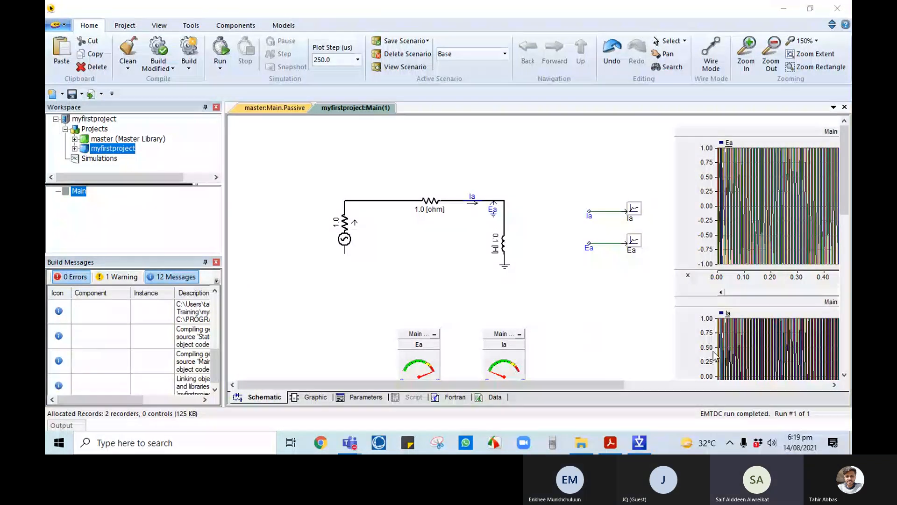
Step: Examine the simulated Ea and Ia curves in both graphs together with the two meters
{"action": "left_click_drag", "start_coordinate": [622, 384], "coordinate": [753, 384]}
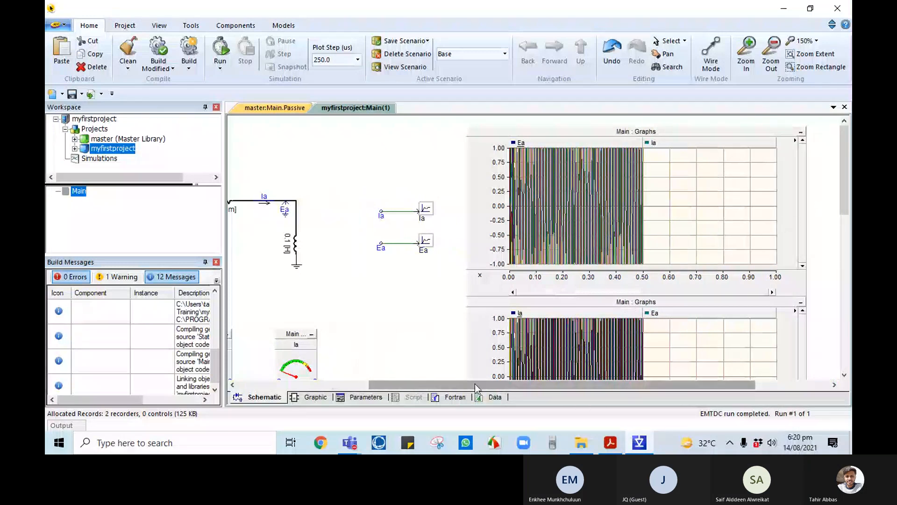
{"action": "left_click_drag", "start_coordinate": [475, 383], "coordinate": [349, 383]}
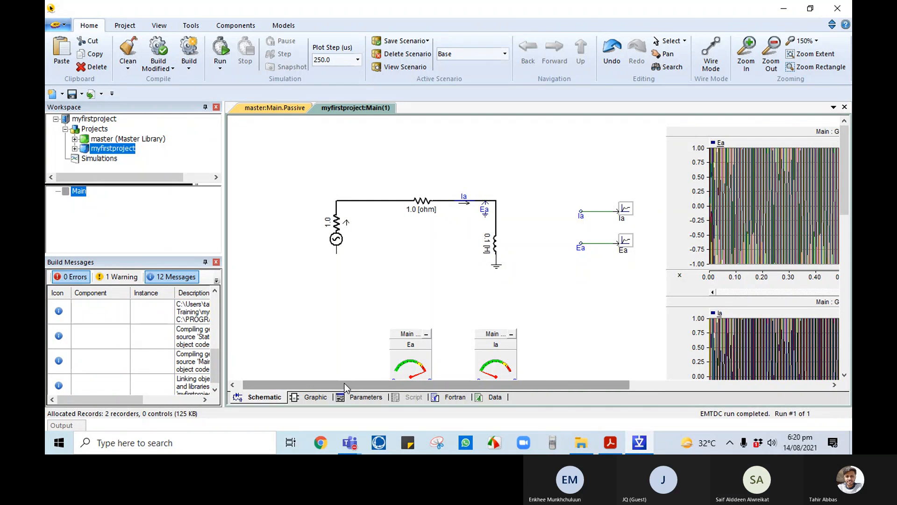
{"action": "scroll", "coordinate": [588, 284], "scroll_direction": "down", "scroll_amount": 1}
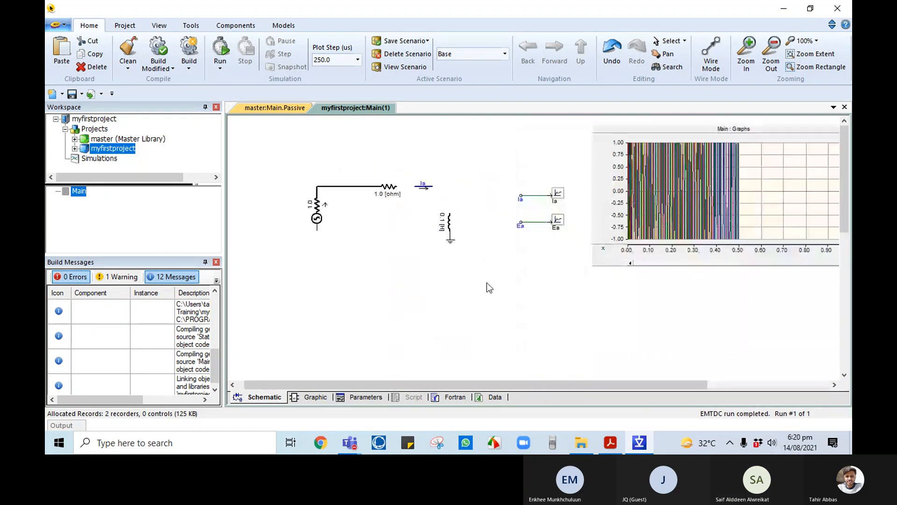
{"action": "scroll", "coordinate": [547, 296], "scroll_direction": "down", "scroll_amount": 1}
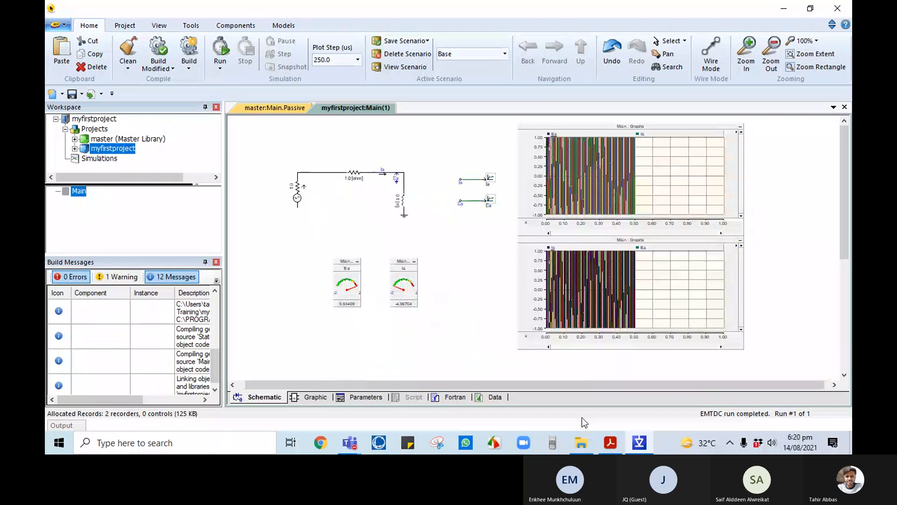
Step: Switch to the Microsoft Teams meeting, admit the participant waiting in the lobby and minimise the meeting window
{"action": "mouse_move", "coordinate": [354, 449]}
{"action": "left_click", "coordinate": [378, 374]}
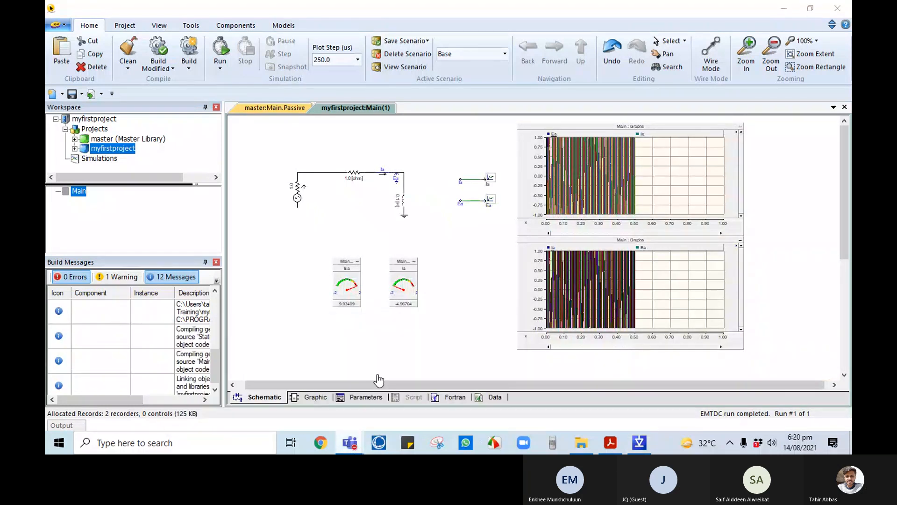
{"action": "left_click", "coordinate": [512, 266]}
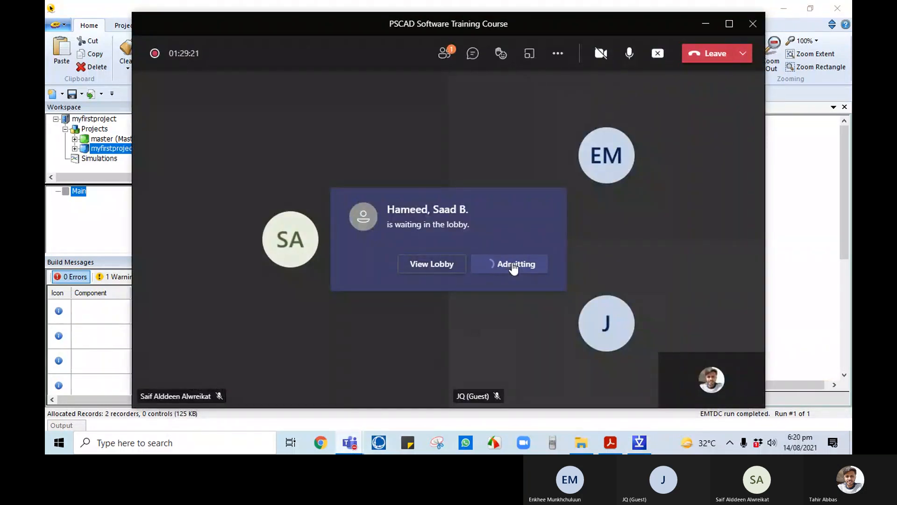
{"action": "left_click", "coordinate": [707, 23]}
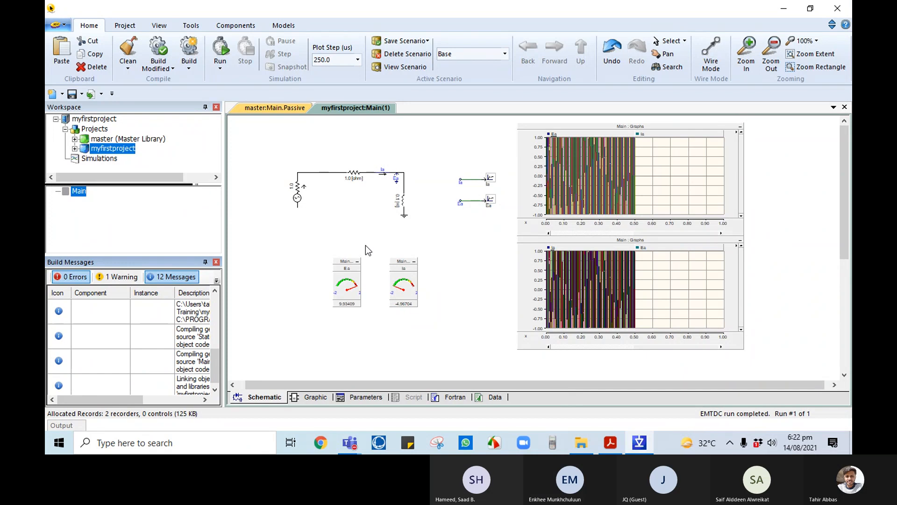
Step: Examine the Ea and Ia waveforms at closer range in the two graph frames
{"action": "scroll", "coordinate": [379, 211], "scroll_direction": "up", "scroll_amount": 1}
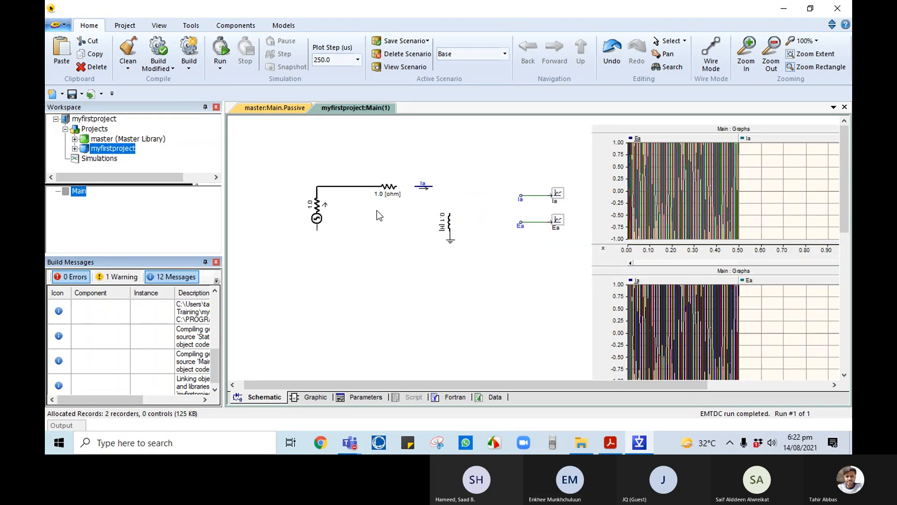
{"action": "scroll", "coordinate": [377, 210], "scroll_direction": "up", "scroll_amount": 1}
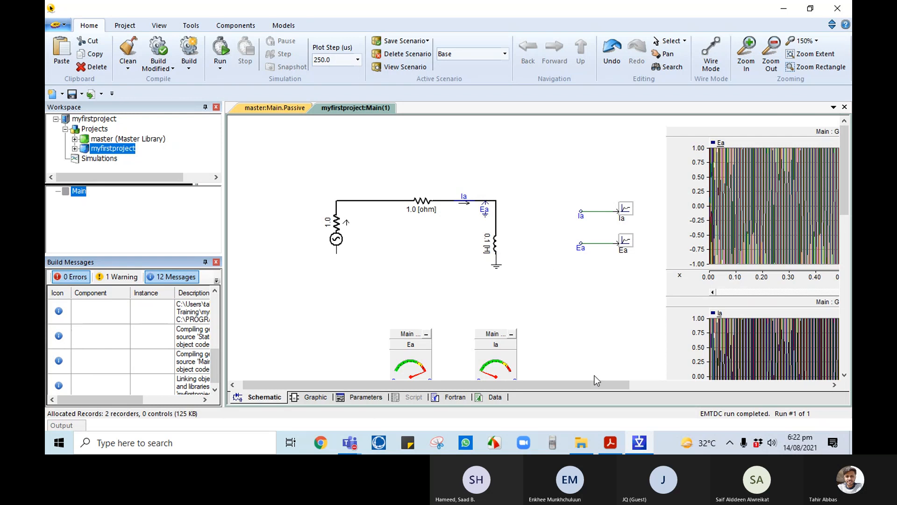
{"action": "left_click_drag", "start_coordinate": [597, 383], "coordinate": [736, 387]}
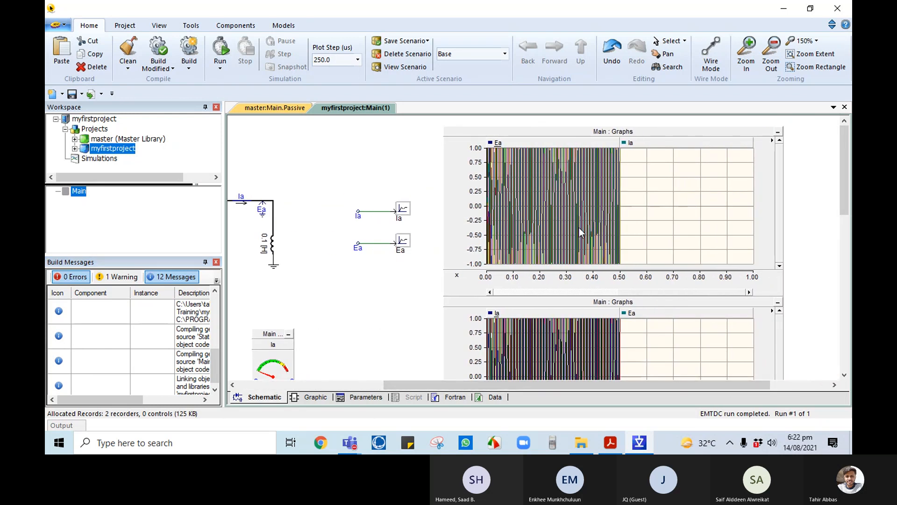
Step: Reset the upper graph's axis extents to fit the full combined Ea and Ia curves
{"action": "mouse_move", "coordinate": [579, 228]}
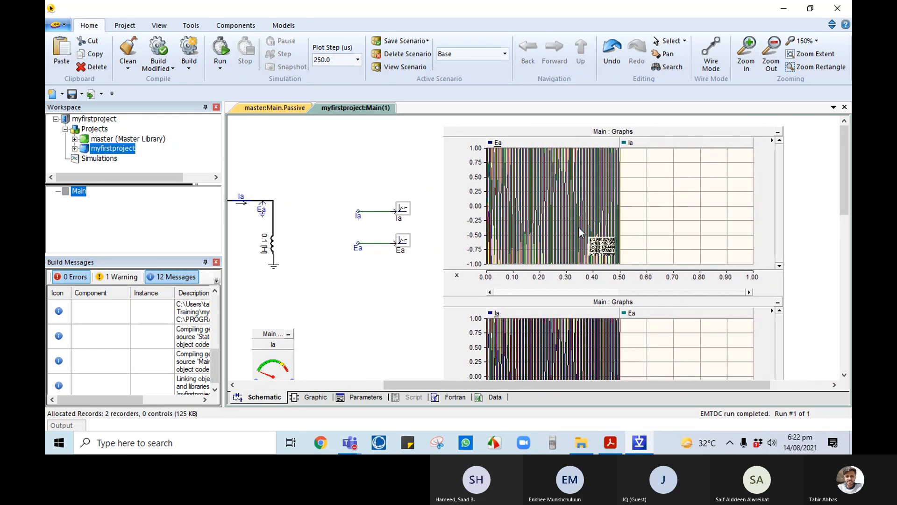
{"action": "left_click", "coordinate": [579, 204]}
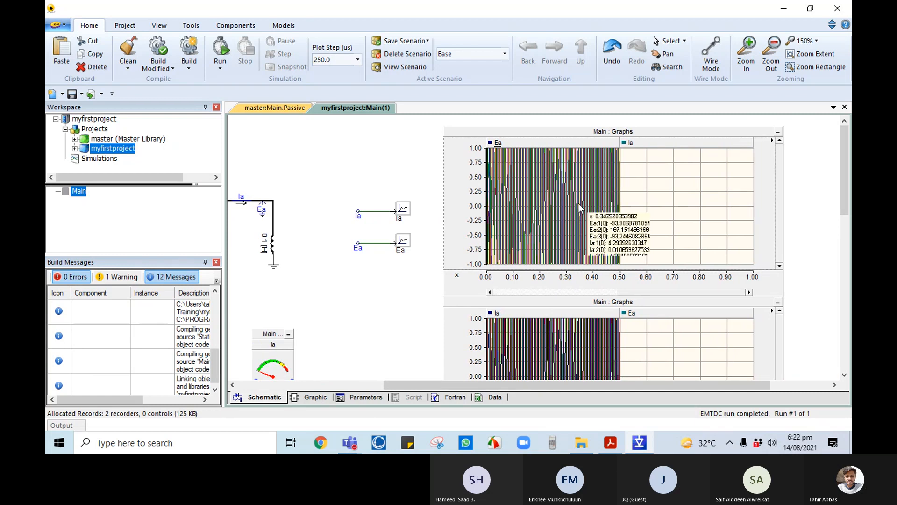
{"action": "key", "text": "r"}
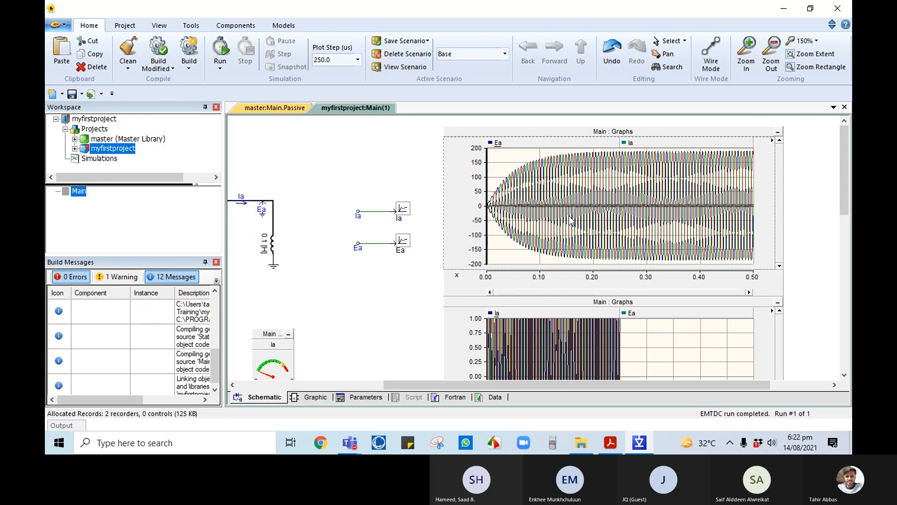
{"action": "mouse_move", "coordinate": [571, 221]}
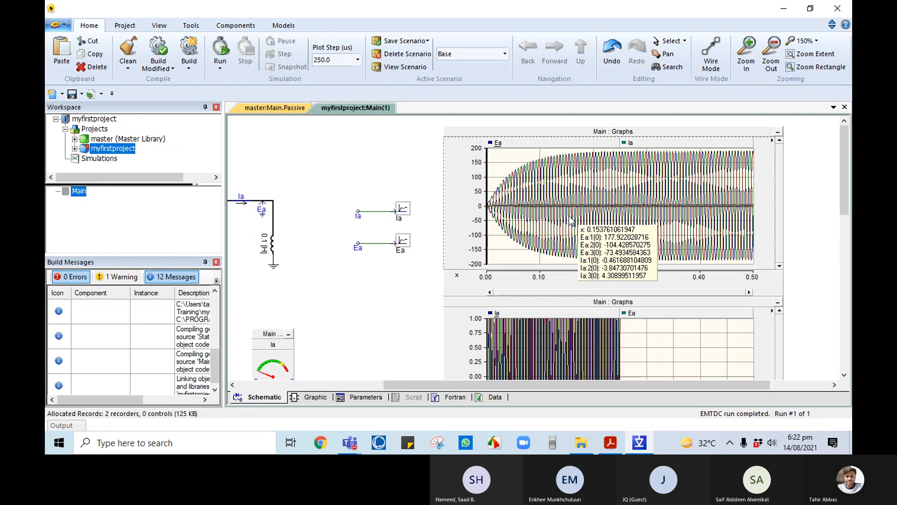
Step: Delete the overlay graphs that combine the Ea and Ia curves from both graph frames
{"action": "mouse_move", "coordinate": [628, 146]}
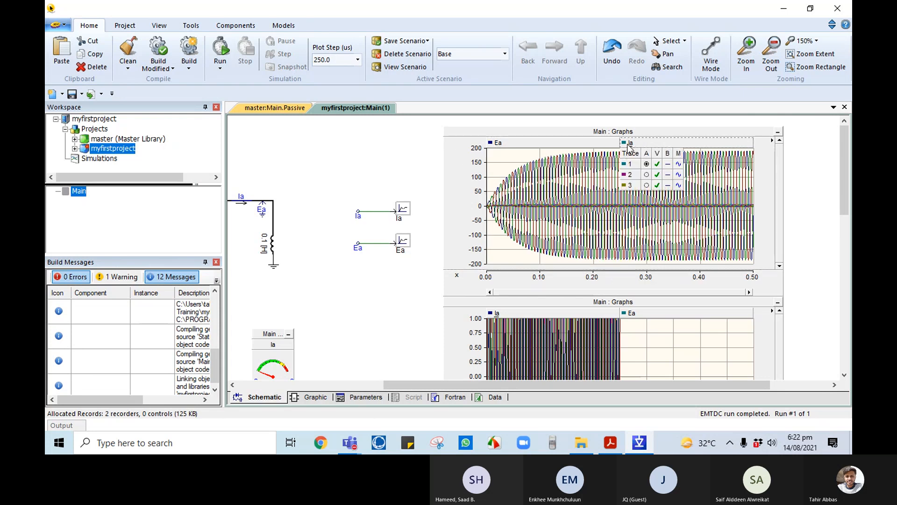
{"action": "key", "text": "Delete"}
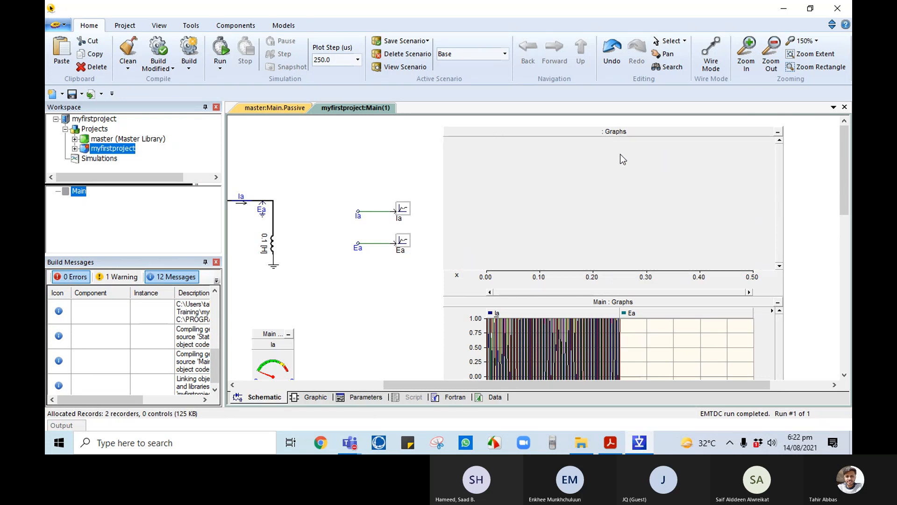
{"action": "left_click", "coordinate": [589, 319]}
{"action": "key", "text": "Delete"}
Step: Delete both empty graph frames from the schematic
{"action": "left_click", "coordinate": [401, 213]}
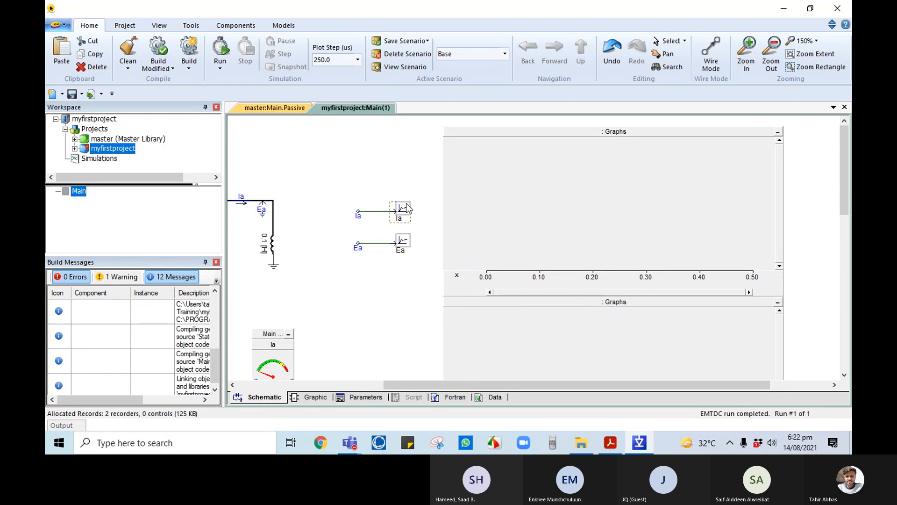
{"action": "left_click_drag", "start_coordinate": [401, 211], "coordinate": [510, 198]}
{"action": "left_click", "coordinate": [776, 134]}
{"action": "left_click", "coordinate": [613, 139]}
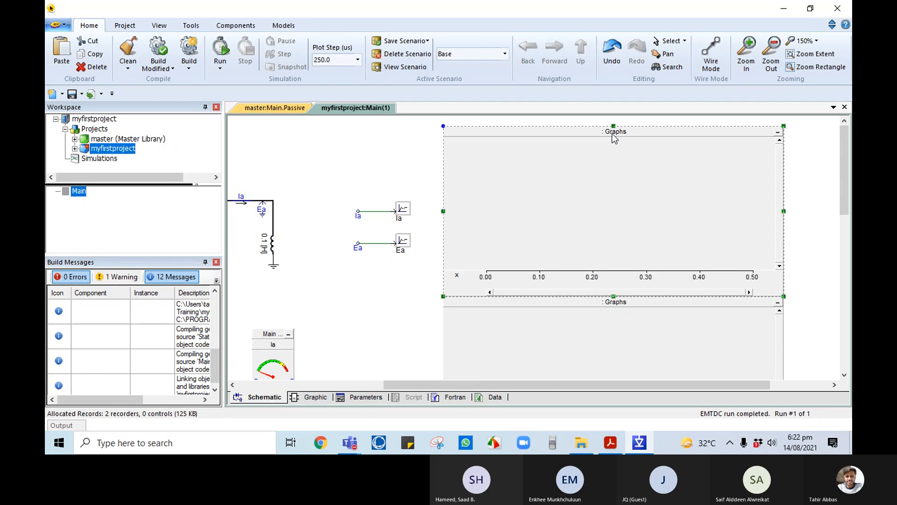
{"action": "key", "text": "Delete"}
{"action": "left_click", "coordinate": [723, 305]}
{"action": "key", "text": "Delete"}
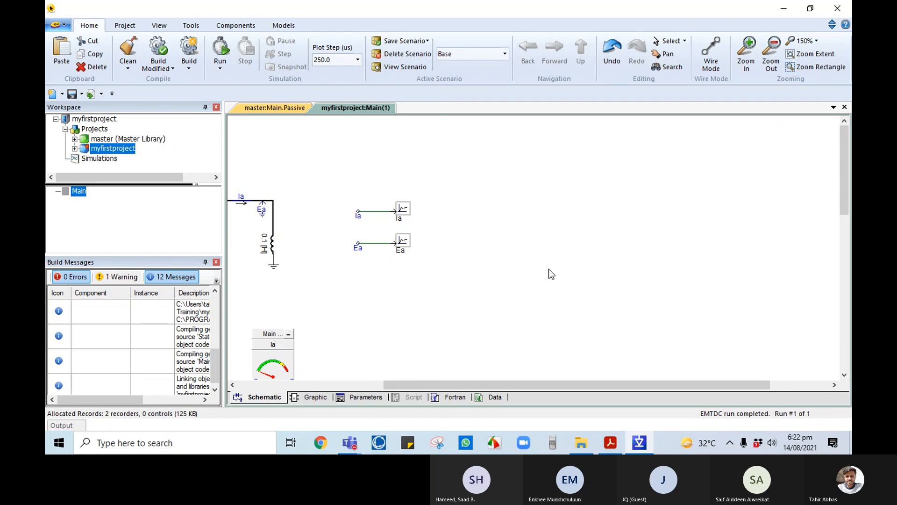
Step: Add an overlay graph with the Ia signal and place its frame to the right of the output channels
{"action": "right_click", "coordinate": [407, 213]}
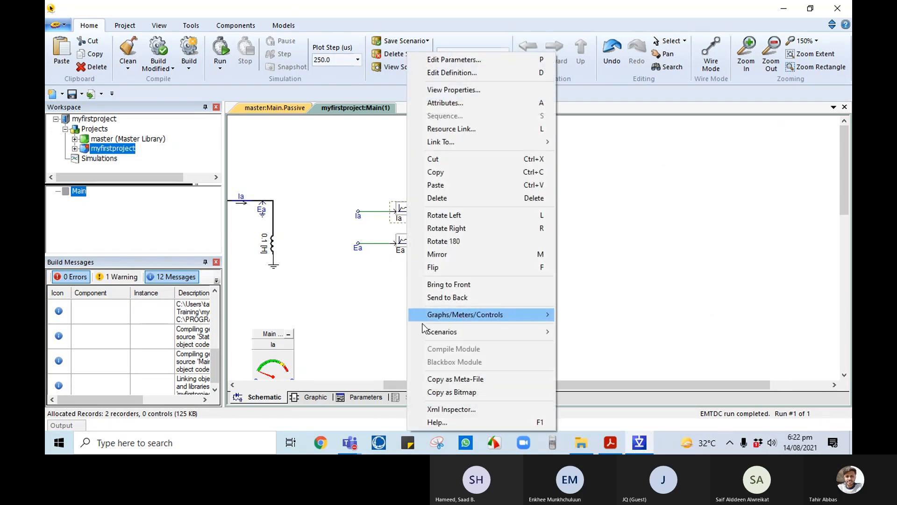
{"action": "mouse_move", "coordinate": [503, 317]}
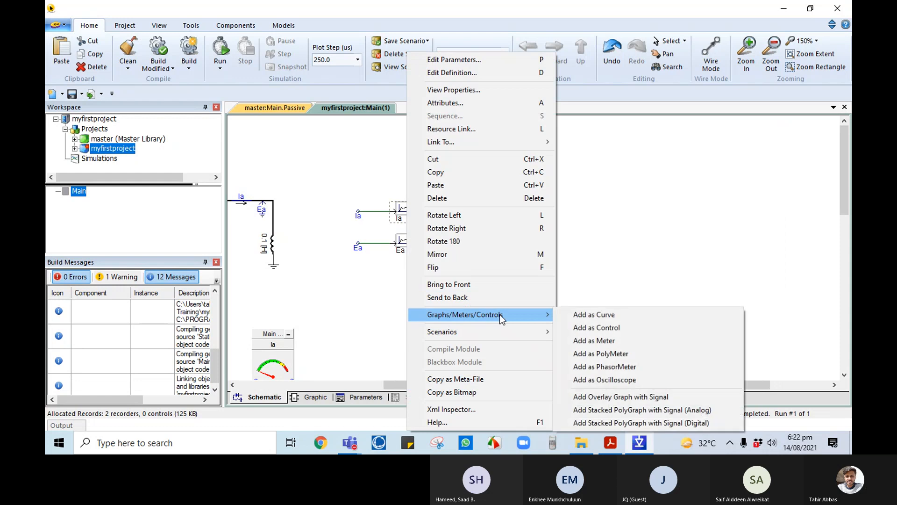
{"action": "left_click", "coordinate": [647, 397]}
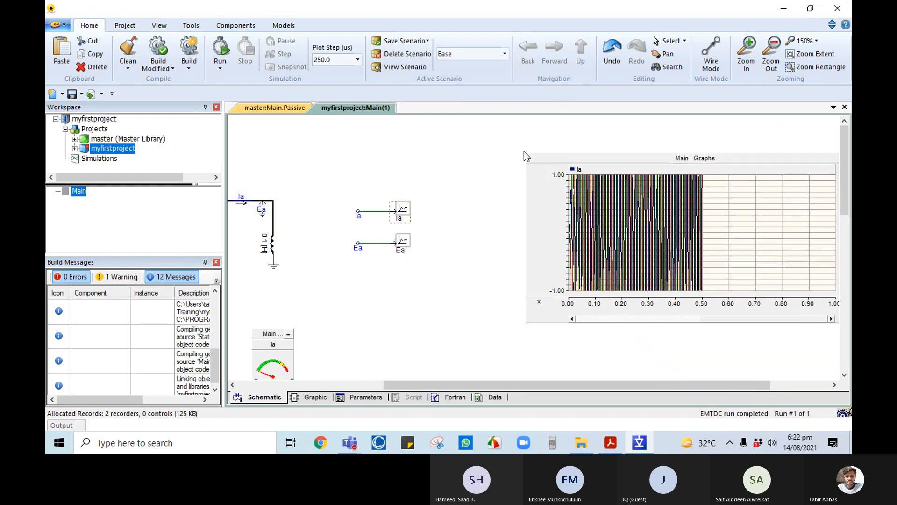
Step: Add an overlay graph with the Ea signal and align its frame directly beneath the Ia graph
{"action": "scroll", "coordinate": [399, 261], "scroll_direction": "down", "scroll_amount": 2}
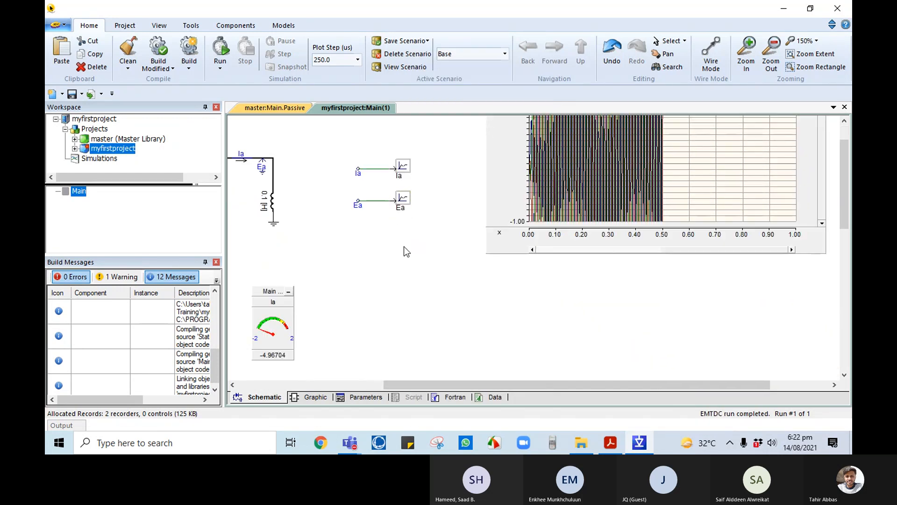
{"action": "left_click", "coordinate": [403, 200]}
{"action": "right_click", "coordinate": [403, 200]}
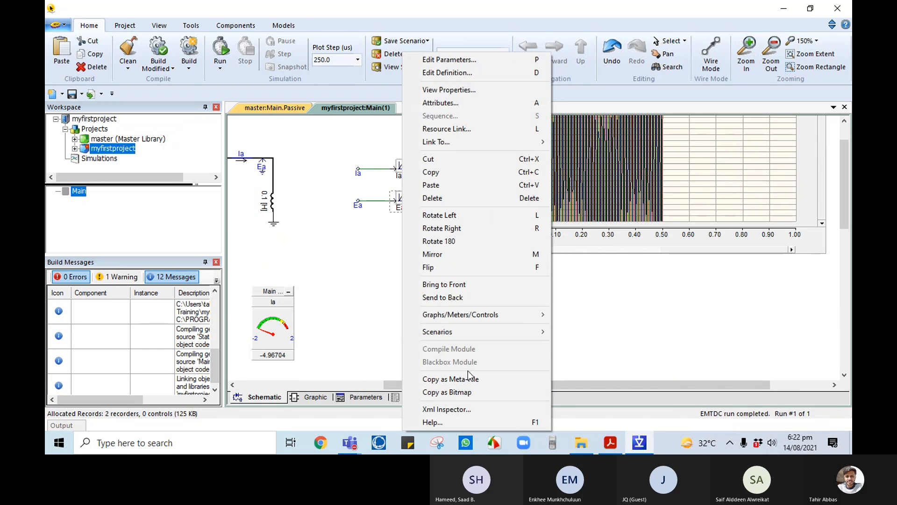
{"action": "mouse_move", "coordinate": [463, 319]}
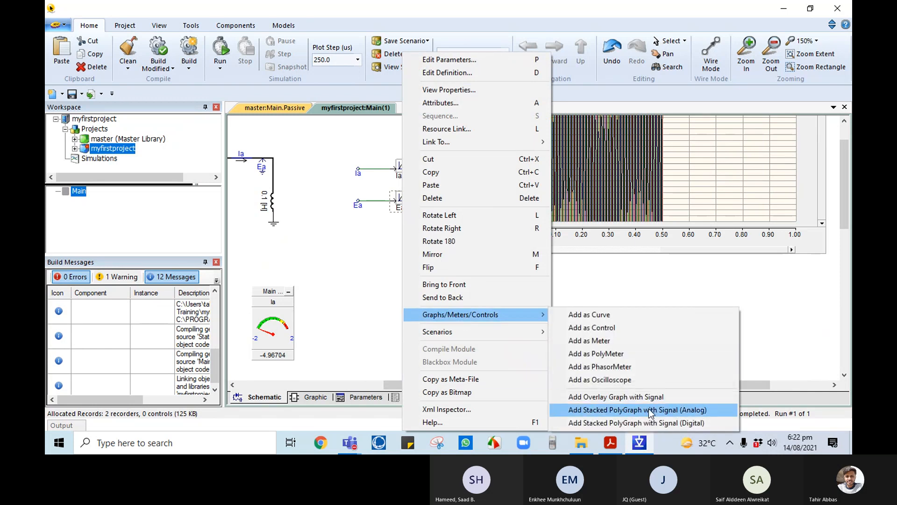
{"action": "left_click", "coordinate": [621, 396]}
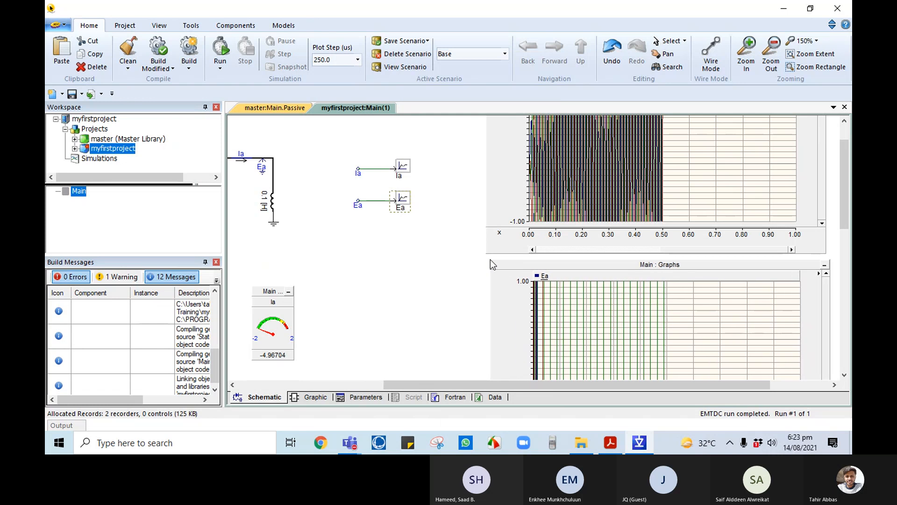
{"action": "left_click_drag", "start_coordinate": [490, 260], "coordinate": [486, 259]}
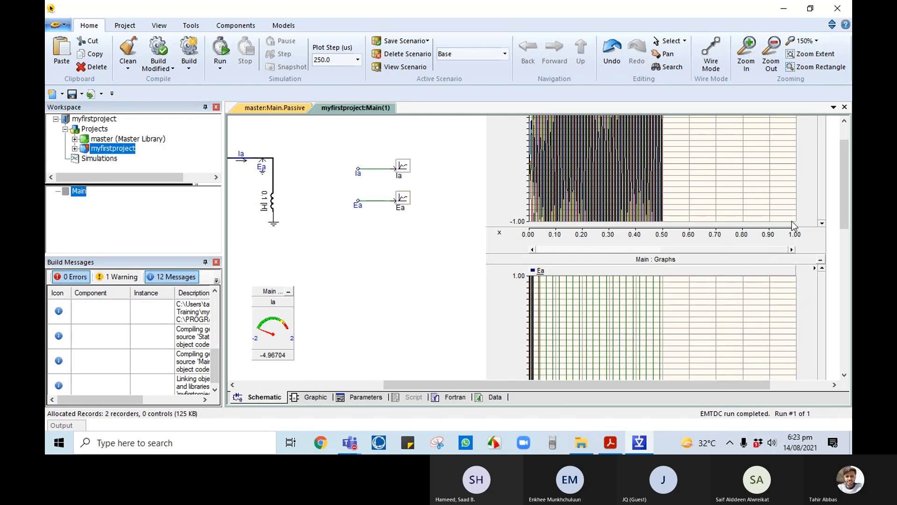
Step: Reset the Ia graph's axis extents to fit the full current waveforms
{"action": "scroll", "coordinate": [845, 177], "scroll_direction": "up", "scroll_amount": 3}
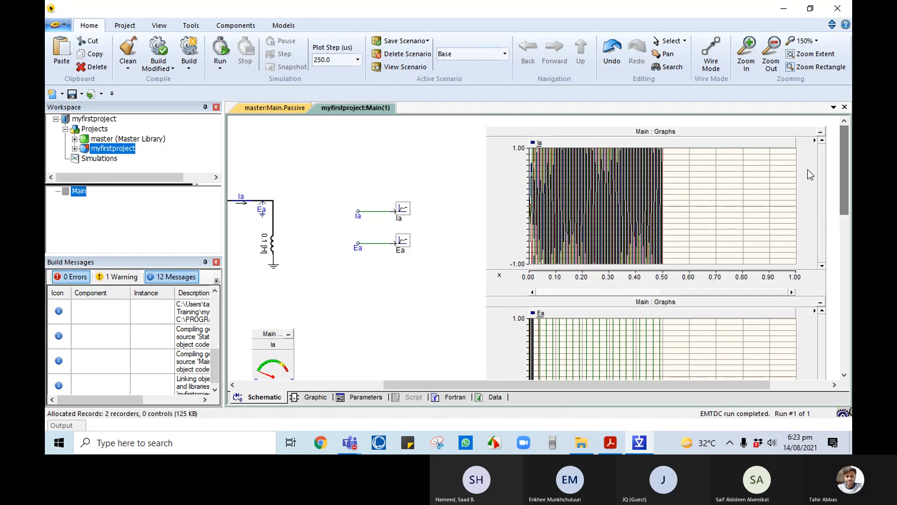
{"action": "left_click", "coordinate": [593, 224]}
{"action": "key", "text": "r"}
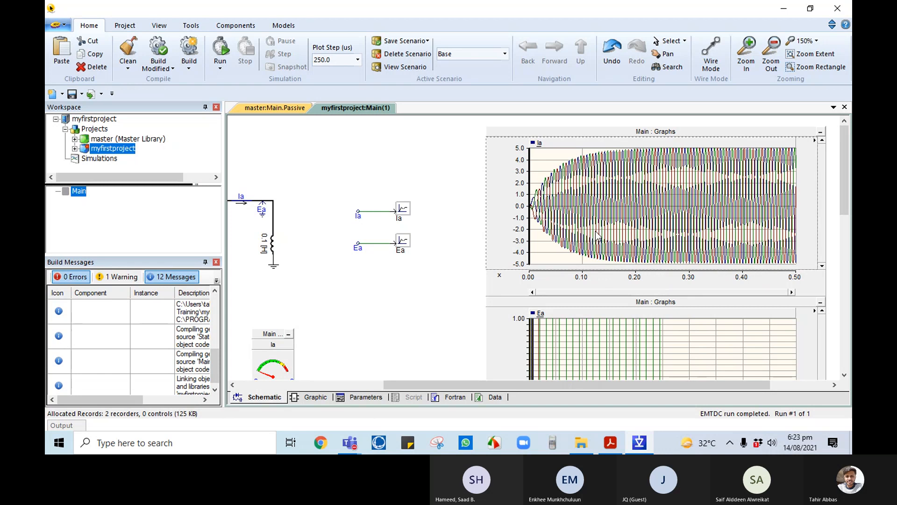
{"action": "mouse_move", "coordinate": [597, 235]}
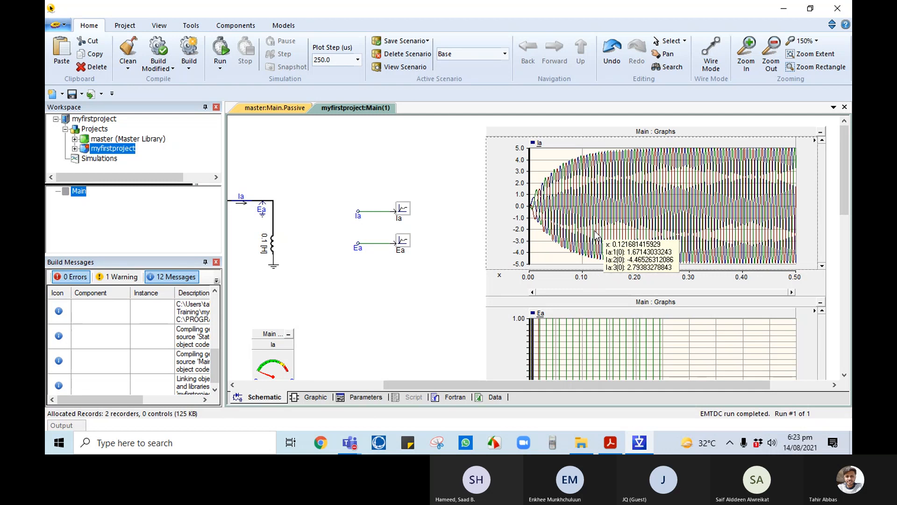
{"action": "double_click", "coordinate": [597, 236]}
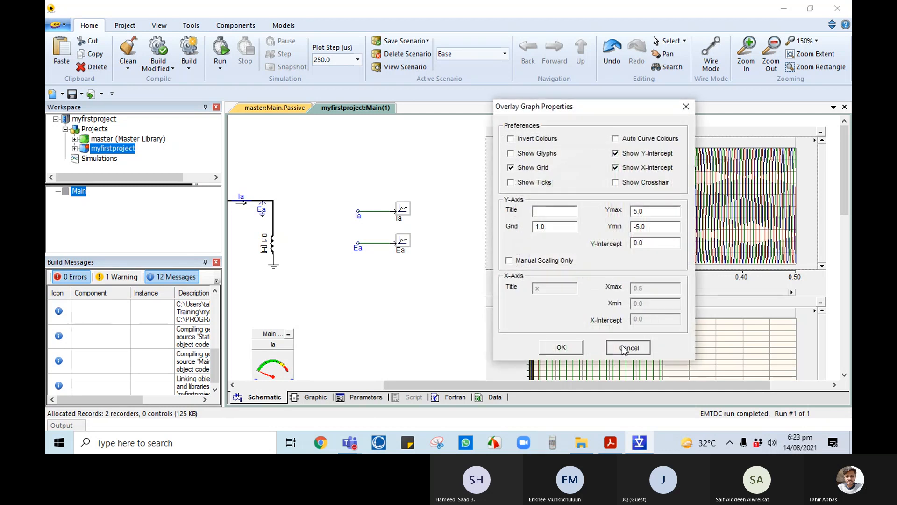
{"action": "left_click", "coordinate": [625, 343]}
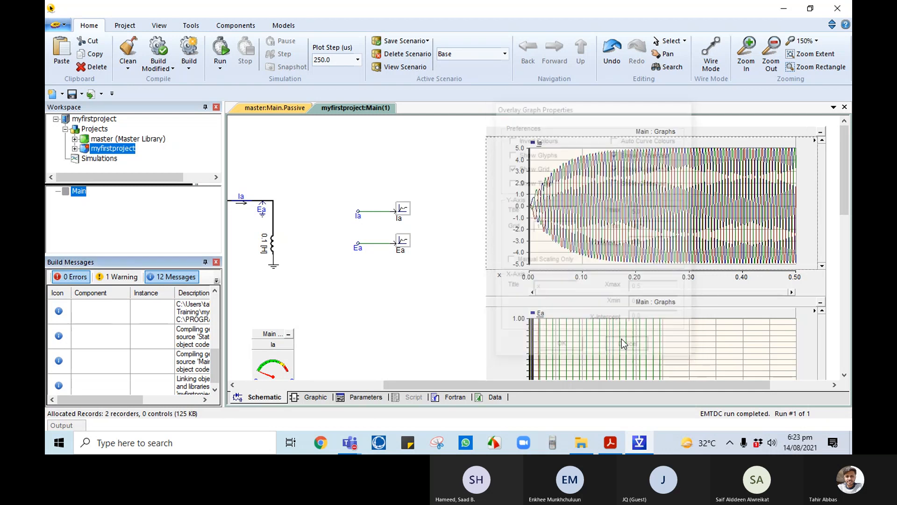
{"action": "left_click", "coordinate": [450, 255]}
{"action": "left_click", "coordinate": [612, 244]}
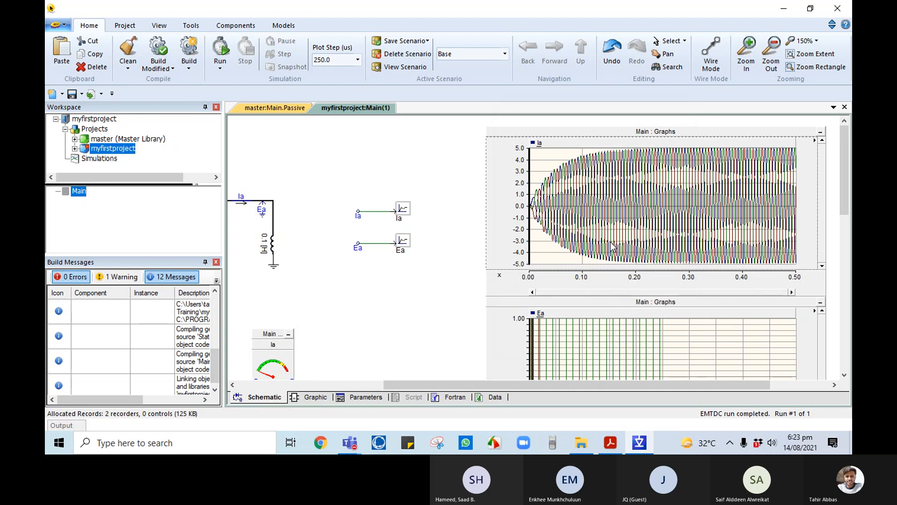
{"action": "left_click", "coordinate": [519, 272]}
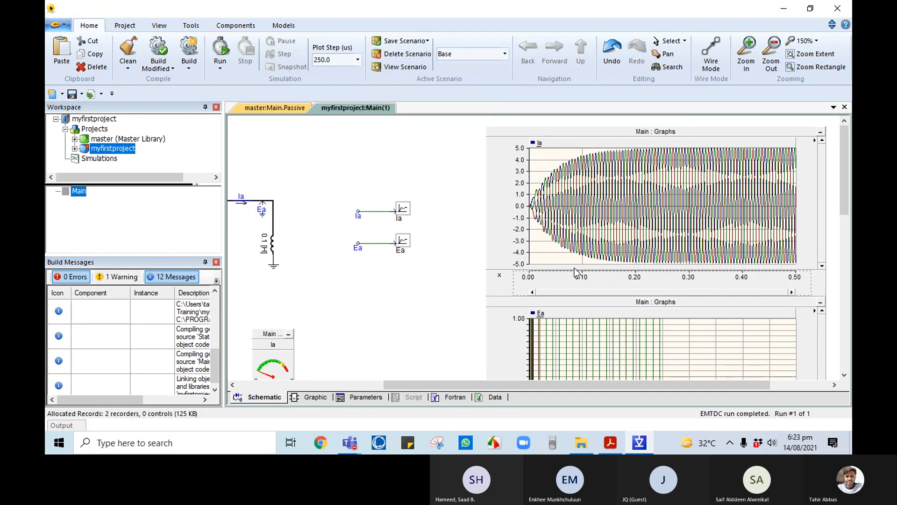
Step: Reset the Ea graph's axis extents to fit the full voltage waveforms
{"action": "scroll", "coordinate": [624, 286], "scroll_direction": "down", "scroll_amount": 1}
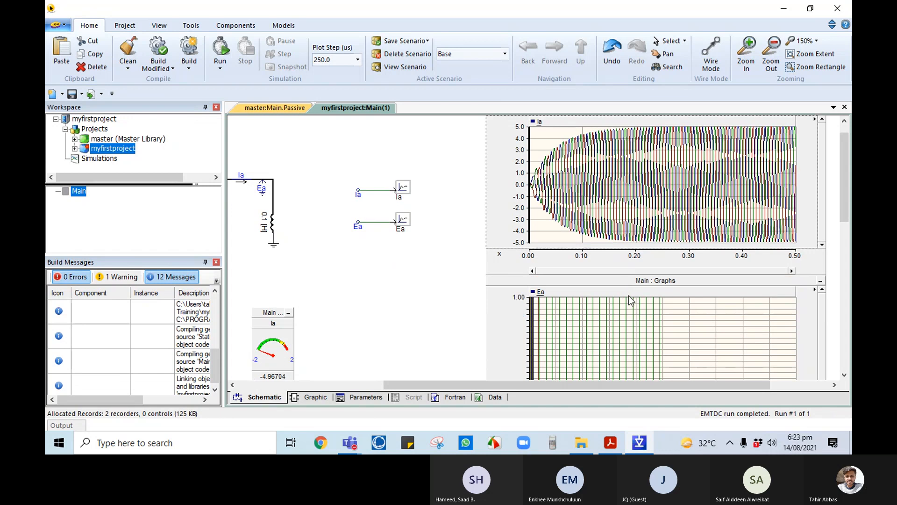
{"action": "scroll", "coordinate": [629, 296], "scroll_direction": "down", "scroll_amount": 1}
{"action": "scroll", "coordinate": [667, 229], "scroll_direction": "down", "scroll_amount": 4}
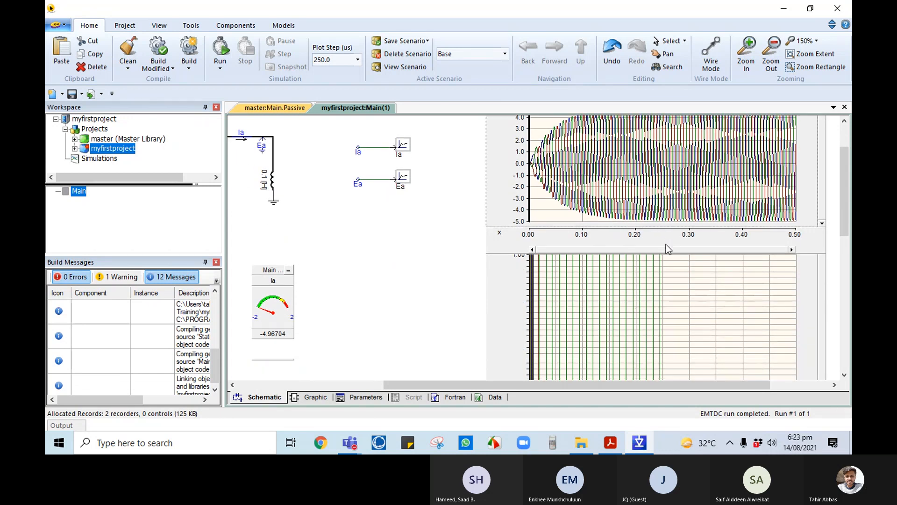
{"action": "left_click", "coordinate": [649, 260]}
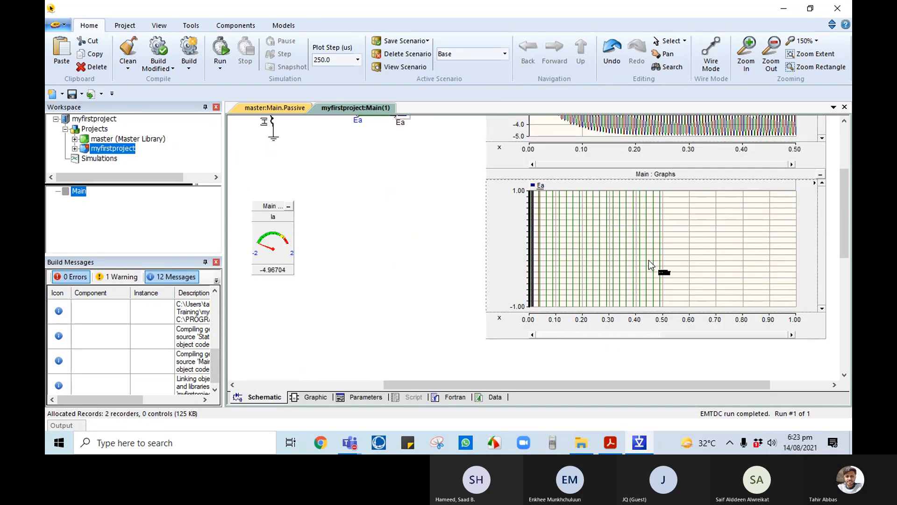
{"action": "mouse_move", "coordinate": [648, 260]}
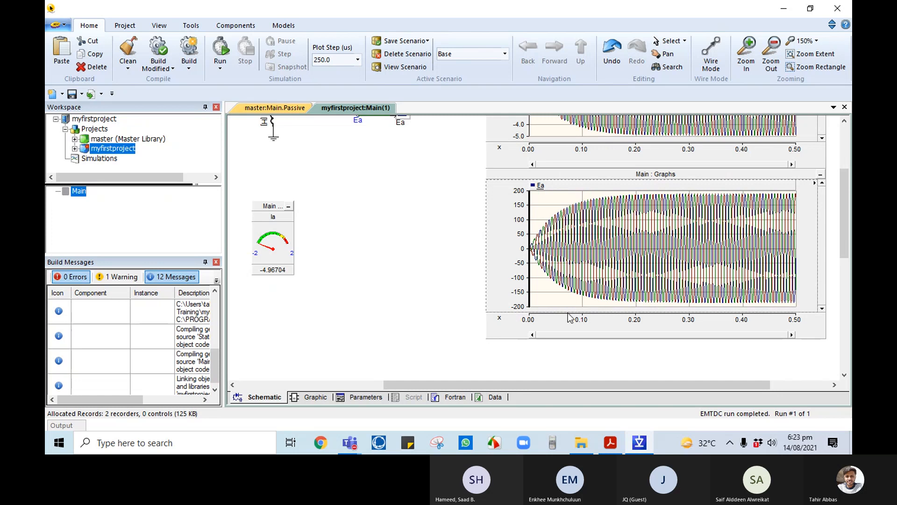
Step: Examine the Ia and Ea waveforms alongside the source circuit and the two meters
{"action": "scroll", "coordinate": [416, 296], "scroll_direction": "up", "scroll_amount": 6}
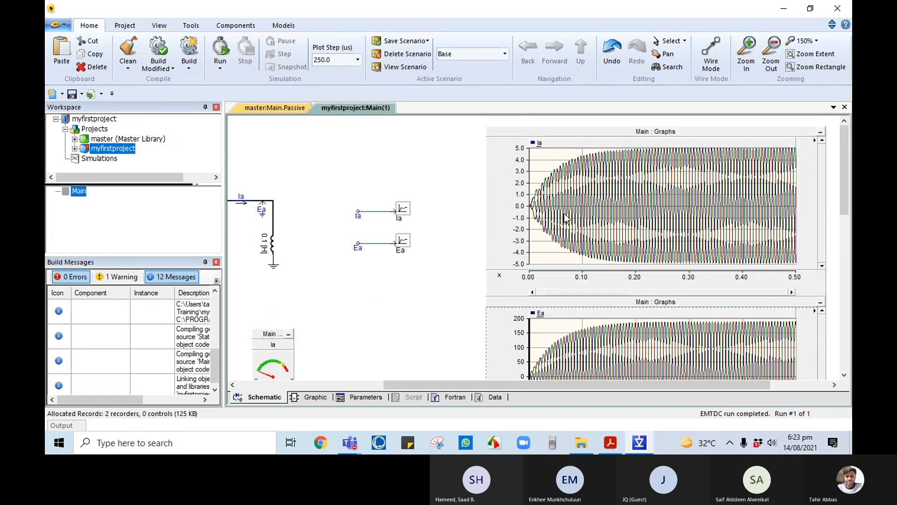
{"action": "mouse_move", "coordinate": [565, 218]}
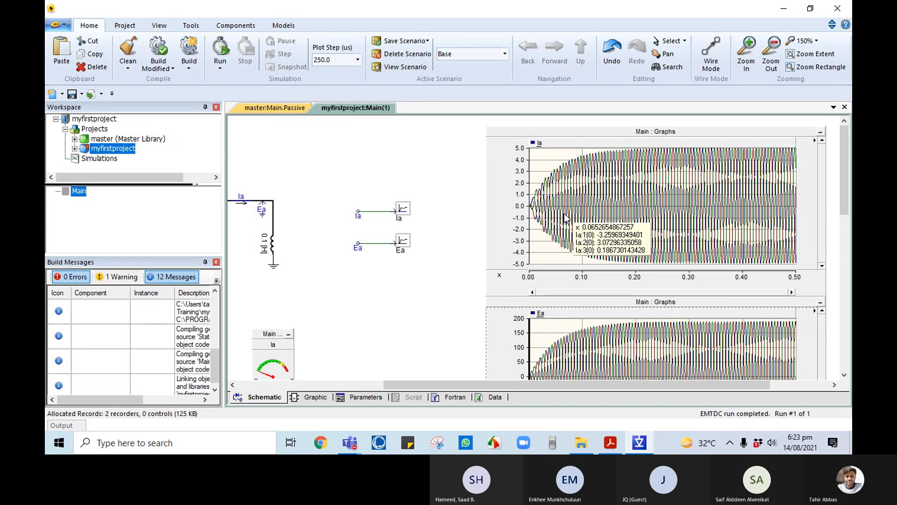
{"action": "left_click_drag", "start_coordinate": [422, 384], "coordinate": [278, 394]}
{"action": "scroll", "coordinate": [374, 283], "scroll_direction": "down", "scroll_amount": 4}
{"action": "scroll", "coordinate": [374, 282], "scroll_direction": "up", "scroll_amount": 4}
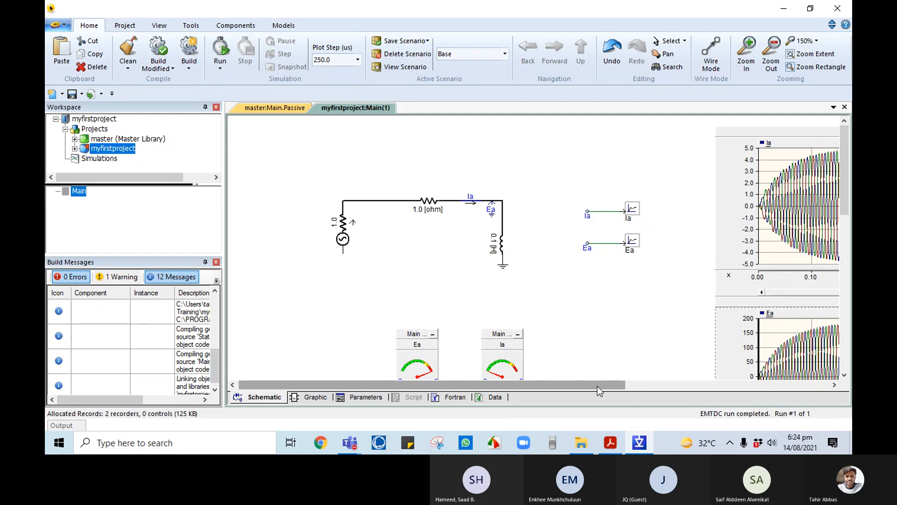
{"action": "left_click_drag", "start_coordinate": [597, 386], "coordinate": [551, 388]}
{"action": "scroll", "coordinate": [538, 374], "scroll_direction": "down", "scroll_amount": 3}
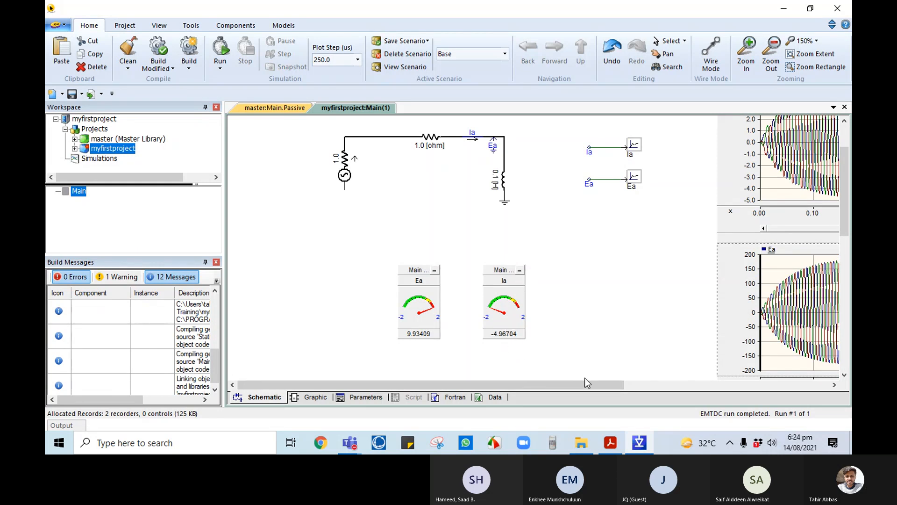
{"action": "left_click_drag", "start_coordinate": [585, 377], "coordinate": [729, 379]}
{"action": "left_click_drag", "start_coordinate": [847, 200], "coordinate": [849, 179]}
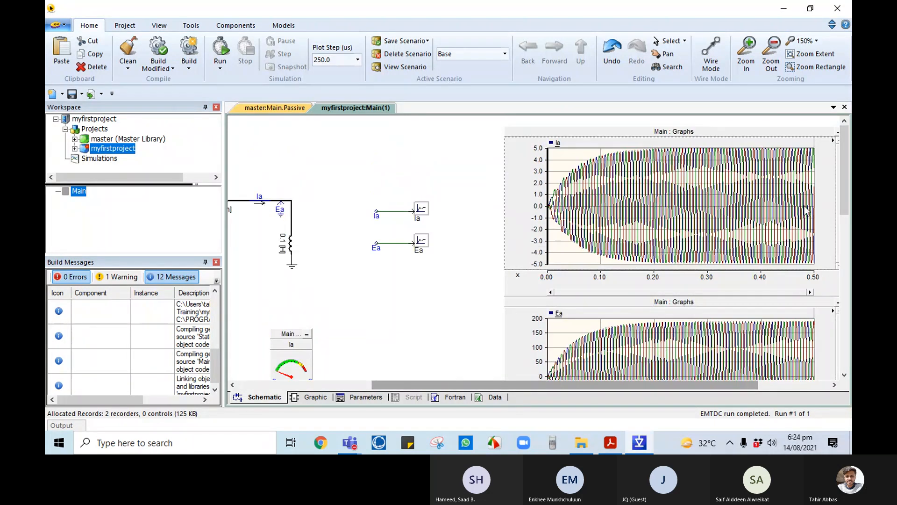
{"action": "left_click_drag", "start_coordinate": [678, 377], "coordinate": [746, 381]}
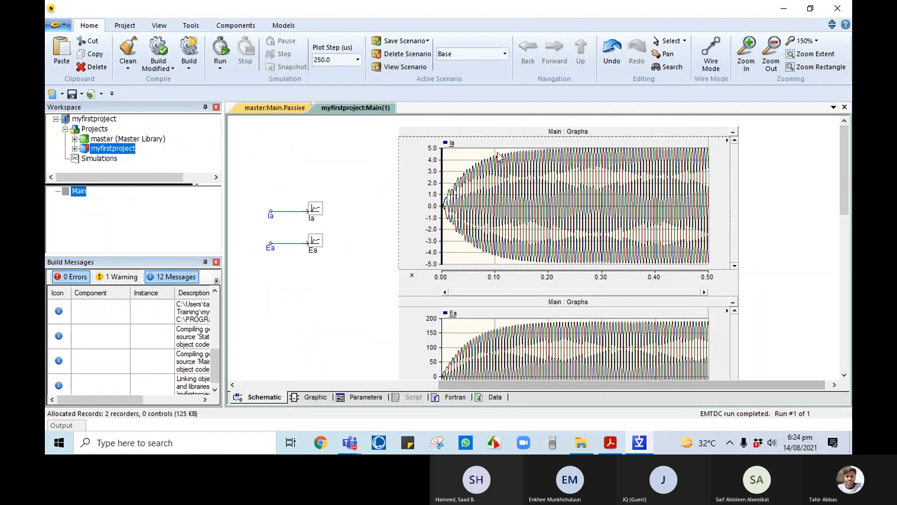
{"action": "left_click", "coordinate": [451, 142]}
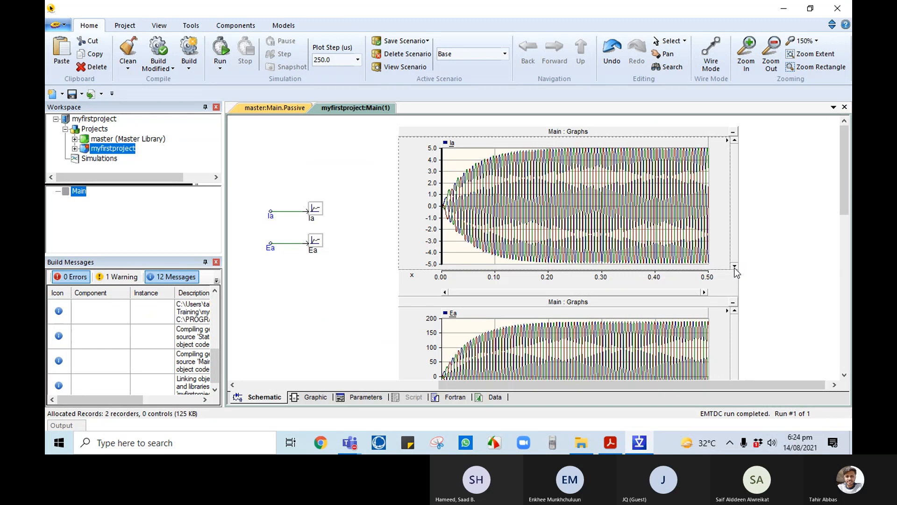
Step: Review the horizontal axis properties and the overlay graph properties of the Ia graph without changing any setting
{"action": "double_click", "coordinate": [603, 277]}
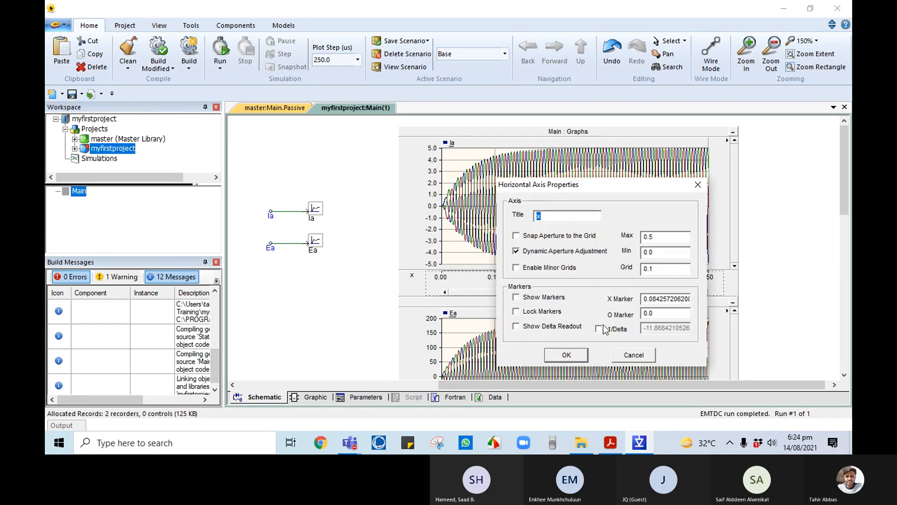
{"action": "left_click", "coordinate": [568, 355]}
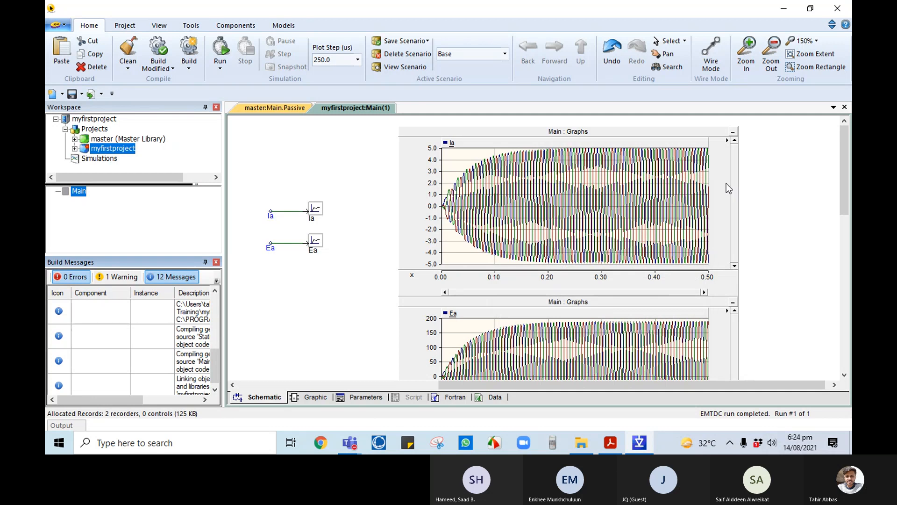
{"action": "double_click", "coordinate": [439, 202]}
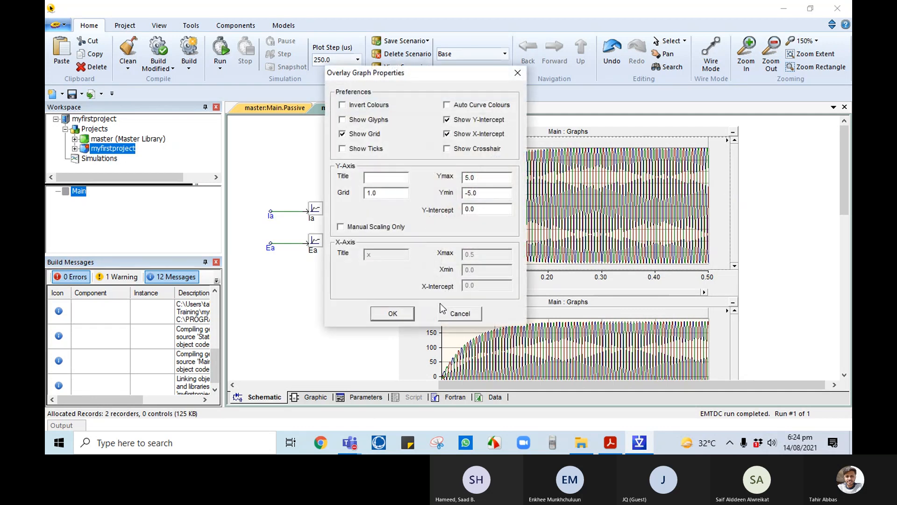
{"action": "left_click", "coordinate": [457, 313]}
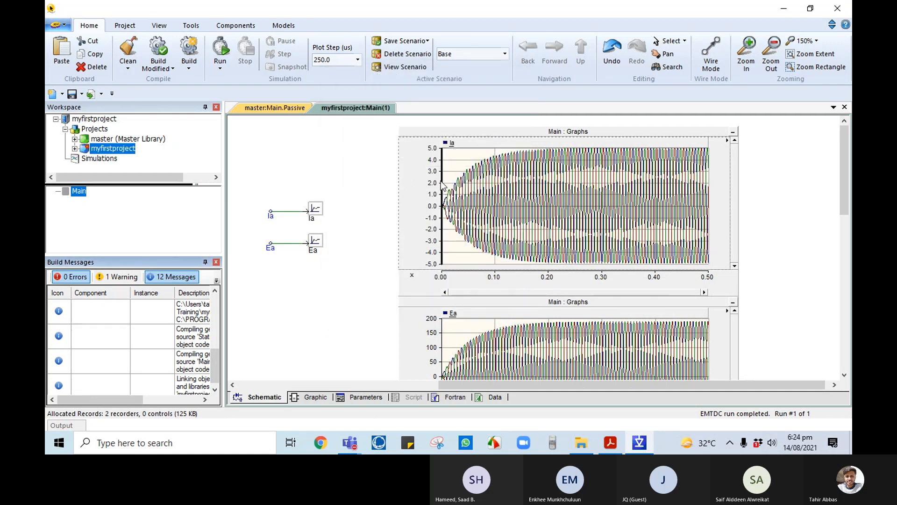
{"action": "right_click", "coordinate": [625, 183]}
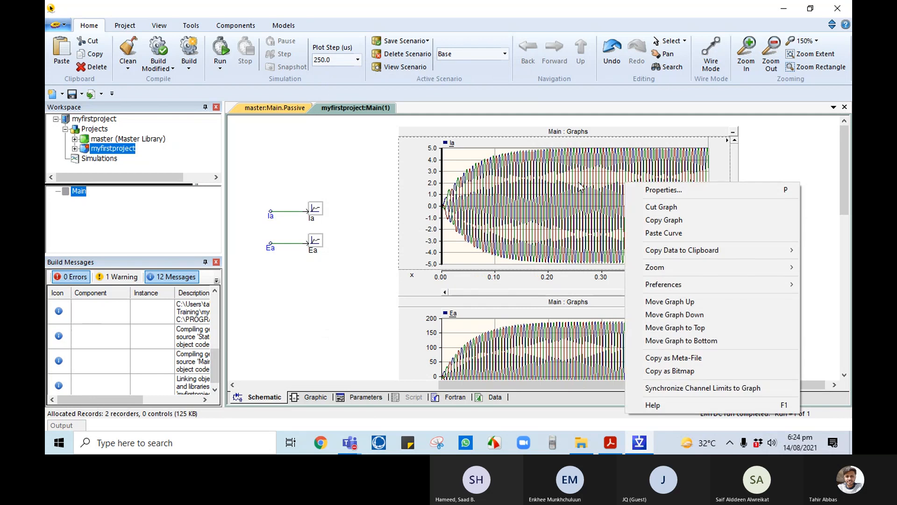
Step: Inspect the Ia waveforms over progressively narrower time ranges near 0.1747 s, and return the graph to its full time extent
{"action": "left_click_drag", "start_coordinate": [496, 187], "coordinate": [602, 241]}
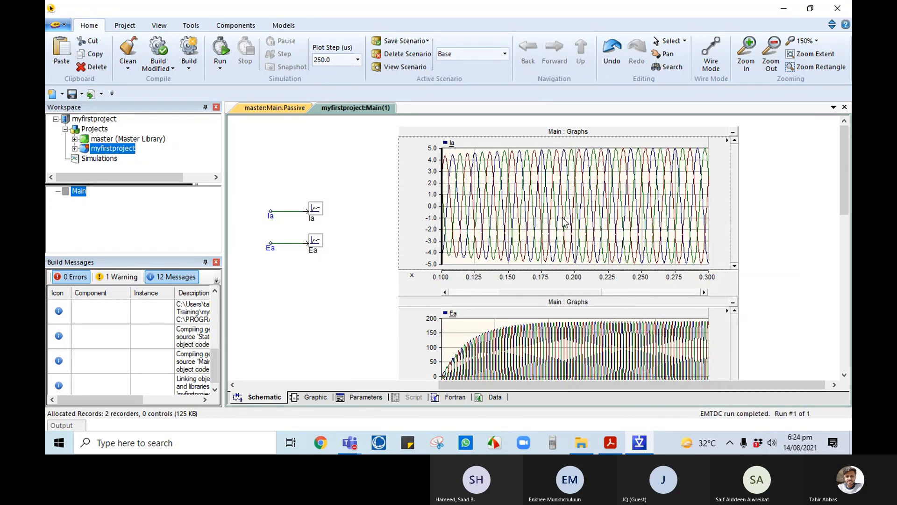
{"action": "left_click_drag", "start_coordinate": [499, 183], "coordinate": [536, 204]}
{"action": "left_click_drag", "start_coordinate": [608, 244], "coordinate": [609, 245]}
{"action": "left_click_drag", "start_coordinate": [511, 177], "coordinate": [627, 231]}
{"action": "left_click_drag", "start_coordinate": [495, 182], "coordinate": [601, 249]}
{"action": "left_click_drag", "start_coordinate": [499, 187], "coordinate": [631, 234]}
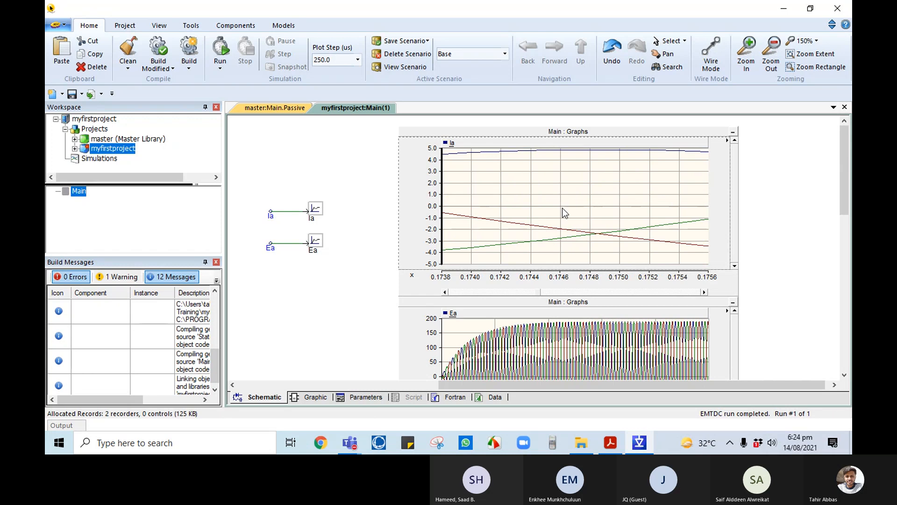
{"action": "left_click_drag", "start_coordinate": [558, 193], "coordinate": [588, 258]}
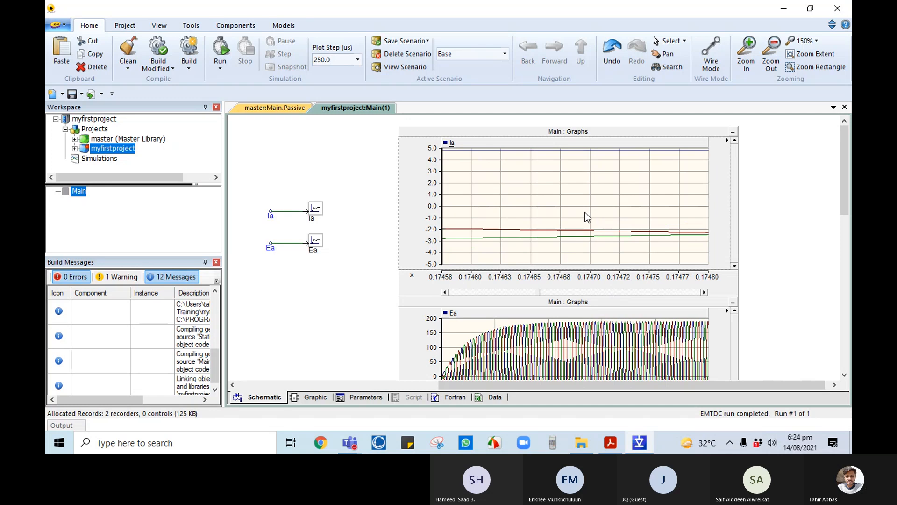
{"action": "key", "text": "x"}
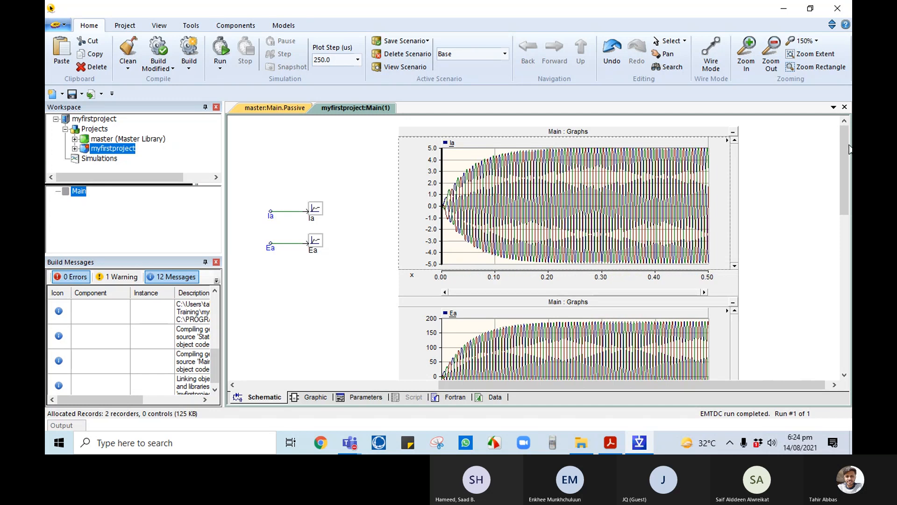
Step: Zoom the Ea graph in to the time range from about 0.144 to 0.158 s
{"action": "left_click_drag", "start_coordinate": [843, 176], "coordinate": [842, 240]}
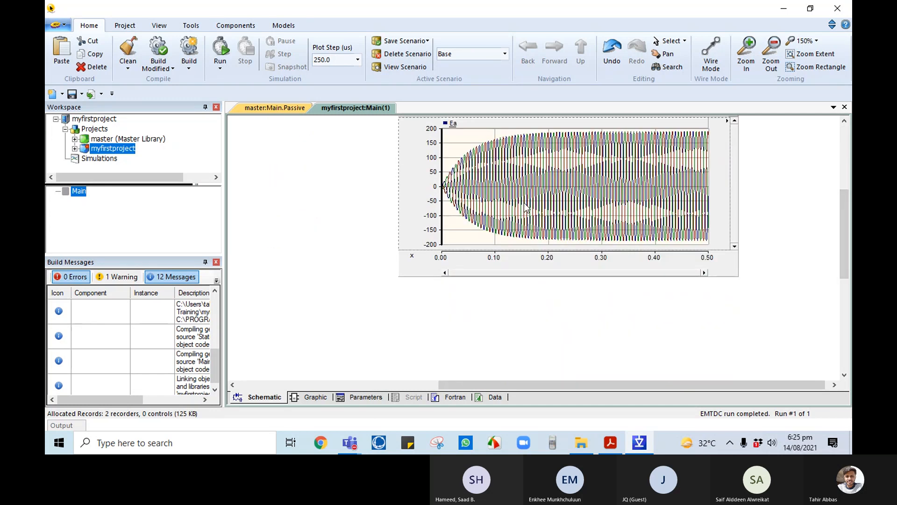
{"action": "left_click_drag", "start_coordinate": [502, 204], "coordinate": [566, 210]}
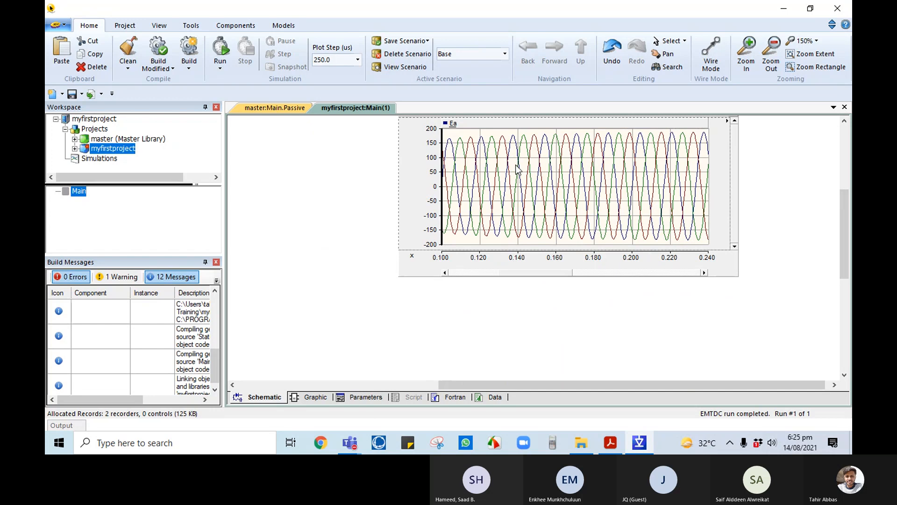
{"action": "left_click_drag", "start_coordinate": [513, 162], "coordinate": [585, 220]}
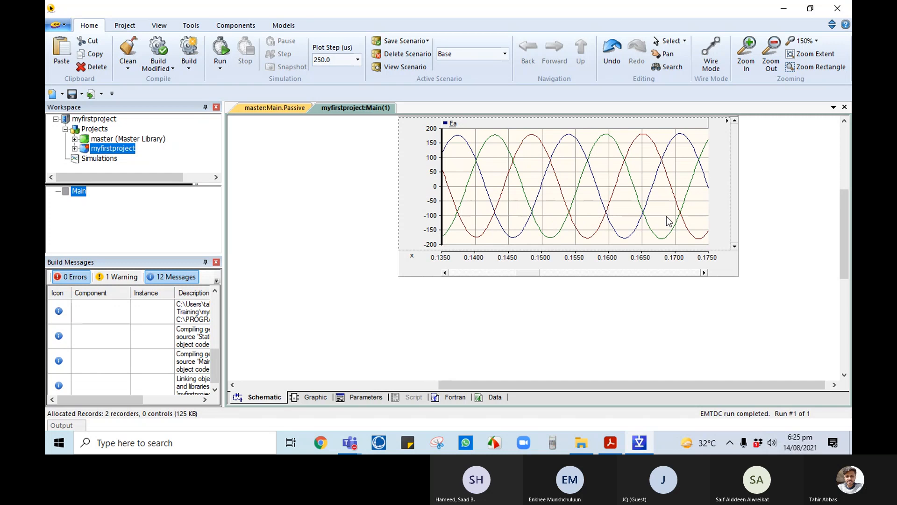
{"action": "left_click_drag", "start_coordinate": [512, 187], "coordinate": [591, 230]}
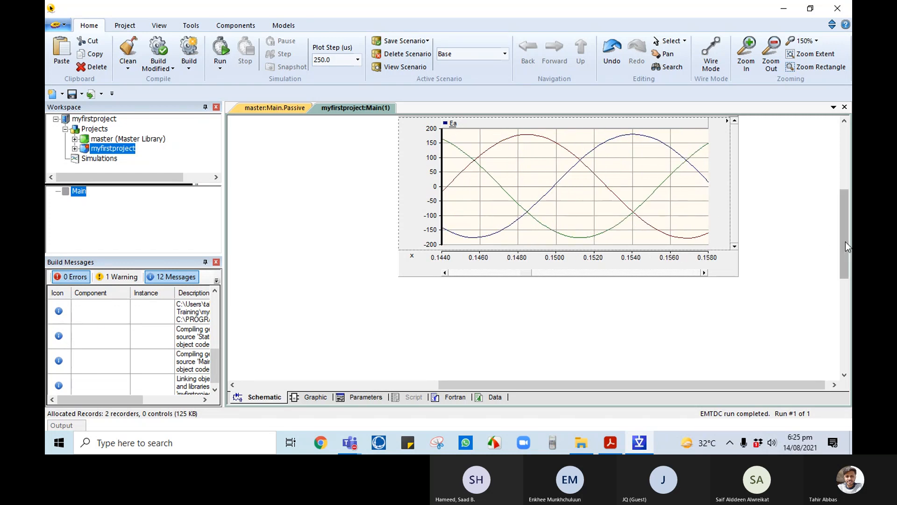
Step: Zoom the Ia graph in to about 0.165 to 0.205 s and review its overlay graph properties
{"action": "left_click_drag", "start_coordinate": [845, 242], "coordinate": [844, 180]}
{"action": "left_click_drag", "start_coordinate": [520, 197], "coordinate": [575, 249]}
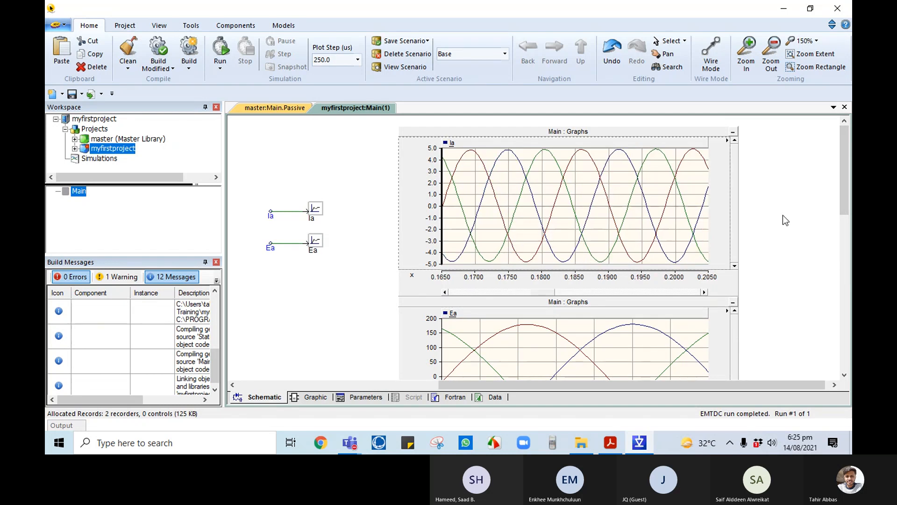
{"action": "right_click", "coordinate": [725, 253]}
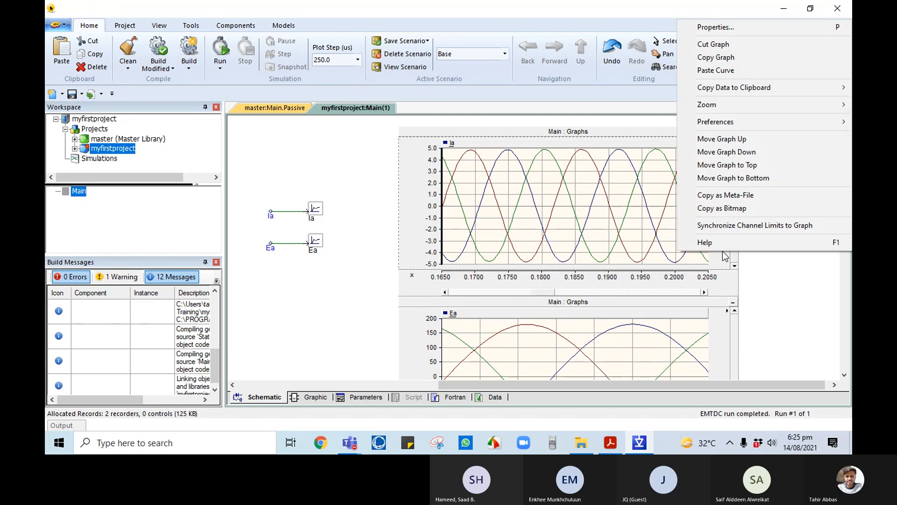
{"action": "left_click", "coordinate": [729, 27]}
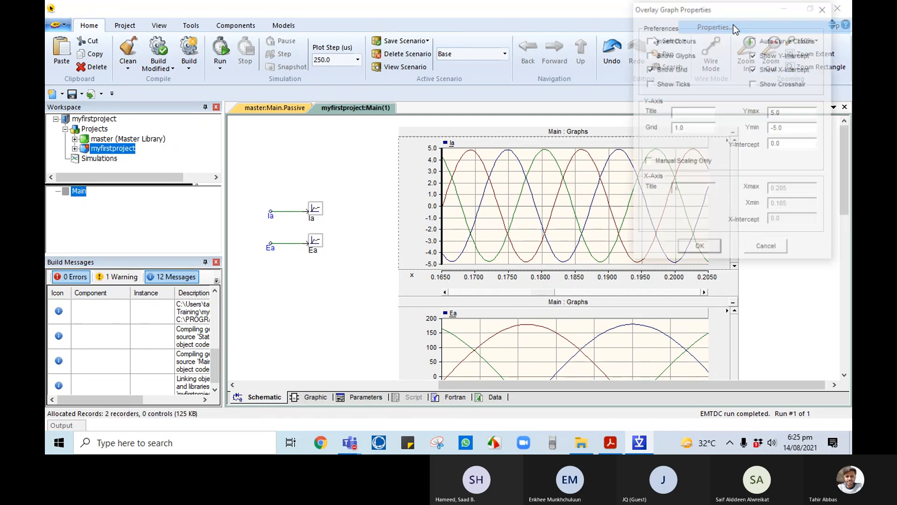
{"action": "left_click", "coordinate": [762, 248]}
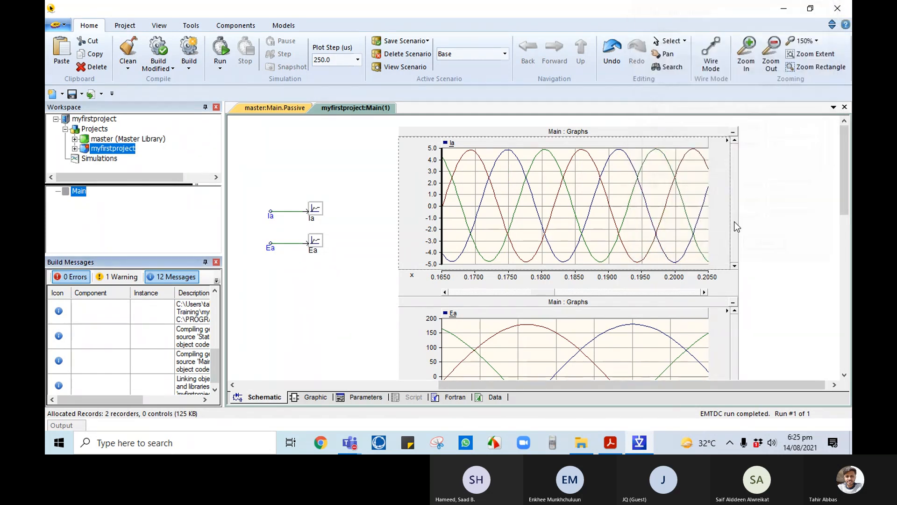
Step: Minimize and restore the Ia graph frame, and fit its time axis to the full simulation extent
{"action": "left_click", "coordinate": [733, 132]}
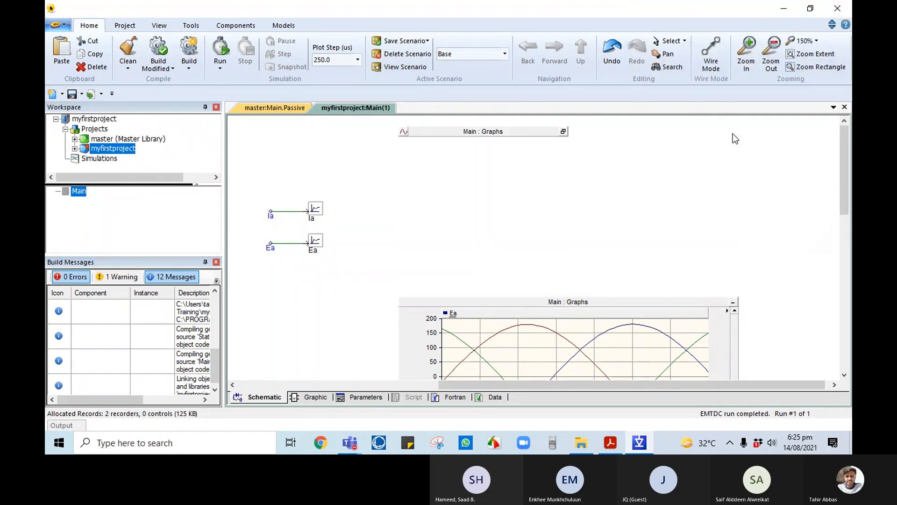
{"action": "left_click", "coordinate": [563, 131]}
{"action": "mouse_move", "coordinate": [727, 144]}
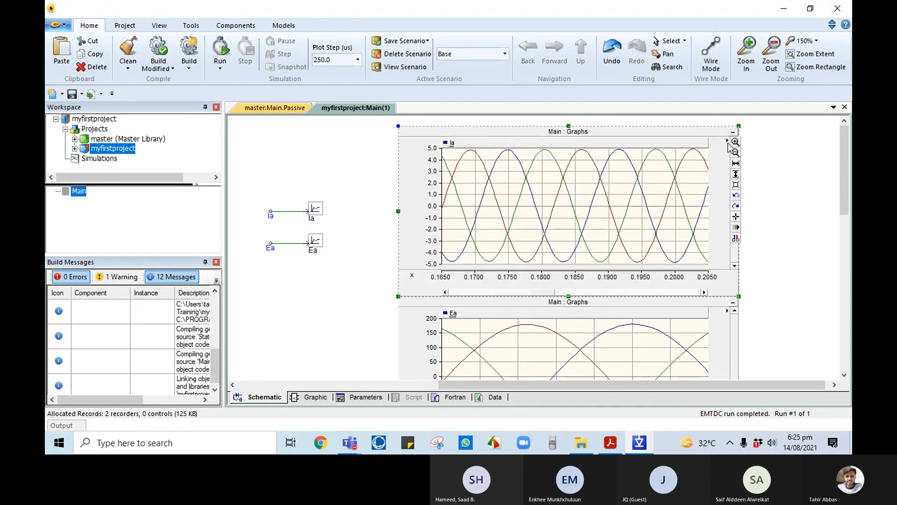
{"action": "left_click", "coordinate": [736, 174]}
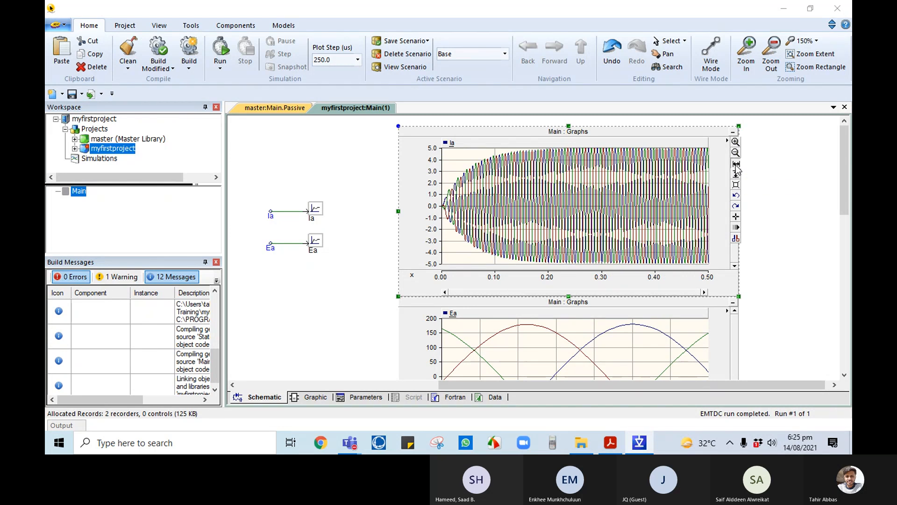
{"action": "left_click", "coordinate": [730, 178]}
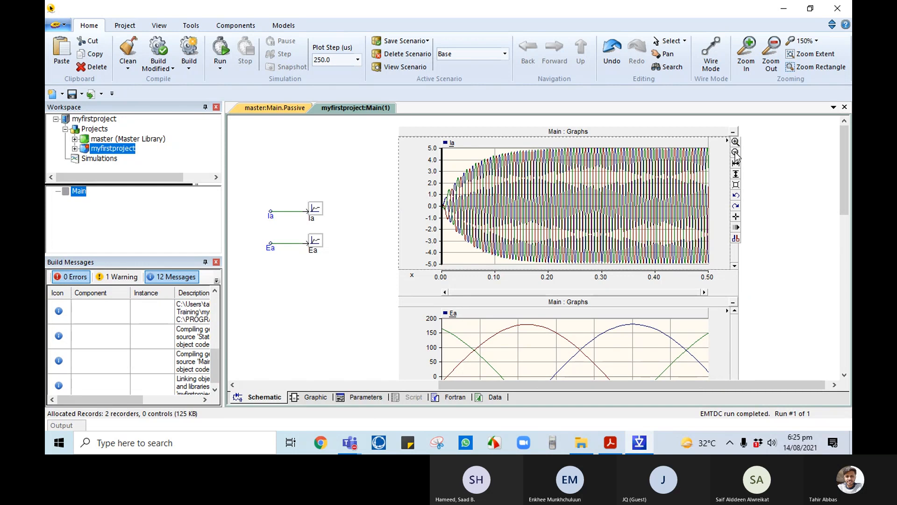
Step: Try zooming the Ia graph out and back in repeatedly, and reset all of its extents
{"action": "left_click", "coordinate": [736, 153]}
{"action": "left_click", "coordinate": [736, 153]}
{"action": "left_click", "coordinate": [735, 152]}
{"action": "left_click", "coordinate": [736, 153]}
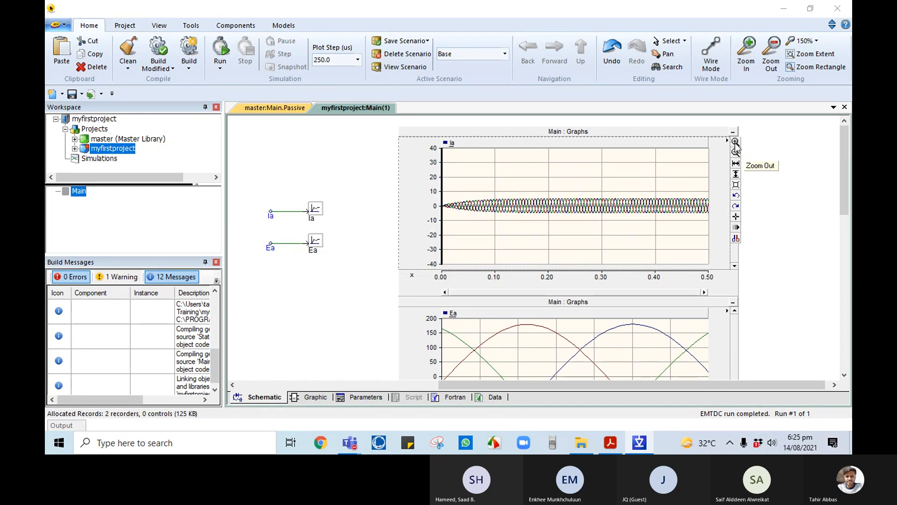
{"action": "left_click", "coordinate": [735, 141]}
{"action": "left_click", "coordinate": [736, 141]}
{"action": "left_click", "coordinate": [736, 141]}
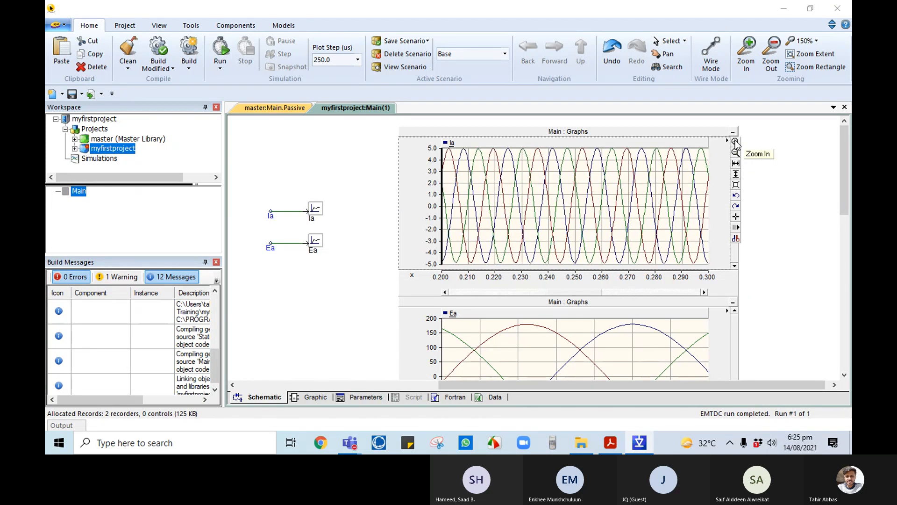
{"action": "left_click", "coordinate": [736, 185]}
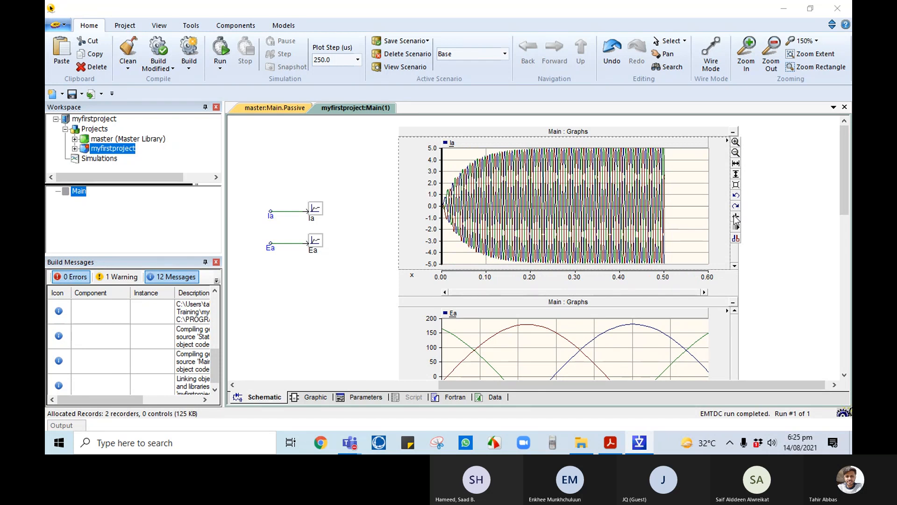
Step: Show the markers on the Ia graph and zoom in to about 0.2557 to 0.2563 s
{"action": "left_click", "coordinate": [738, 240]}
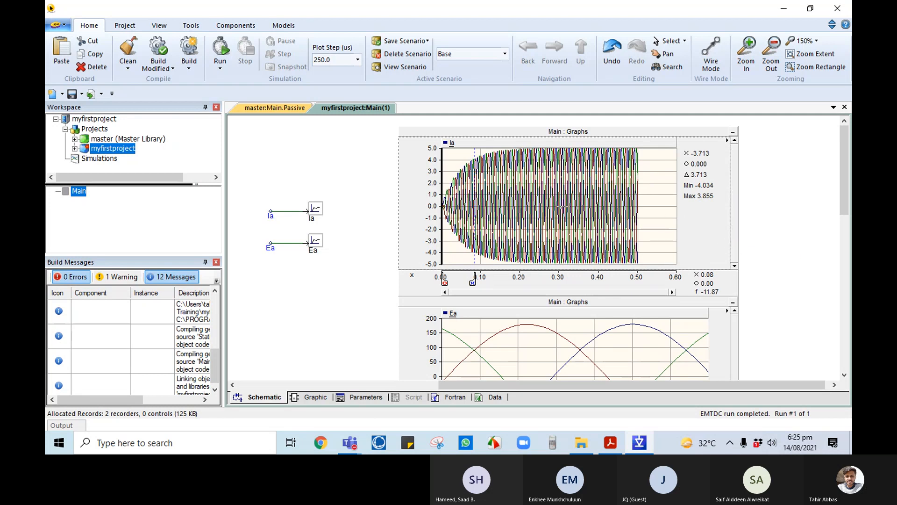
{"action": "left_click_drag", "start_coordinate": [515, 180], "coordinate": [587, 230]}
{"action": "left_click_drag", "start_coordinate": [518, 182], "coordinate": [591, 213]}
{"action": "left_click_drag", "start_coordinate": [538, 190], "coordinate": [613, 203]}
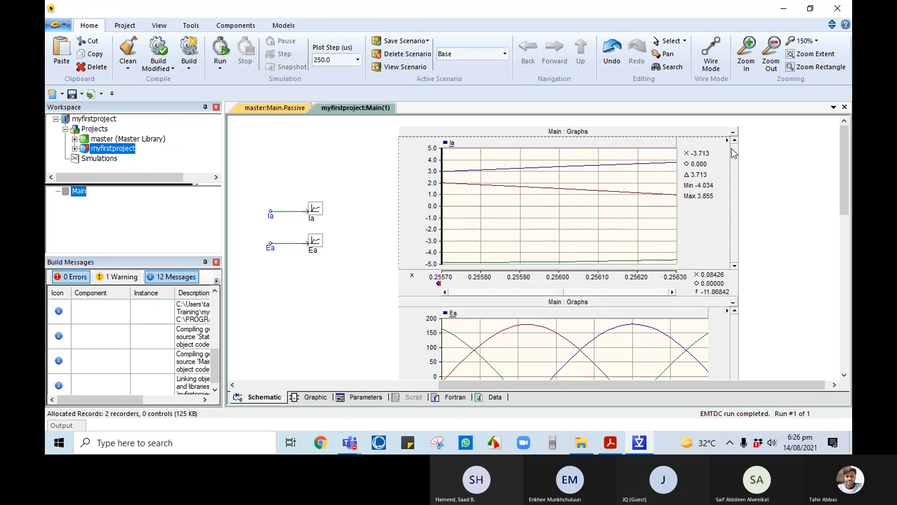
{"action": "left_click", "coordinate": [570, 215]}
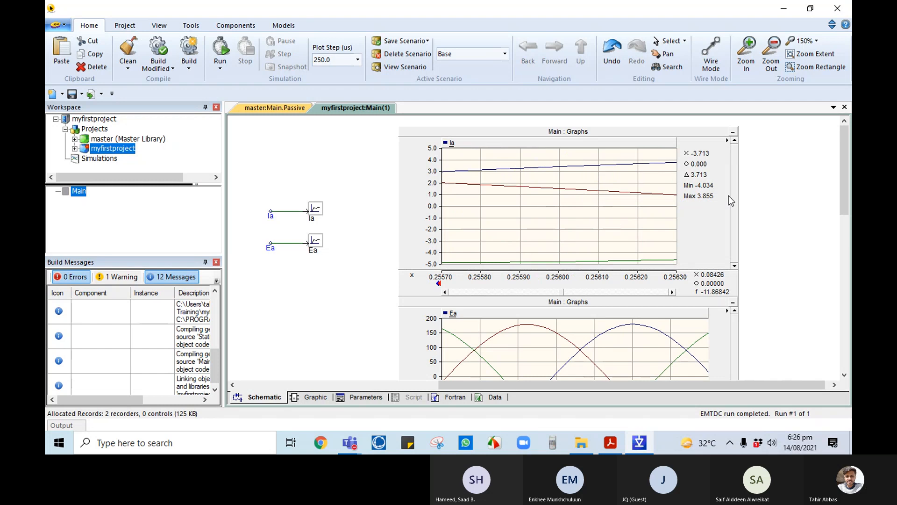
Step: Reset the Ia graph's time axis to its full extent, and minimize and restore the graph frame
{"action": "left_click", "coordinate": [729, 142]}
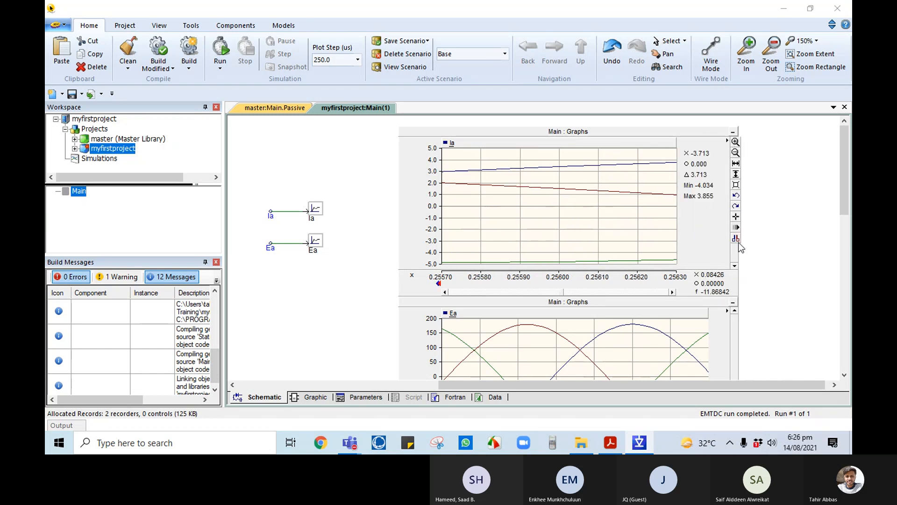
{"action": "left_click", "coordinate": [717, 236]}
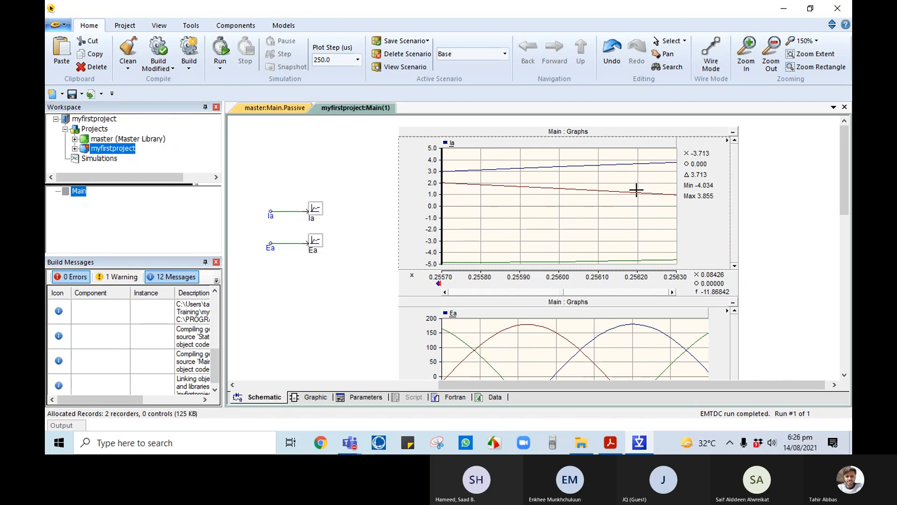
{"action": "key", "text": "x"}
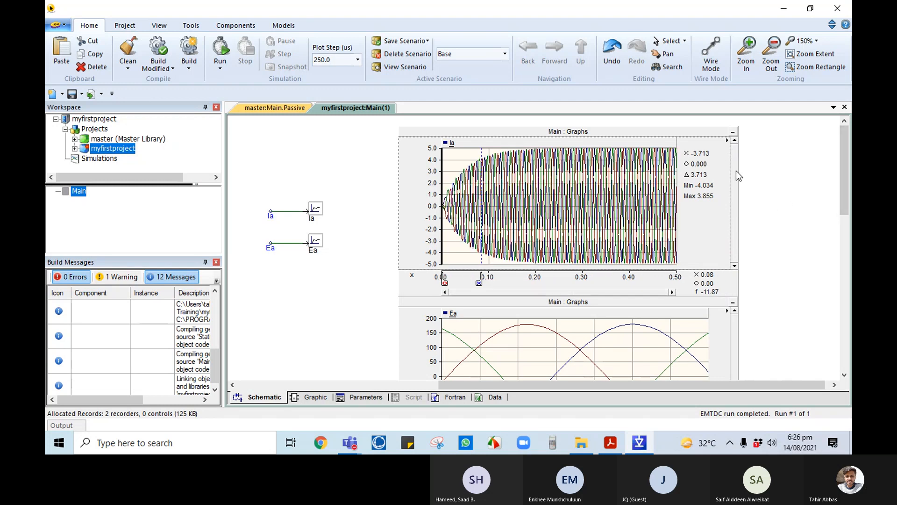
{"action": "left_click", "coordinate": [733, 132]}
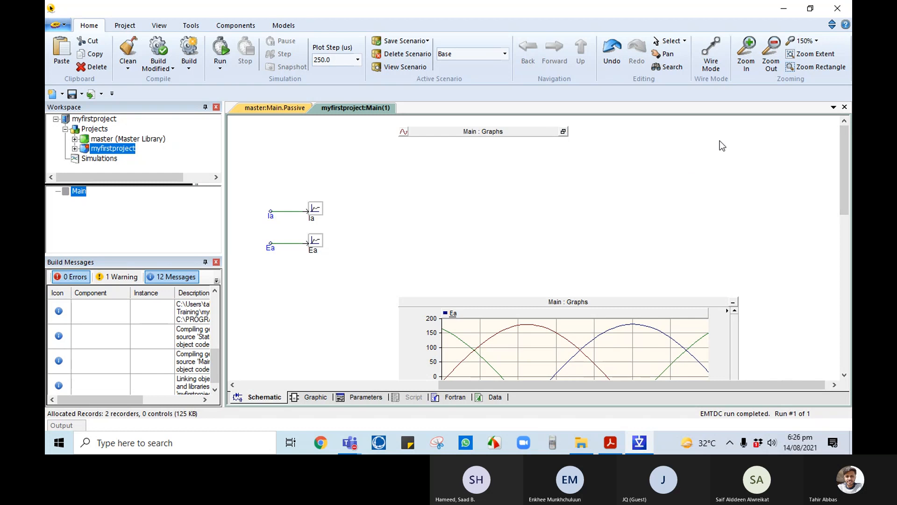
{"action": "left_click", "coordinate": [564, 131]}
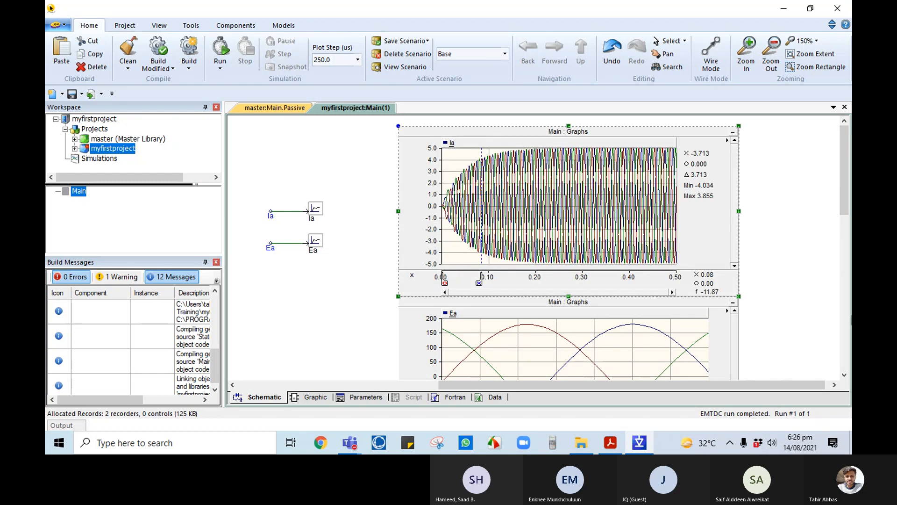
Step: Place a sticky note above the circuit's source and open its properties
{"action": "left_click_drag", "start_coordinate": [469, 387], "coordinate": [288, 385]}
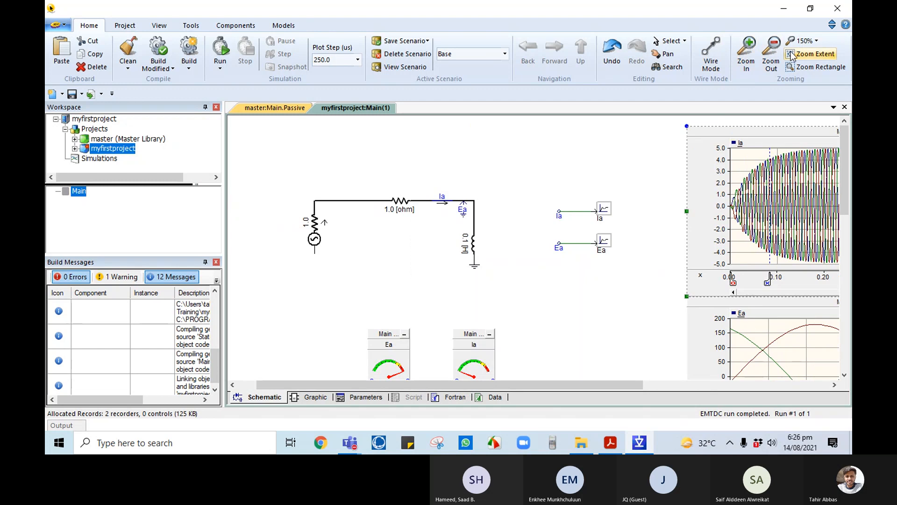
{"action": "left_click", "coordinate": [236, 26]}
{"action": "left_click", "coordinate": [764, 54]}
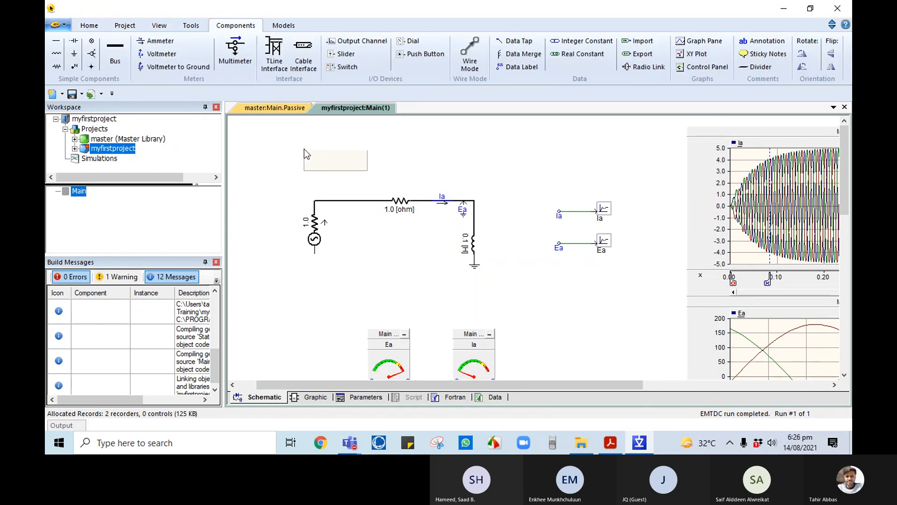
{"action": "left_click", "coordinate": [331, 156]}
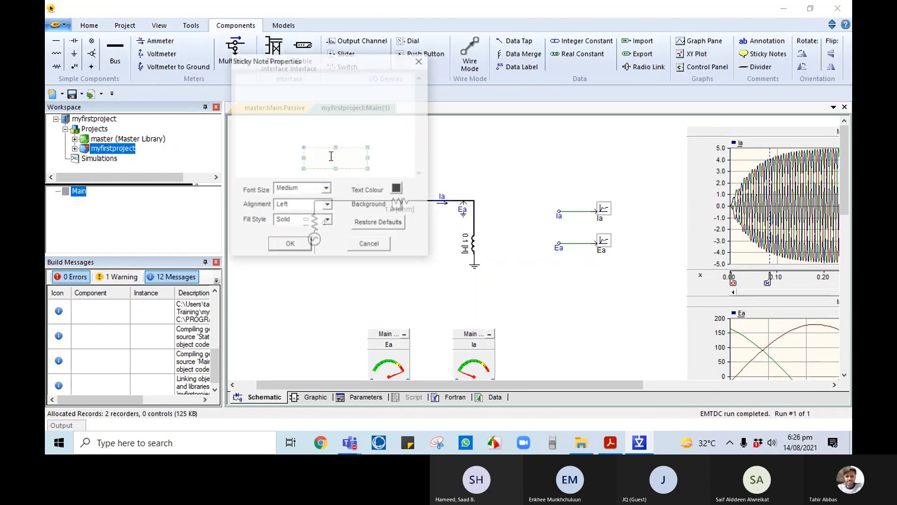
Step: Format the sticky note with blue text, Large font size and a white background
{"action": "left_click", "coordinate": [397, 188]}
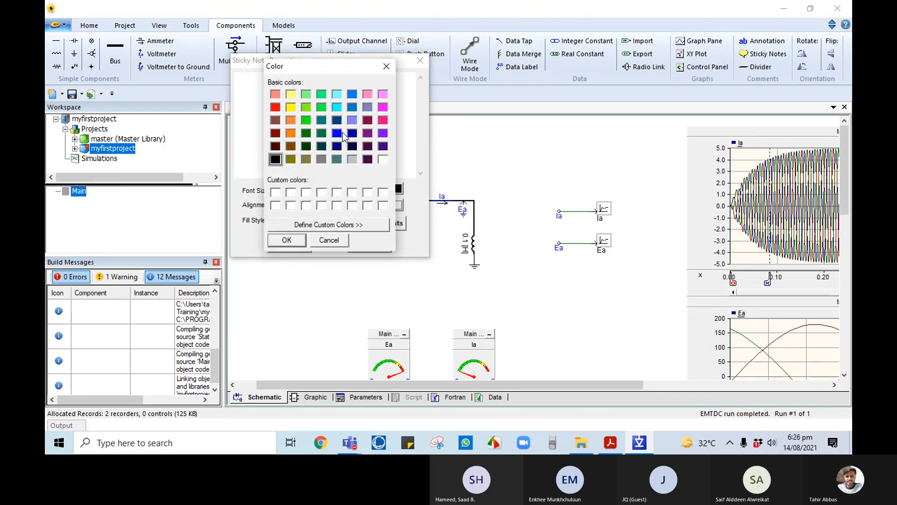
{"action": "left_click", "coordinate": [337, 133]}
{"action": "left_click", "coordinate": [288, 241]}
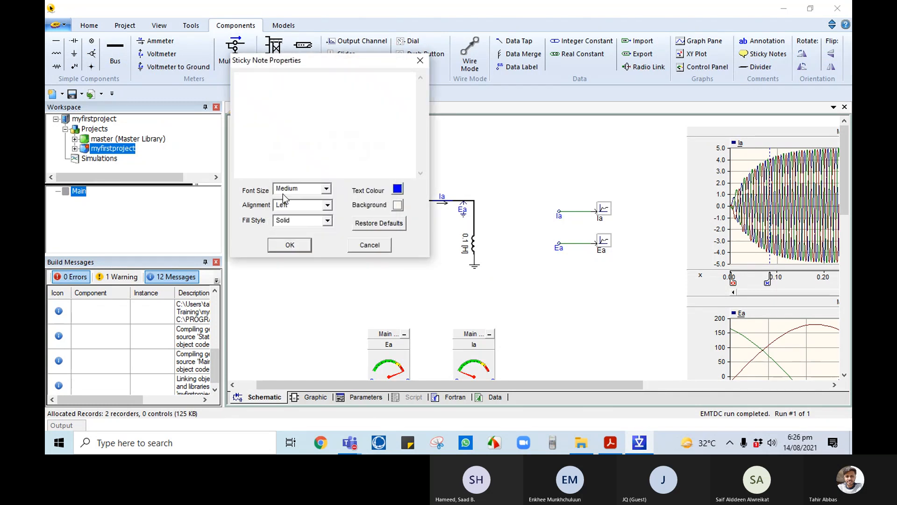
{"action": "left_click", "coordinate": [326, 188]}
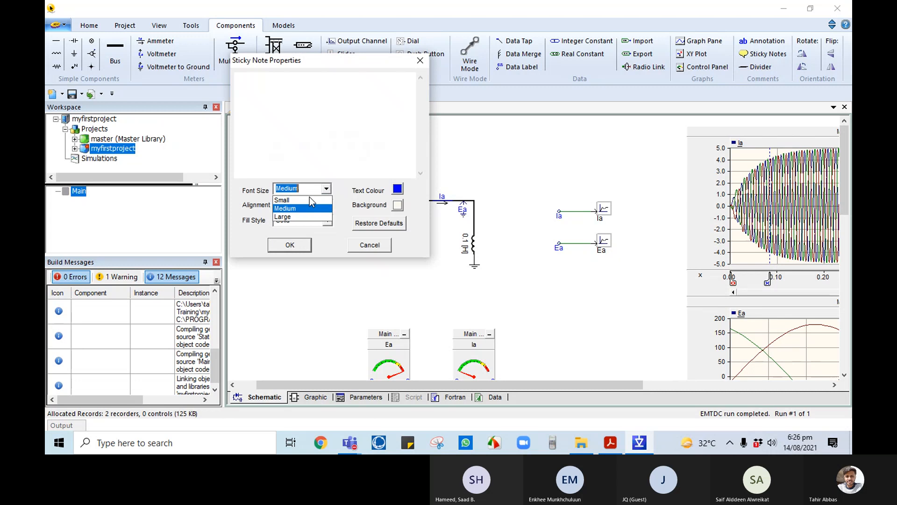
{"action": "left_click", "coordinate": [283, 217]}
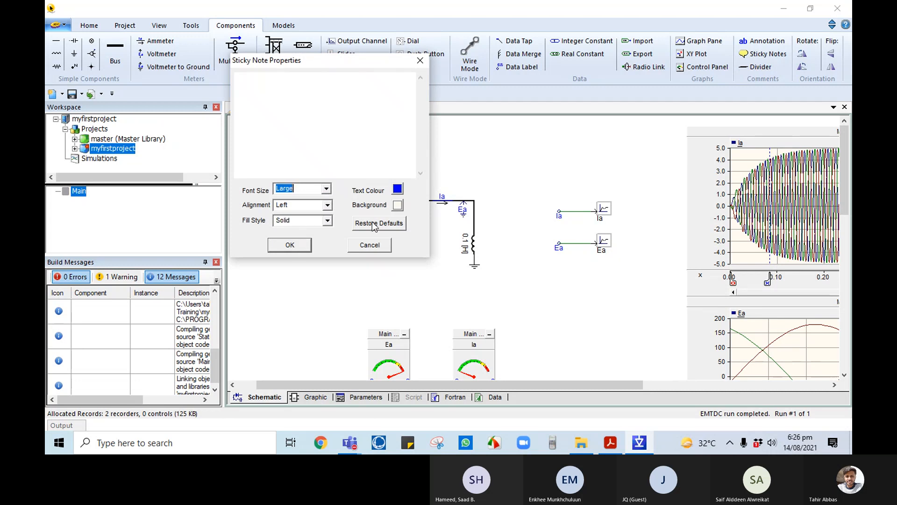
{"action": "left_click", "coordinate": [398, 205]}
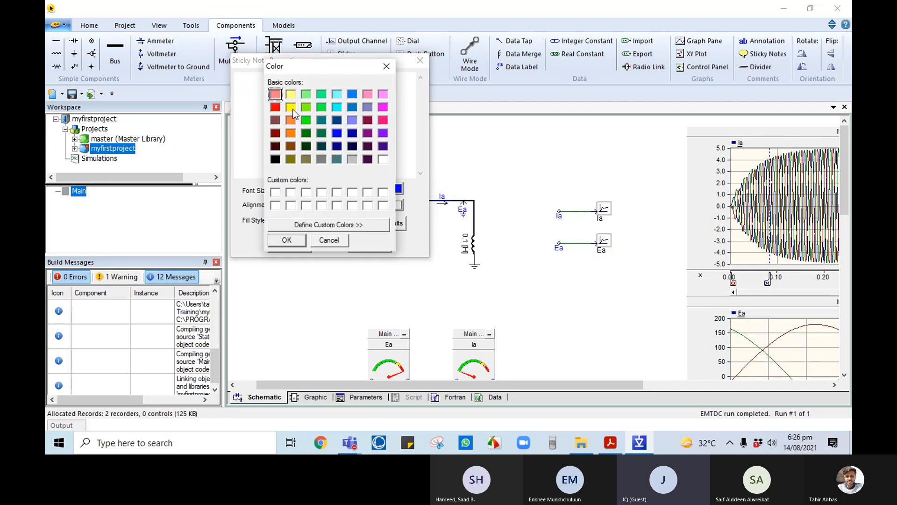
{"action": "double_click", "coordinate": [382, 159]}
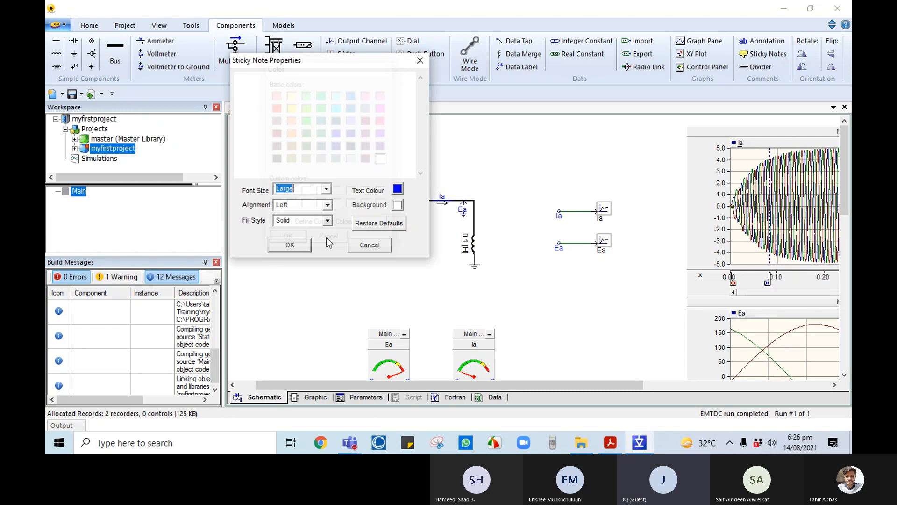
Step: Enter "My First Project" as the sticky note's text and apply the properties
{"action": "left_click", "coordinate": [283, 111]}
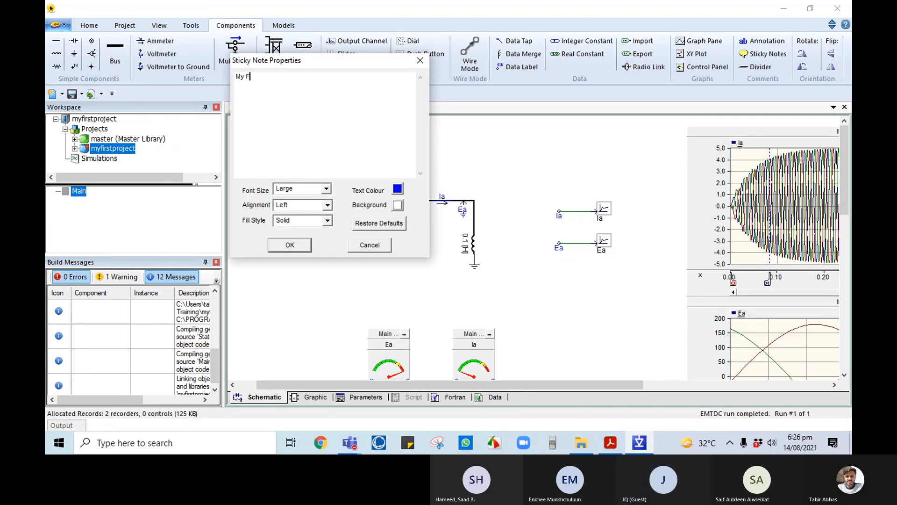
{"action": "type", "text": "My First Project"}
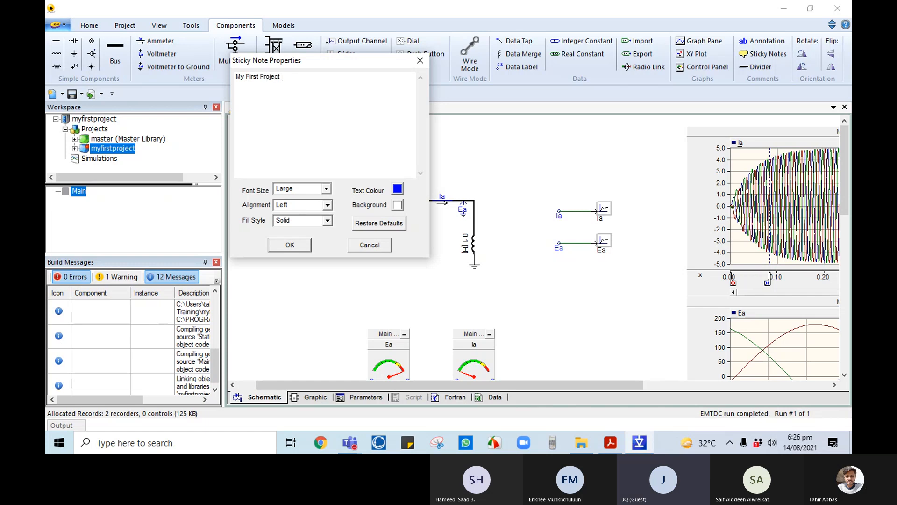
{"action": "left_click", "coordinate": [290, 245]}
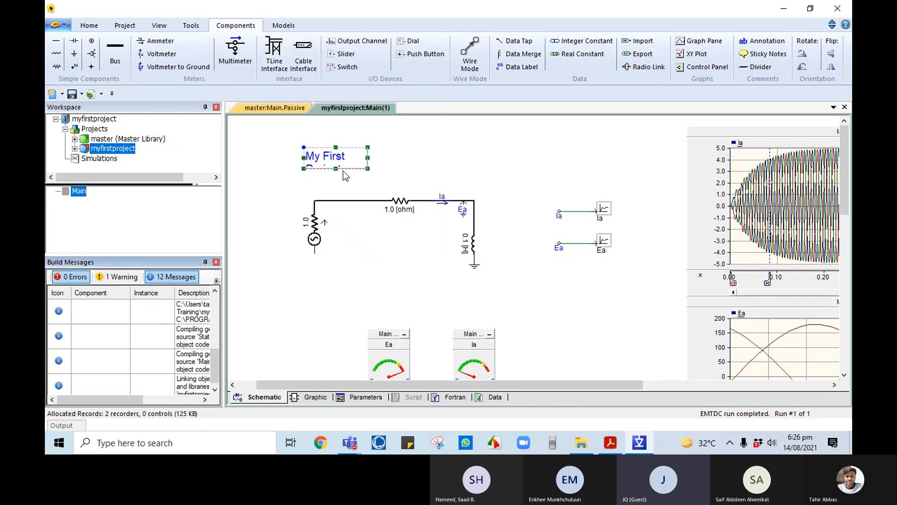
{"action": "left_click", "coordinate": [356, 179]}
{"action": "left_click", "coordinate": [328, 166]}
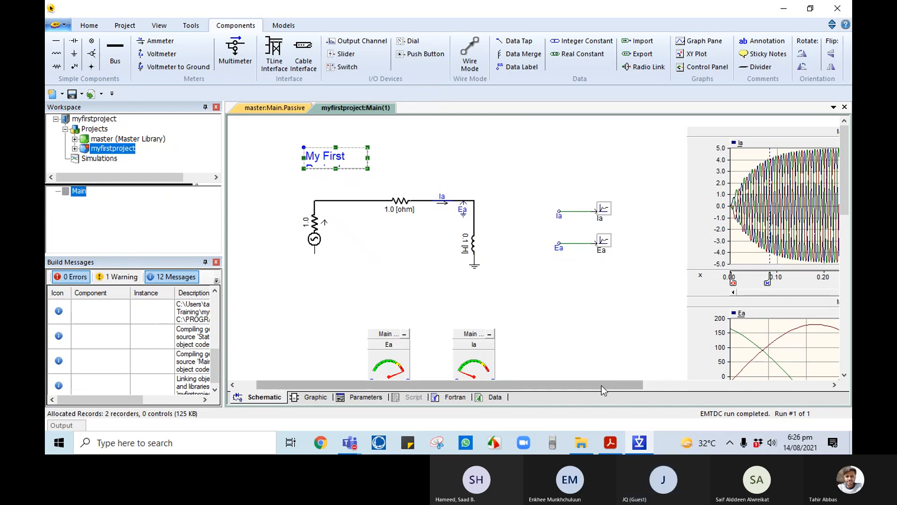
Step: Delete both the Ia and Ea graph frames from the schematic
{"action": "left_click_drag", "start_coordinate": [608, 384], "coordinate": [767, 397]}
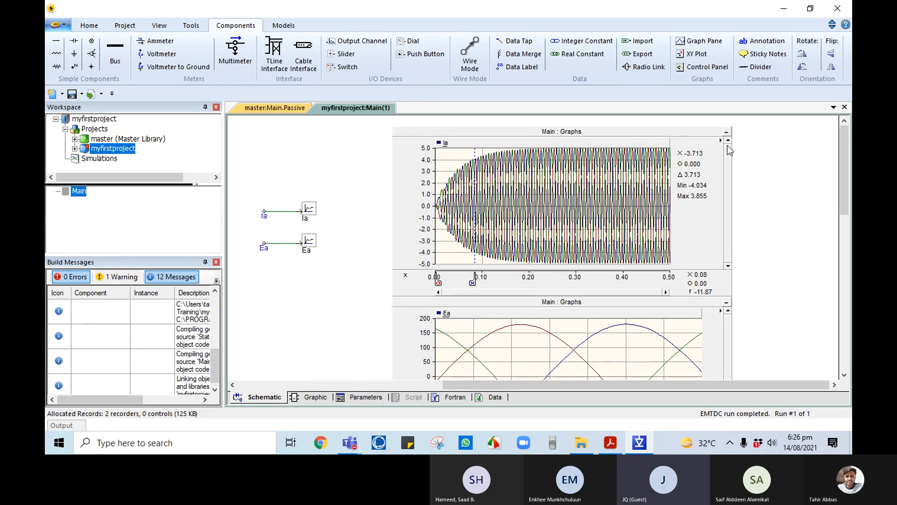
{"action": "left_click", "coordinate": [726, 133]}
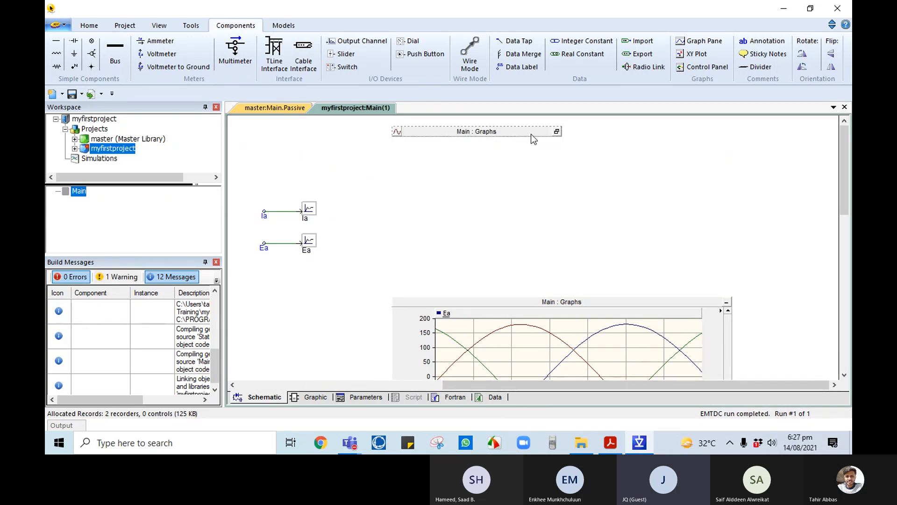
{"action": "key", "text": "Delete"}
{"action": "left_click", "coordinate": [652, 260]}
{"action": "key", "text": "Delete"}
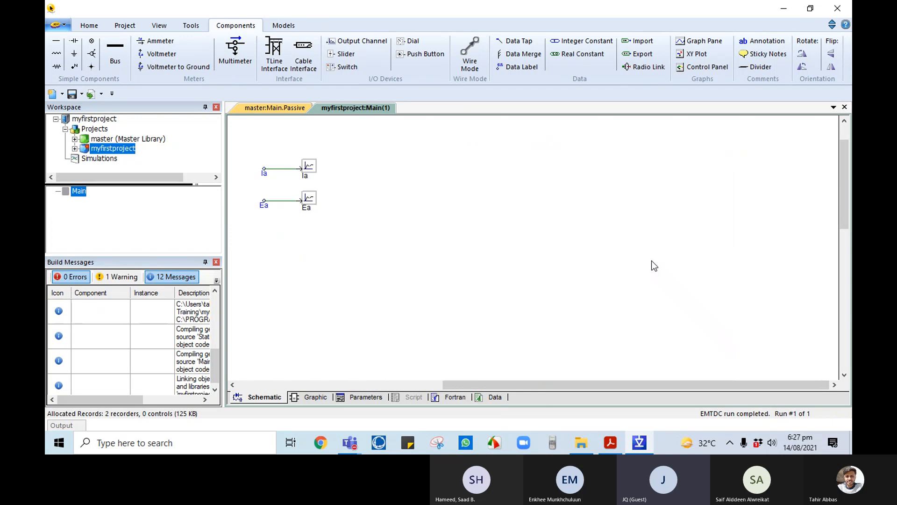
Step: Add an overlay graph with the Ia signal from its output channel and place it beside the output channels
{"action": "left_click_drag", "start_coordinate": [523, 384], "coordinate": [417, 383]}
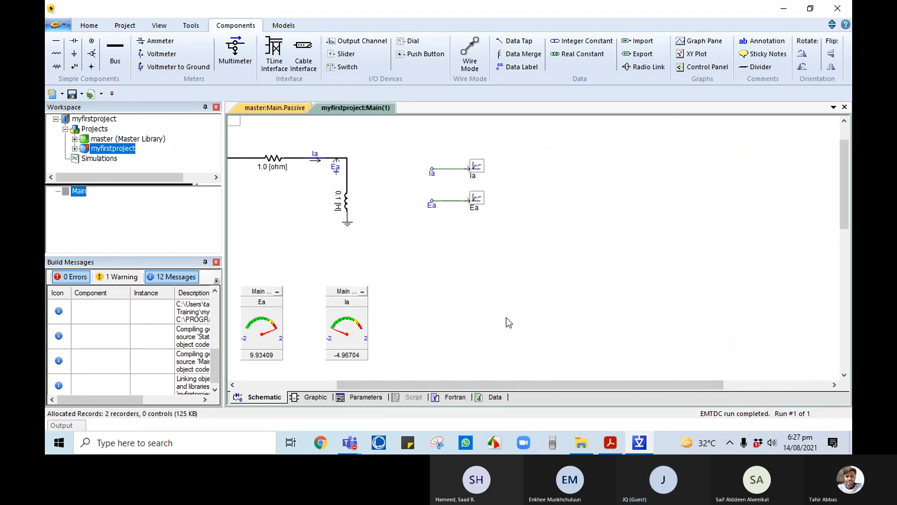
{"action": "right_click", "coordinate": [477, 168]}
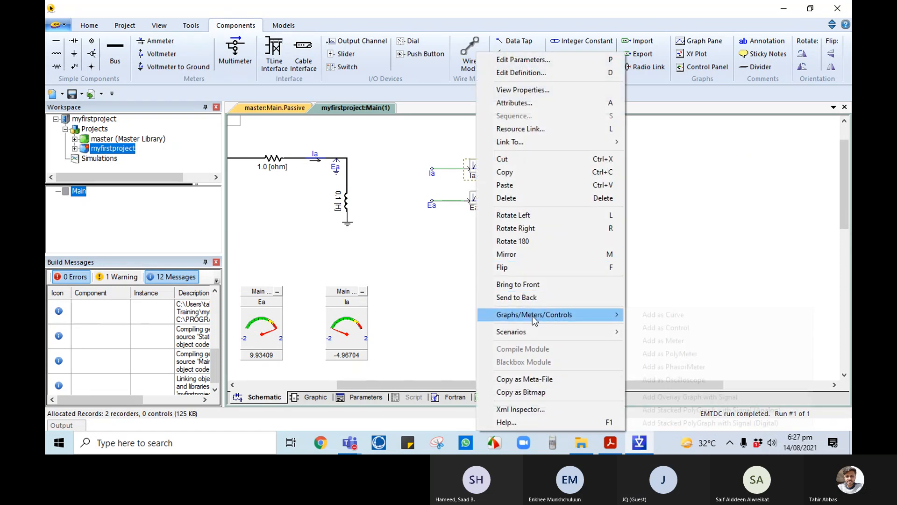
{"action": "mouse_move", "coordinate": [532, 316]}
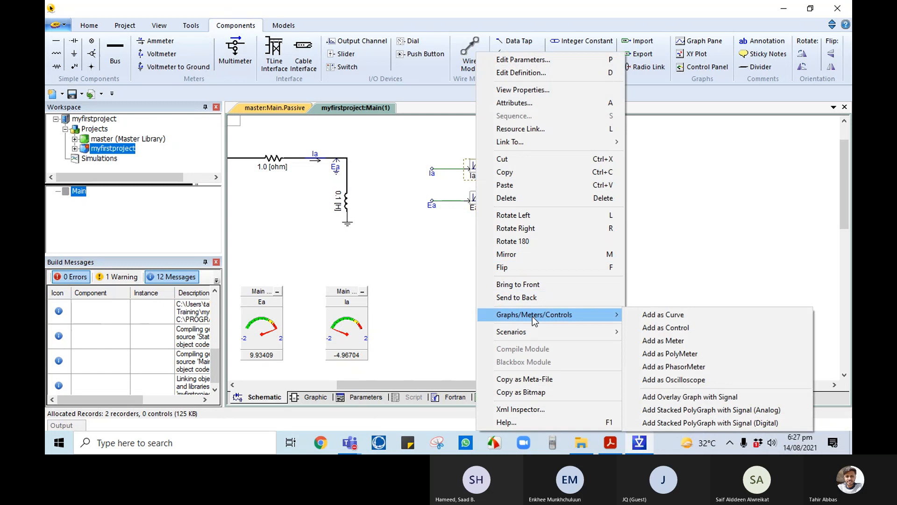
{"action": "left_click", "coordinate": [682, 397]}
{"action": "left_click_drag", "start_coordinate": [523, 133], "coordinate": [504, 133]}
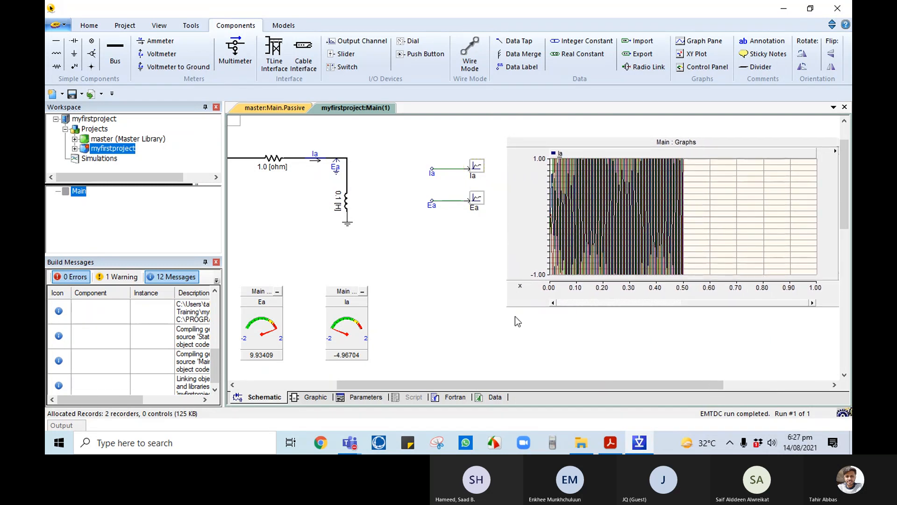
Step: Add an overlay graph with the Ea signal from its output channel and place it directly below the Ia graph
{"action": "scroll", "coordinate": [571, 375], "scroll_direction": "down", "scroll_amount": 3}
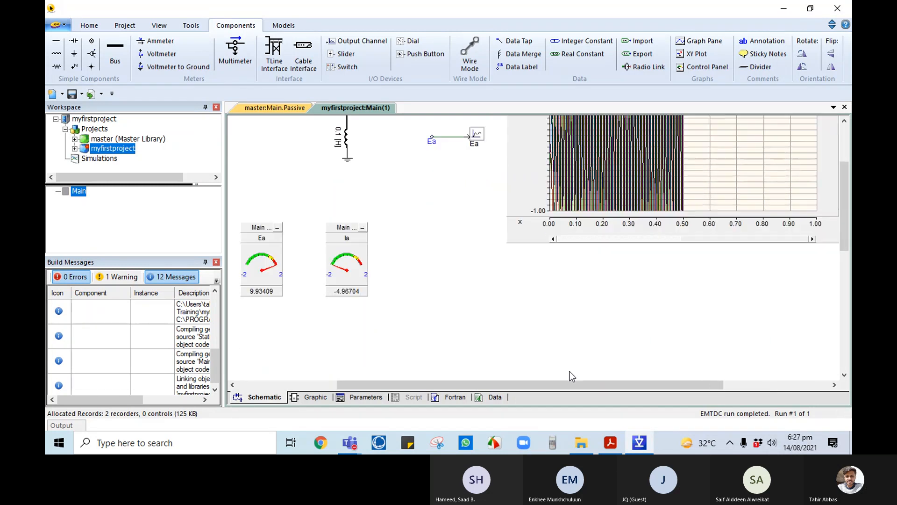
{"action": "right_click", "coordinate": [477, 139]}
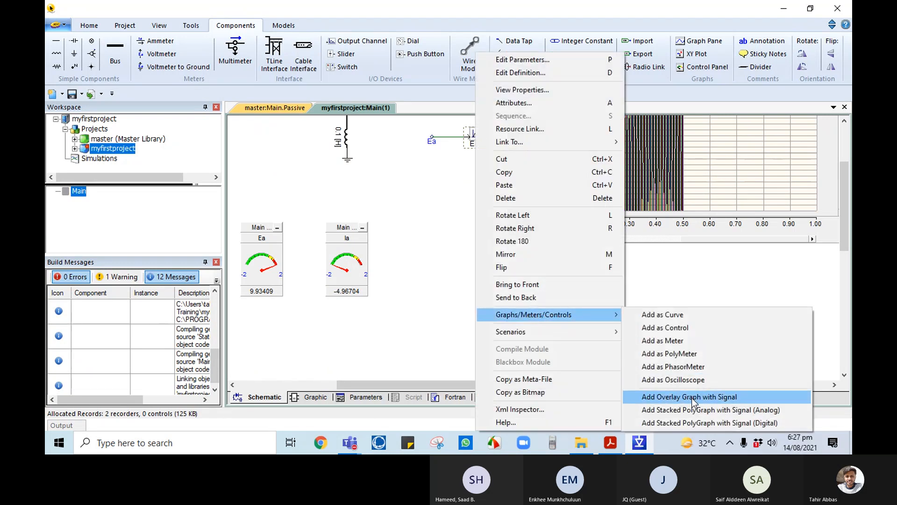
{"action": "left_click", "coordinate": [692, 397]}
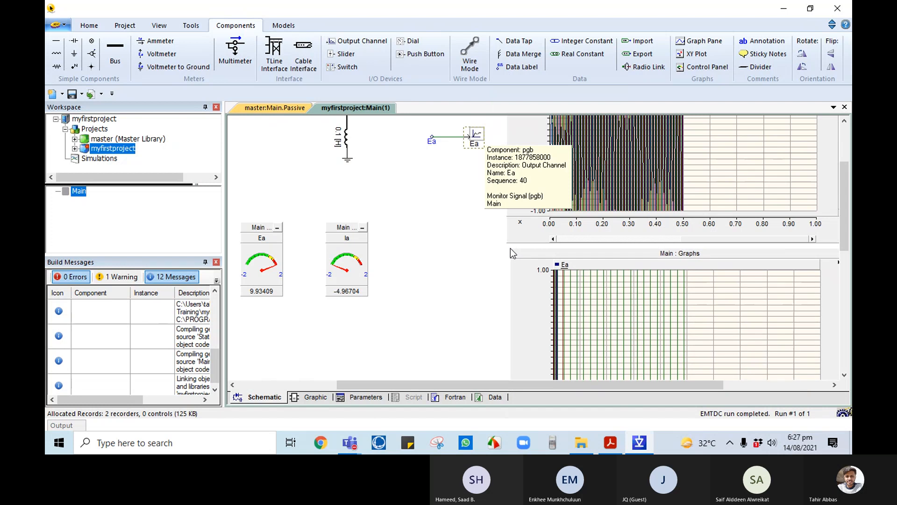
{"action": "left_click", "coordinate": [513, 250]}
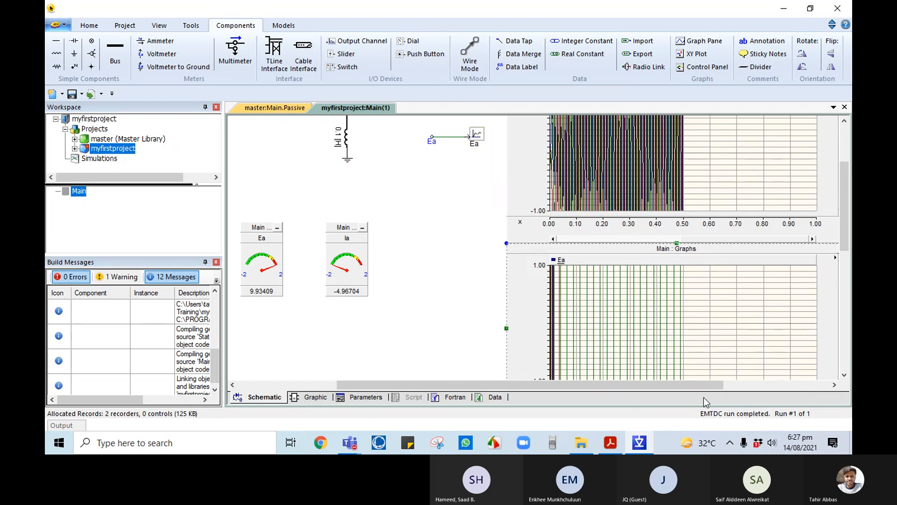
Step: Move the Ia graph frame upward to leave a gap above the Ea graph
{"action": "scroll", "coordinate": [846, 197], "scroll_direction": "up", "scroll_amount": 3}
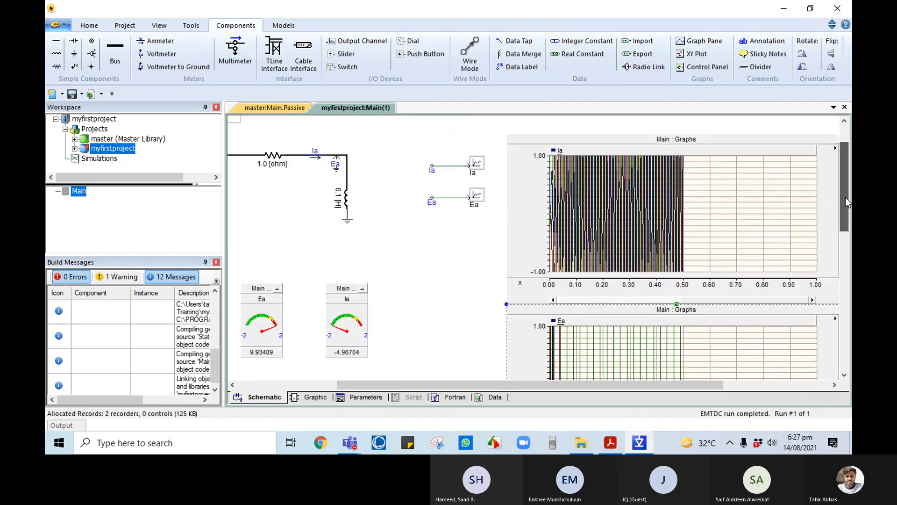
{"action": "scroll", "coordinate": [846, 198], "scroll_direction": "up", "scroll_amount": 1}
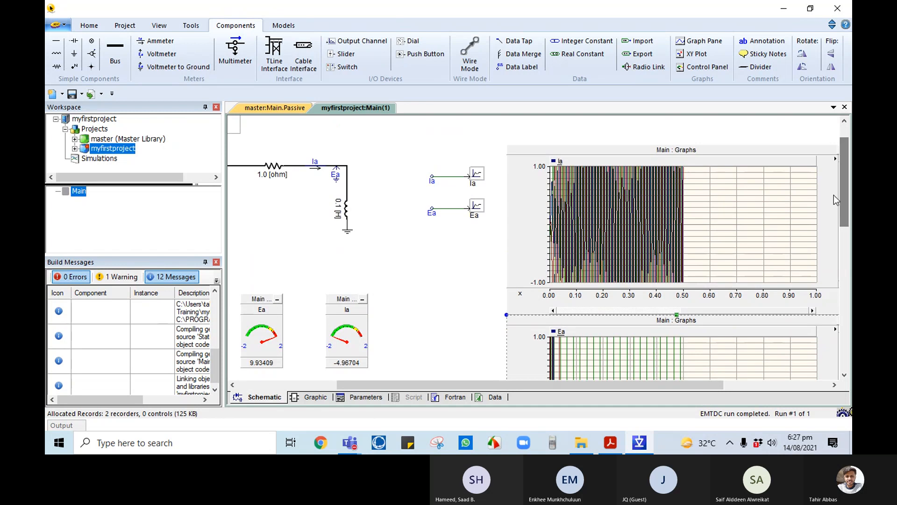
{"action": "left_click_drag", "start_coordinate": [622, 150], "coordinate": [611, 128]}
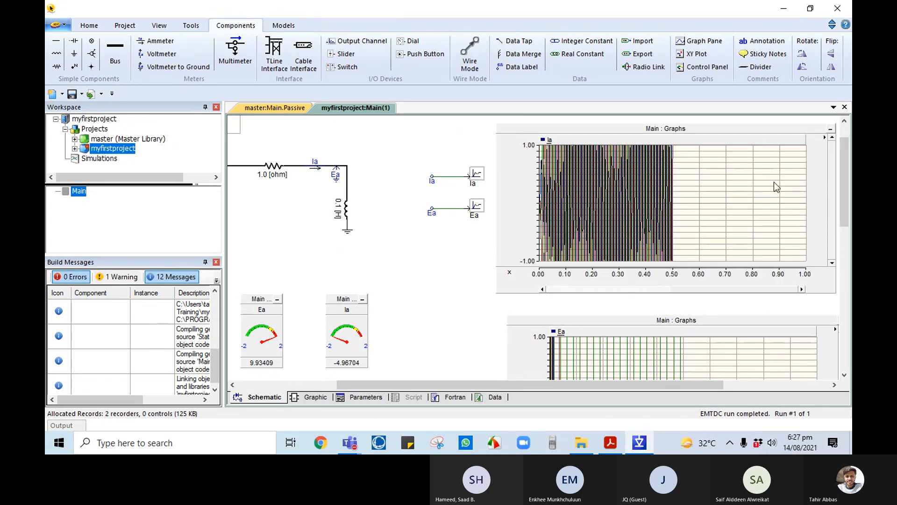
{"action": "left_click_drag", "start_coordinate": [844, 205], "coordinate": [845, 177]}
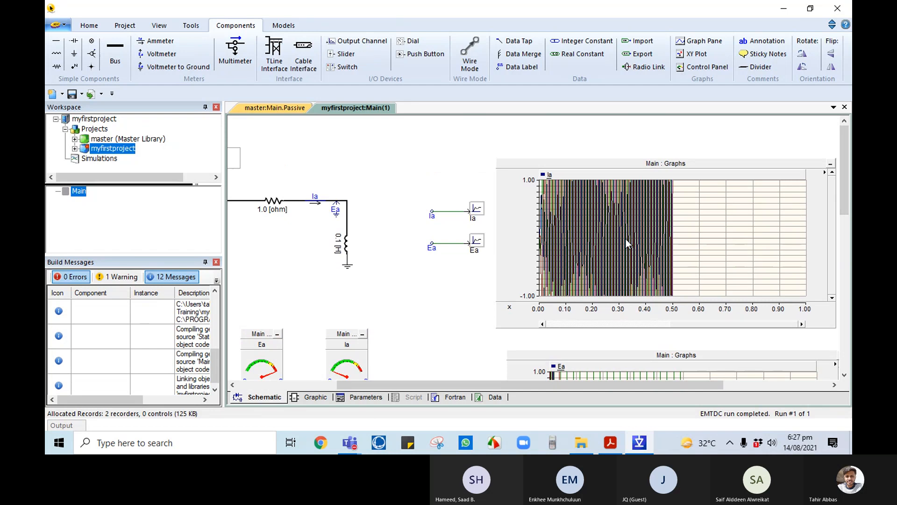
{"action": "mouse_move", "coordinate": [627, 243]}
{"action": "mouse_move", "coordinate": [827, 176]}
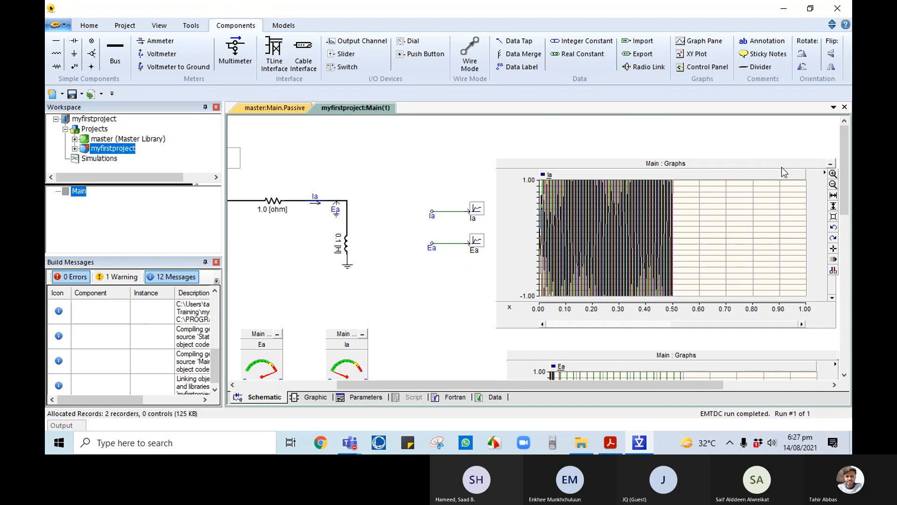
{"action": "mouse_move", "coordinate": [782, 169]}
{"action": "left_mouse_down"}
{"action": "mouse_move", "coordinate": [701, 150]}
{"action": "mouse_move", "coordinate": [691, 161]}
{"action": "mouse_move", "coordinate": [701, 150]}
{"action": "mouse_move", "coordinate": [757, 155]}
{"action": "left_mouse_up"}
Step: Fit the Ia graph's time axis and vertical axis to the full extents of its curves
{"action": "scroll", "coordinate": [615, 296], "scroll_direction": "down", "scroll_amount": 2}
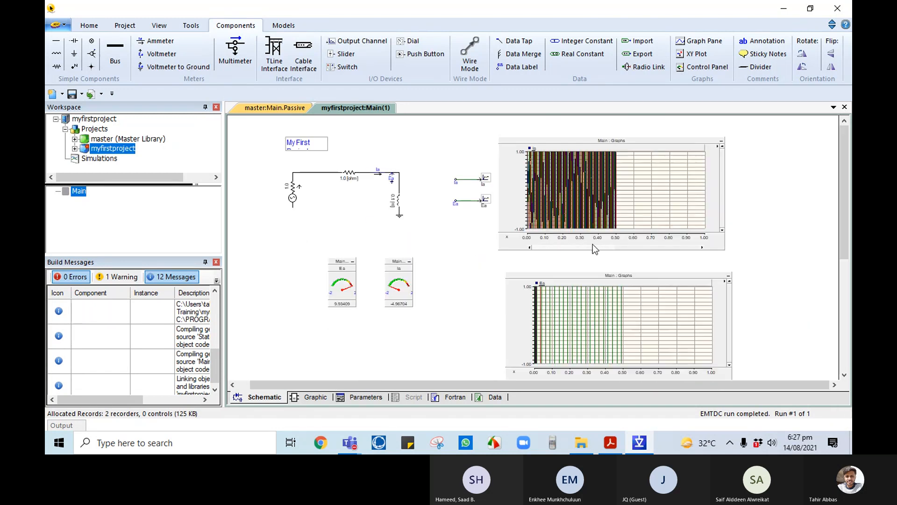
{"action": "mouse_move", "coordinate": [721, 152]}
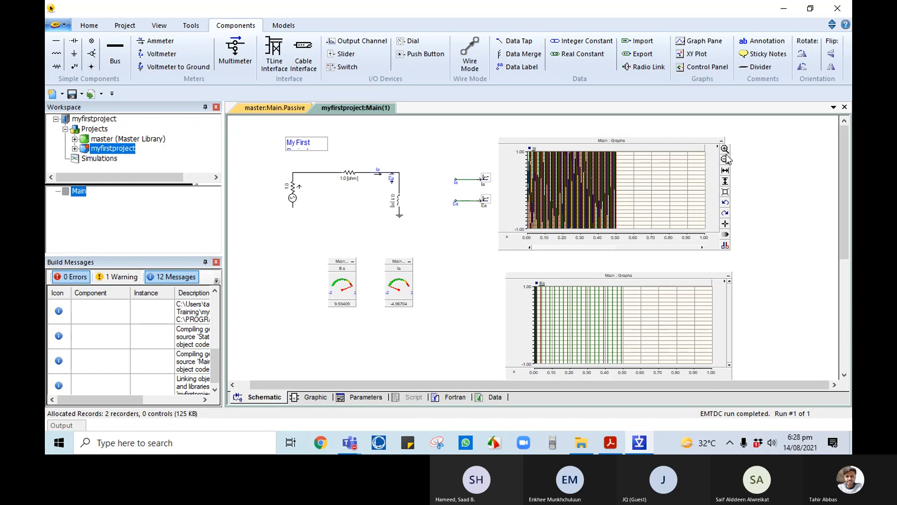
{"action": "left_click", "coordinate": [727, 171]}
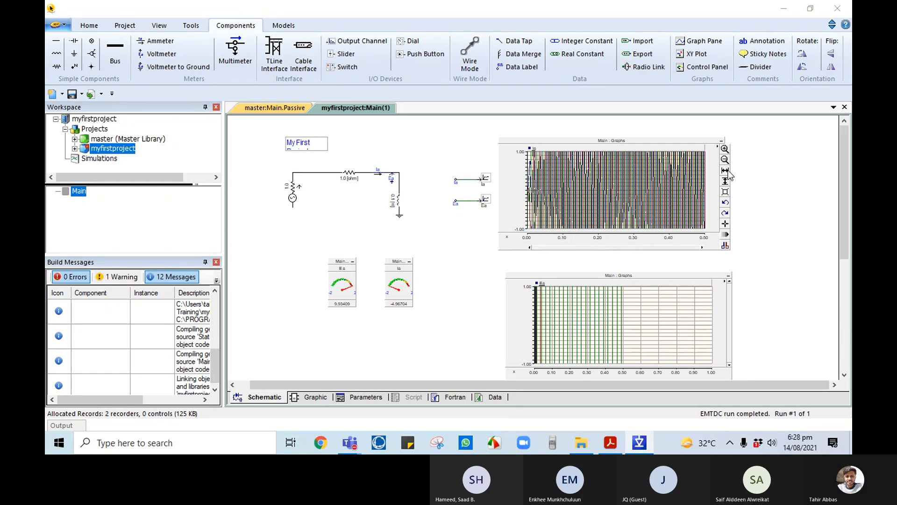
{"action": "left_click", "coordinate": [728, 183]}
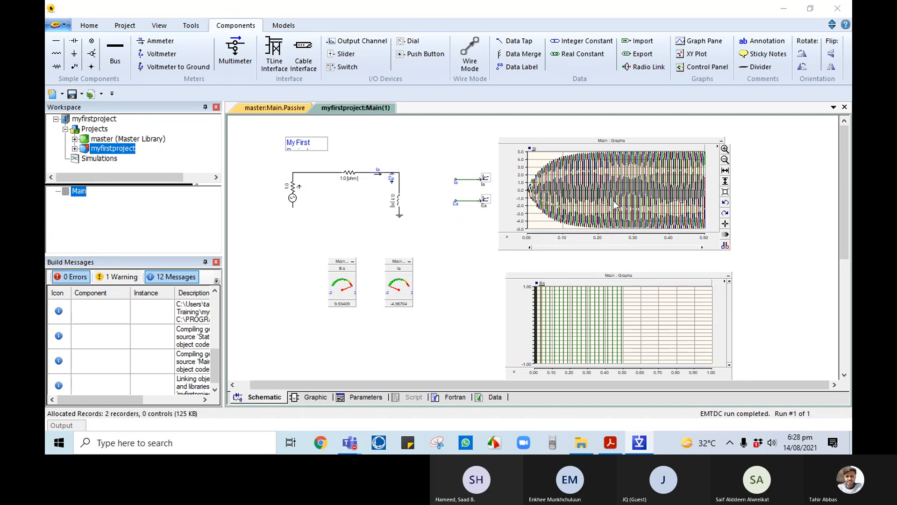
Step: Select the Ea graph and inspect its curve values partway along the time axis
{"action": "scroll", "coordinate": [739, 288], "scroll_direction": "down", "scroll_amount": 1}
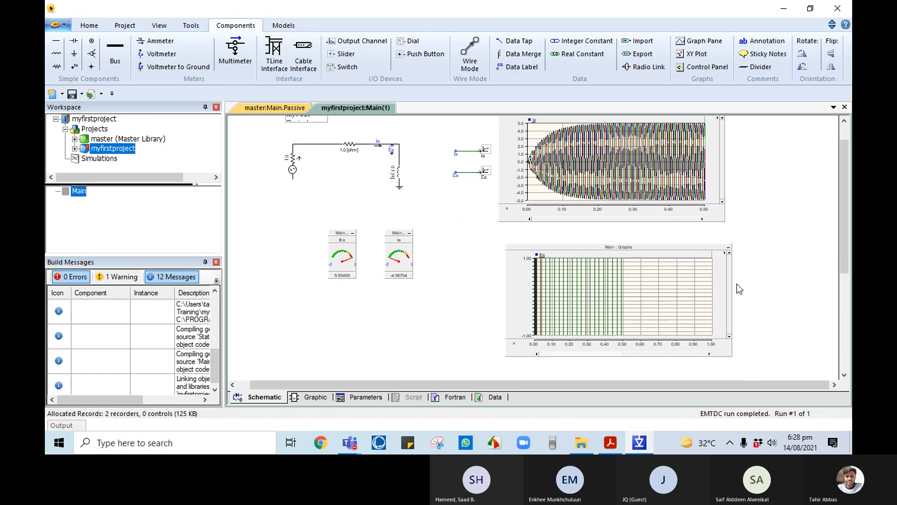
{"action": "left_click", "coordinate": [599, 293]}
{"action": "mouse_move", "coordinate": [601, 298]}
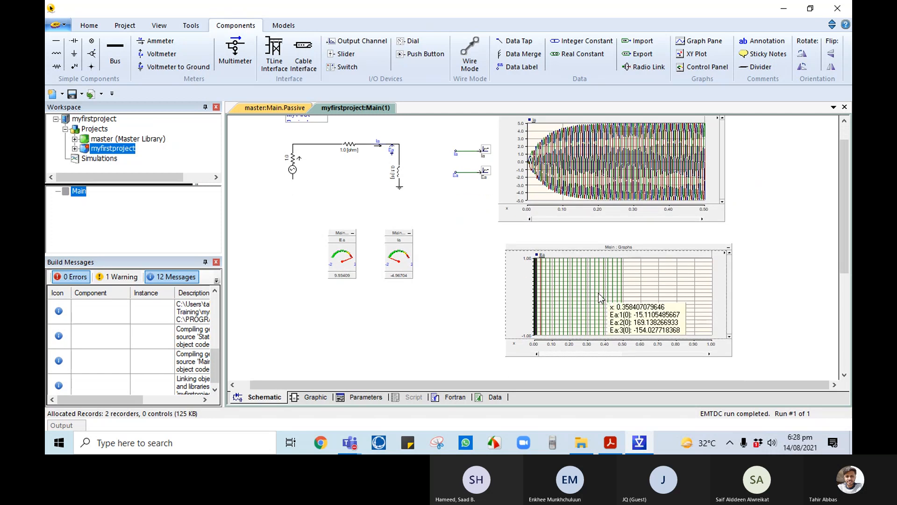
Step: Fit the Ea graph's axes to the full extents of its curves
{"action": "key", "text": "r"}
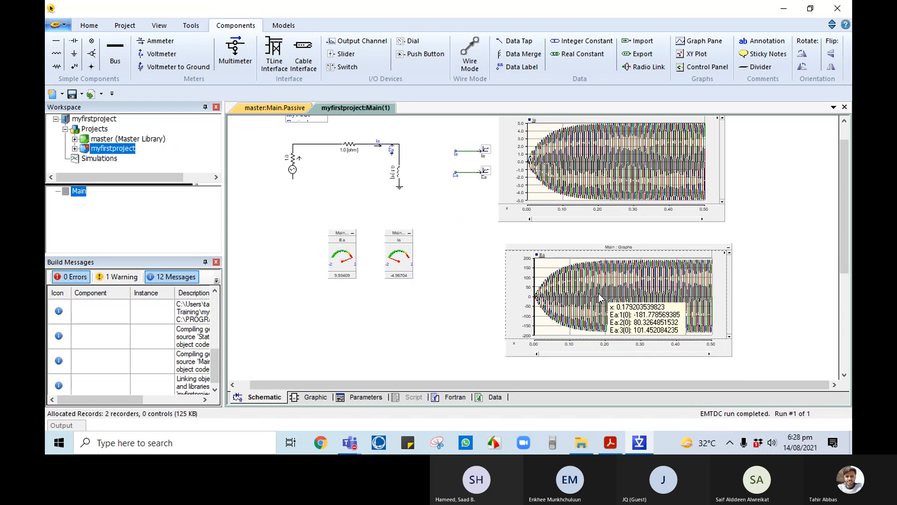
{"action": "scroll", "coordinate": [728, 215], "scroll_direction": "up", "scroll_amount": 1}
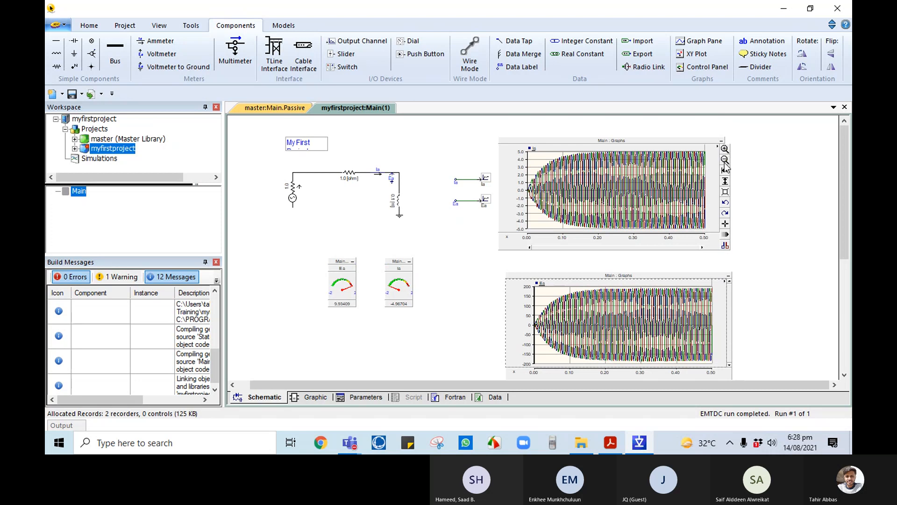
Step: Zoom the Ia graph out and back in, and reset it to the full extents of its curves
{"action": "left_click", "coordinate": [726, 160]}
{"action": "left_click", "coordinate": [726, 160]}
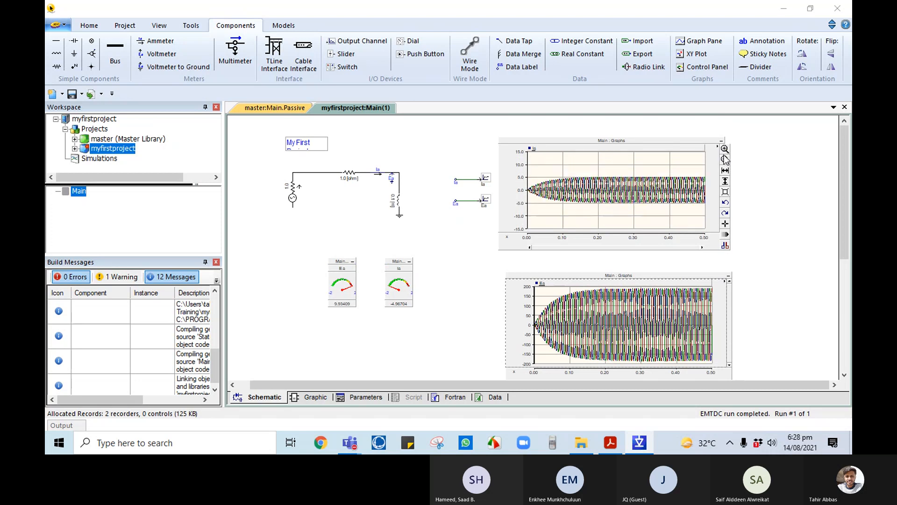
{"action": "left_click", "coordinate": [725, 148]}
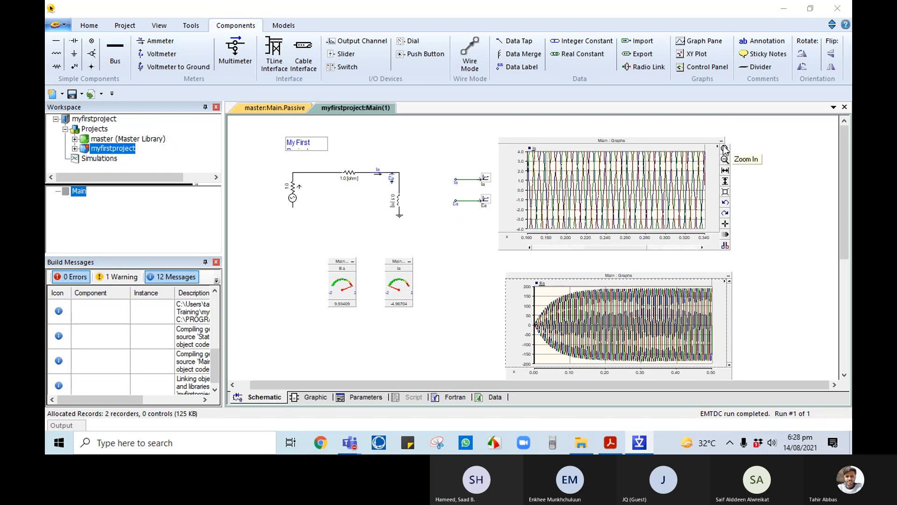
{"action": "left_click", "coordinate": [726, 160]}
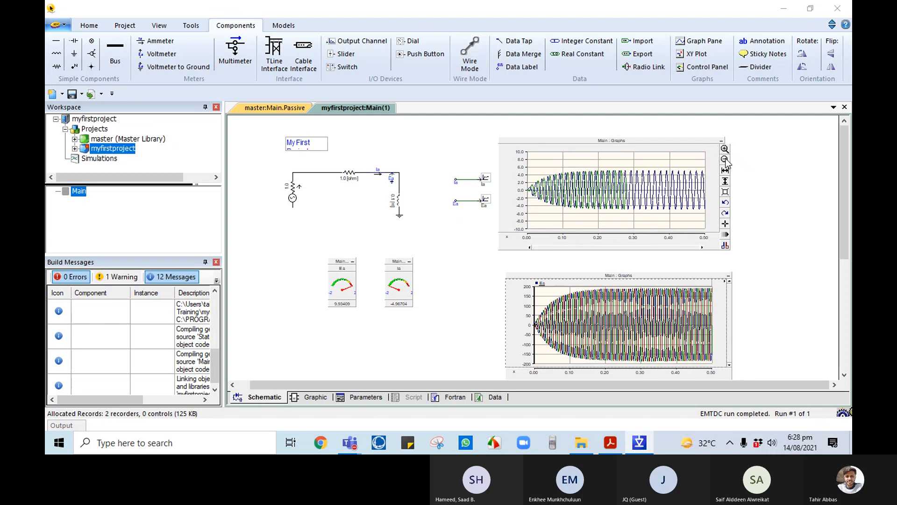
{"action": "mouse_move", "coordinate": [666, 193]}
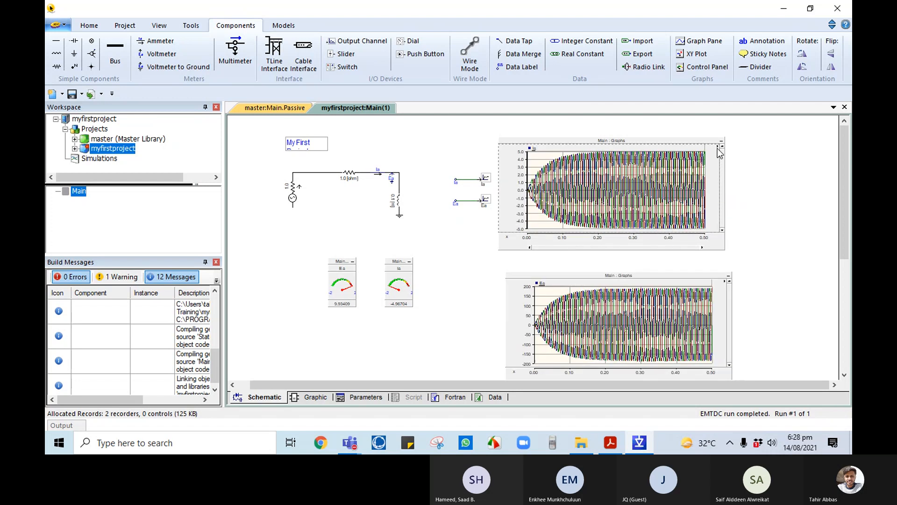
Step: Show the X and O markers on the Ia graph
{"action": "mouse_move", "coordinate": [720, 152]}
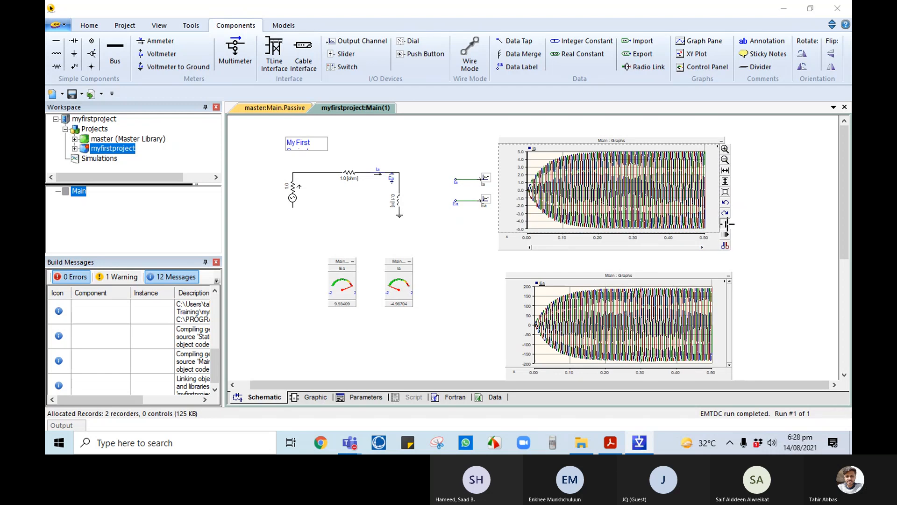
{"action": "left_click", "coordinate": [726, 223]}
{"action": "left_click", "coordinate": [727, 245]}
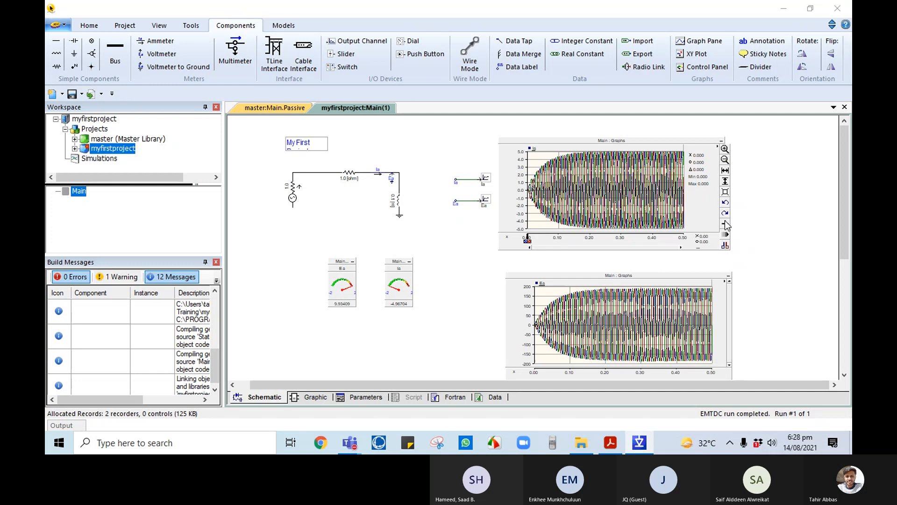
Step: Zoom into the Ia curves in successive areas until the time axis spans about 0.232 to 0.239
{"action": "left_click_drag", "start_coordinate": [581, 168], "coordinate": [632, 208]}
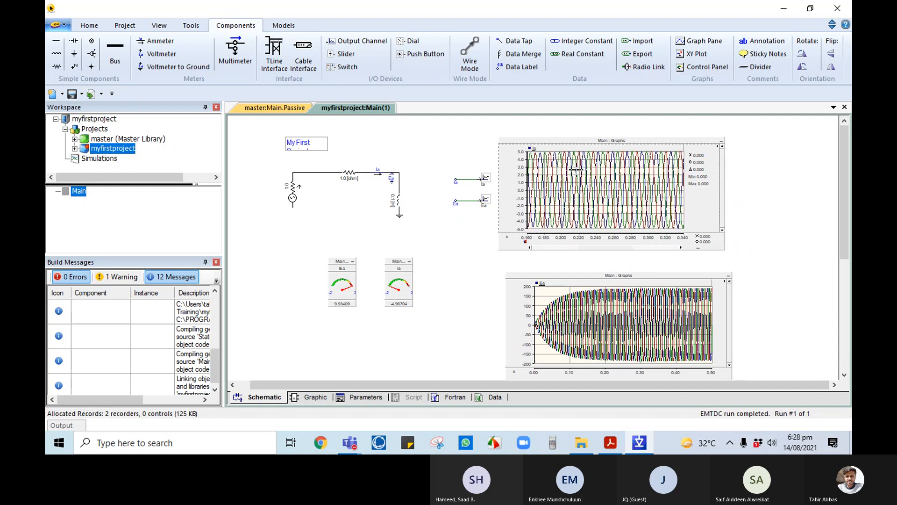
{"action": "left_click_drag", "start_coordinate": [575, 170], "coordinate": [610, 205]}
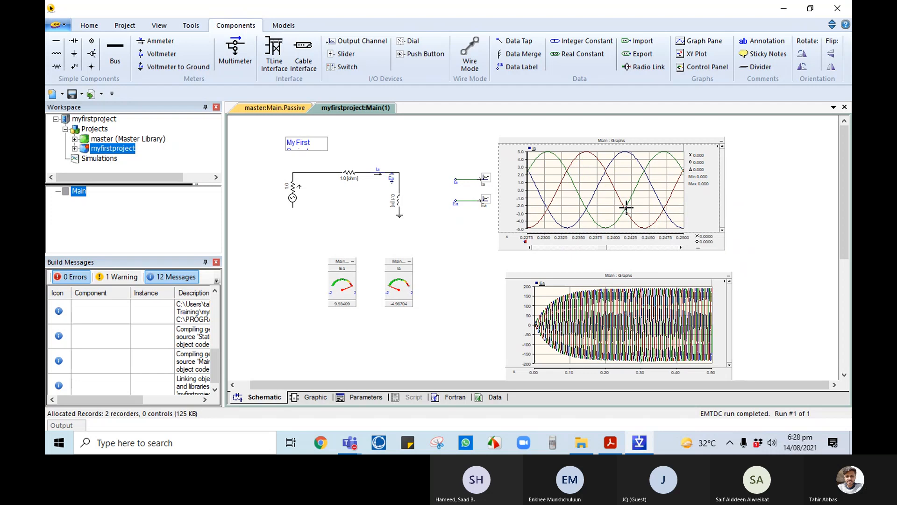
{"action": "left_click_drag", "start_coordinate": [564, 166], "coordinate": [606, 201]}
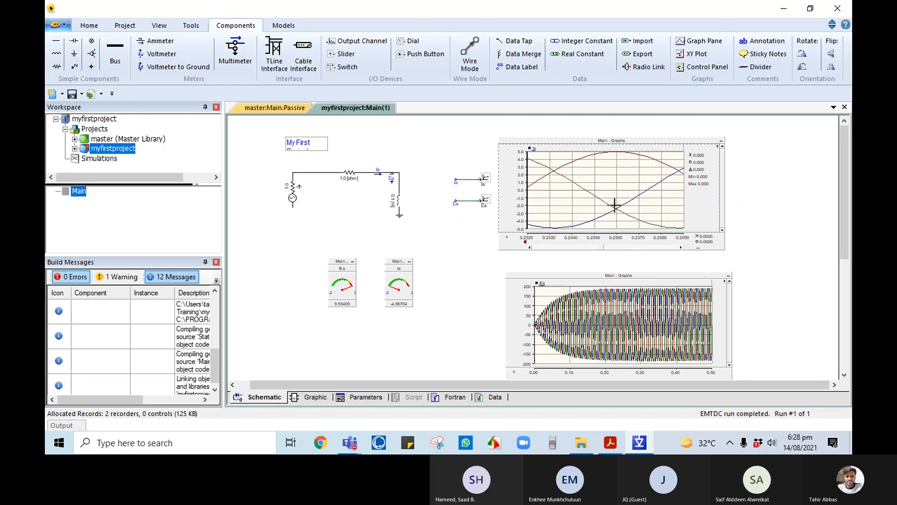
{"action": "left_click", "coordinate": [718, 147]}
Step: Select the Ea graph and show its X and O markers
{"action": "left_click", "coordinate": [651, 324]}
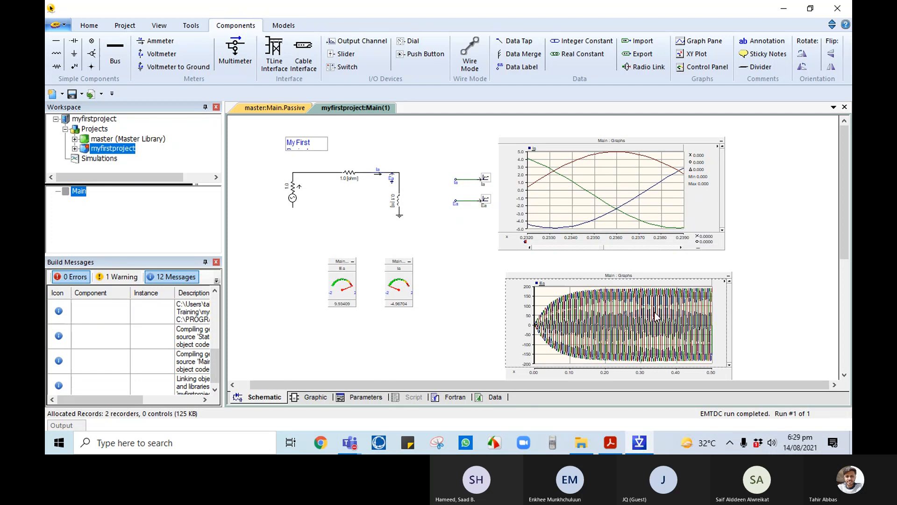
{"action": "scroll", "coordinate": [742, 303], "scroll_direction": "down", "scroll_amount": 1}
{"action": "scroll", "coordinate": [740, 298], "scroll_direction": "down", "scroll_amount": 1}
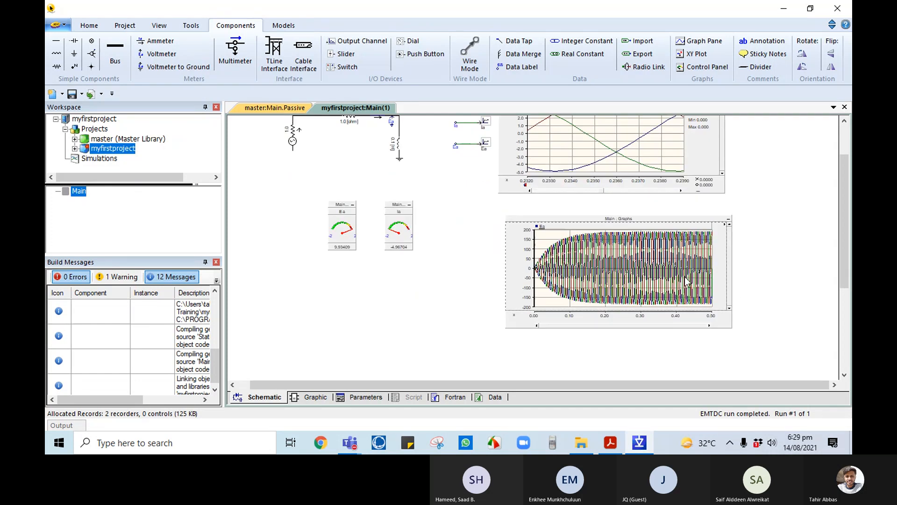
{"action": "left_click", "coordinate": [729, 225]}
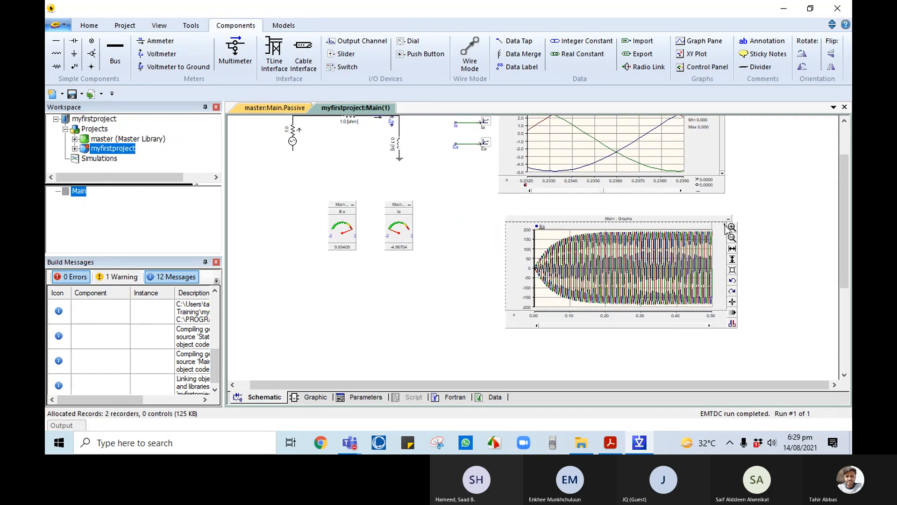
{"action": "left_click", "coordinate": [733, 323]}
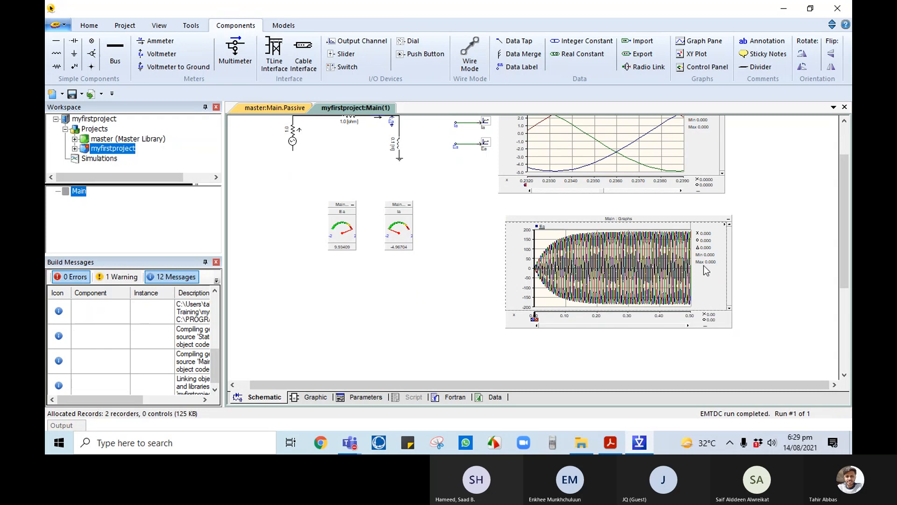
Step: Zoom into the Ea curves over about 0.19 to 0.23 on the time axis
{"action": "left_click", "coordinate": [727, 227]}
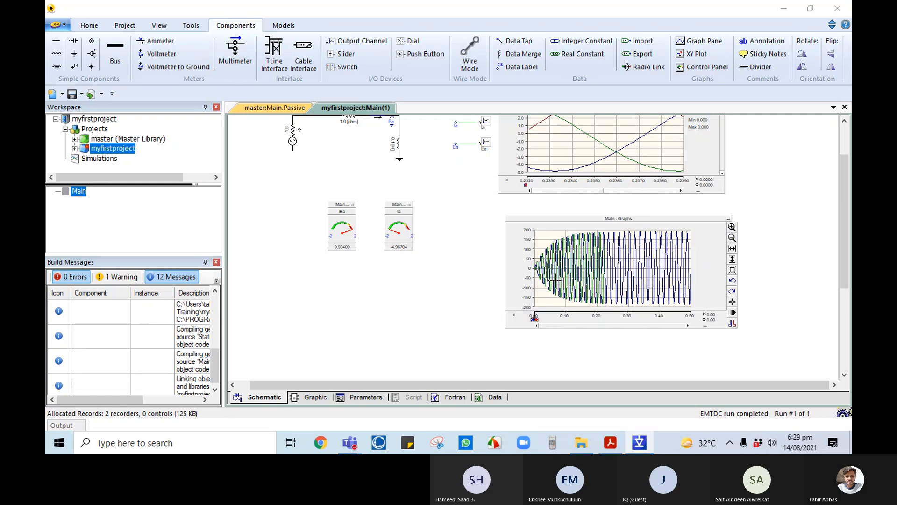
{"action": "left_click_drag", "start_coordinate": [585, 254], "coordinate": [632, 280]}
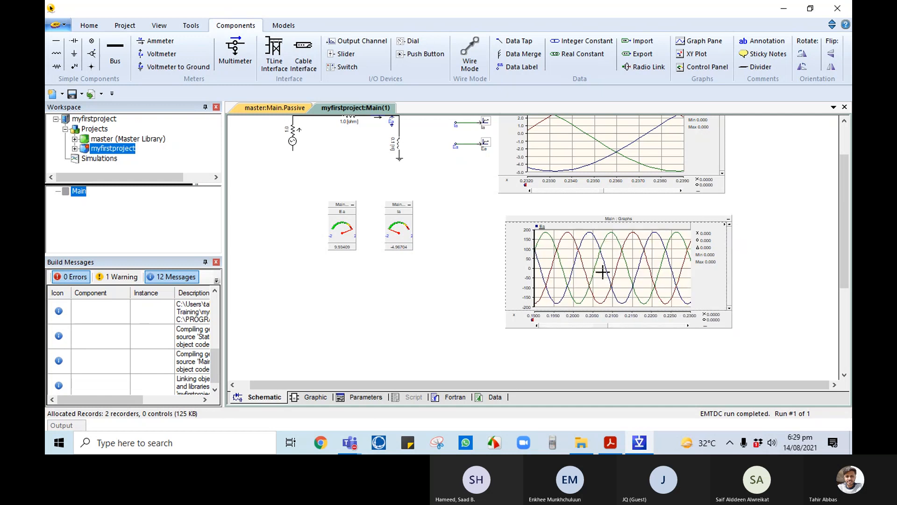
{"action": "scroll", "coordinate": [720, 269], "scroll_direction": "up", "scroll_amount": 1}
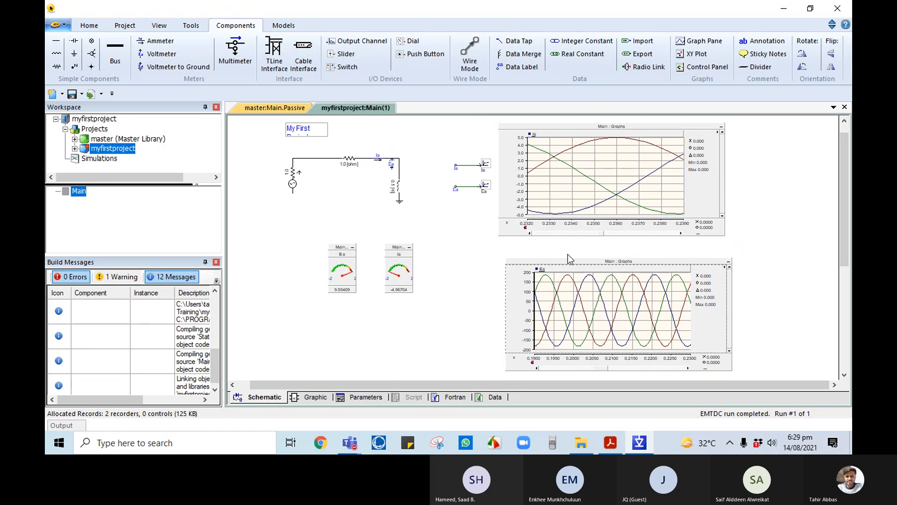
Step: Enlarge the sticky note above the circuit so that "My First Project" fits on one line
{"action": "scroll", "coordinate": [504, 260], "scroll_direction": "up", "scroll_amount": 1}
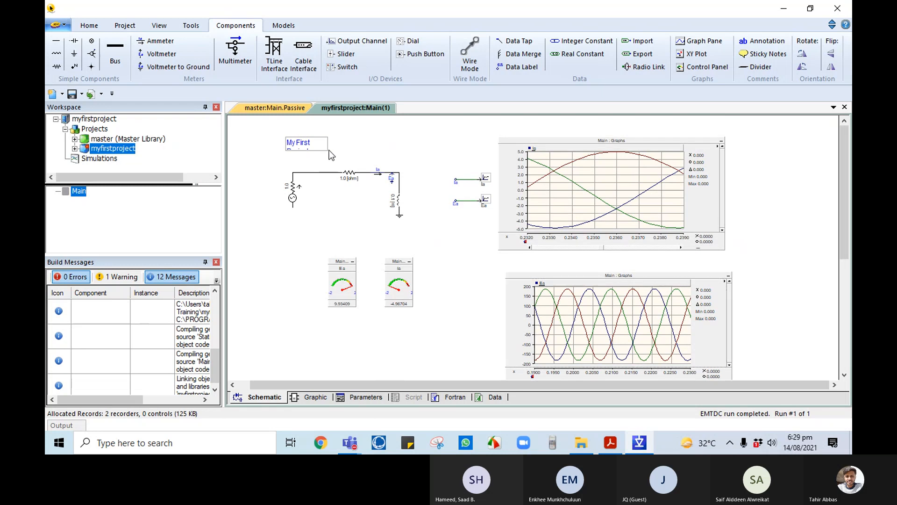
{"action": "left_click_drag", "start_coordinate": [329, 150], "coordinate": [417, 158]}
{"action": "left_click", "coordinate": [344, 152]}
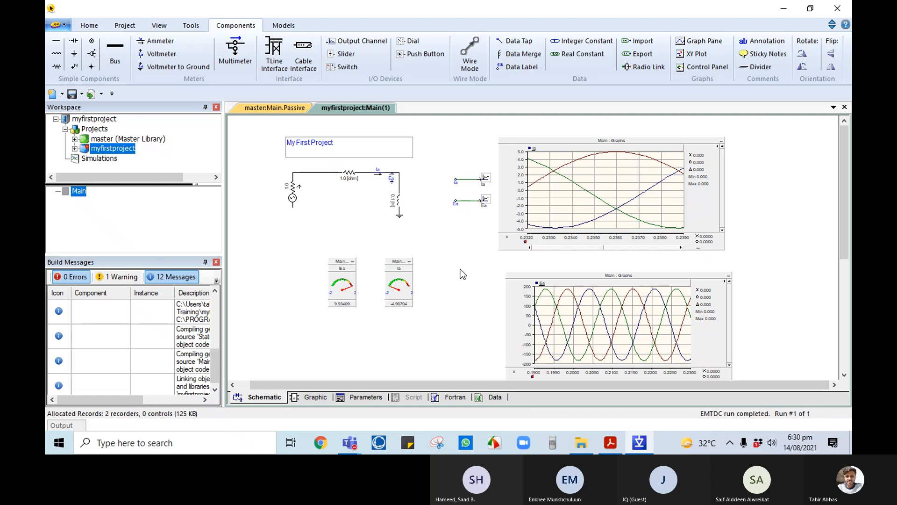
Step: Save the myfirstproject project
{"action": "left_click", "coordinate": [56, 24]}
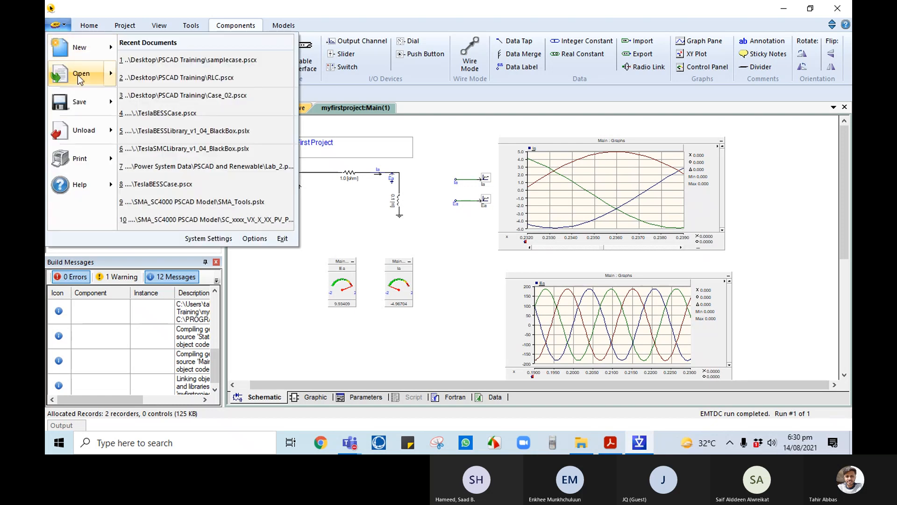
{"action": "mouse_move", "coordinate": [92, 104]}
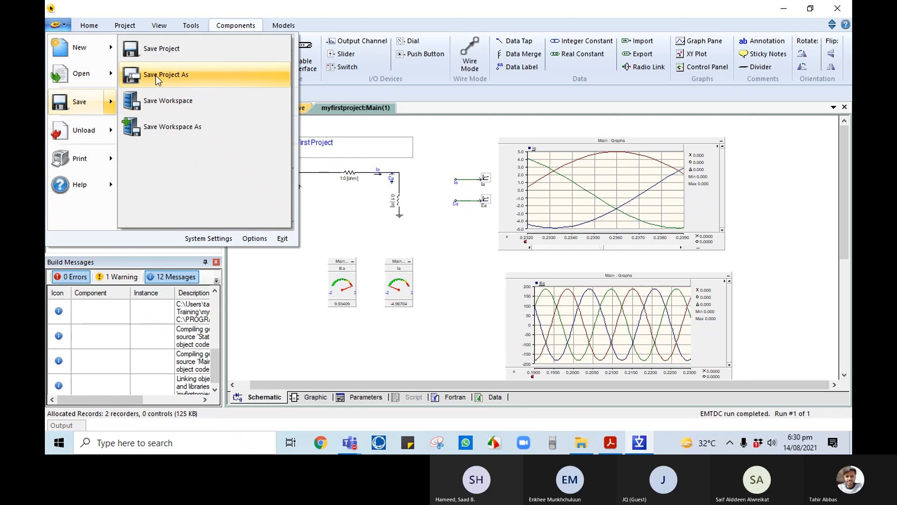
{"action": "left_click", "coordinate": [158, 57]}
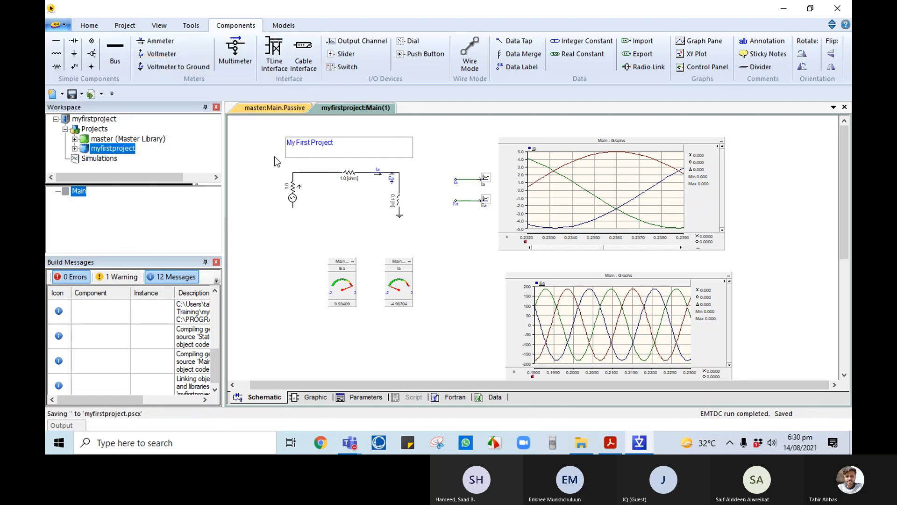
Step: Open the existing project Case_02.pscx from the PSCAD Training folder
{"action": "left_click", "coordinate": [56, 25]}
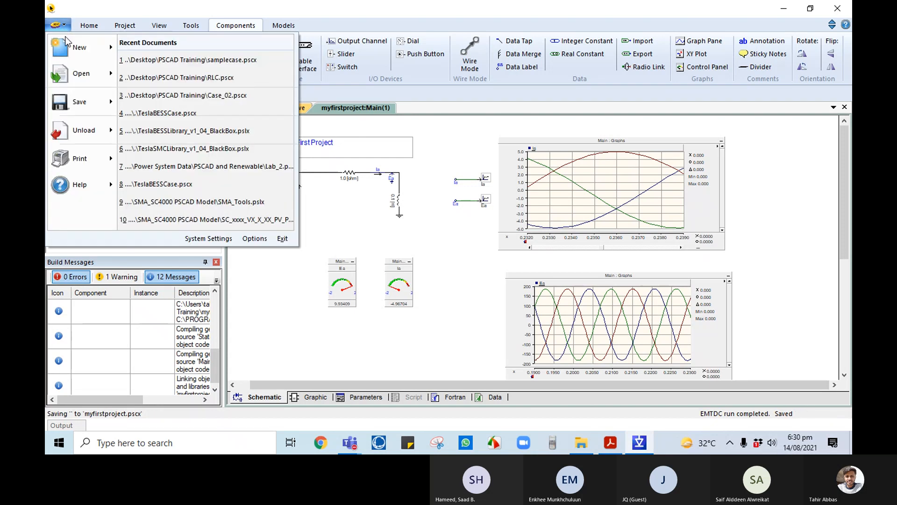
{"action": "mouse_move", "coordinate": [77, 72]}
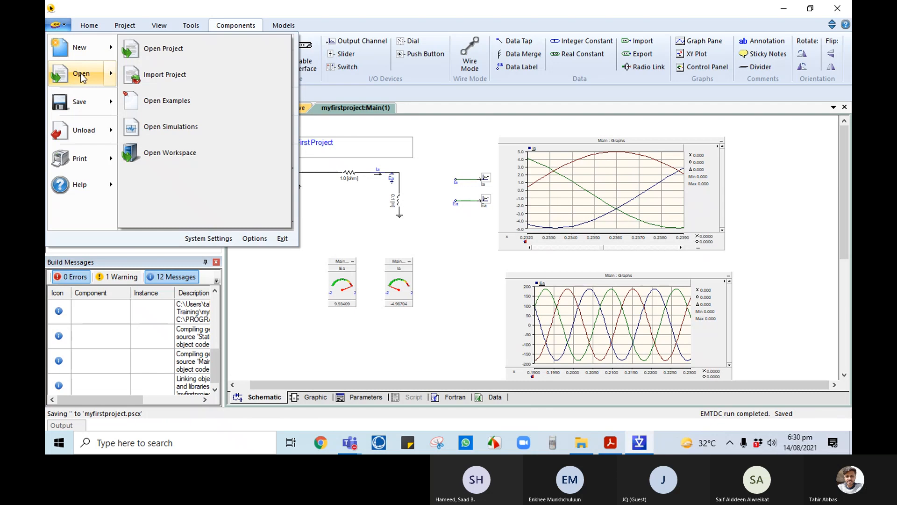
{"action": "left_click", "coordinate": [163, 48]}
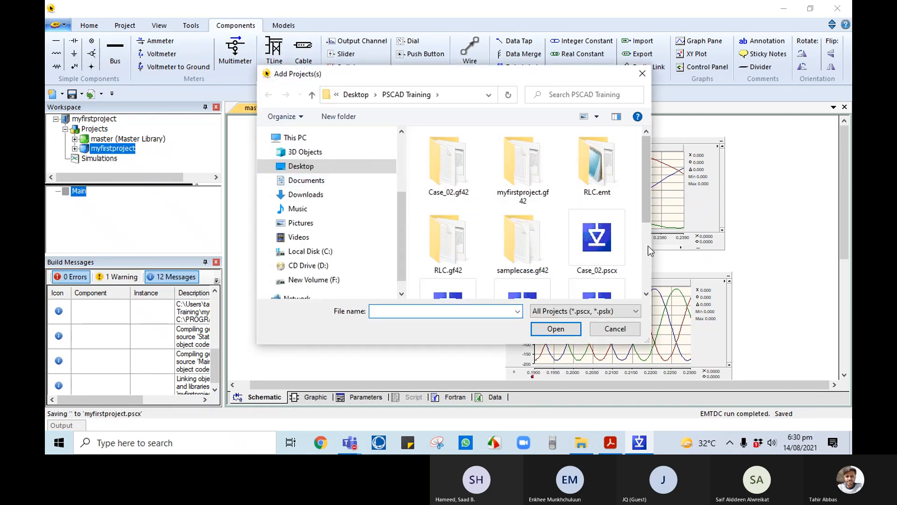
{"action": "scroll", "coordinate": [647, 246], "scroll_direction": "down", "scroll_amount": 2}
{"action": "scroll", "coordinate": [609, 253], "scroll_direction": "up", "scroll_amount": 3}
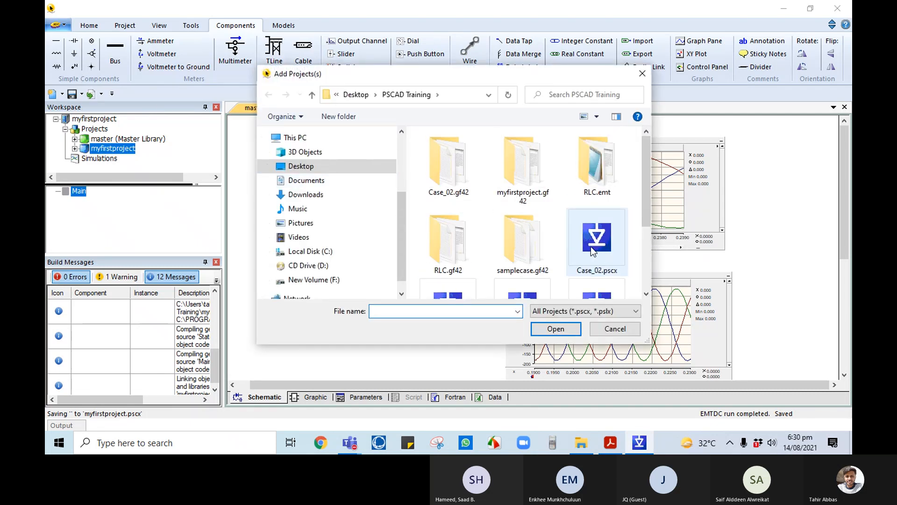
{"action": "scroll", "coordinate": [579, 246], "scroll_direction": "down", "scroll_amount": 3}
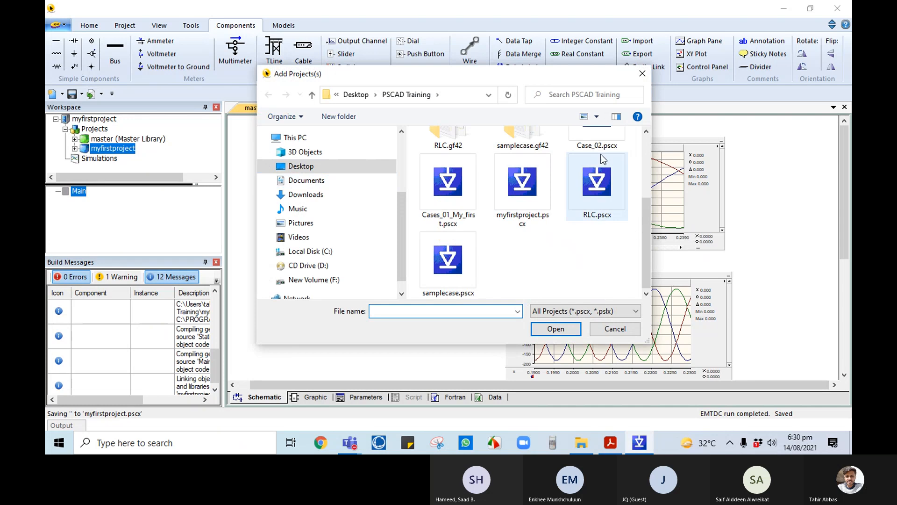
{"action": "scroll", "coordinate": [600, 150], "scroll_direction": "up", "scroll_amount": 1}
{"action": "left_click", "coordinate": [597, 139]}
{"action": "double_click", "coordinate": [598, 139]}
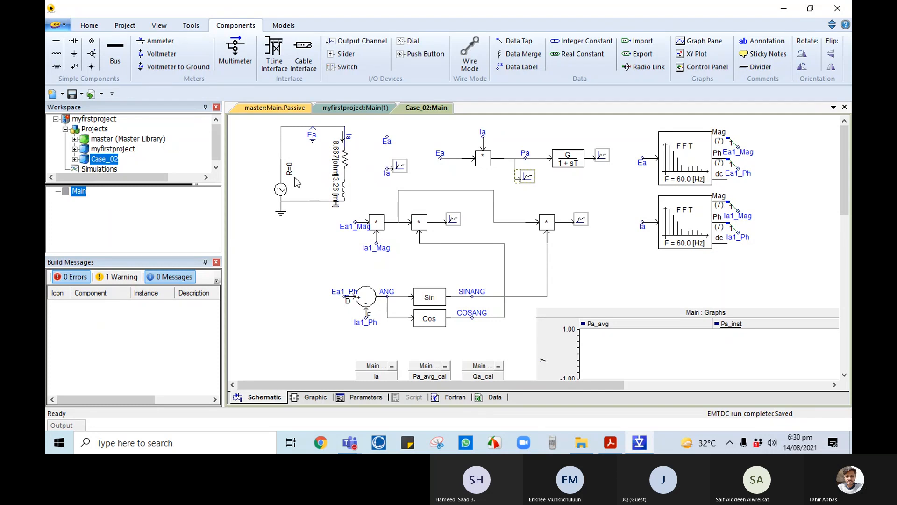
{"action": "left_click", "coordinate": [58, 25]}
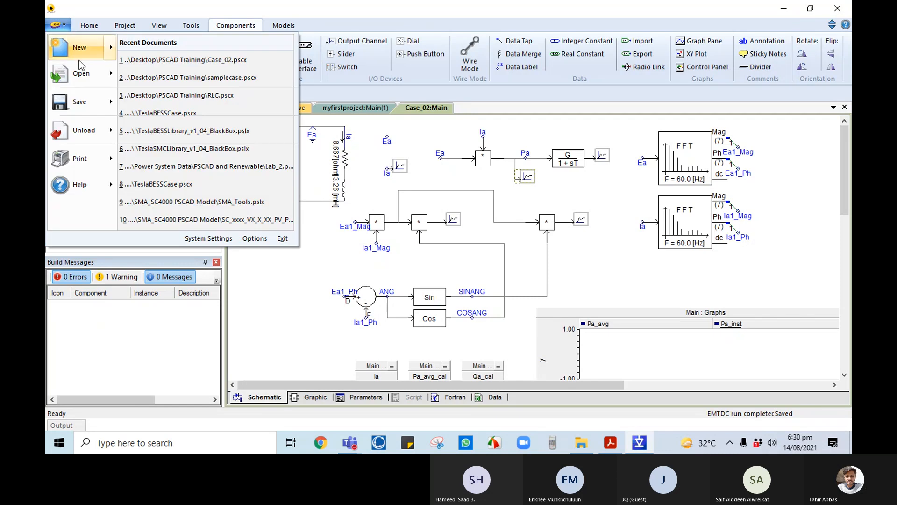
{"action": "left_click", "coordinate": [396, 138]}
{"action": "left_click", "coordinate": [65, 26]}
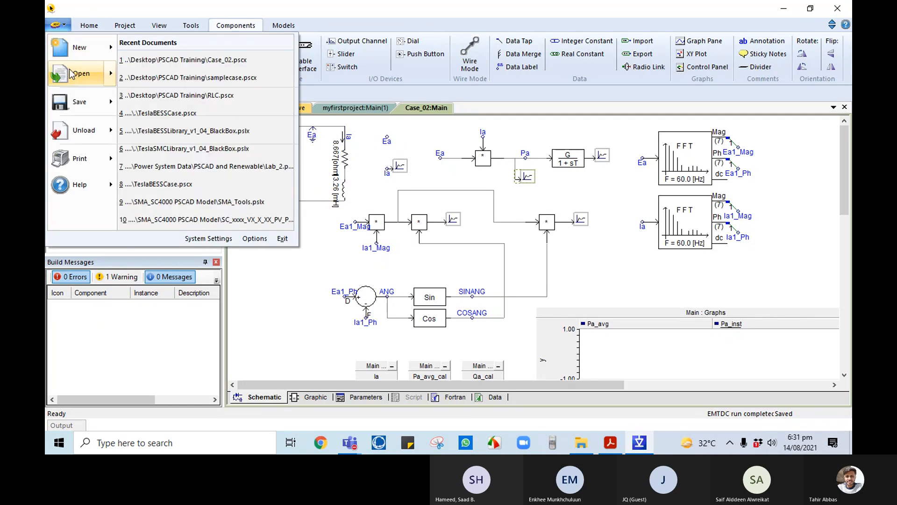
{"action": "left_click", "coordinate": [77, 71]}
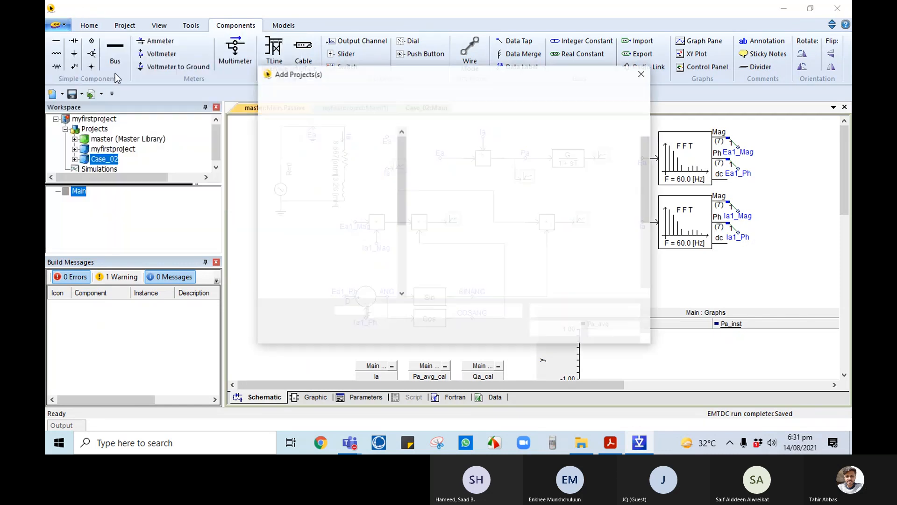
{"action": "left_click", "coordinate": [643, 73]}
Step: Import the legacy project RLC.psc from the PSCAD Training folder into the workspace
{"action": "left_click", "coordinate": [57, 25]}
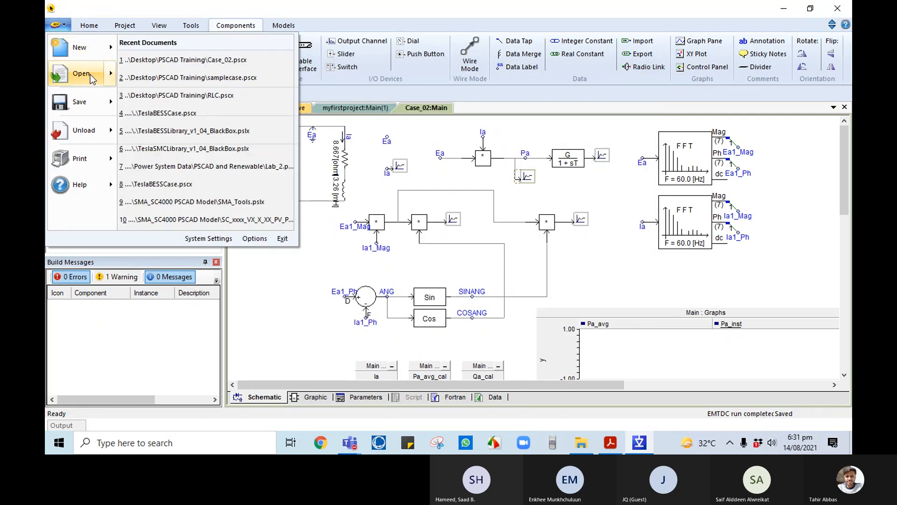
{"action": "mouse_move", "coordinate": [91, 74]}
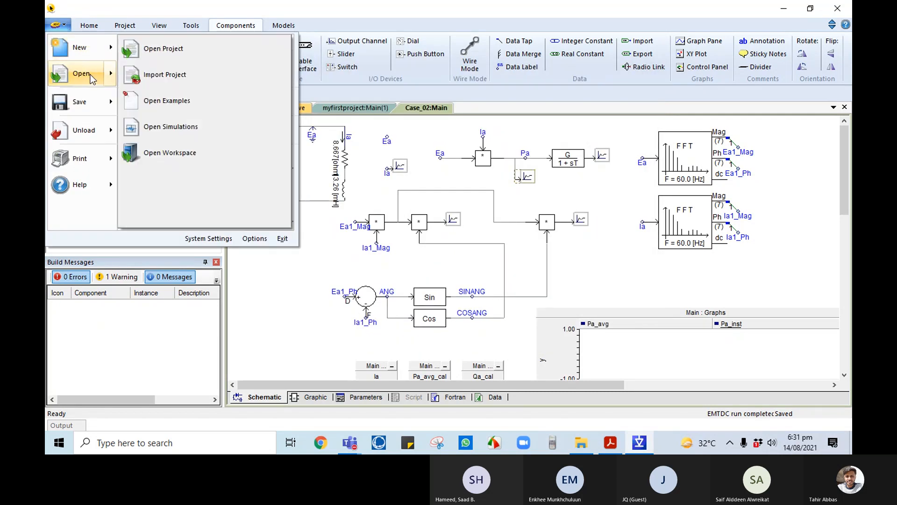
{"action": "left_click", "coordinate": [169, 79]}
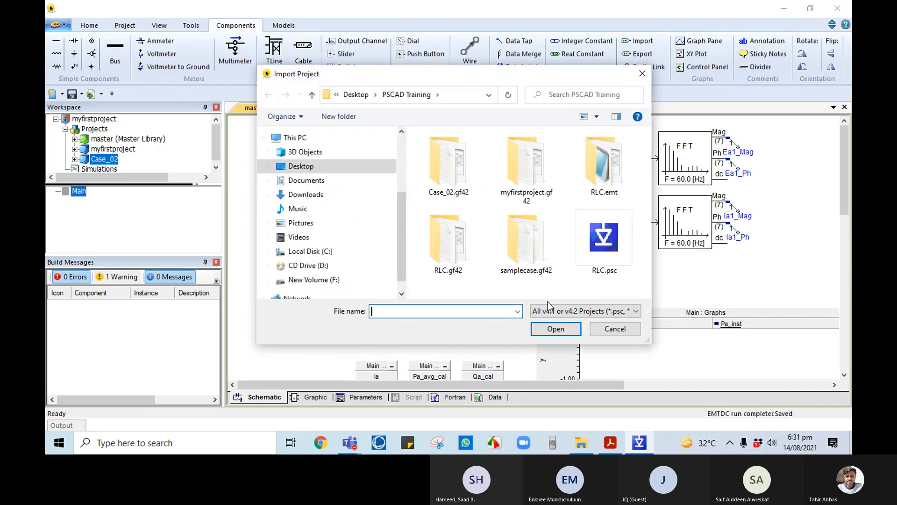
{"action": "left_click", "coordinate": [558, 313]}
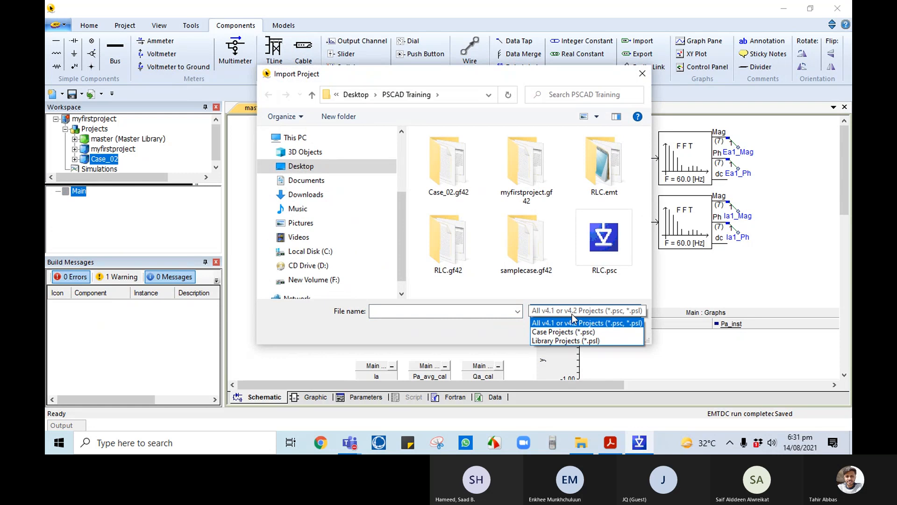
{"action": "left_click", "coordinate": [575, 314]}
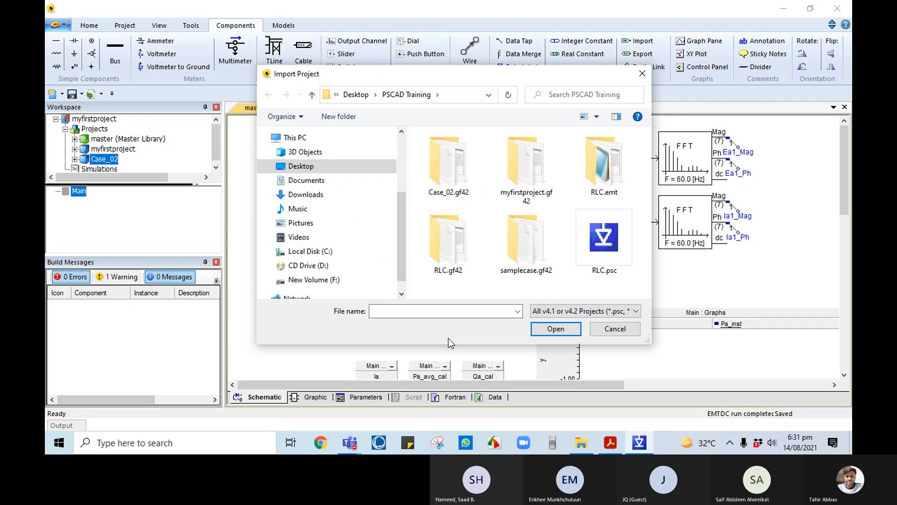
{"action": "double_click", "coordinate": [607, 248]}
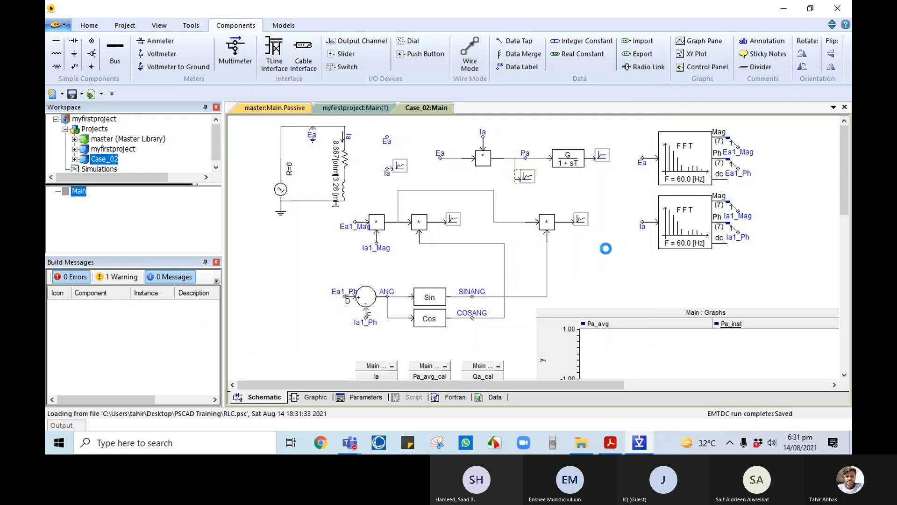
{"action": "left_click", "coordinate": [515, 248]}
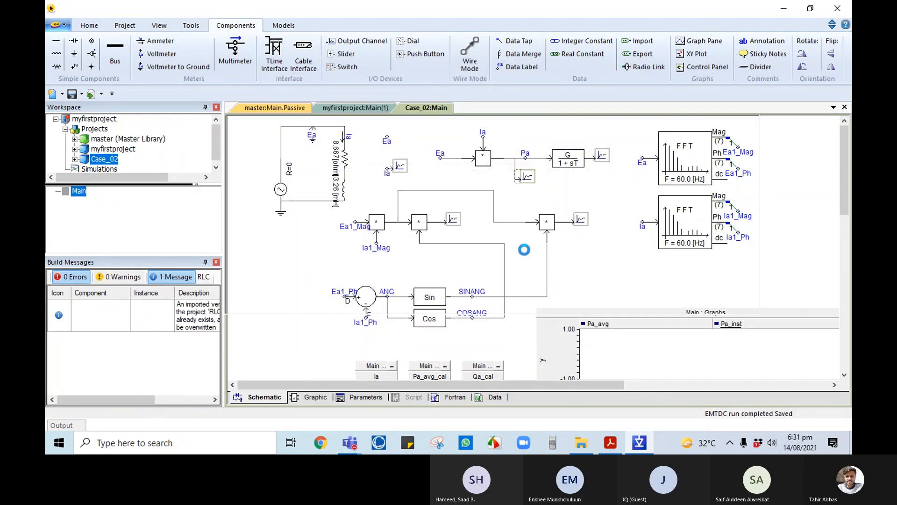
Step: Unload the Case_02 and myfirstproject projects from the workspace, keeping RLC loaded
{"action": "double_click", "coordinate": [101, 158]}
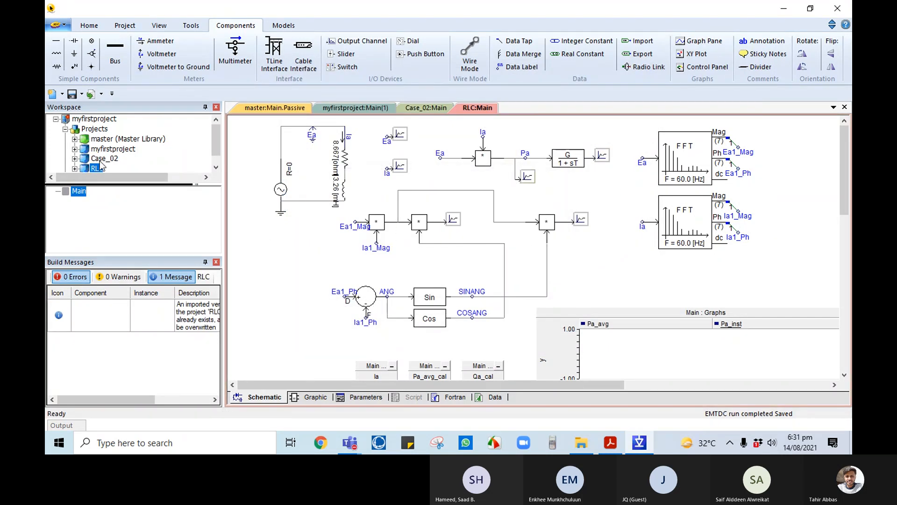
{"action": "mouse_move", "coordinate": [215, 138]}
{"action": "left_mouse_down"}
{"action": "mouse_move", "coordinate": [214, 150]}
{"action": "mouse_move", "coordinate": [213, 131]}
{"action": "left_mouse_up"}
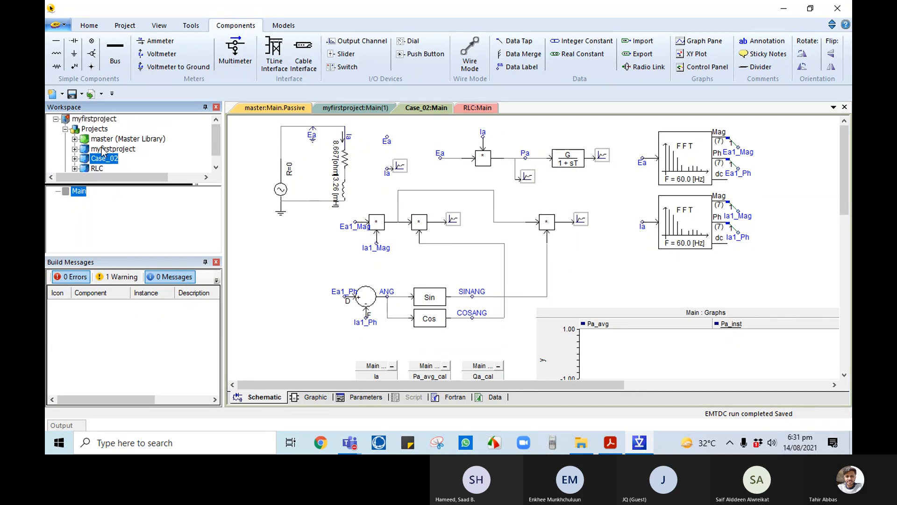
{"action": "right_click", "coordinate": [107, 160]}
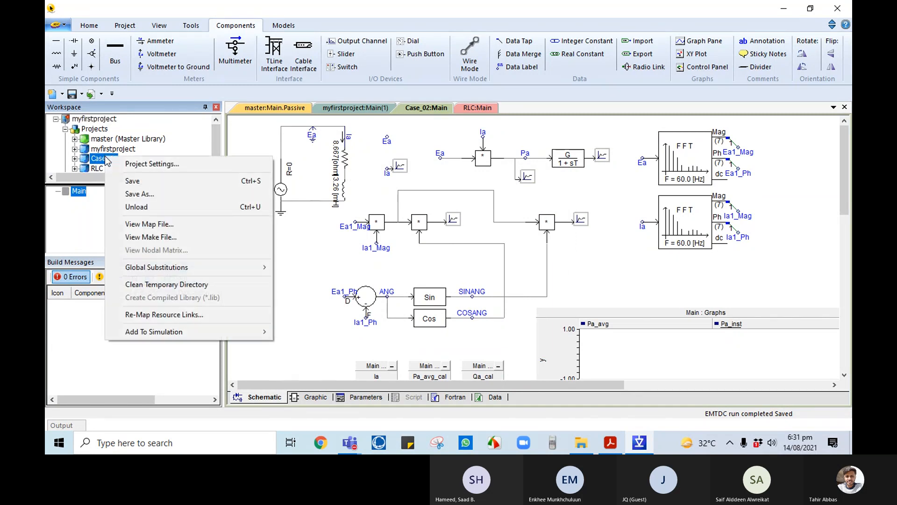
{"action": "left_click", "coordinate": [136, 205]}
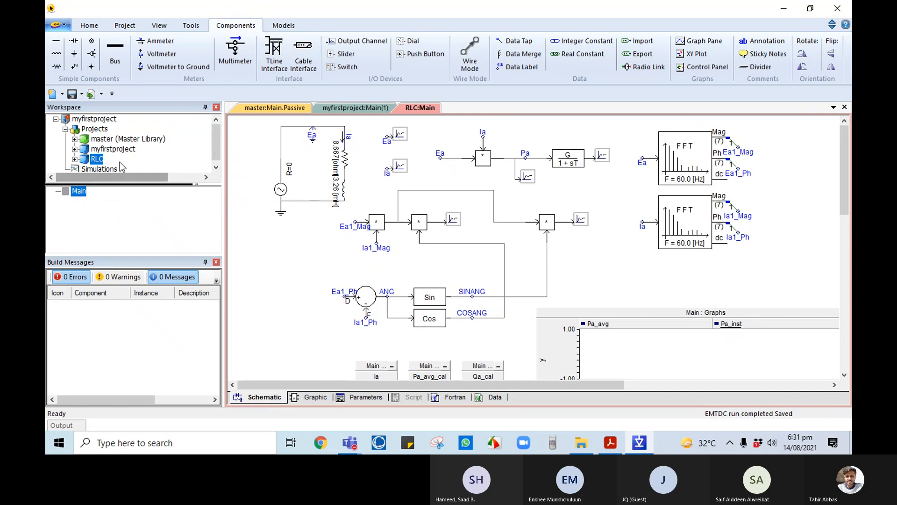
{"action": "left_click", "coordinate": [113, 149]}
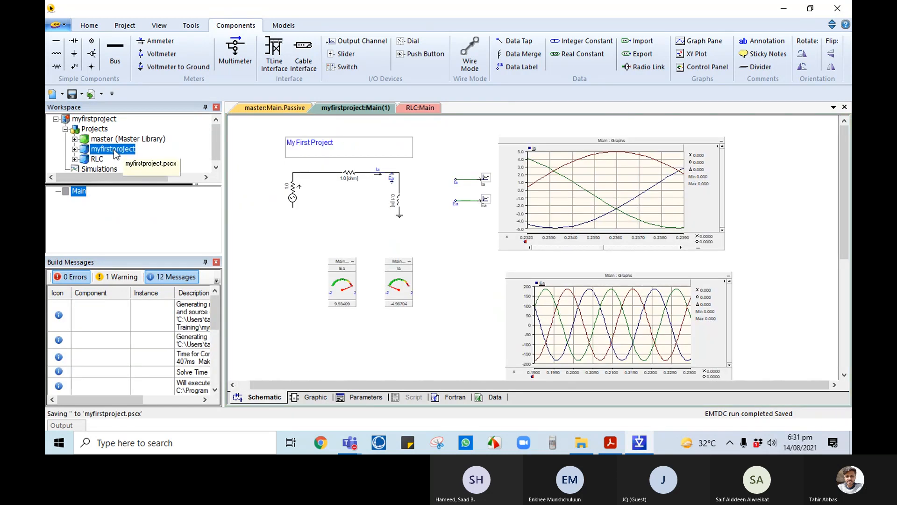
{"action": "right_click", "coordinate": [114, 149]}
{"action": "left_click", "coordinate": [138, 200]}
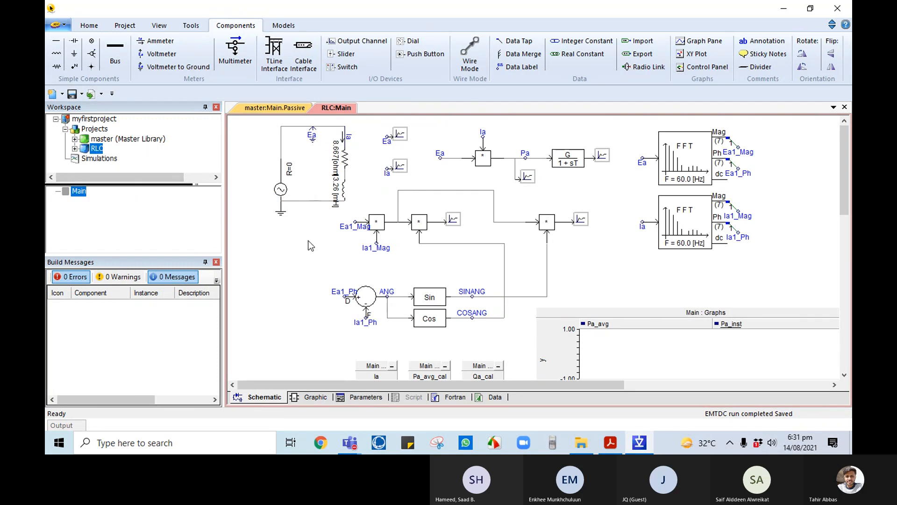
Step: Look over the RLC schematic, from the source circuit and control blocks down to the meters and graphs
{"action": "left_click", "coordinate": [335, 199]}
{"action": "left_click", "coordinate": [310, 139]}
{"action": "scroll", "coordinate": [562, 231], "scroll_direction": "down", "scroll_amount": 3}
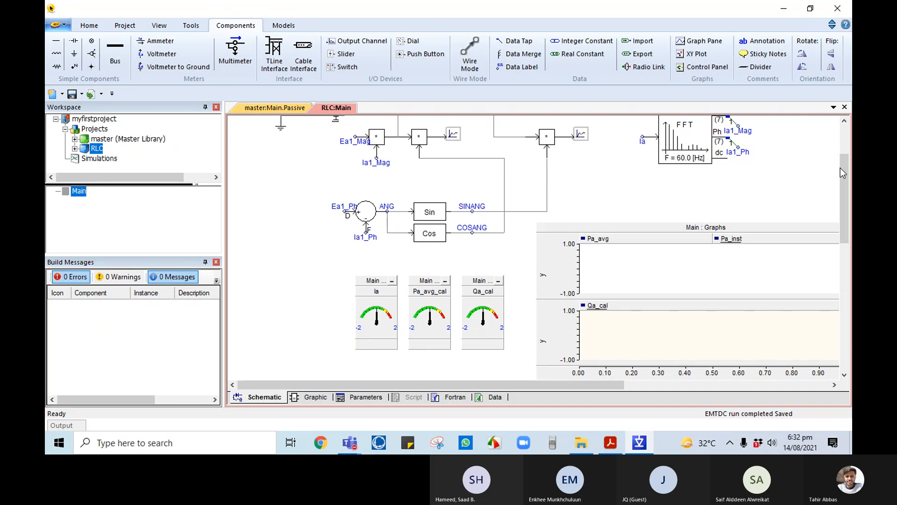
{"action": "left_click_drag", "start_coordinate": [845, 171], "coordinate": [840, 145]}
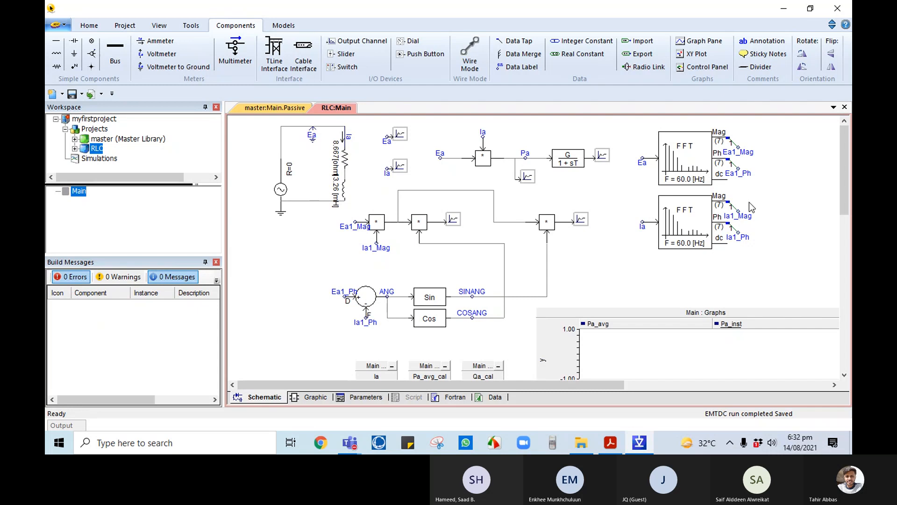
{"action": "left_click", "coordinate": [368, 376]}
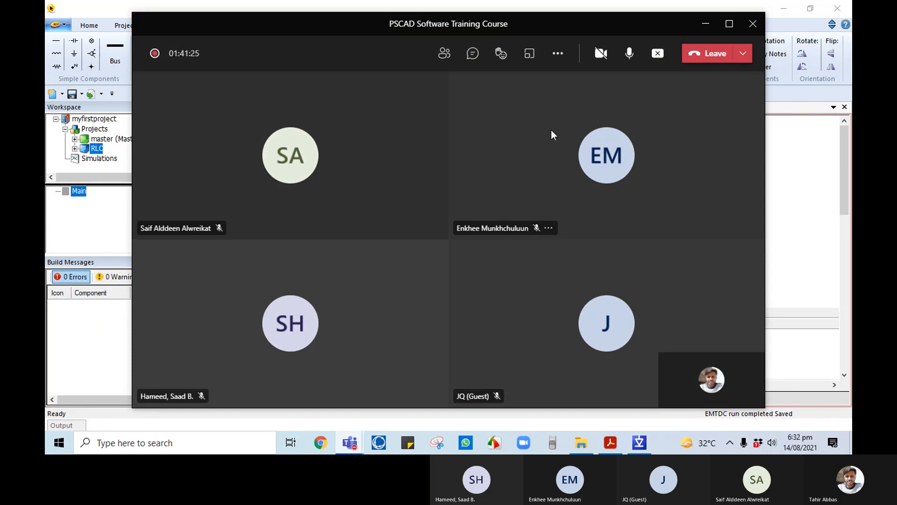
{"action": "left_click", "coordinate": [705, 24]}
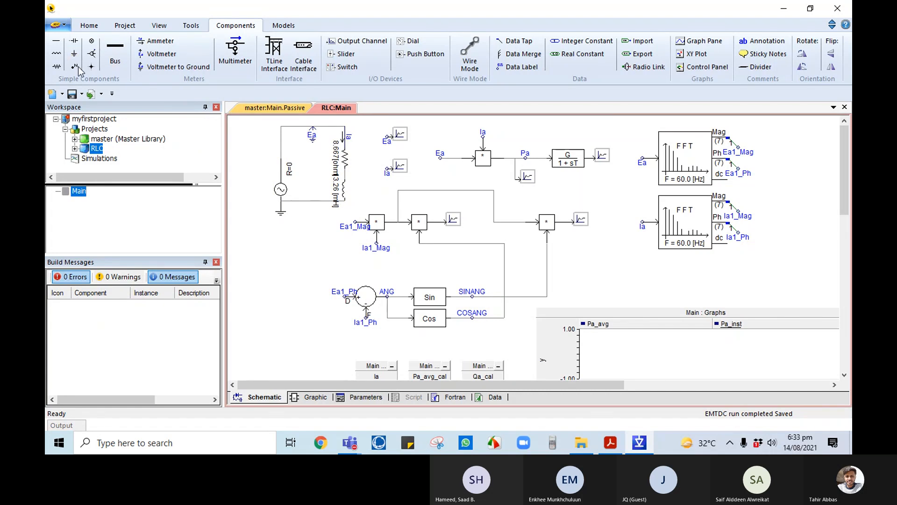
{"action": "left_click", "coordinate": [156, 55]}
Step: Consult the help page for the multiplier that combines Ea and Ia, and close it after reading
{"action": "mouse_move", "coordinate": [486, 162]}
{"action": "right_click", "coordinate": [486, 160]}
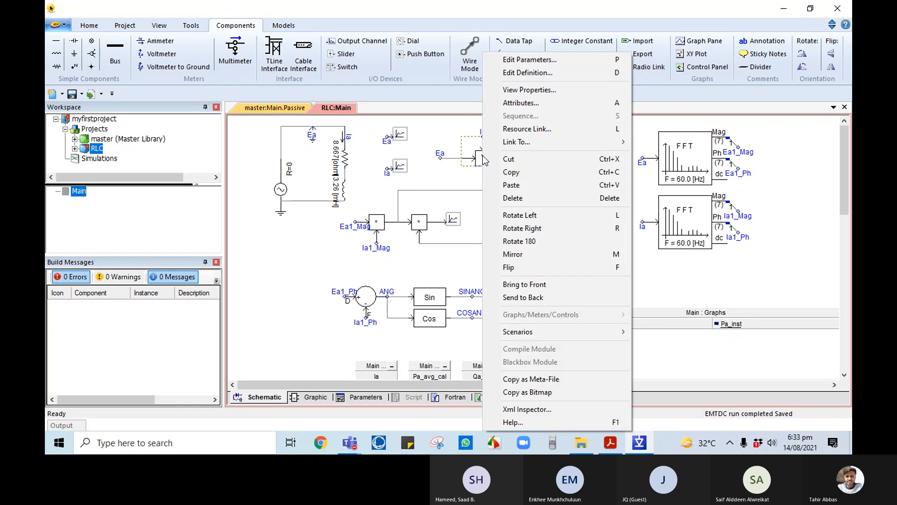
{"action": "left_click", "coordinate": [531, 422]}
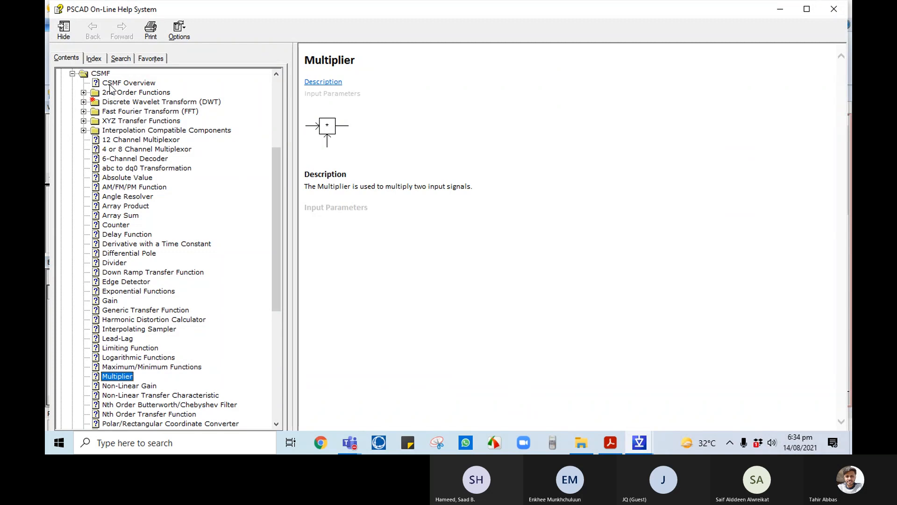
{"action": "left_click", "coordinate": [835, 10]}
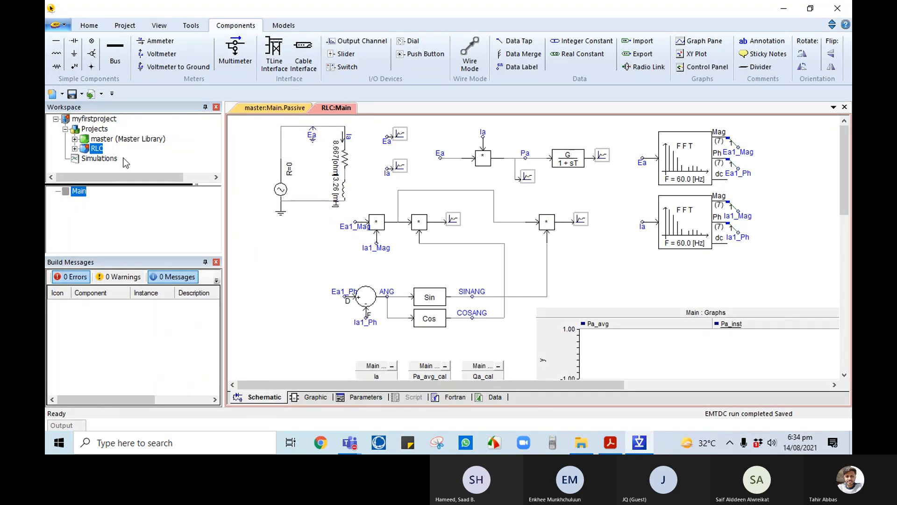
Step: Locate the multiplier block on the CSMF page of the master library
{"action": "left_click", "coordinate": [97, 139]}
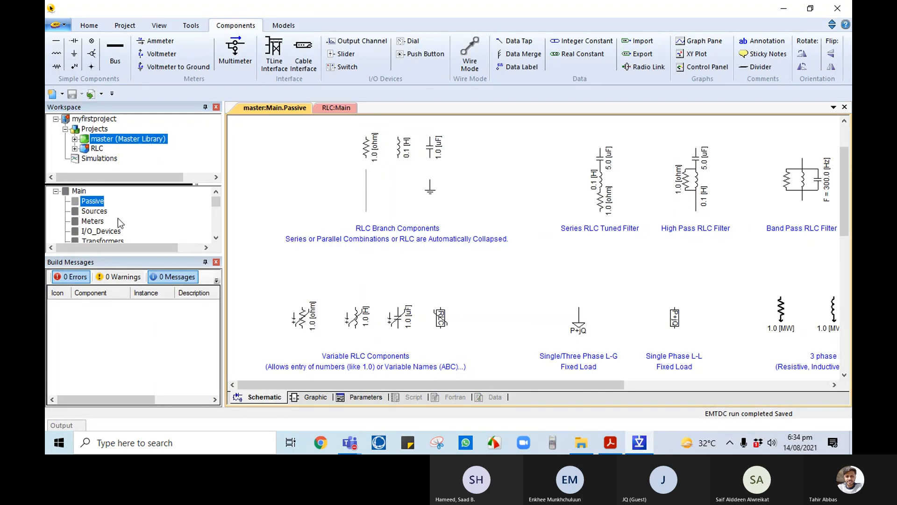
{"action": "left_click", "coordinate": [65, 191]}
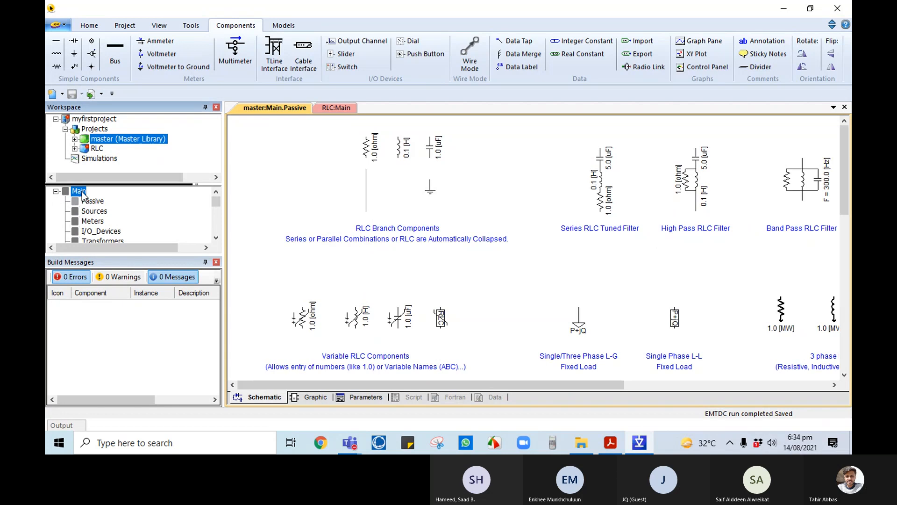
{"action": "scroll", "coordinate": [672, 255], "scroll_direction": "down", "scroll_amount": 2}
{"action": "scroll", "coordinate": [700, 275], "scroll_direction": "down", "scroll_amount": 3}
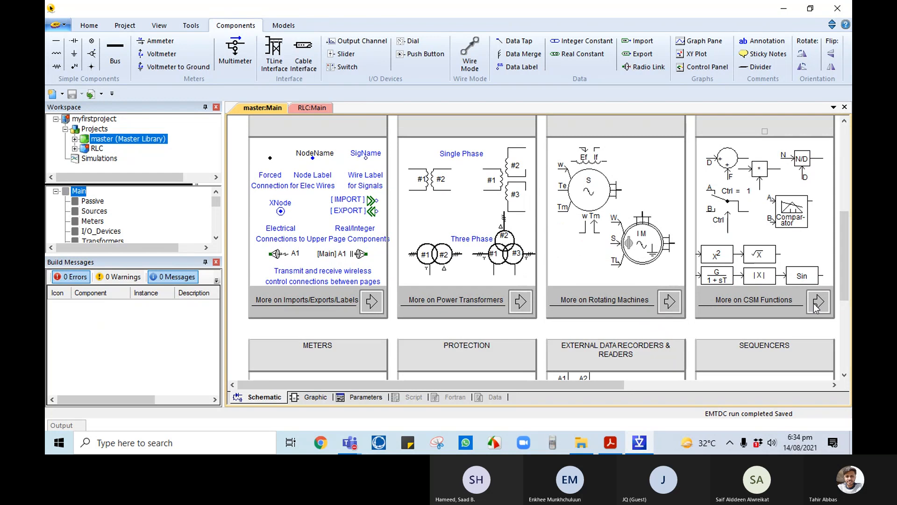
{"action": "double_click", "coordinate": [816, 308]}
{"action": "scroll", "coordinate": [419, 226], "scroll_direction": "up", "scroll_amount": 4}
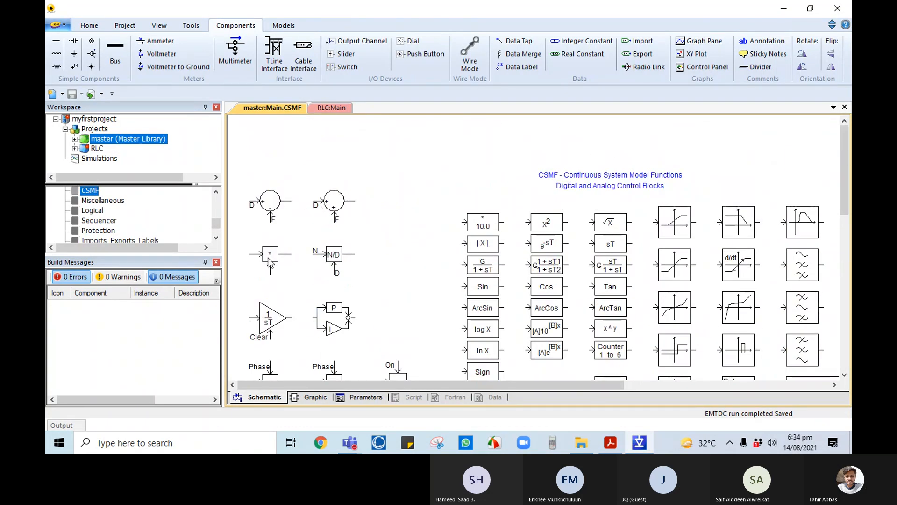
Step: Return to the RLC schematic and check the data path type of the multiplier fed by Ea and Ia
{"action": "left_click", "coordinate": [327, 108]}
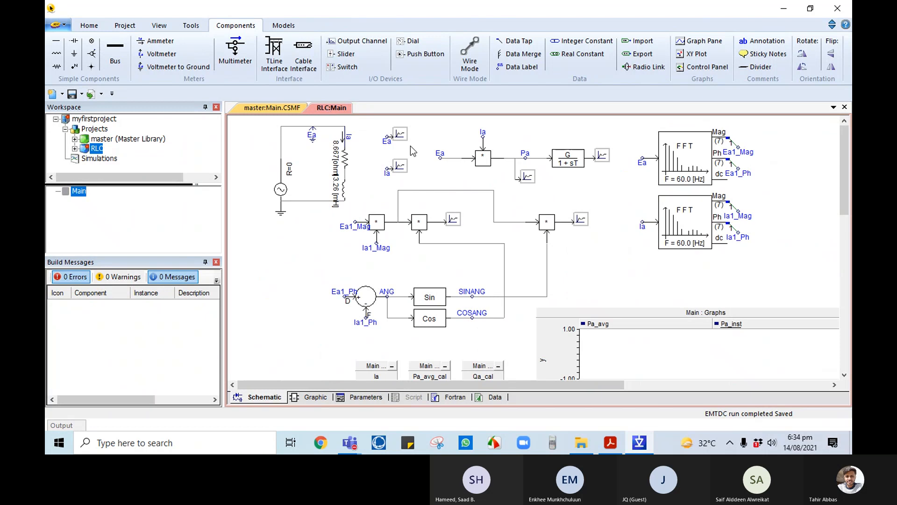
{"action": "double_click", "coordinate": [483, 159]}
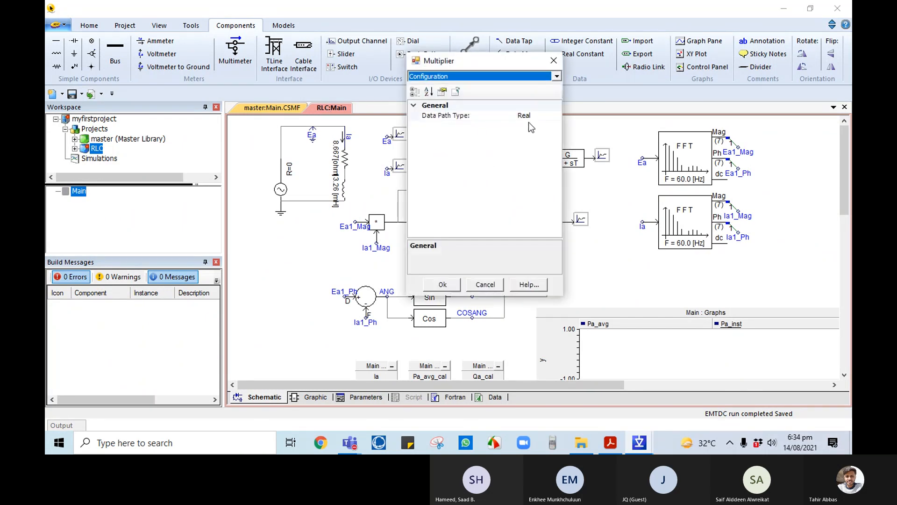
{"action": "left_click", "coordinate": [443, 285]}
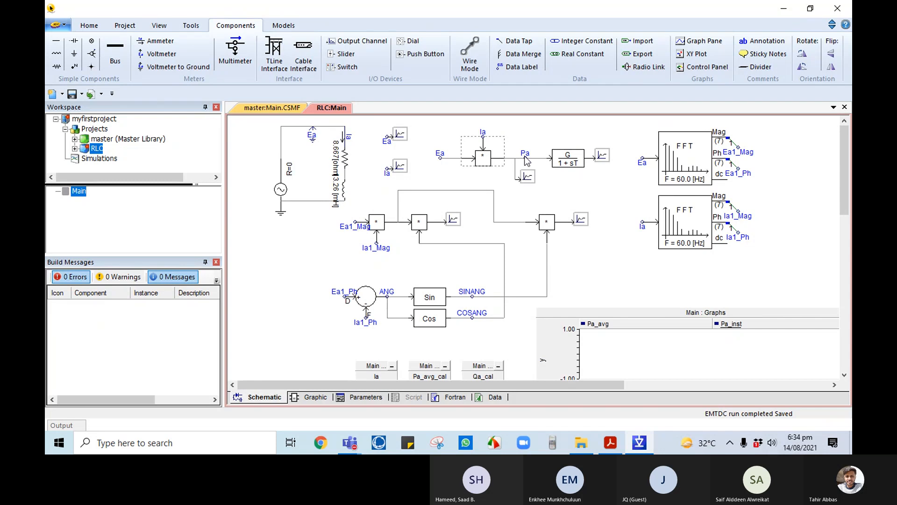
Step: Inspect the title of the output channel connected directly to the Pa signal, leaving its settings as they are
{"action": "mouse_move", "coordinate": [527, 160]}
{"action": "double_click", "coordinate": [529, 178]}
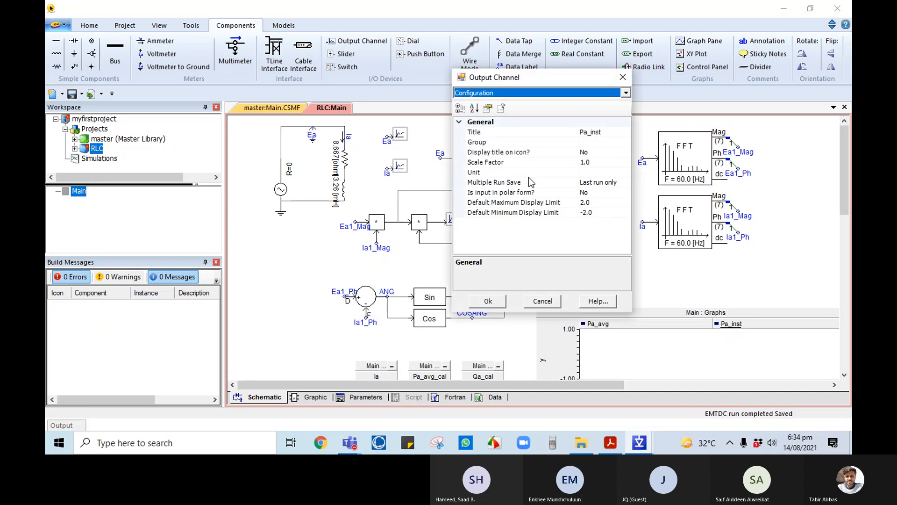
{"action": "left_click", "coordinate": [610, 134]}
{"action": "left_click_drag", "start_coordinate": [614, 133], "coordinate": [547, 131]}
{"action": "left_click", "coordinate": [622, 78]}
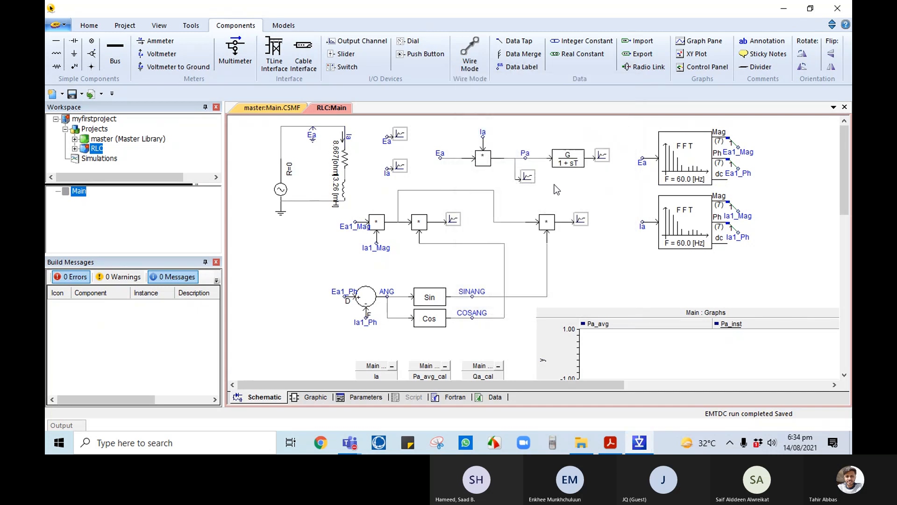
Step: Review the configuration of the real pole block G/(1+sT) that filters the Pa signal
{"action": "scroll", "coordinate": [533, 173], "scroll_direction": "down", "scroll_amount": 1}
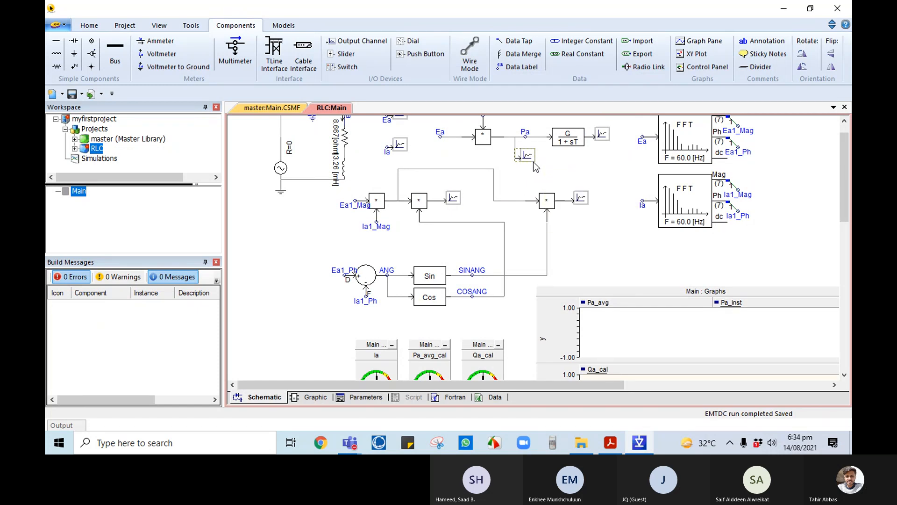
{"action": "scroll", "coordinate": [533, 161], "scroll_direction": "up", "scroll_amount": 1}
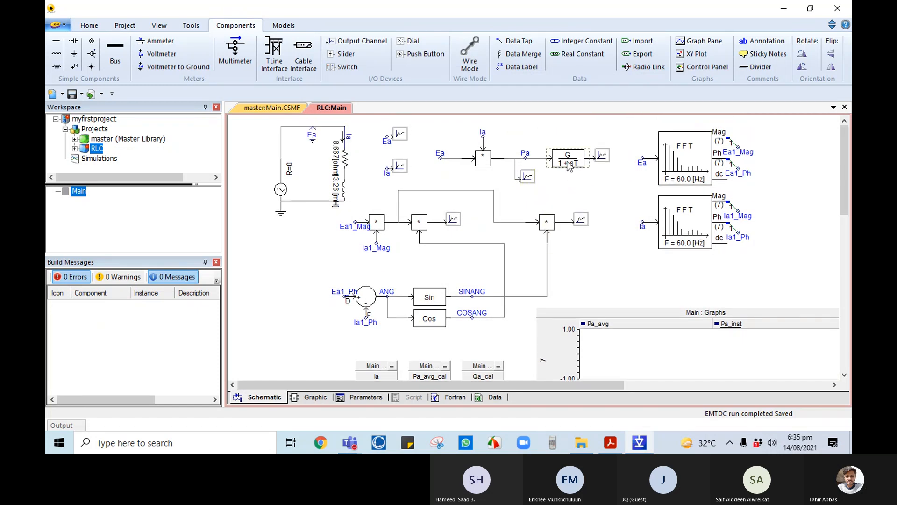
{"action": "double_click", "coordinate": [569, 167]}
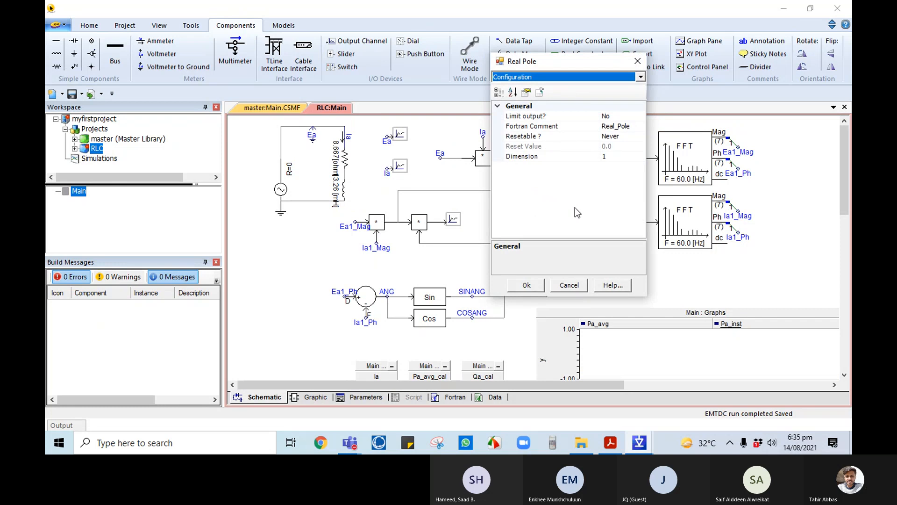
{"action": "left_click", "coordinate": [525, 286]}
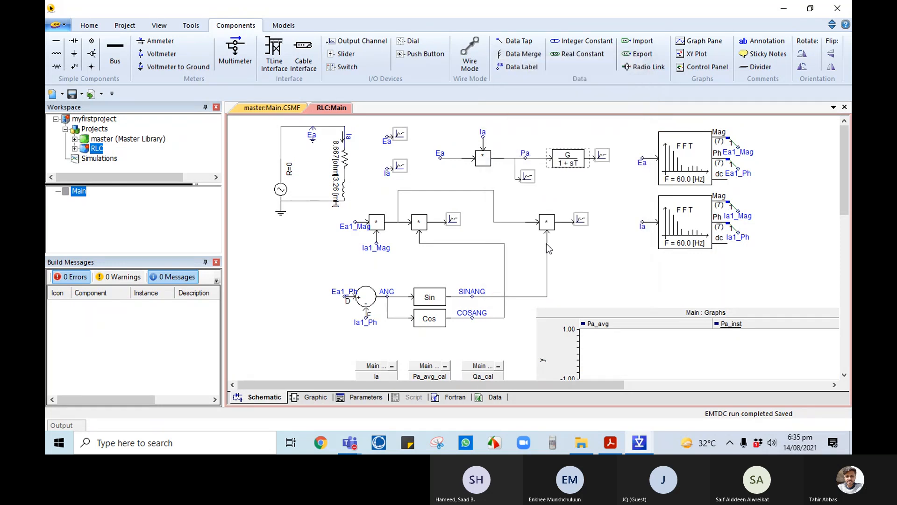
Step: Check the title of the output channel that follows the real pole block
{"action": "double_click", "coordinate": [603, 155]}
{"action": "left_click", "coordinate": [684, 108]}
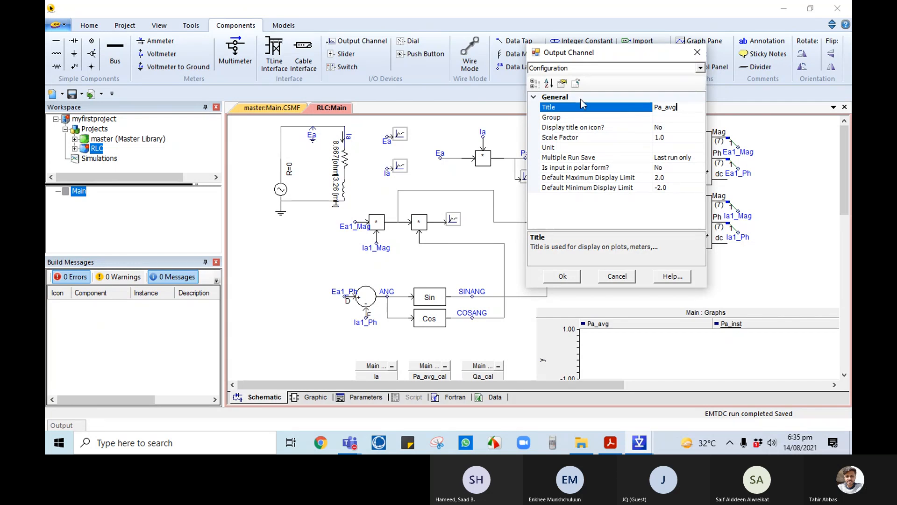
{"action": "left_click", "coordinate": [562, 278]}
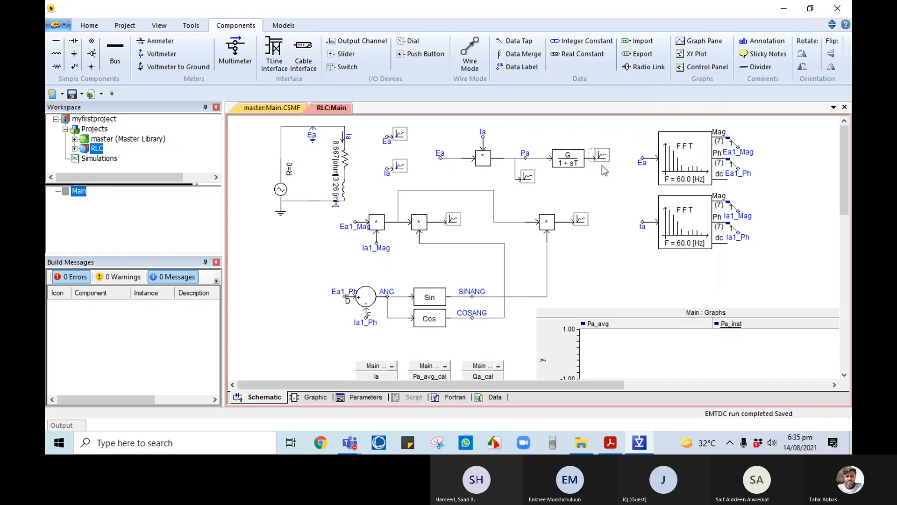
Step: Compare the output channel titles with the Pa_avg and Pa_inst curves in the Main graph frame
{"action": "scroll", "coordinate": [605, 182], "scroll_direction": "down", "scroll_amount": 5}
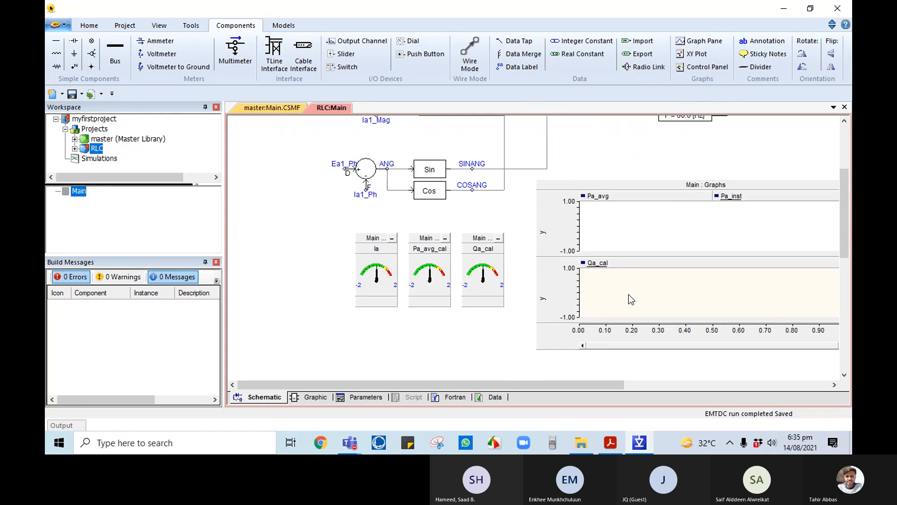
{"action": "scroll", "coordinate": [622, 268], "scroll_direction": "up", "scroll_amount": 1}
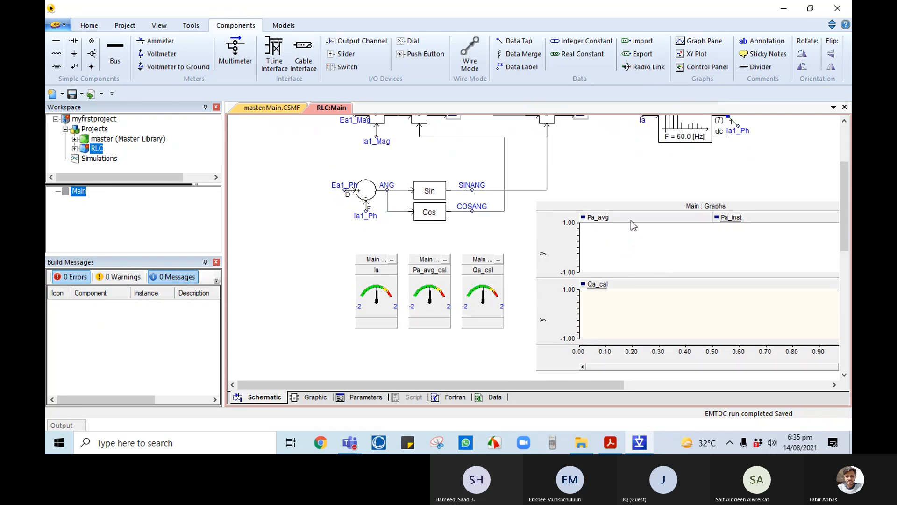
{"action": "scroll", "coordinate": [631, 222], "scroll_direction": "up", "scroll_amount": 4}
{"action": "scroll", "coordinate": [609, 296], "scroll_direction": "down", "scroll_amount": 2}
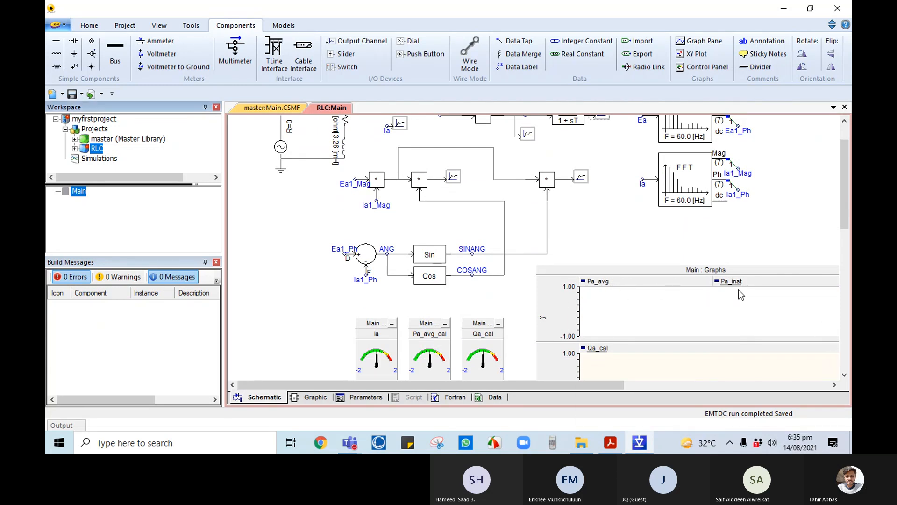
{"action": "scroll", "coordinate": [742, 288], "scroll_direction": "up", "scroll_amount": 2}
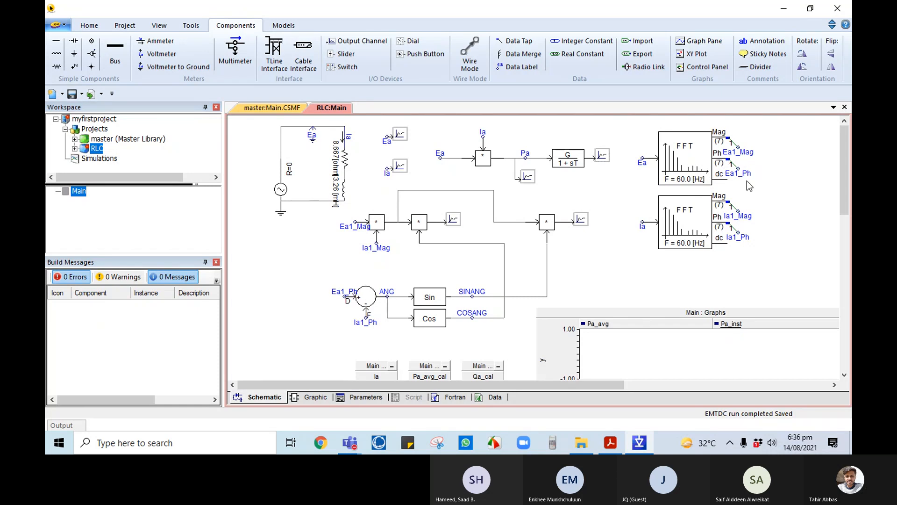
Step: Consult the help page of the FFT block fed by Ea, and return to the RLC schematic
{"action": "mouse_move", "coordinate": [693, 155]}
{"action": "right_click", "coordinate": [684, 156]}
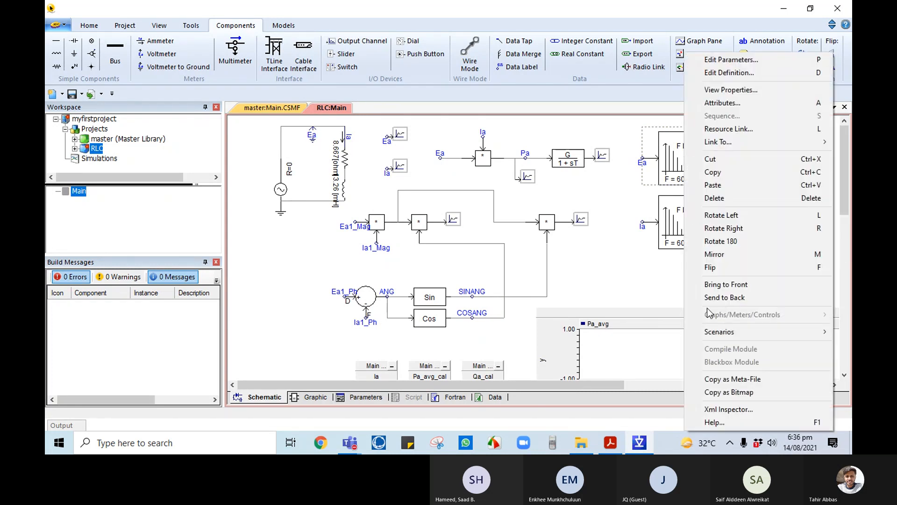
{"action": "left_click", "coordinate": [713, 424]}
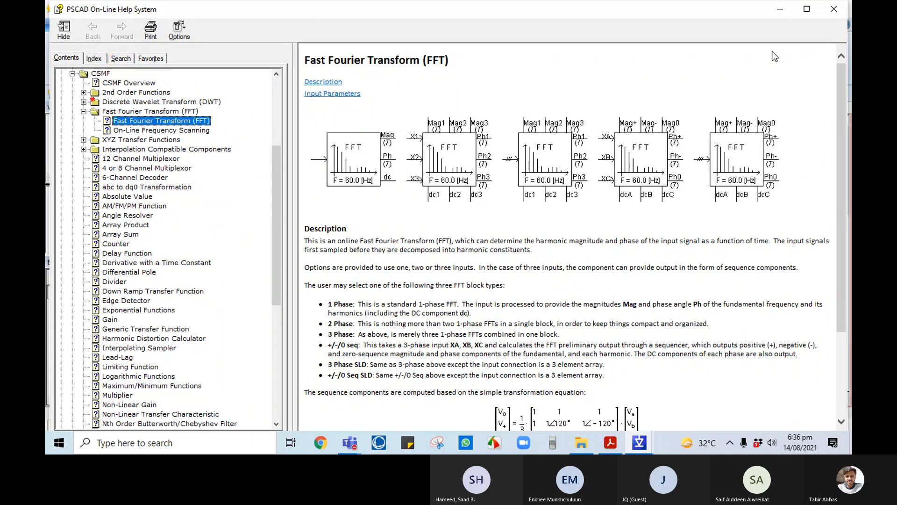
{"action": "left_click", "coordinate": [832, 10]}
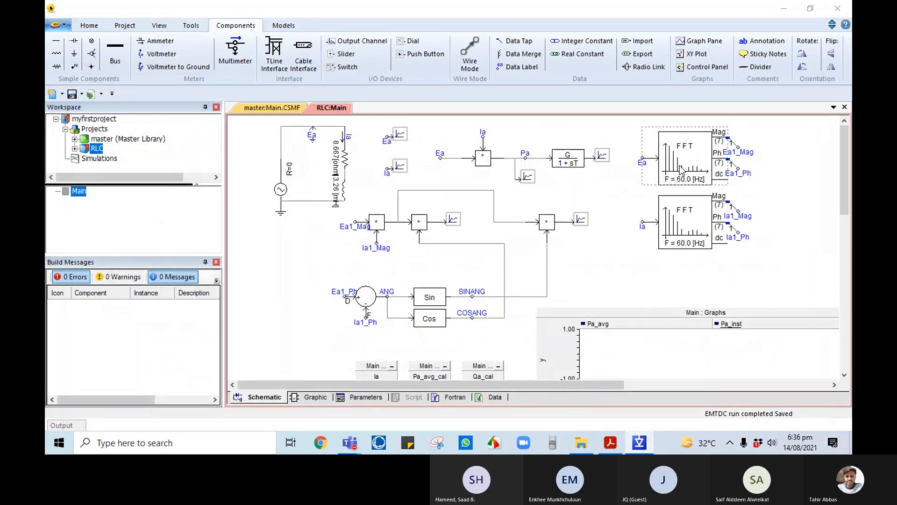
Step: Review the configuration of the FFT block fed by Ea, including its anti-aliasing filter option, without changing any setting
{"action": "double_click", "coordinate": [681, 169]}
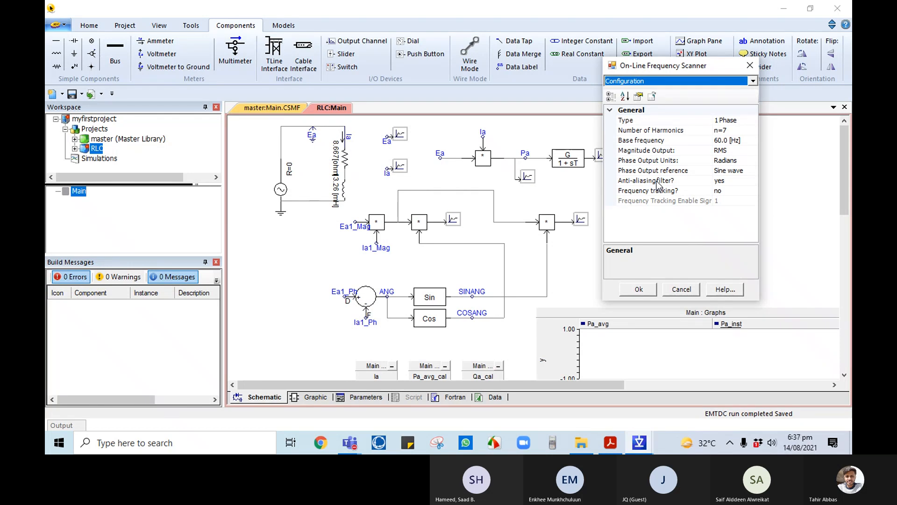
{"action": "left_click", "coordinate": [730, 184]}
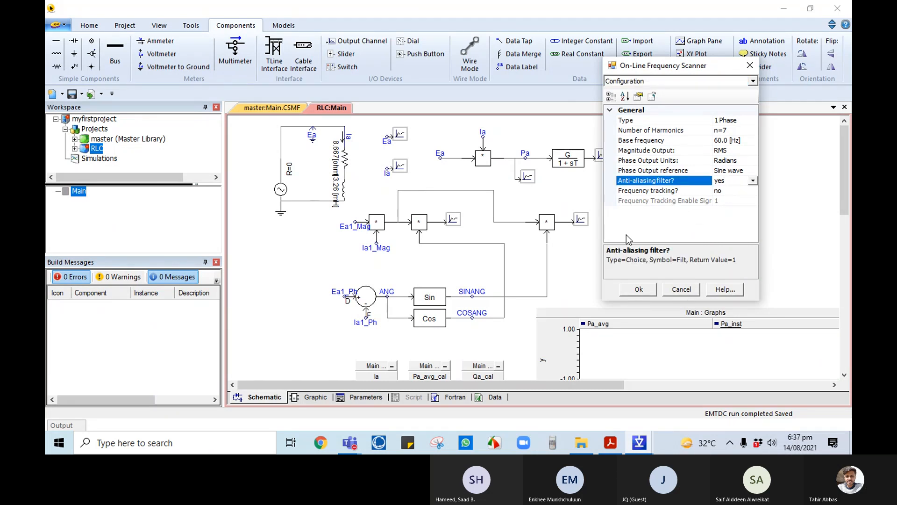
{"action": "left_click", "coordinate": [639, 289]}
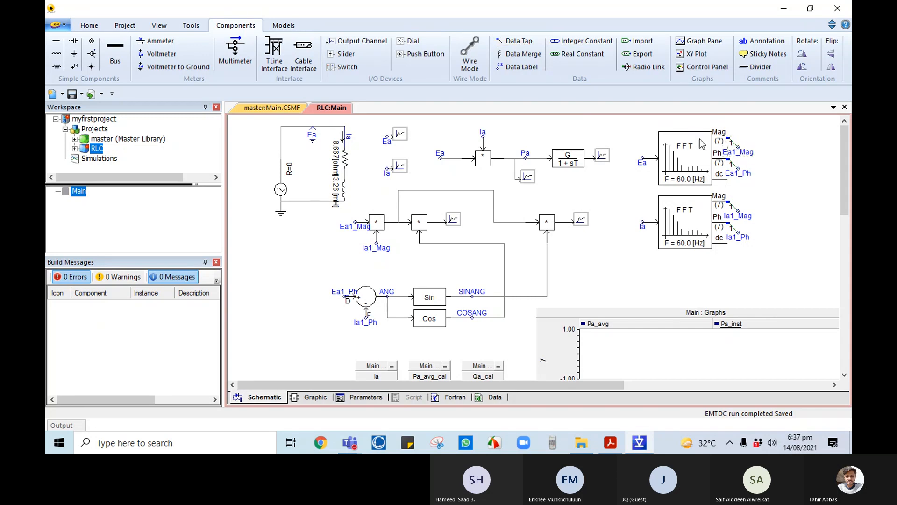
Step: Place a trial data tap near the FFT blocks to view its index and dimension settings, and remove it
{"action": "left_click", "coordinate": [514, 41]}
{"action": "left_click", "coordinate": [620, 243]}
{"action": "double_click", "coordinate": [617, 240]}
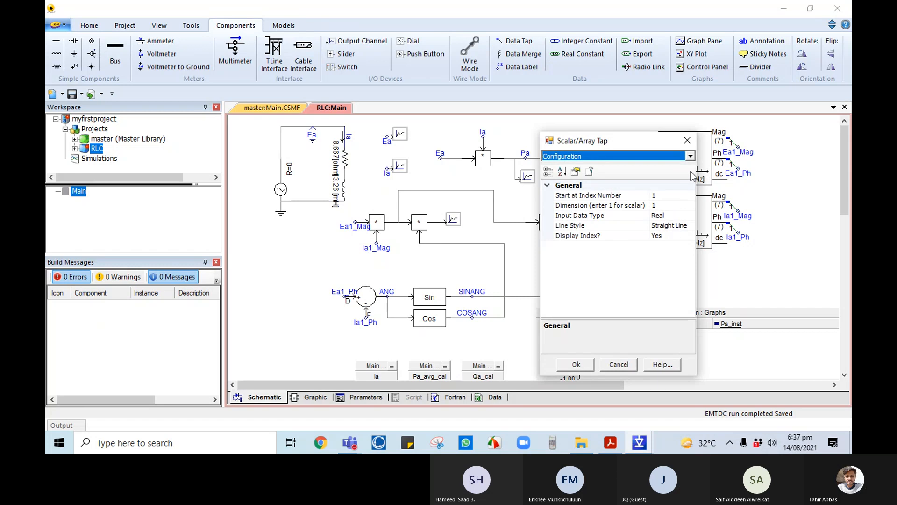
{"action": "left_click", "coordinate": [687, 140]}
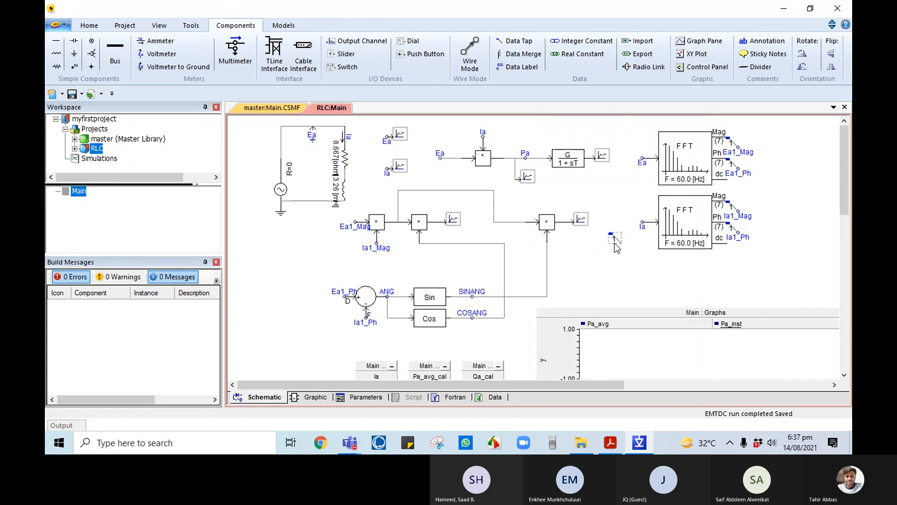
{"action": "key", "text": "Delete"}
Step: Check the title of the output channel that follows the multiplier fed by COSANG
{"action": "scroll", "coordinate": [645, 168], "scroll_direction": "down", "scroll_amount": 1}
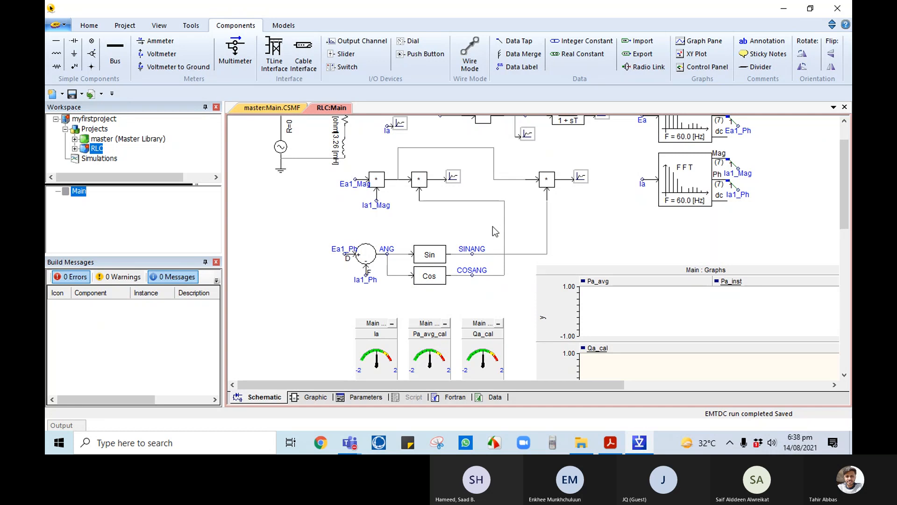
{"action": "double_click", "coordinate": [451, 178]}
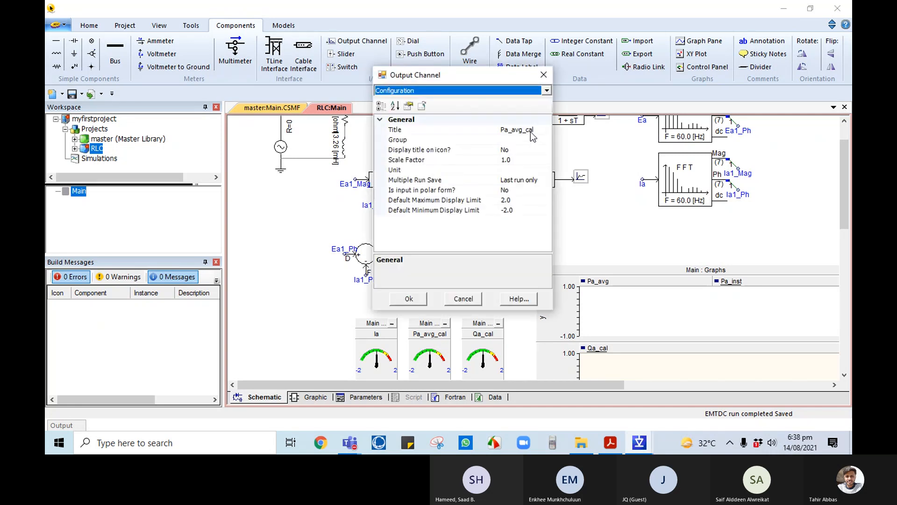
{"action": "left_click", "coordinate": [544, 75]}
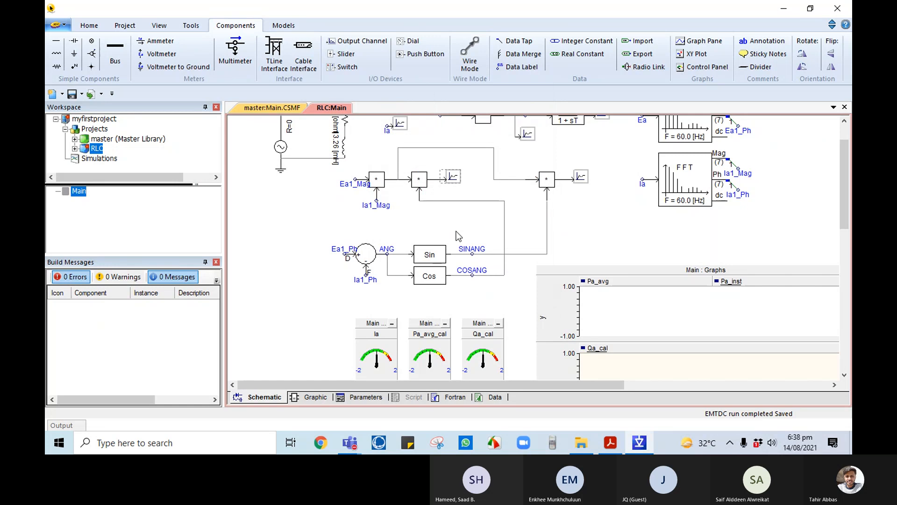
Step: Trace the SINANG signal to its multiplier and check the title of the output channel that follows it
{"action": "scroll", "coordinate": [454, 241], "scroll_direction": "up", "scroll_amount": 1}
{"action": "scroll", "coordinate": [453, 224], "scroll_direction": "down", "scroll_amount": 3}
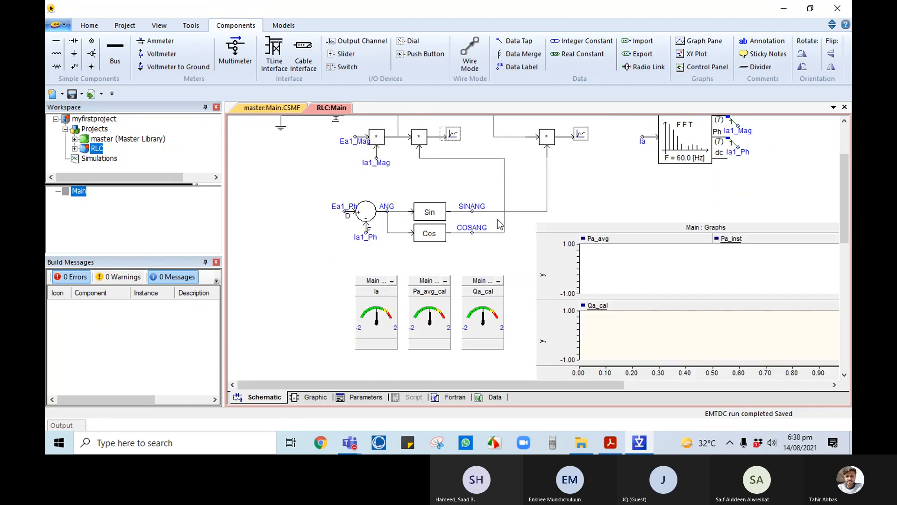
{"action": "scroll", "coordinate": [472, 206], "scroll_direction": "up", "scroll_amount": 1}
{"action": "scroll", "coordinate": [468, 212], "scroll_direction": "down", "scroll_amount": 1}
{"action": "scroll", "coordinate": [449, 227], "scroll_direction": "up", "scroll_amount": 2}
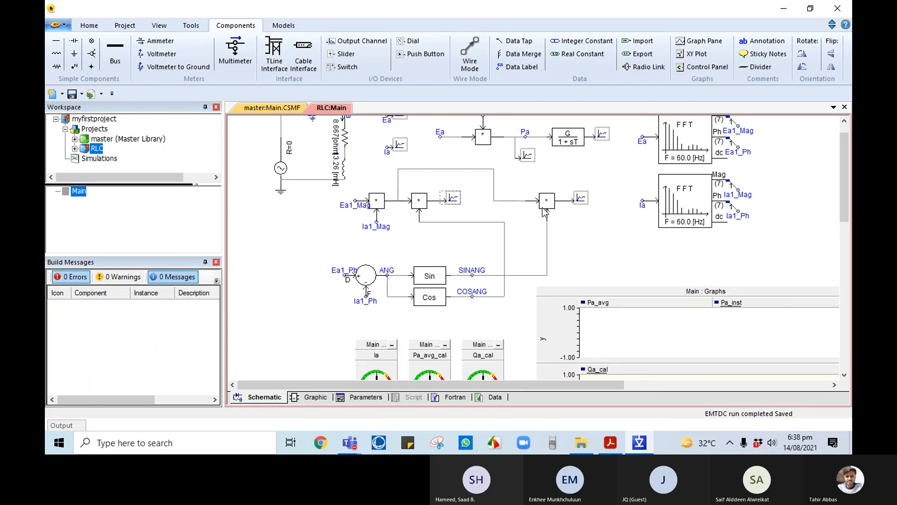
{"action": "double_click", "coordinate": [580, 200]}
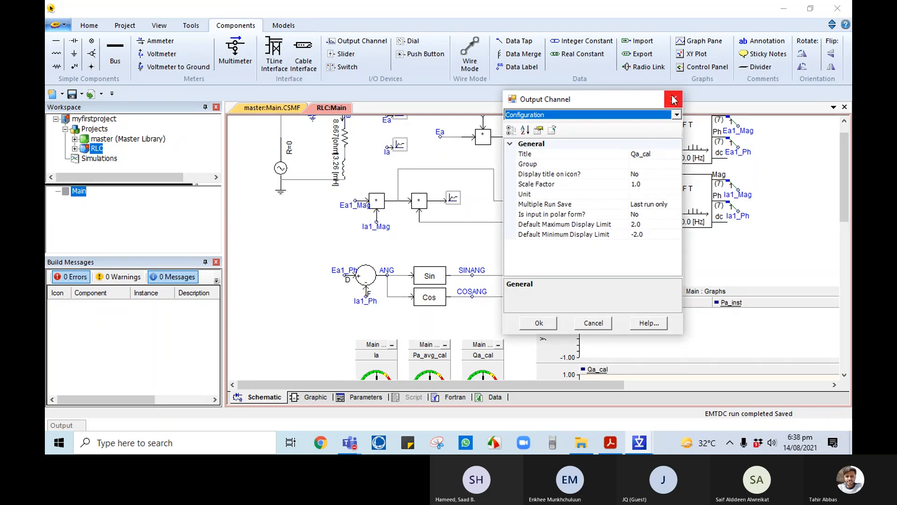
{"action": "left_click", "coordinate": [677, 105]}
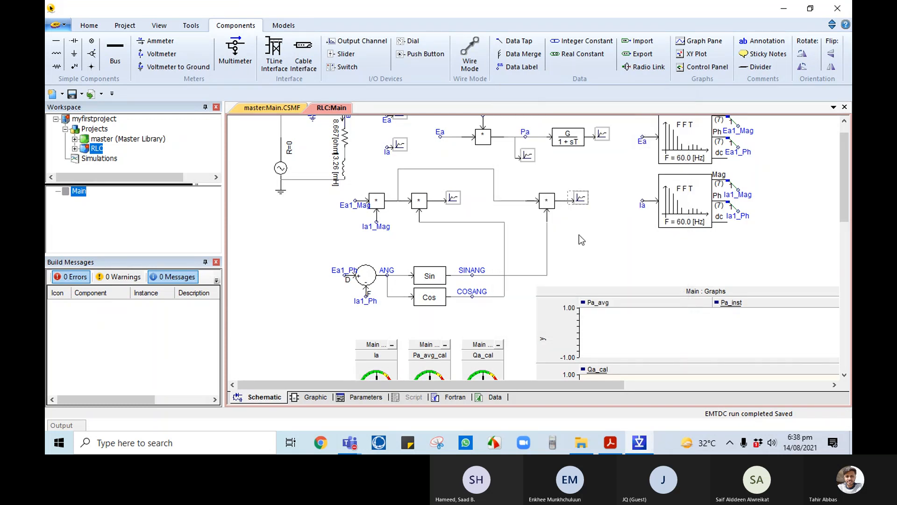
Step: Run the RLC case simulation
{"action": "scroll", "coordinate": [581, 240], "scroll_direction": "down", "scroll_amount": 3}
{"action": "scroll", "coordinate": [556, 243], "scroll_direction": "up", "scroll_amount": 4}
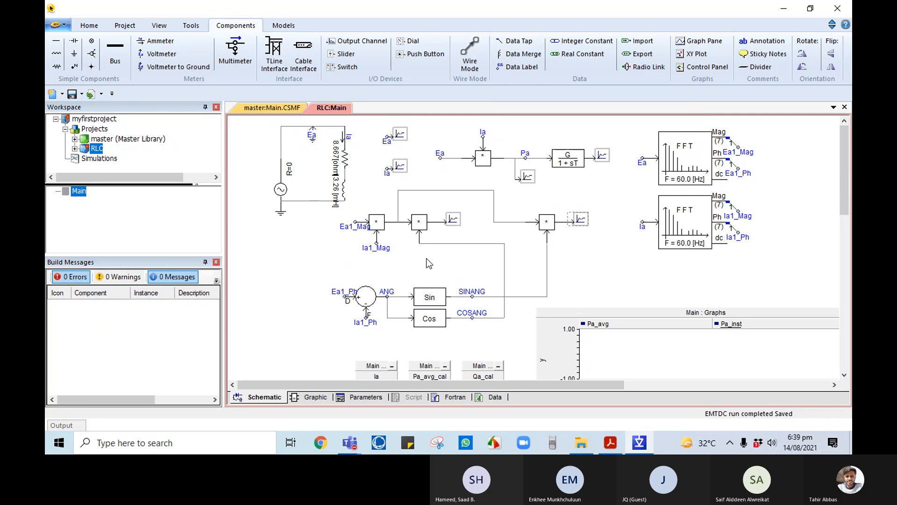
{"action": "scroll", "coordinate": [429, 263], "scroll_direction": "down", "scroll_amount": 3}
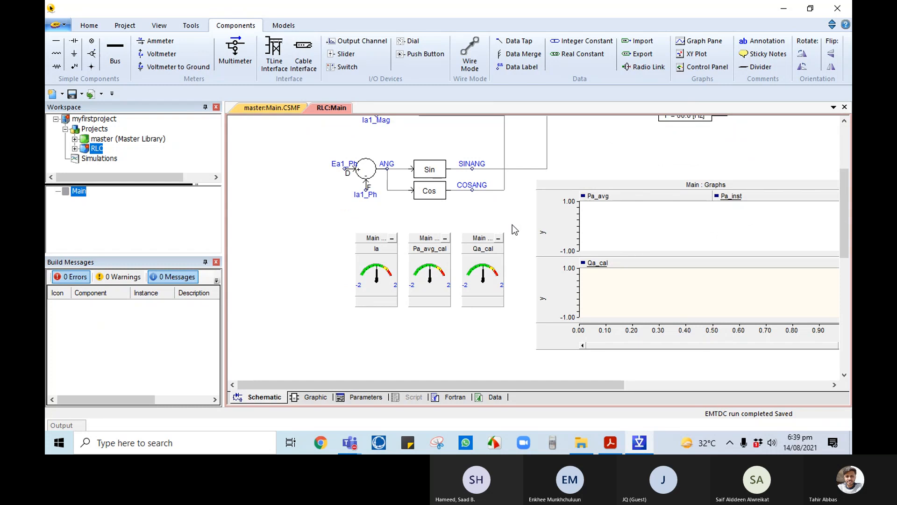
{"action": "scroll", "coordinate": [512, 225], "scroll_direction": "up", "scroll_amount": 3}
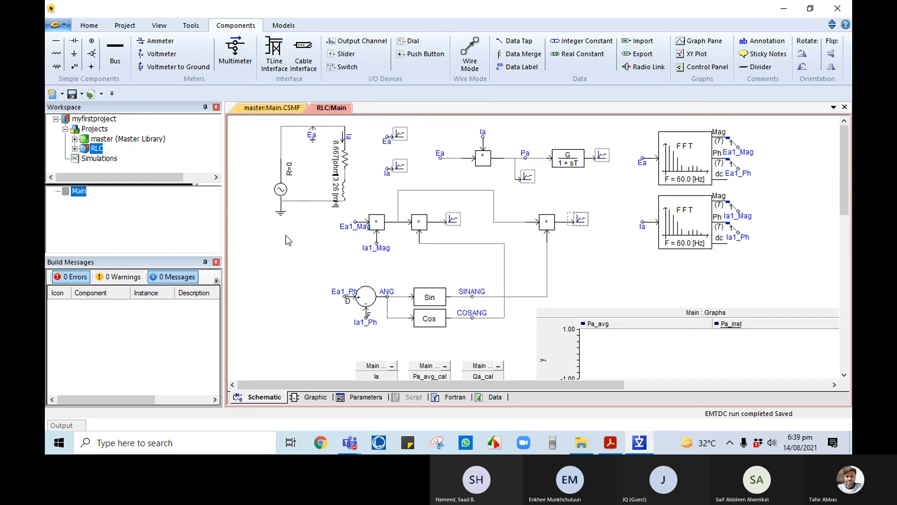
{"action": "left_click", "coordinate": [103, 27]}
{"action": "left_click", "coordinate": [222, 50]}
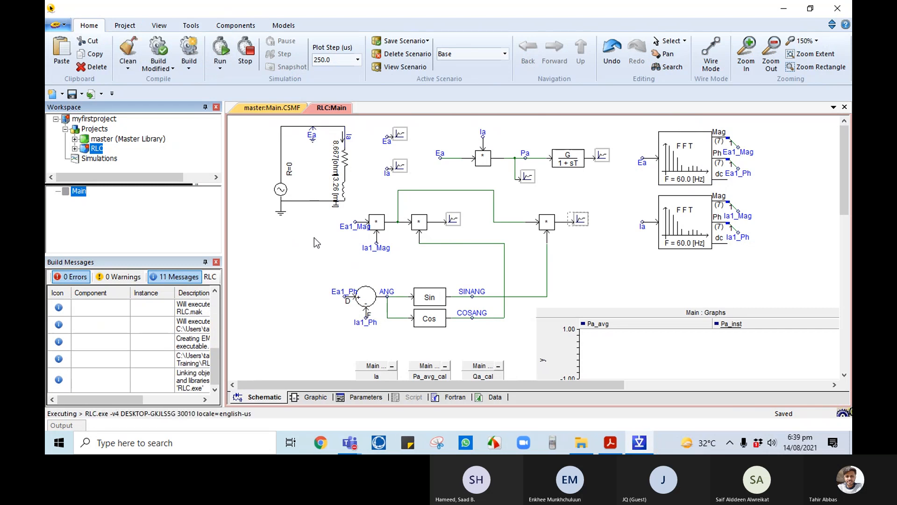
Step: Examine the Ia, Pa_avg_cal and Qa_cal meters and the plotted power curves for the run
{"action": "scroll", "coordinate": [314, 238], "scroll_direction": "down", "scroll_amount": 1}
{"action": "scroll", "coordinate": [314, 237], "scroll_direction": "down", "scroll_amount": 2}
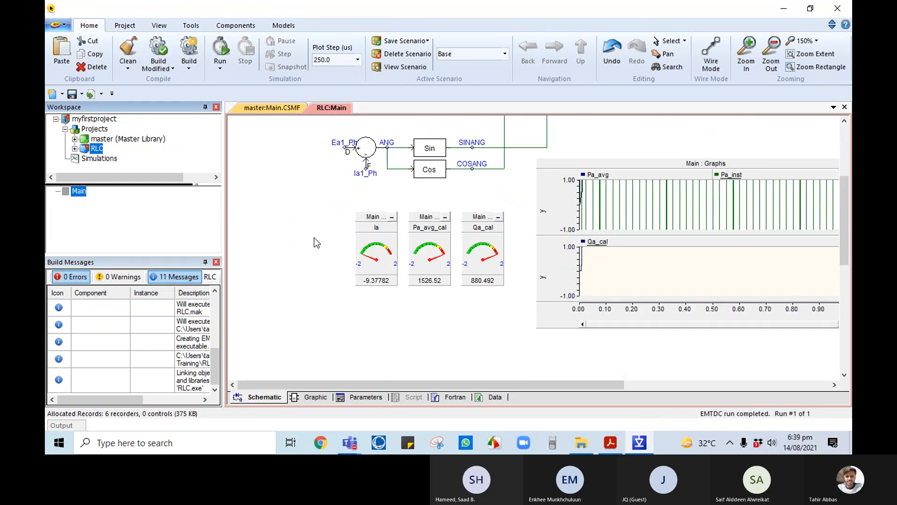
{"action": "scroll", "coordinate": [314, 237], "scroll_direction": "down", "scroll_amount": 1}
{"action": "scroll", "coordinate": [315, 238], "scroll_direction": "up", "scroll_amount": 4}
{"action": "scroll", "coordinate": [507, 326], "scroll_direction": "down", "scroll_amount": 4}
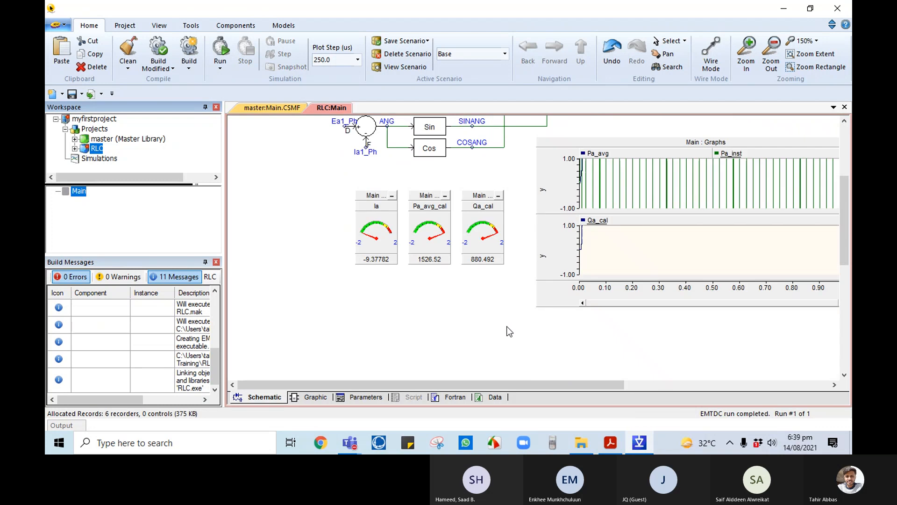
Step: Rescale the graph holding Pa_avg and Pa_inst to fit the full extent of its curves
{"action": "left_click_drag", "start_coordinate": [566, 384], "coordinate": [641, 391]}
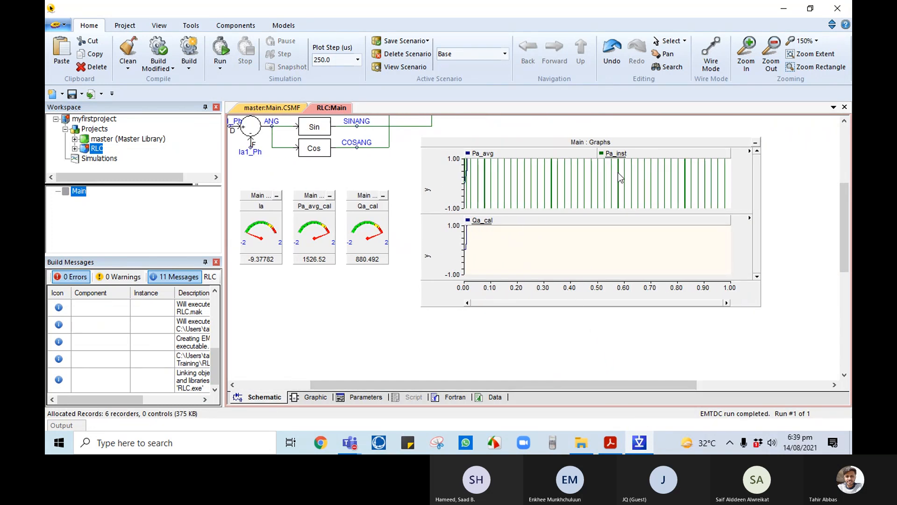
{"action": "mouse_move", "coordinate": [750, 154]}
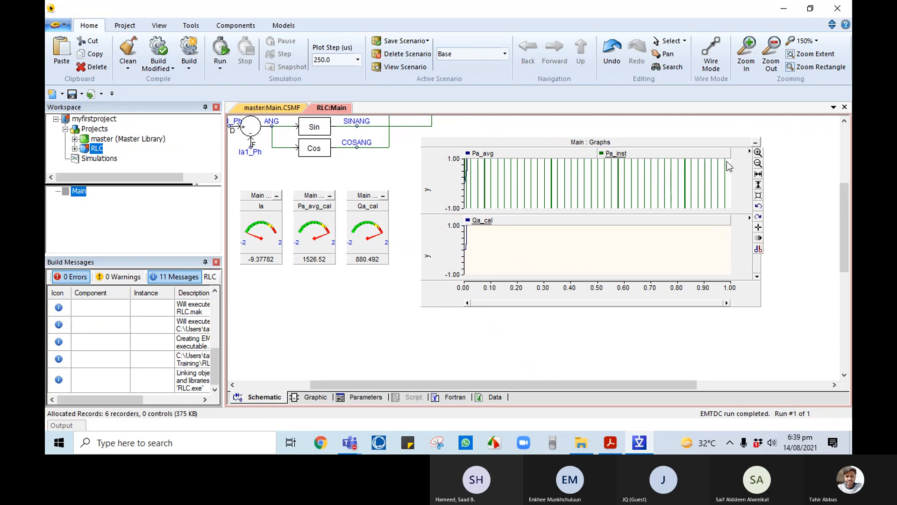
{"action": "left_click", "coordinate": [615, 186]}
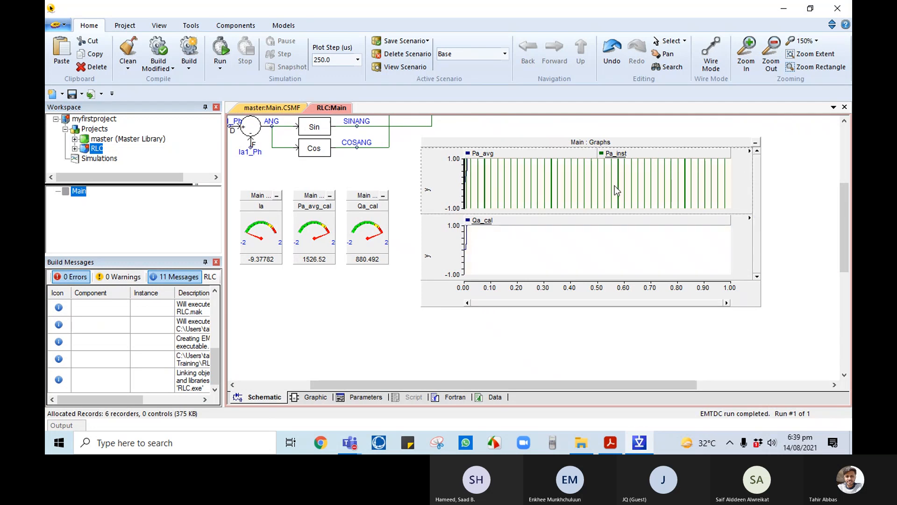
{"action": "key", "text": "e"}
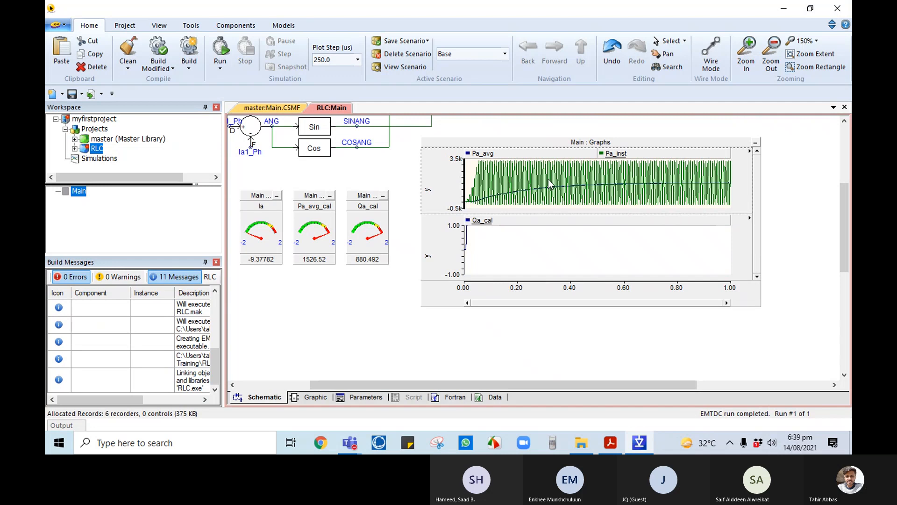
Step: Toggle the visibility of the Pa_avg trace off and on again in the upper graph
{"action": "mouse_move", "coordinate": [473, 157]}
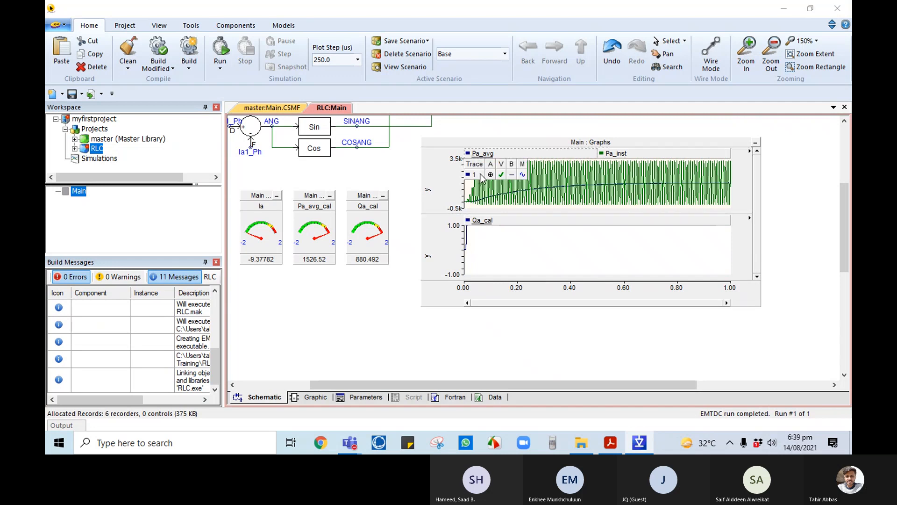
{"action": "left_click", "coordinate": [502, 175]}
{"action": "left_click", "coordinate": [502, 174]}
{"action": "left_click", "coordinate": [502, 175]}
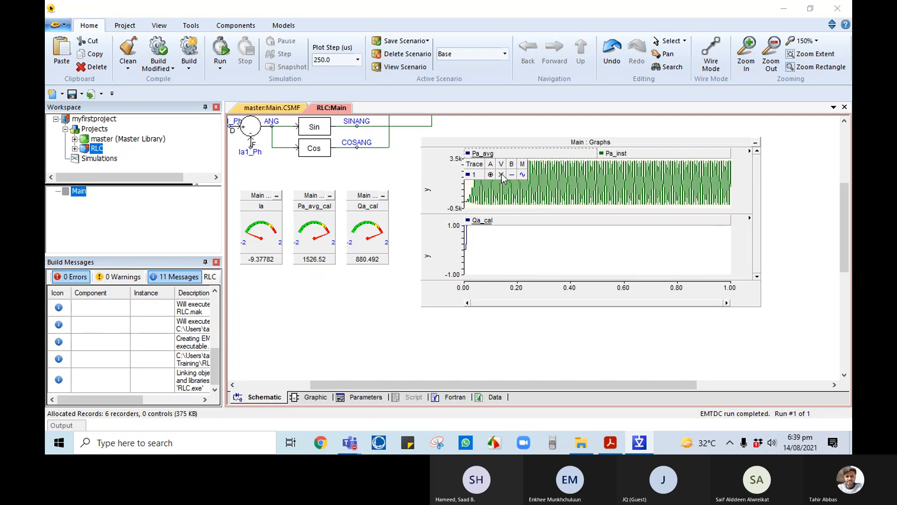
{"action": "left_click", "coordinate": [502, 175]}
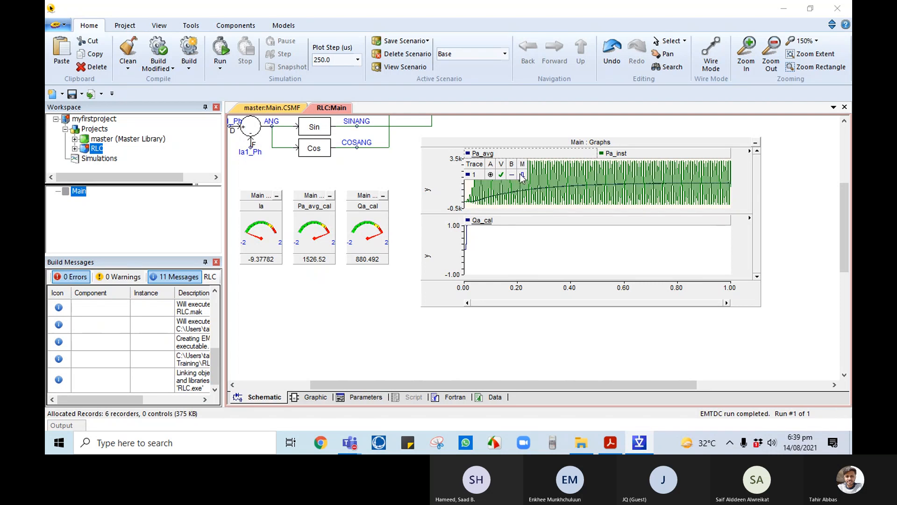
Step: Hide the Pa_inst trace in the upper graph, leaving its curve properties as they are
{"action": "double_click", "coordinate": [606, 164]}
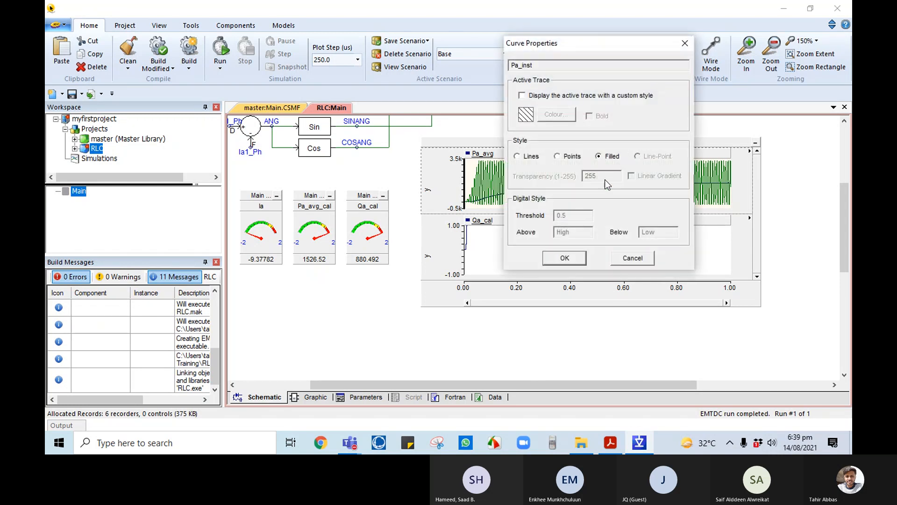
{"action": "left_click", "coordinate": [635, 260]}
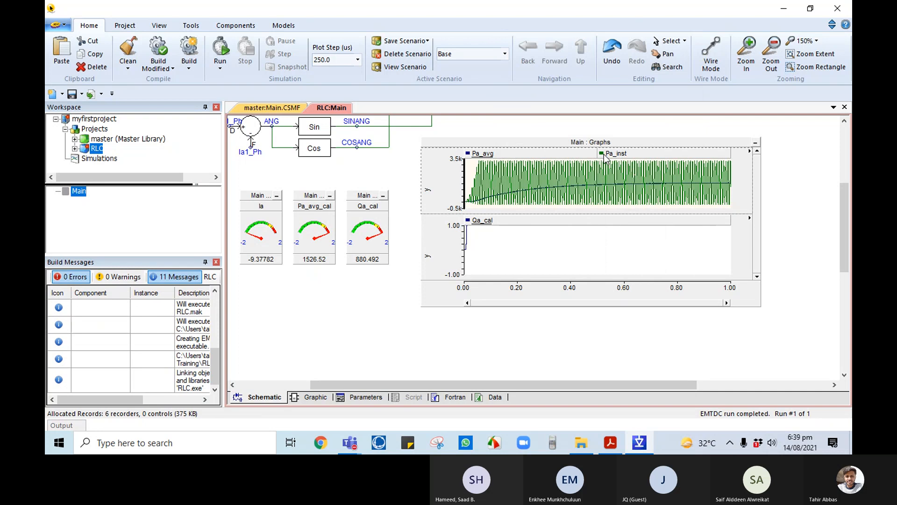
{"action": "mouse_move", "coordinate": [604, 157]}
{"action": "left_click", "coordinate": [635, 175]}
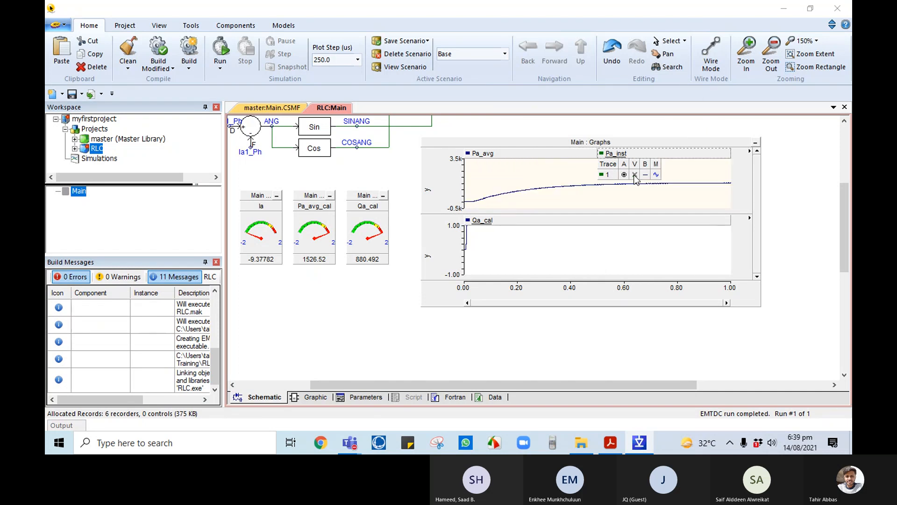
Step: Show the Pa_inst trace again in the upper graph and fit the Qa_cal graph's vertical axis to its curve
{"action": "left_click", "coordinate": [635, 176]}
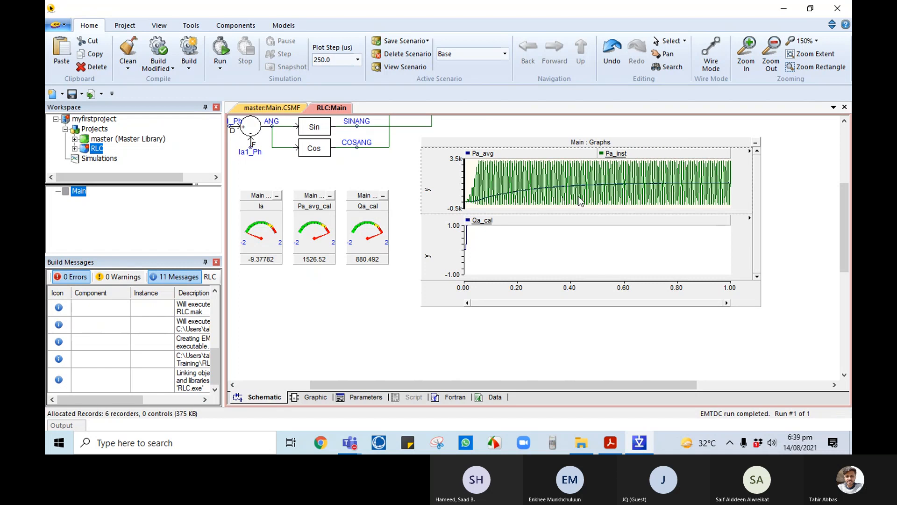
{"action": "left_click", "coordinate": [520, 253]}
{"action": "mouse_move", "coordinate": [568, 252]}
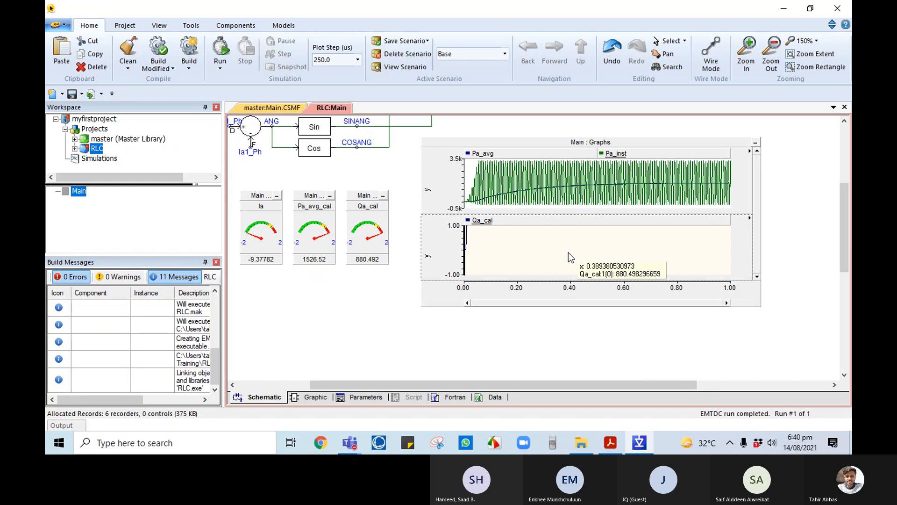
{"action": "key", "text": "y"}
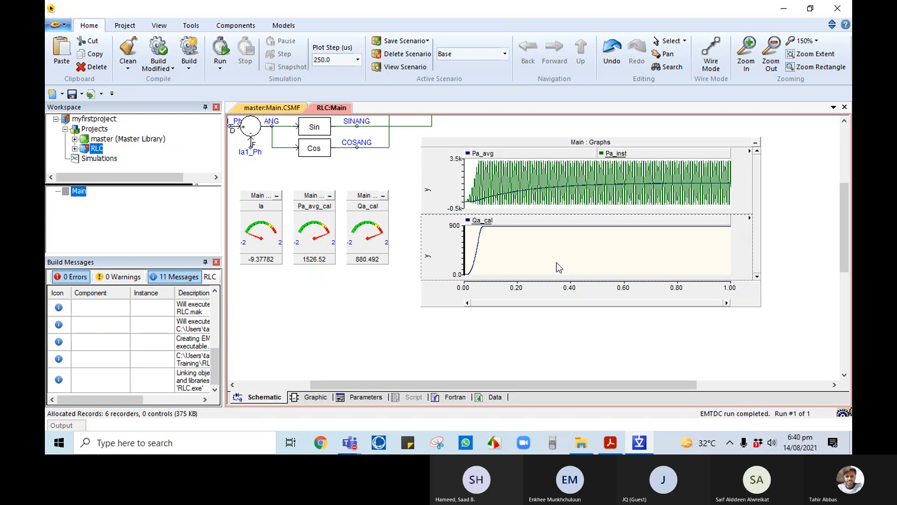
{"action": "mouse_move", "coordinate": [758, 227]}
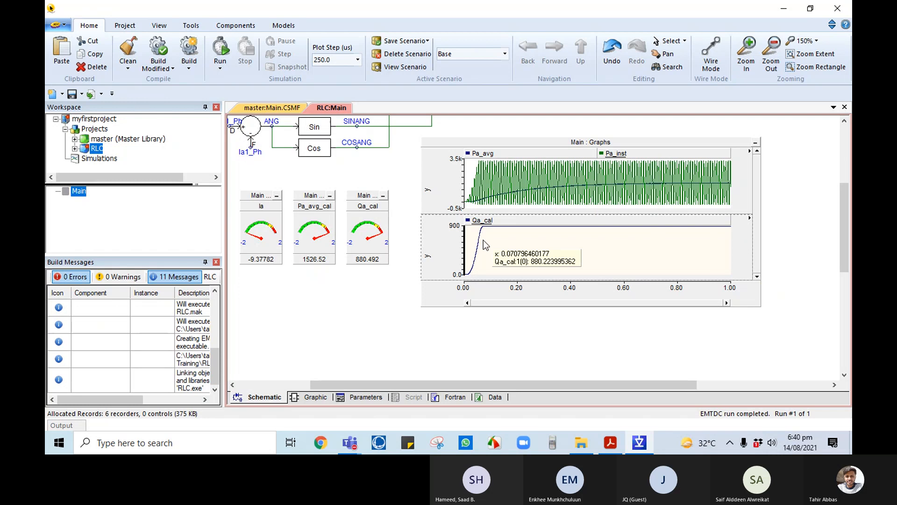
{"action": "mouse_move", "coordinate": [484, 239]}
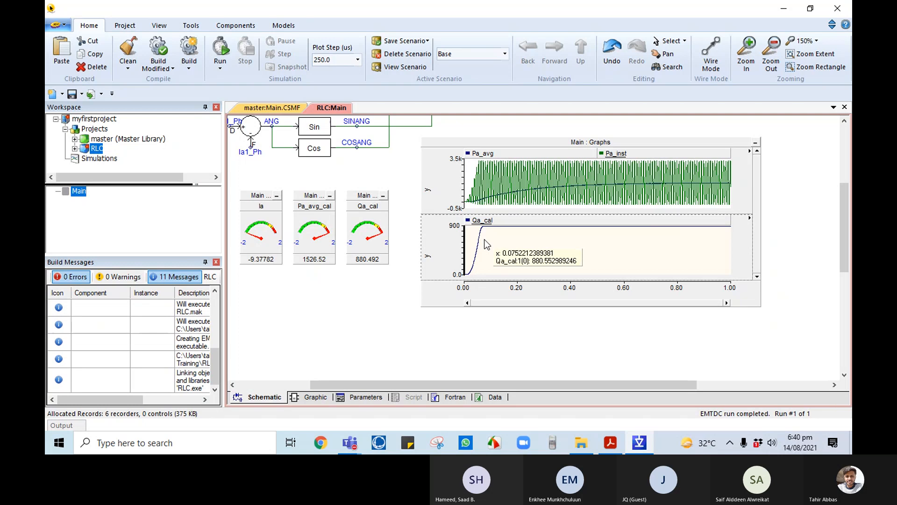
Step: Examine the Pa_avg output channel's configuration, including its default display limits, leaving the settings as they are
{"action": "double_click", "coordinate": [269, 201]}
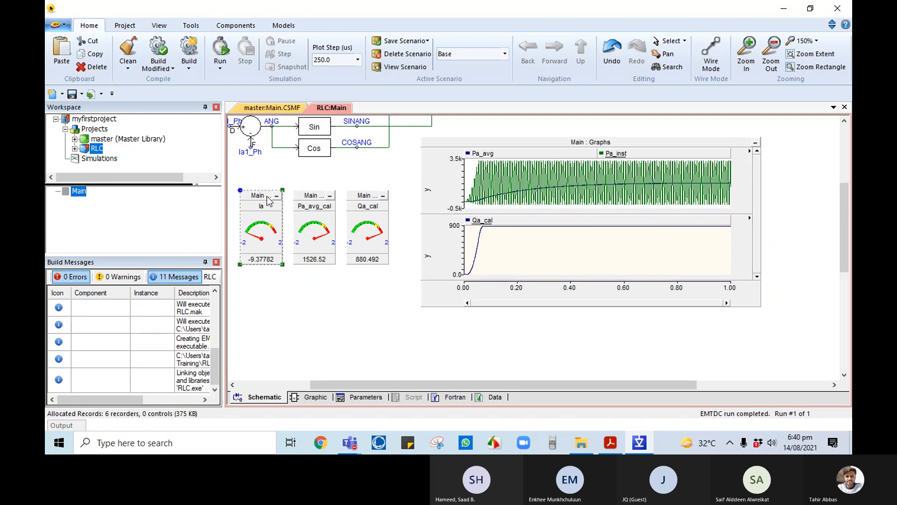
{"action": "left_click", "coordinate": [240, 233]}
{"action": "left_click", "coordinate": [363, 276]}
{"action": "left_click_drag", "start_coordinate": [840, 238], "coordinate": [844, 162]}
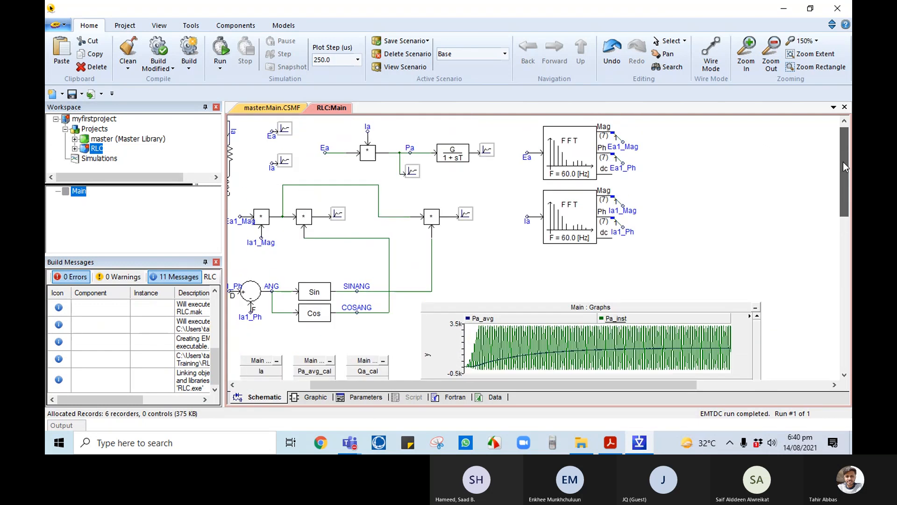
{"action": "double_click", "coordinate": [492, 150]}
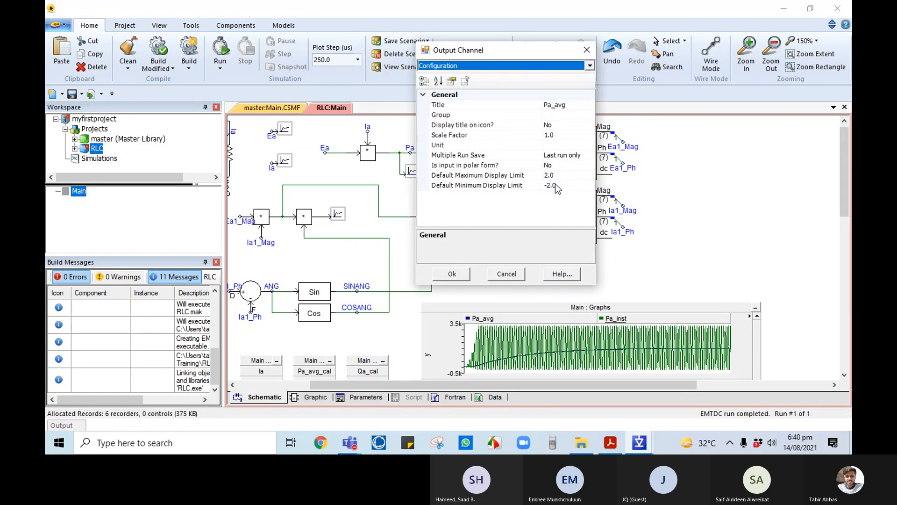
{"action": "left_click", "coordinate": [586, 48]}
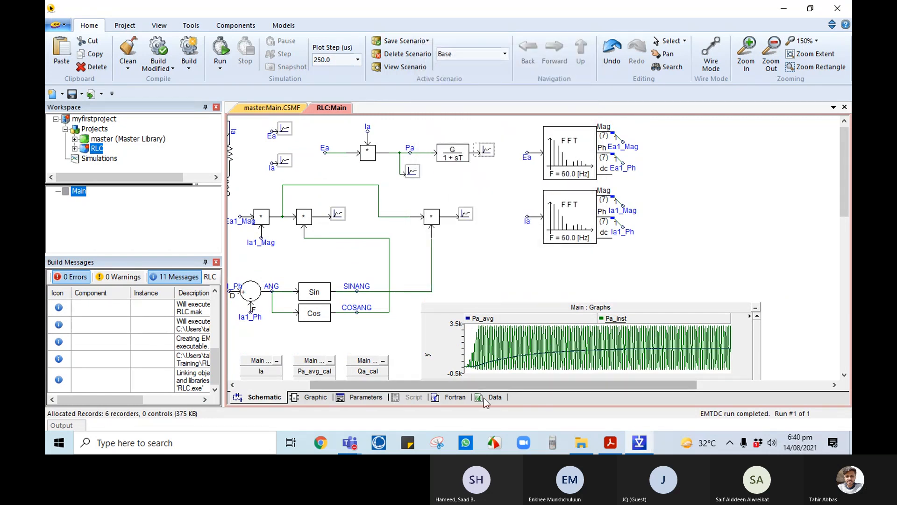
Step: Rename the data signal label feeding the subtracting input of the phase-angle summing junction as Ia1
{"action": "left_click_drag", "start_coordinate": [433, 384], "coordinate": [262, 334]}
{"action": "scroll", "coordinate": [305, 270], "scroll_direction": "down", "scroll_amount": 4}
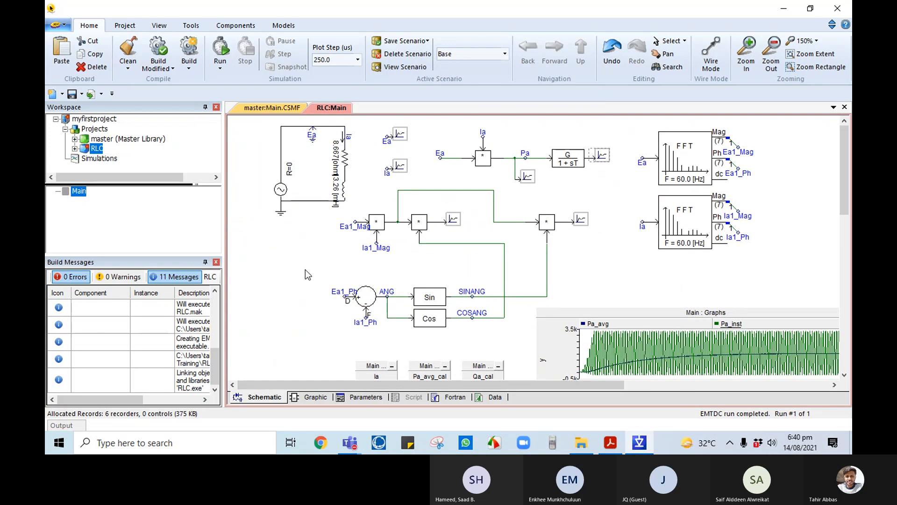
{"action": "scroll", "coordinate": [308, 270], "scroll_direction": "up", "scroll_amount": 4}
{"action": "scroll", "coordinate": [748, 240], "scroll_direction": "down", "scroll_amount": 3}
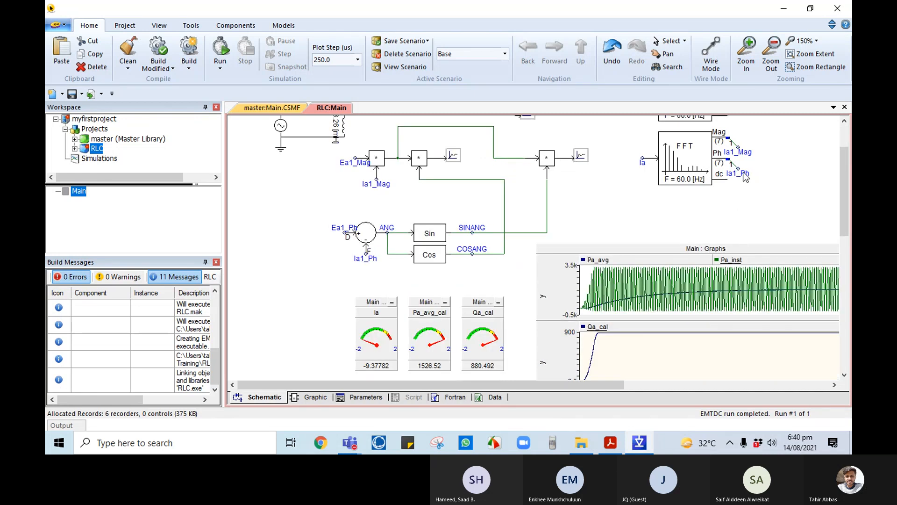
{"action": "mouse_move", "coordinate": [361, 256]}
{"action": "scroll", "coordinate": [623, 243], "scroll_direction": "up", "scroll_amount": 3}
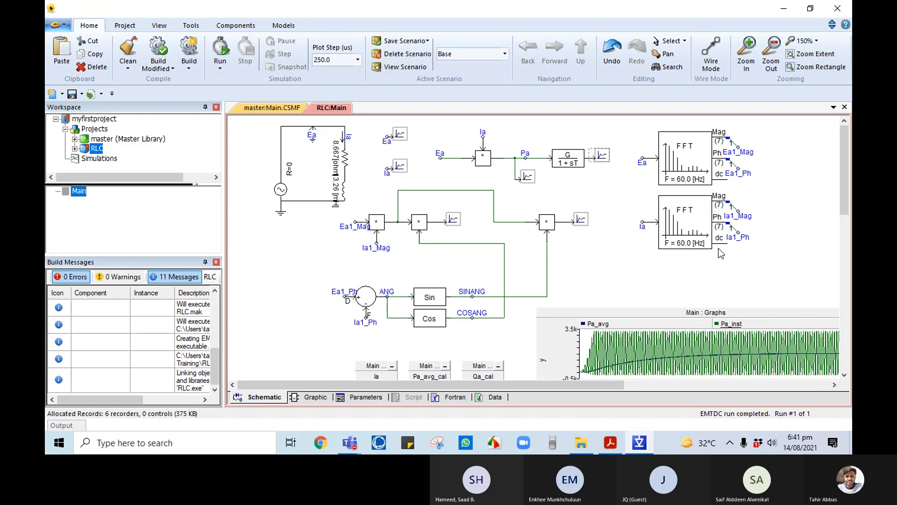
{"action": "double_click", "coordinate": [366, 327]}
{"action": "left_click", "coordinate": [423, 250]}
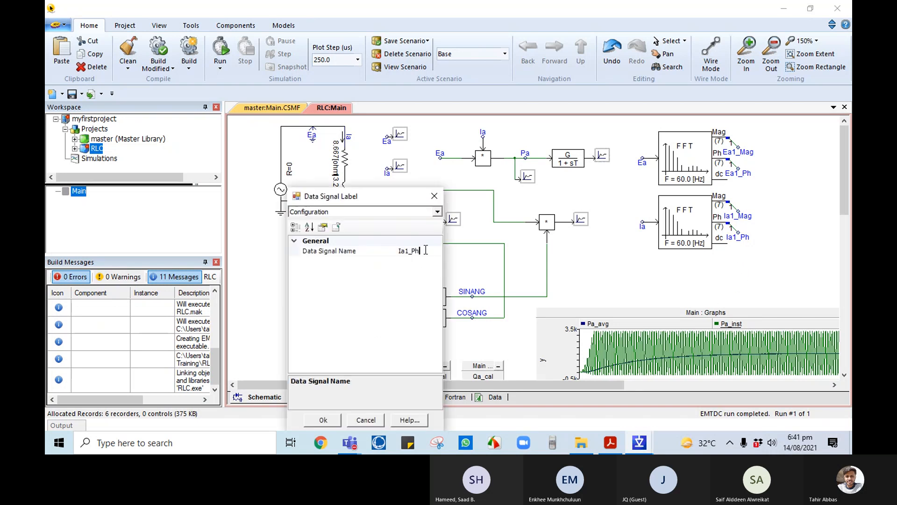
{"action": "key", "text": "BackSpace"}
{"action": "key", "text": "BackSpace"}
{"action": "key", "text": "BackSpace"}
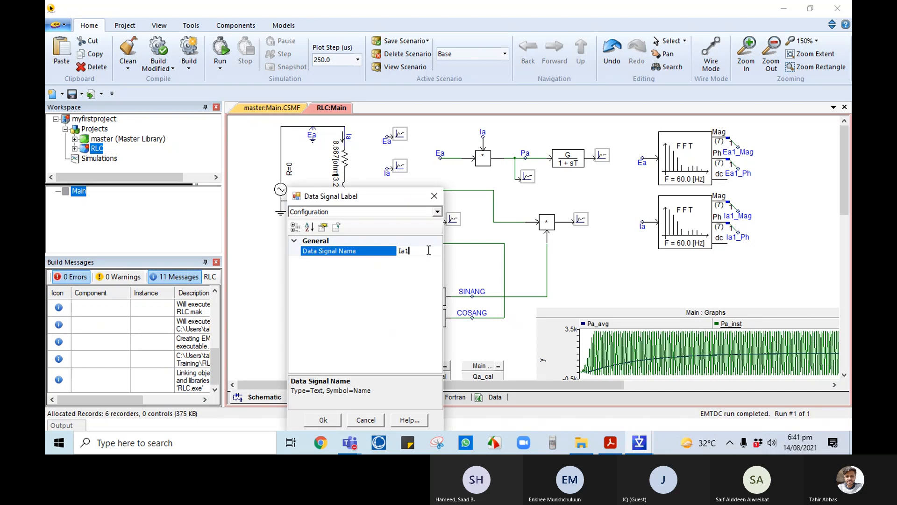
{"action": "left_click", "coordinate": [323, 419]}
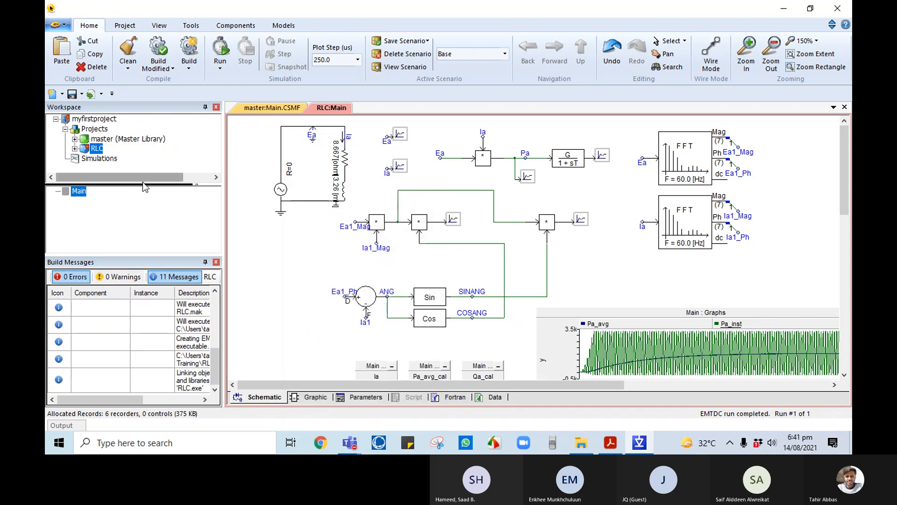
Step: Run the simulation, dismiss the build warning and locate the faulty data label in the schematic from its error message
{"action": "left_click", "coordinate": [227, 50]}
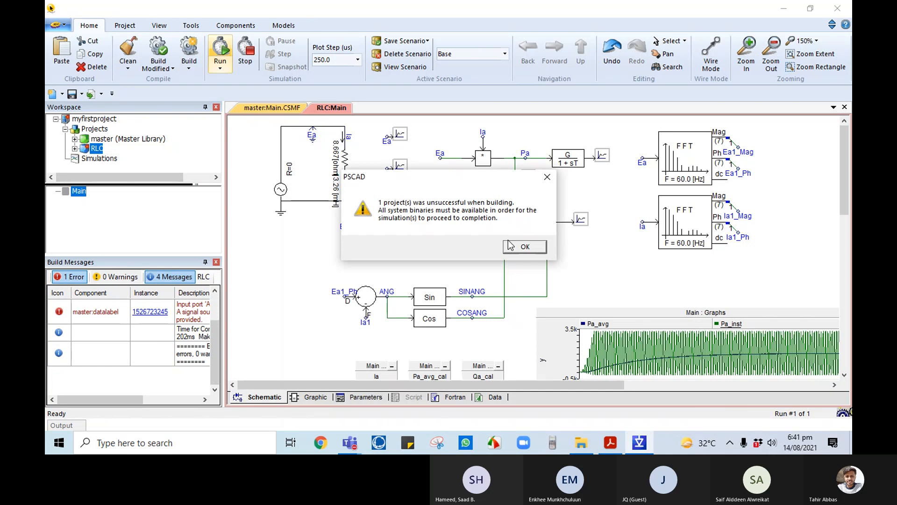
{"action": "left_click", "coordinate": [526, 247]}
{"action": "left_click", "coordinate": [150, 312]}
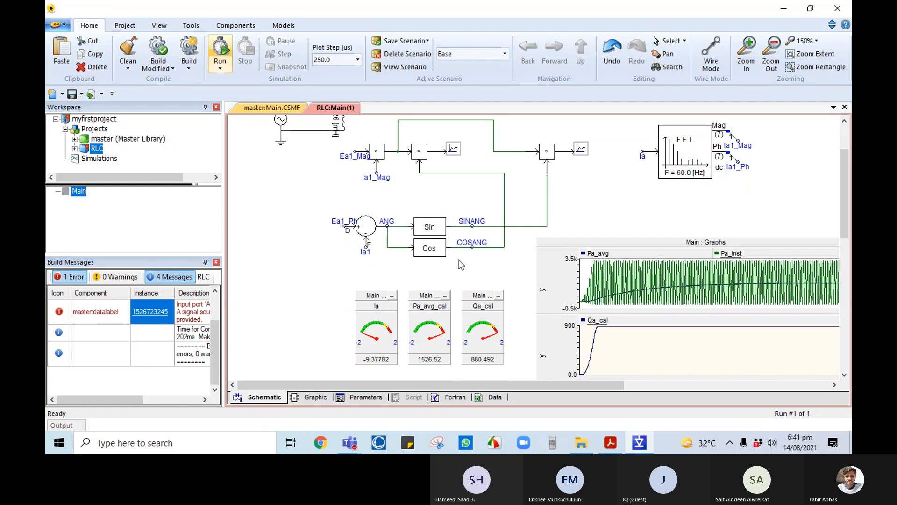
{"action": "scroll", "coordinate": [460, 260], "scroll_direction": "up", "scroll_amount": 2}
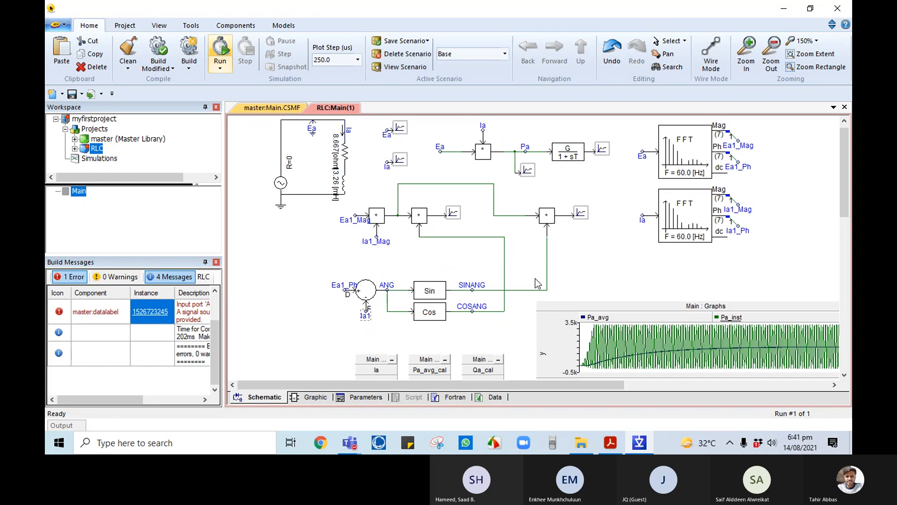
Step: Copy the signal name Ia1_Ph from the Ia FFT block's phase output label and apply it to the summing junction's Ia1 label
{"action": "double_click", "coordinate": [741, 237]}
{"action": "key", "text": "ctrl+c"}
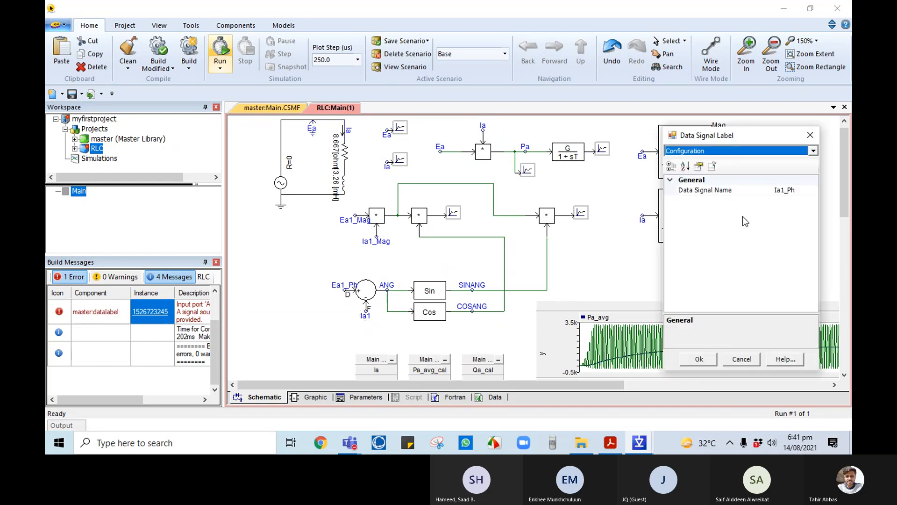
{"action": "left_click", "coordinate": [765, 191]}
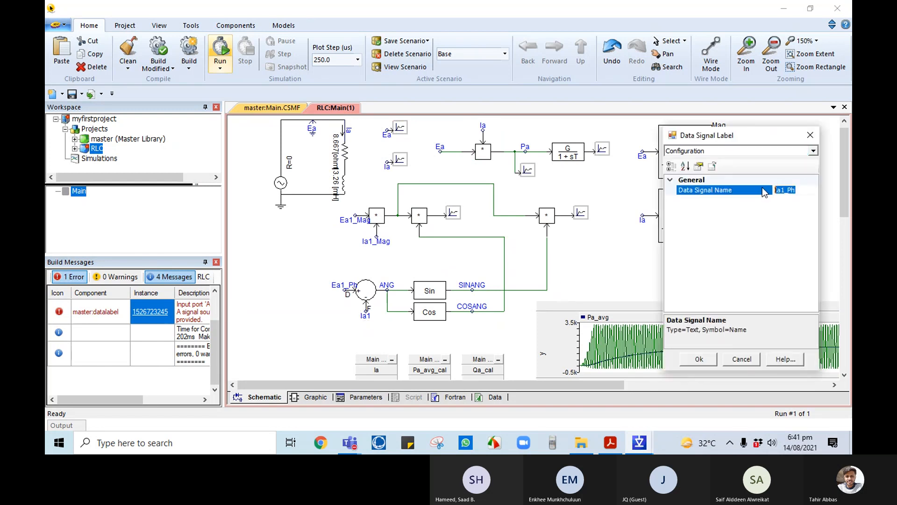
{"action": "left_click", "coordinate": [699, 359]}
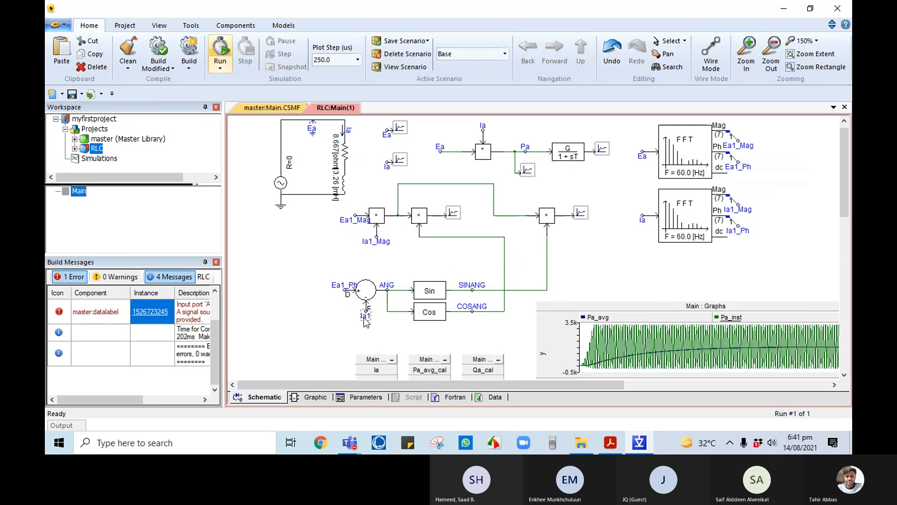
{"action": "double_click", "coordinate": [363, 318]}
{"action": "left_click", "coordinate": [348, 251]}
{"action": "key", "text": "ctrl+v"}
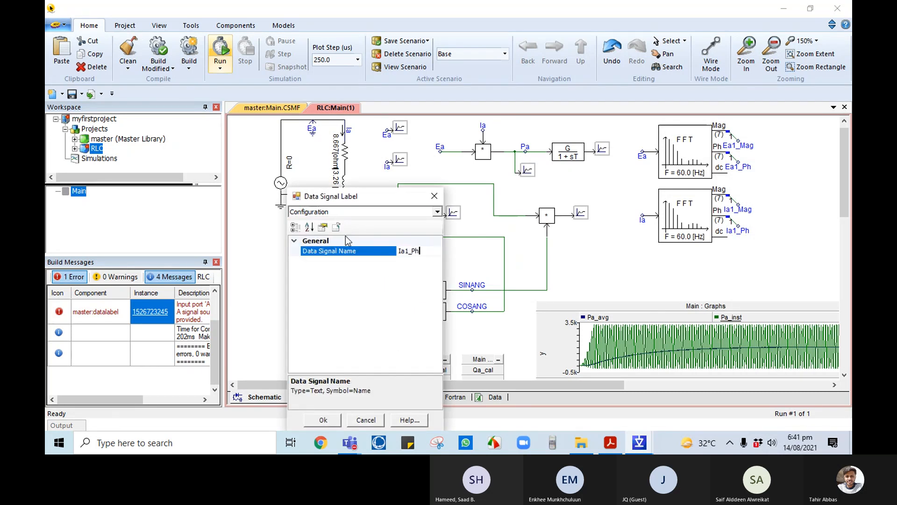
{"action": "left_click", "coordinate": [323, 419]}
{"action": "left_click", "coordinate": [322, 272]}
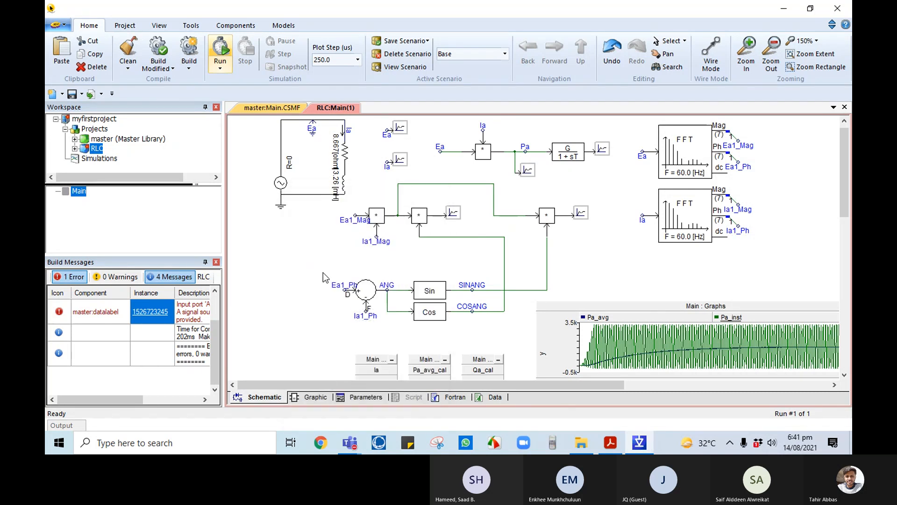